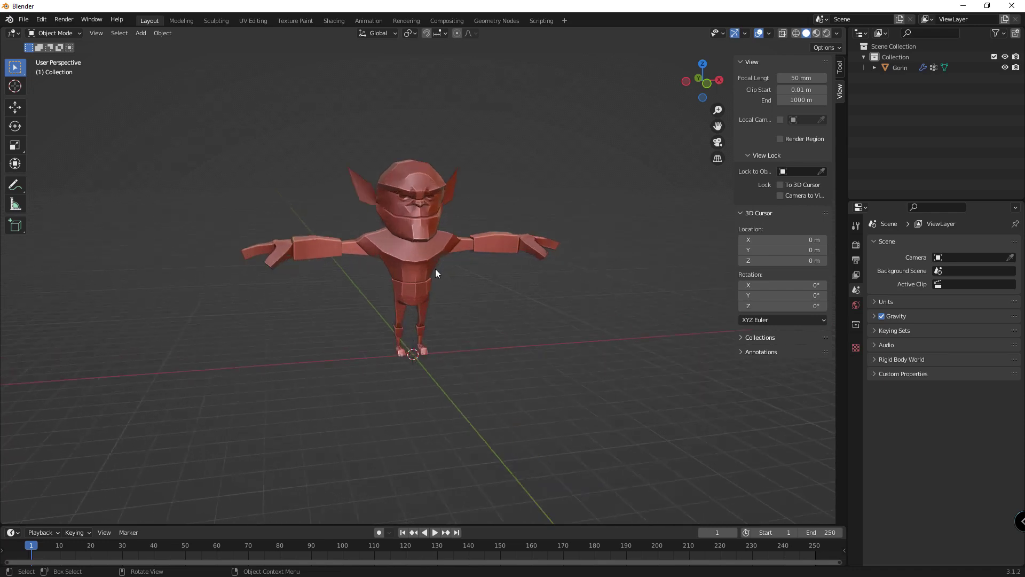
Add a cube mesh and move it away from the goblin
{"action": "scroll", "coordinate": [383, 322], "scroll_direction": "up", "scroll_amount": 2}
{"action": "middle_click_drag", "start_coordinate": [383, 323], "coordinate": [457, 351], "text": "shift"}
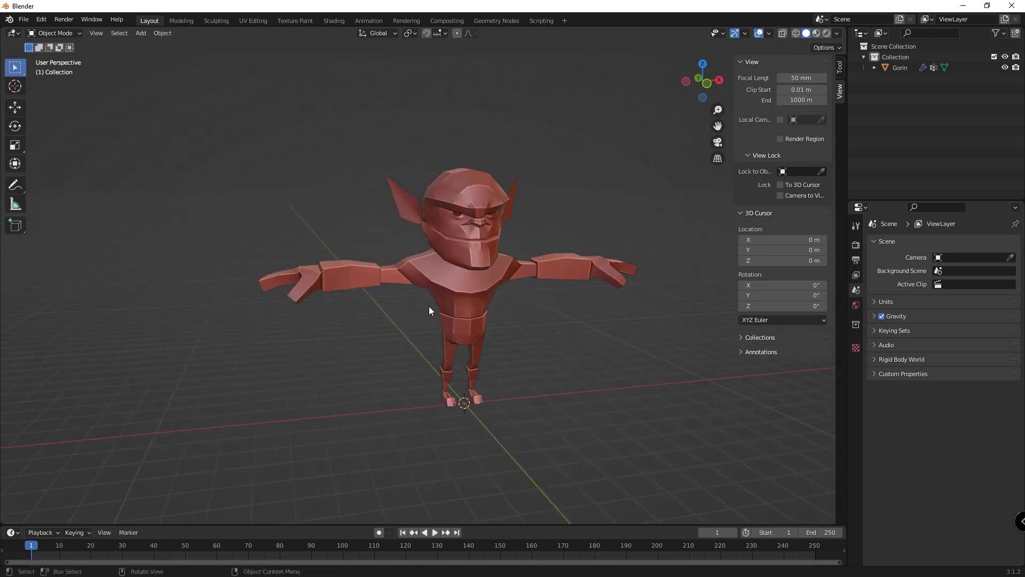
{"action": "middle_click_drag", "start_coordinate": [540, 290], "coordinate": [513, 290]}
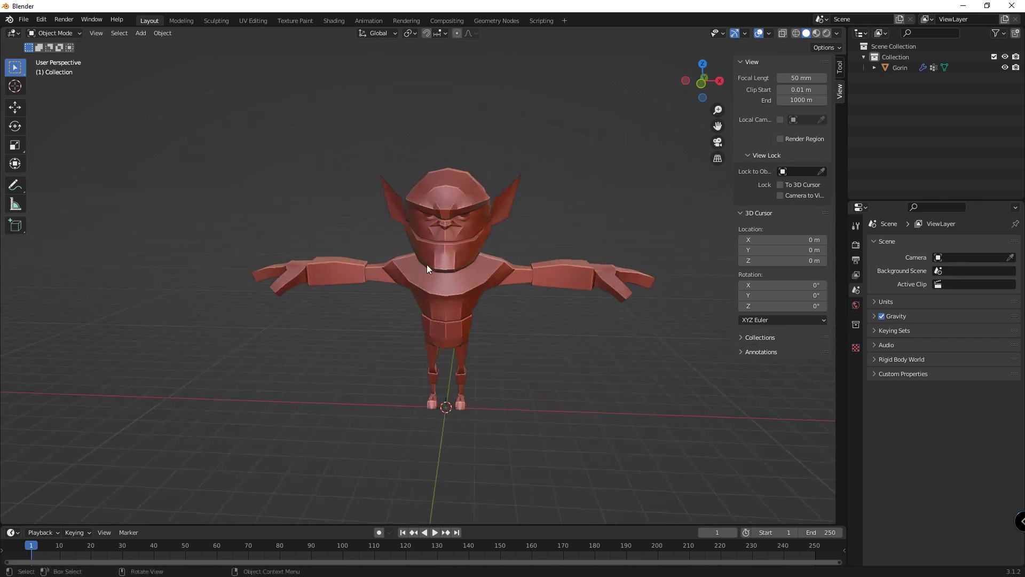
{"action": "mouse_move", "coordinate": [416, 336]}
{"action": "middle_mouse_down"}
{"action": "mouse_move", "coordinate": [488, 352]}
{"action": "mouse_move", "coordinate": [559, 335]}
{"action": "mouse_move", "coordinate": [295, 343]}
{"action": "mouse_move", "coordinate": [492, 316]}
{"action": "mouse_move", "coordinate": [442, 322]}
{"action": "mouse_move", "coordinate": [482, 290]}
{"action": "mouse_move", "coordinate": [406, 304]}
{"action": "middle_mouse_up"}
{"action": "key", "text": "shift+a"}
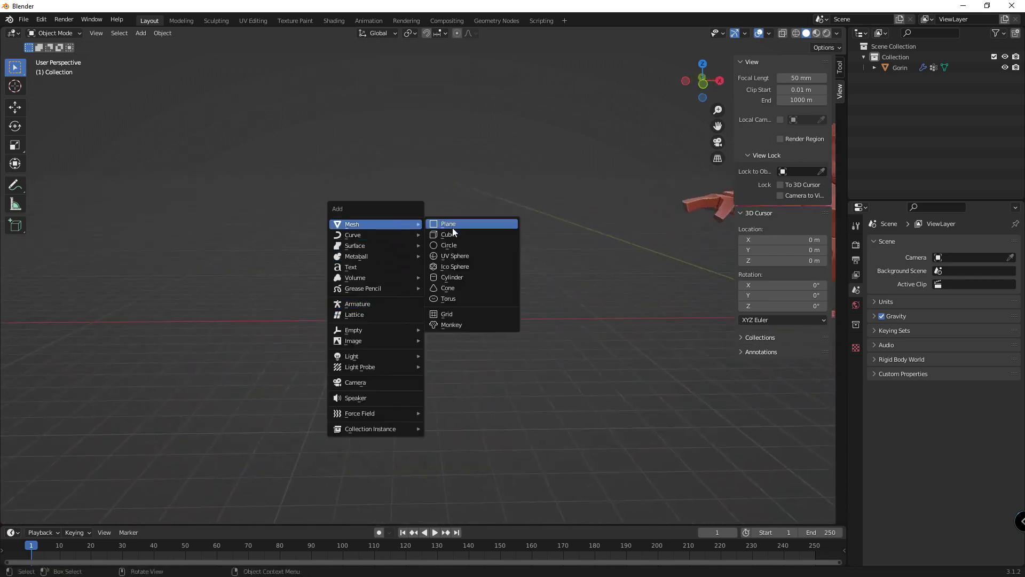
{"action": "left_click", "coordinate": [450, 234]}
{"action": "mouse_move", "coordinate": [450, 234]}
{"action": "middle_mouse_down"}
{"action": "mouse_move", "coordinate": [447, 289]}
{"action": "mouse_move", "coordinate": [478, 291]}
{"action": "middle_mouse_up"}
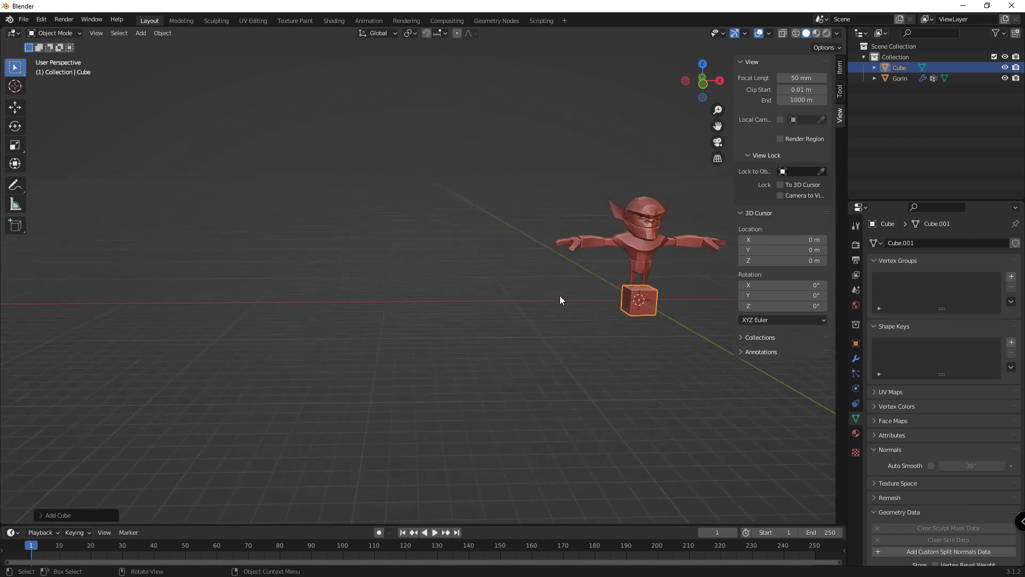
{"action": "key", "text": "g"}
{"action": "left_click", "coordinate": [331, 317]}
Frame the cube in front view and rest it on the ground line
{"action": "key", "text": "KP_Divide"}
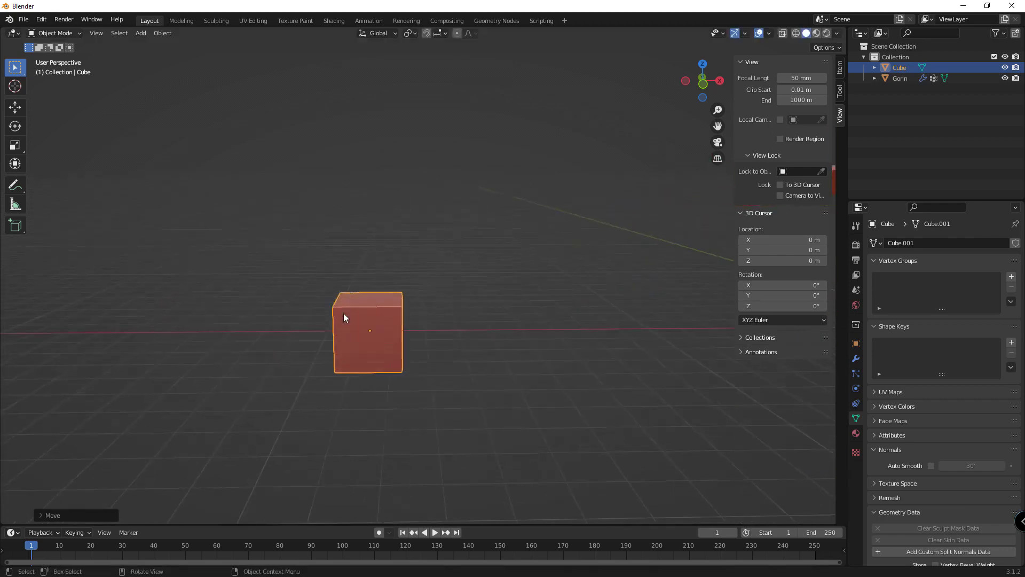
{"action": "key", "text": "KP_1"}
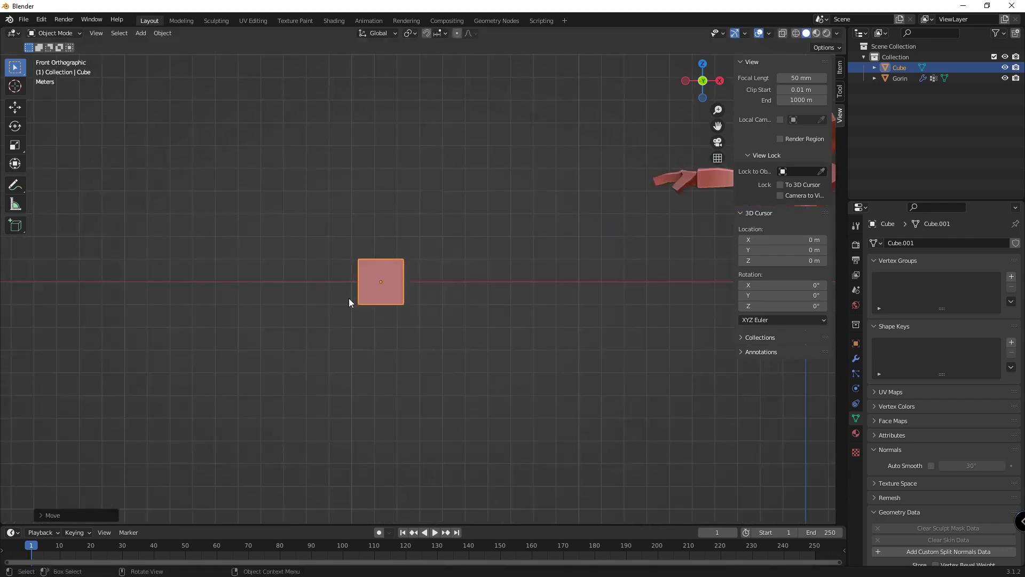
{"action": "key", "text": "g"}
{"action": "key", "text": "z"}
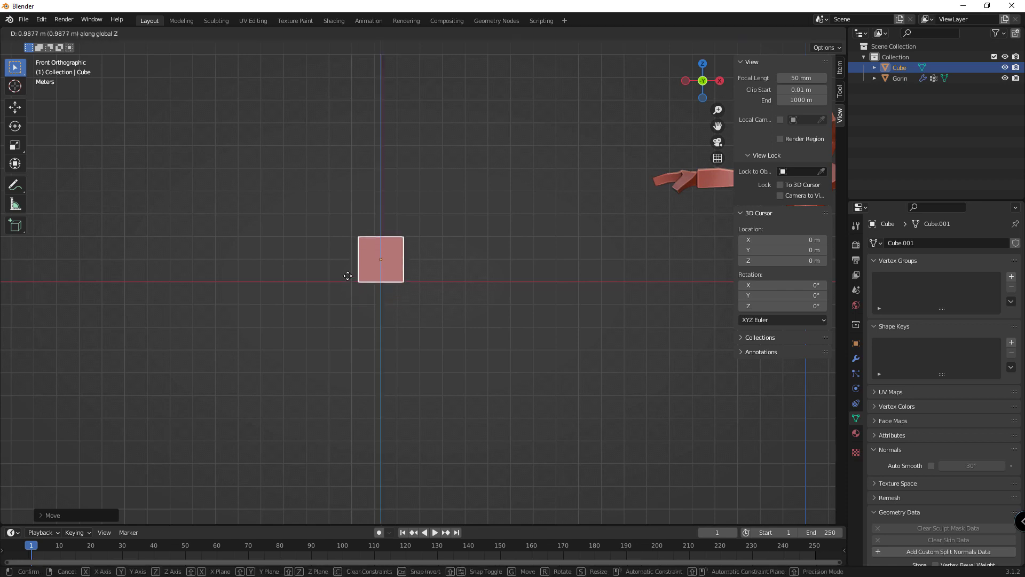
{"action": "left_click", "coordinate": [348, 280]}
Duplicate the cube twice, stacking Cube.001 and Cube.002 vertically above it
{"action": "key", "text": "shift+d"}
{"action": "key", "text": "z"}
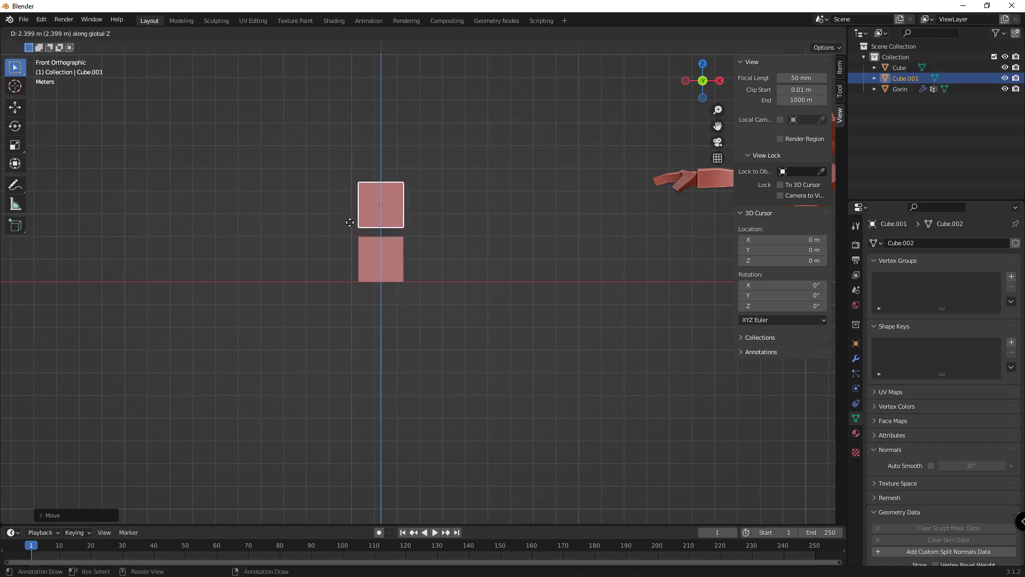
{"action": "left_click", "coordinate": [348, 226]}
{"action": "key", "text": "shift+d"}
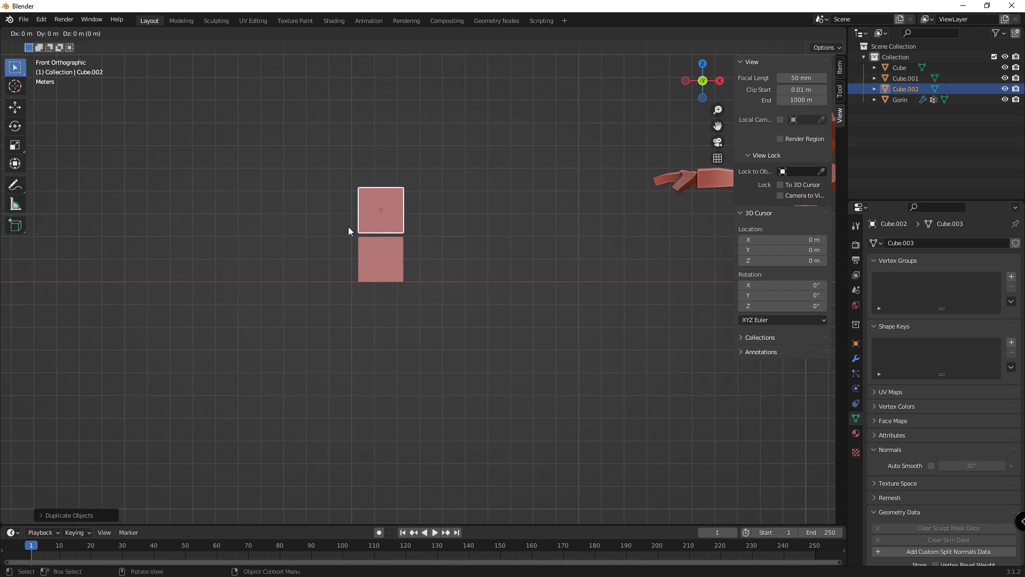
{"action": "key", "text": "z"}
{"action": "left_click", "coordinate": [352, 171]}
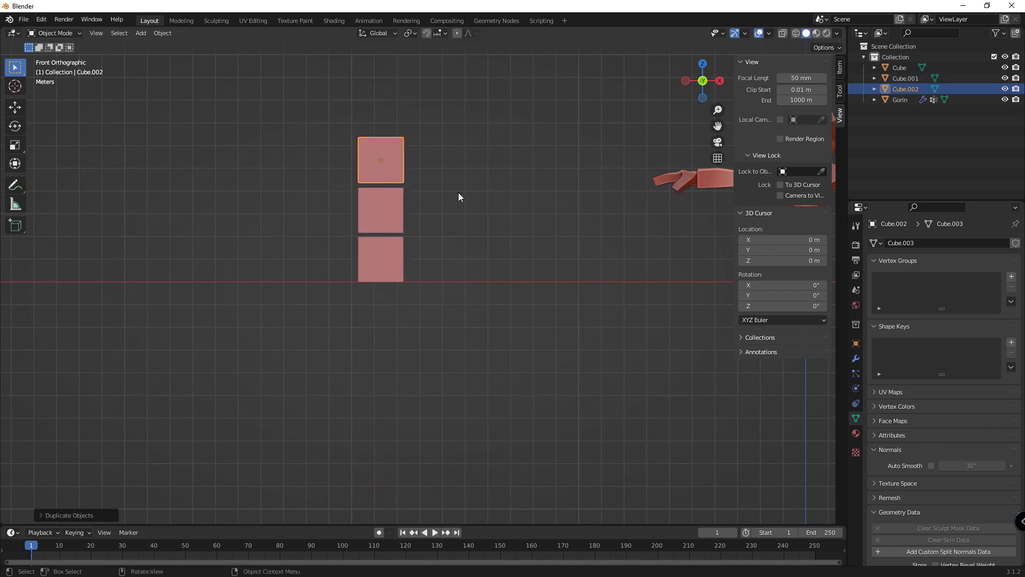
{"action": "scroll", "coordinate": [440, 270], "scroll_direction": "up", "scroll_amount": 2, "text": "shift"}
{"action": "scroll", "coordinate": [440, 270], "scroll_direction": "left", "scroll_amount": 3, "text": "ctrl"}
{"action": "scroll", "coordinate": [488, 201], "scroll_direction": "up", "scroll_amount": 1, "text": "shift"}
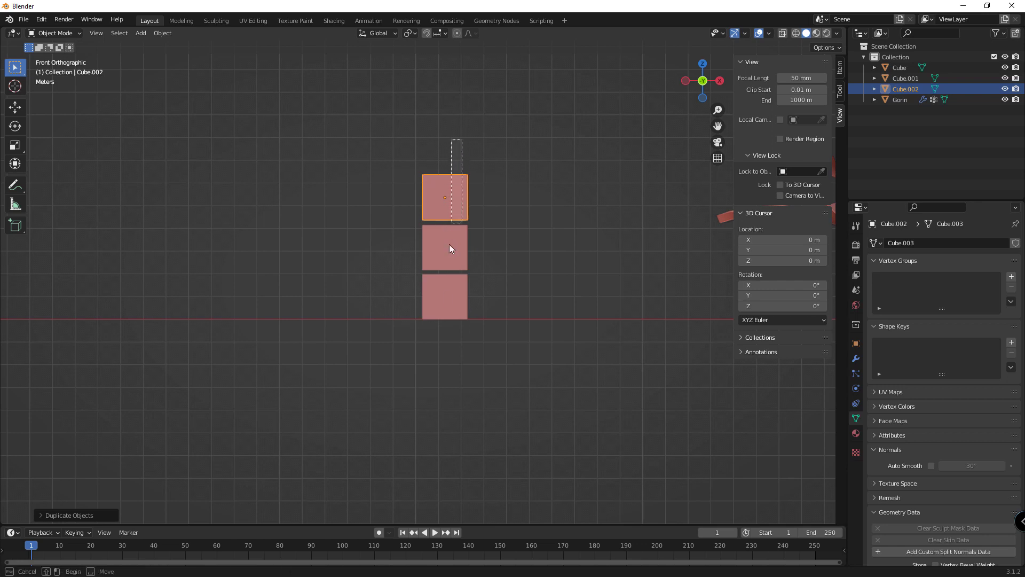
{"action": "left_click_drag", "start_coordinate": [505, 144], "coordinate": [408, 376], "text": "ctrl"}
{"action": "left_click", "coordinate": [462, 297]}
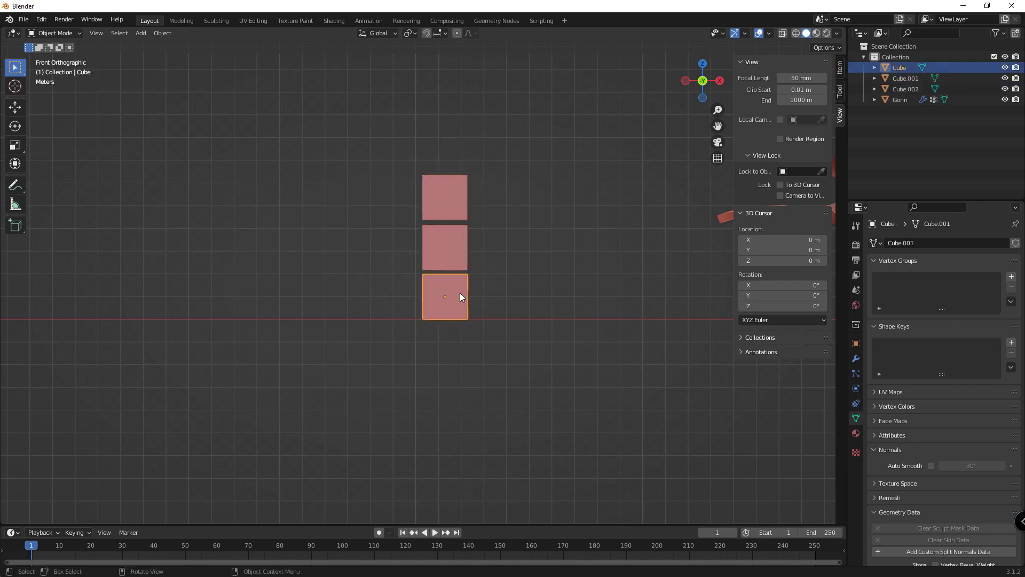
{"action": "key", "text": "r"}
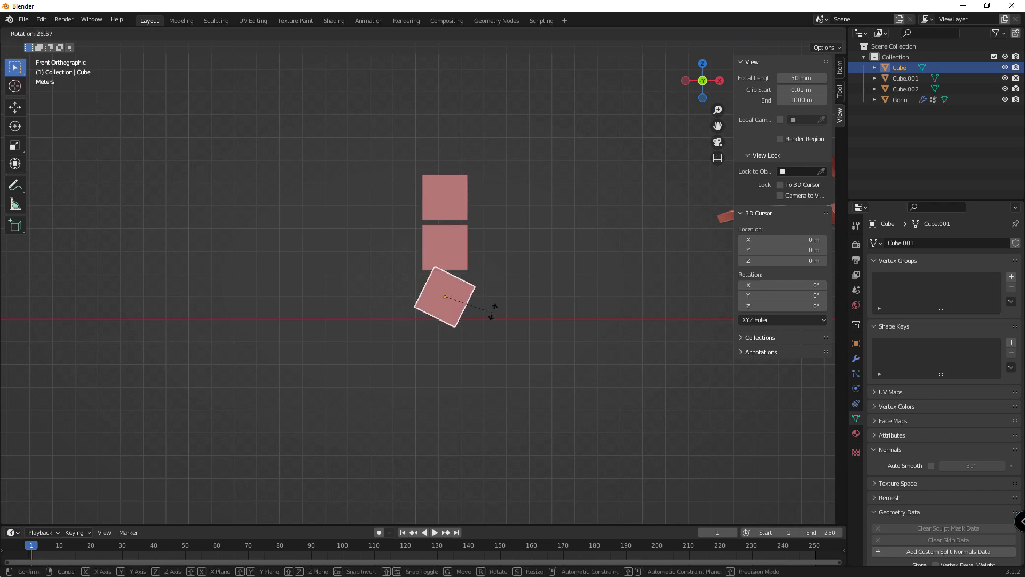
{"action": "left_click", "coordinate": [485, 283]}
{"action": "key", "text": "ctrl+z"}
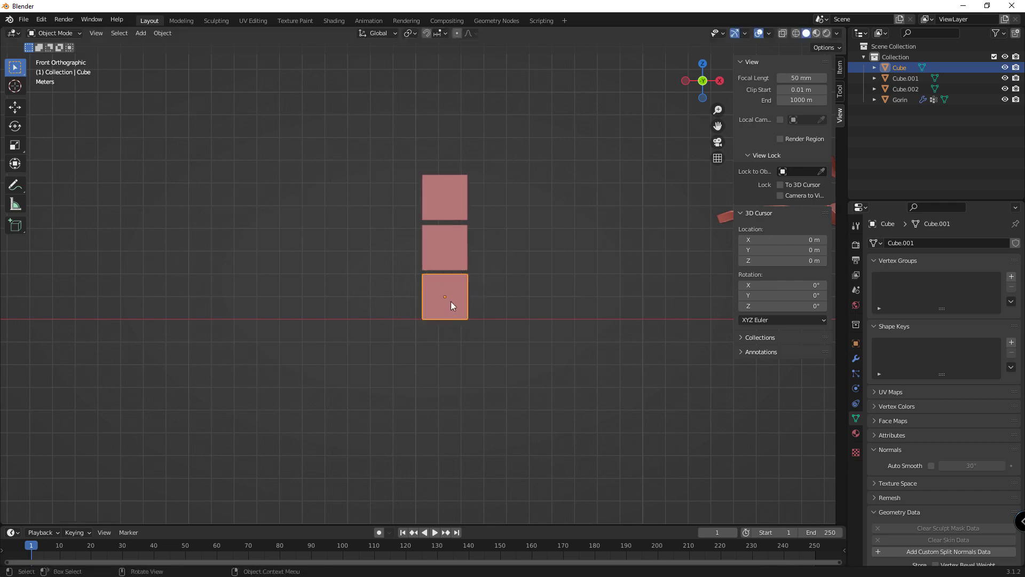
{"action": "left_click", "coordinate": [457, 243]}
{"action": "key", "text": "r"}
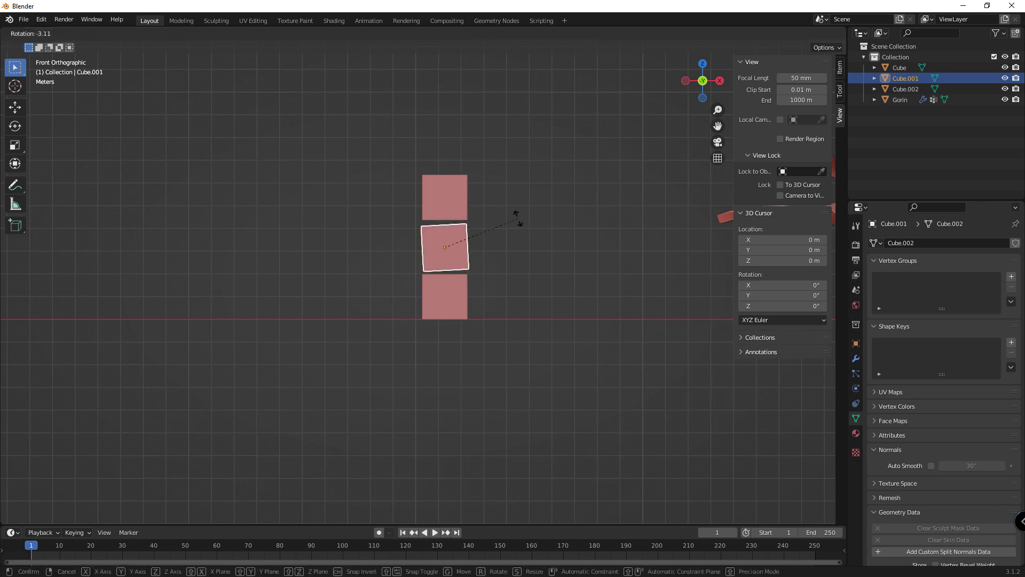
{"action": "key", "text": "Escape"}
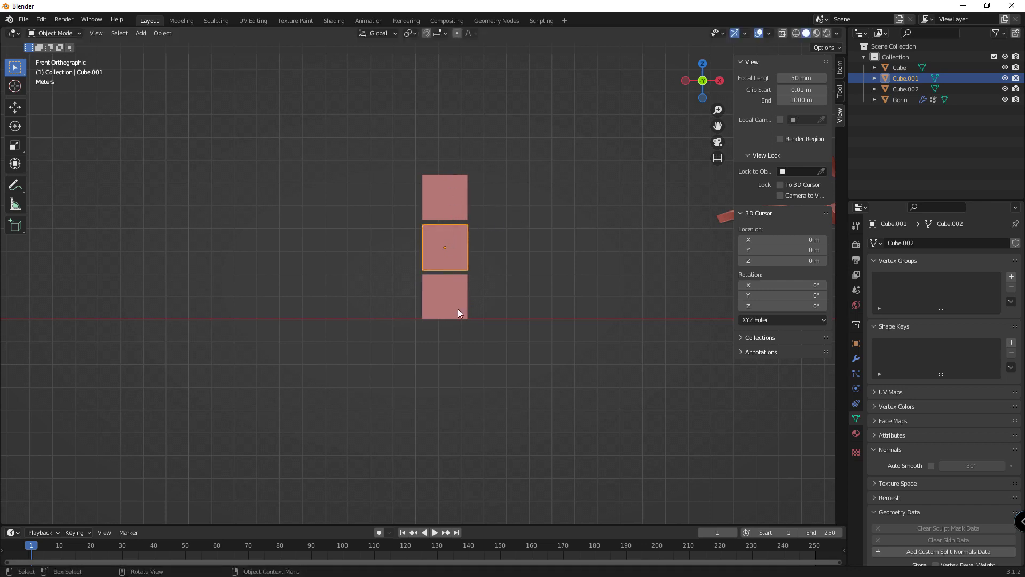
{"action": "left_click_drag", "start_coordinate": [492, 131], "coordinate": [460, 176], "text": "shift"}
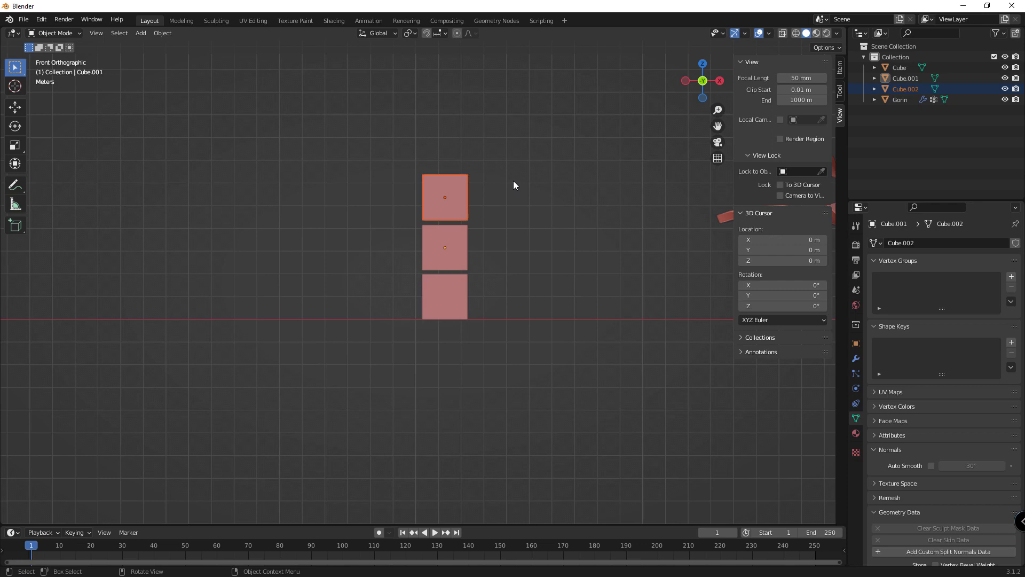
Select the top cube, then the middle cube as active, and bring up Set Parent To
{"action": "left_click_drag", "start_coordinate": [485, 168], "coordinate": [435, 200]}
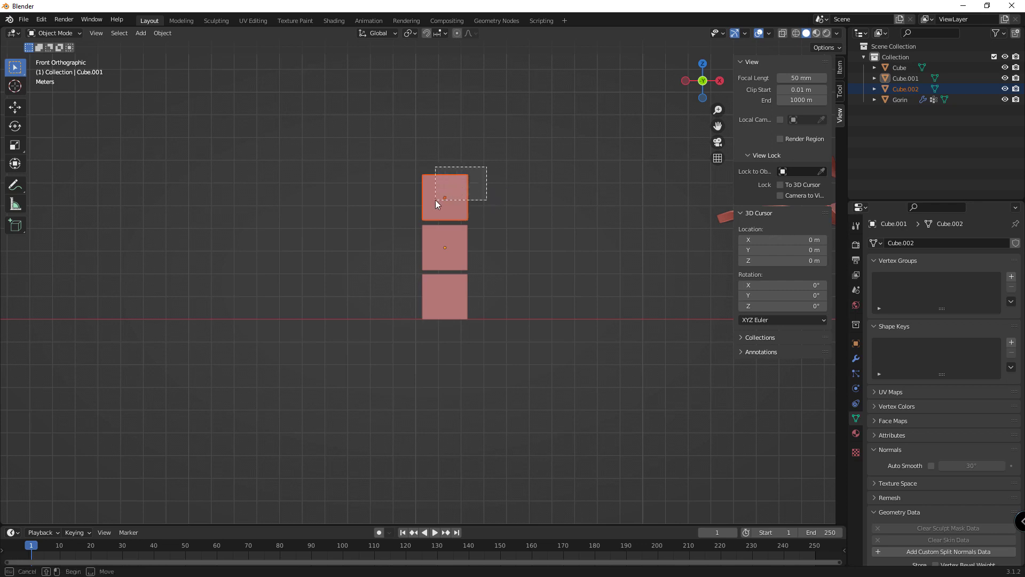
{"action": "left_click", "coordinate": [436, 252]}
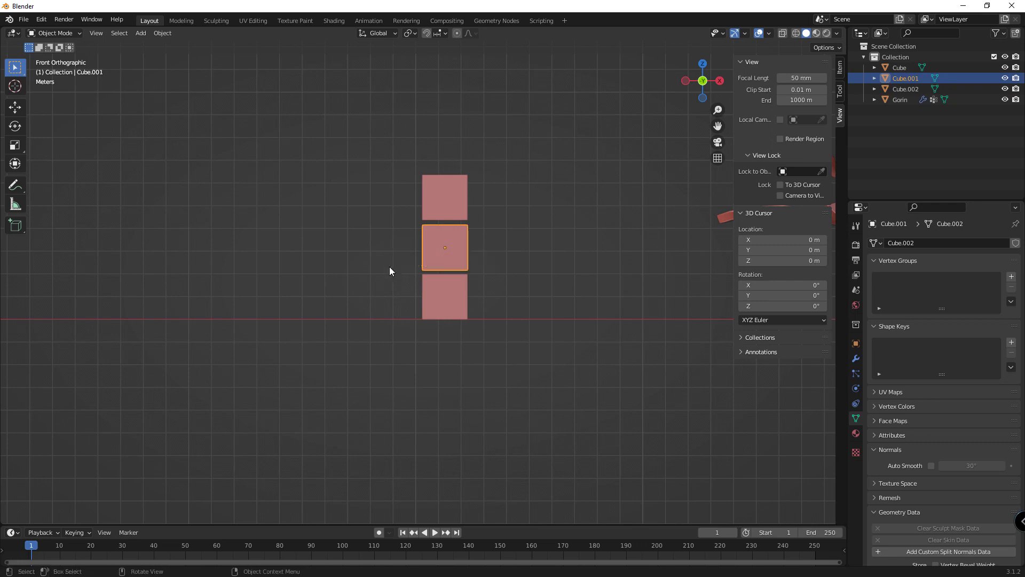
{"action": "left_click_drag", "start_coordinate": [496, 224], "coordinate": [401, 259]}
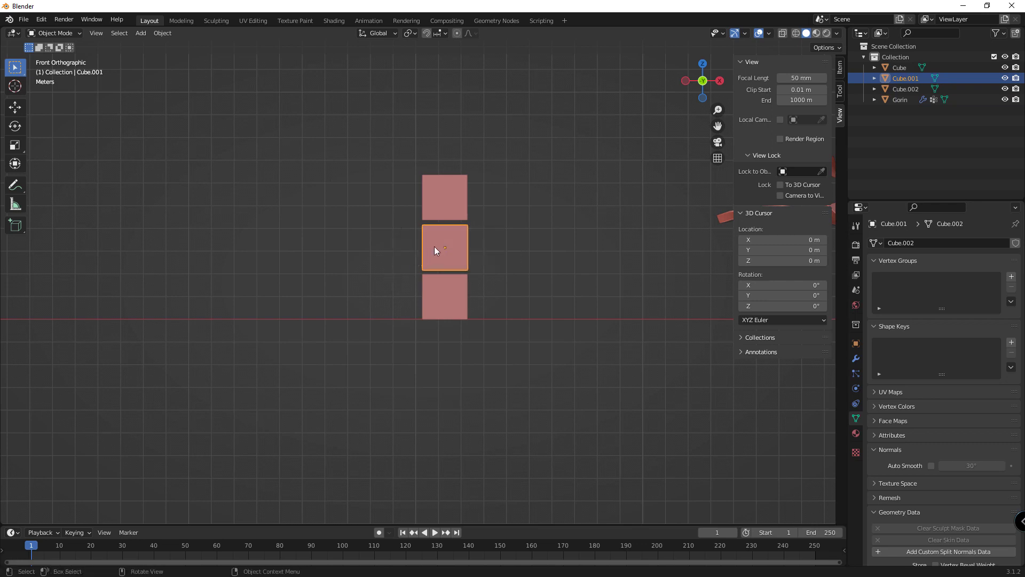
{"action": "left_click", "coordinate": [451, 204]}
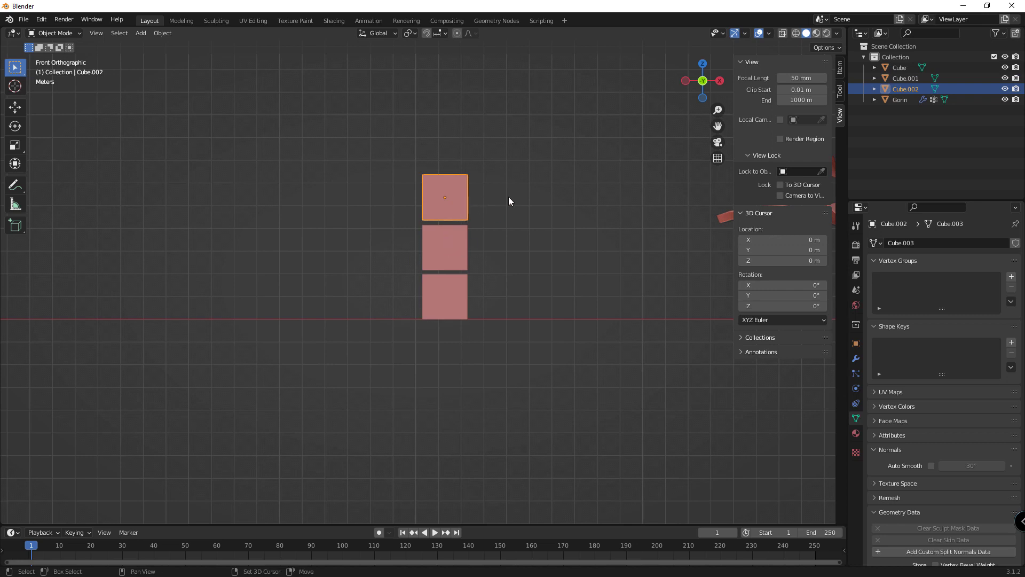
{"action": "left_click", "coordinate": [450, 260], "text": "shift"}
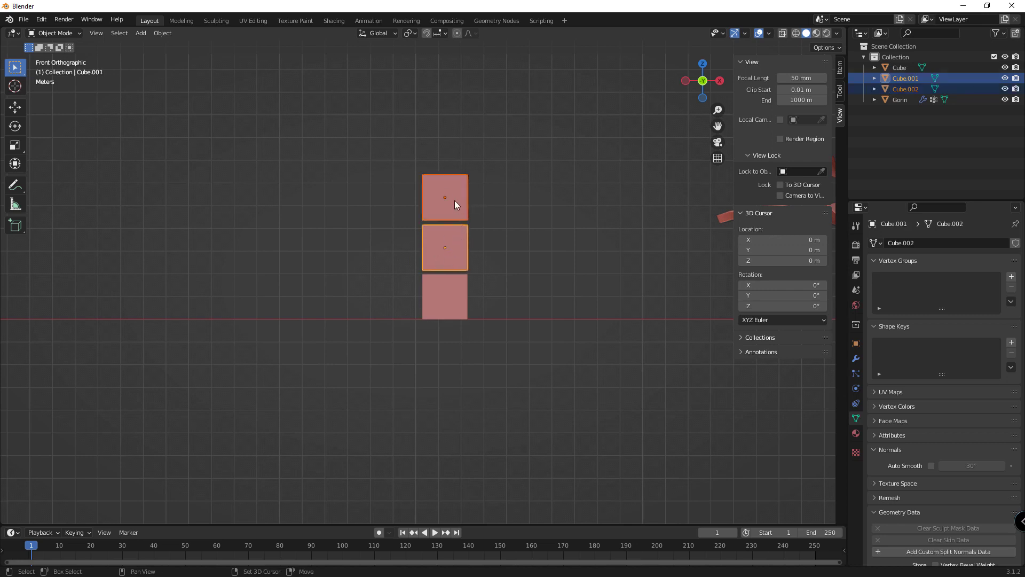
{"action": "left_click_drag", "start_coordinate": [482, 145], "coordinate": [438, 196]}
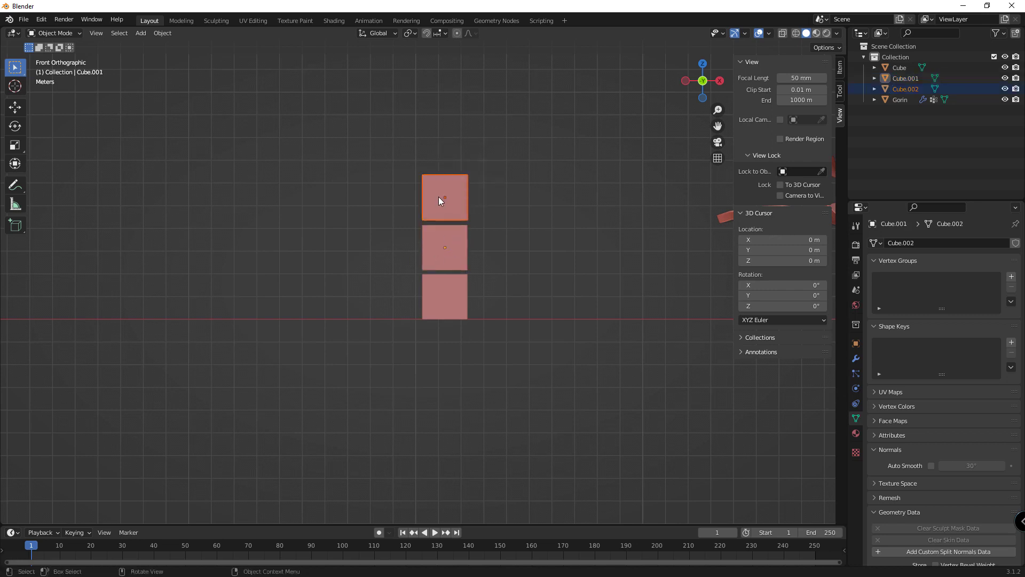
{"action": "left_click", "coordinate": [437, 238], "text": "shift"}
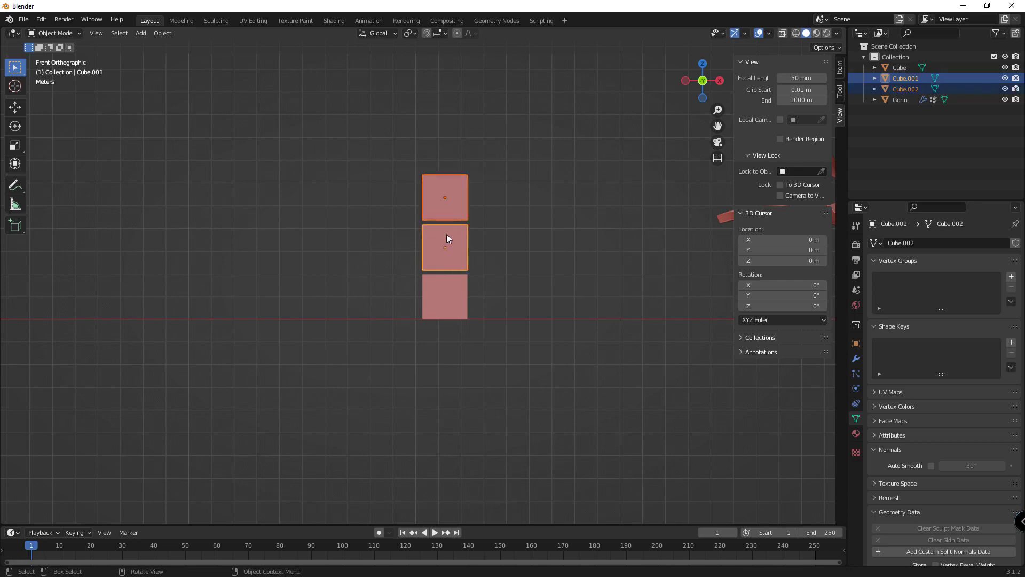
{"action": "key", "text": "ctrl+p"}
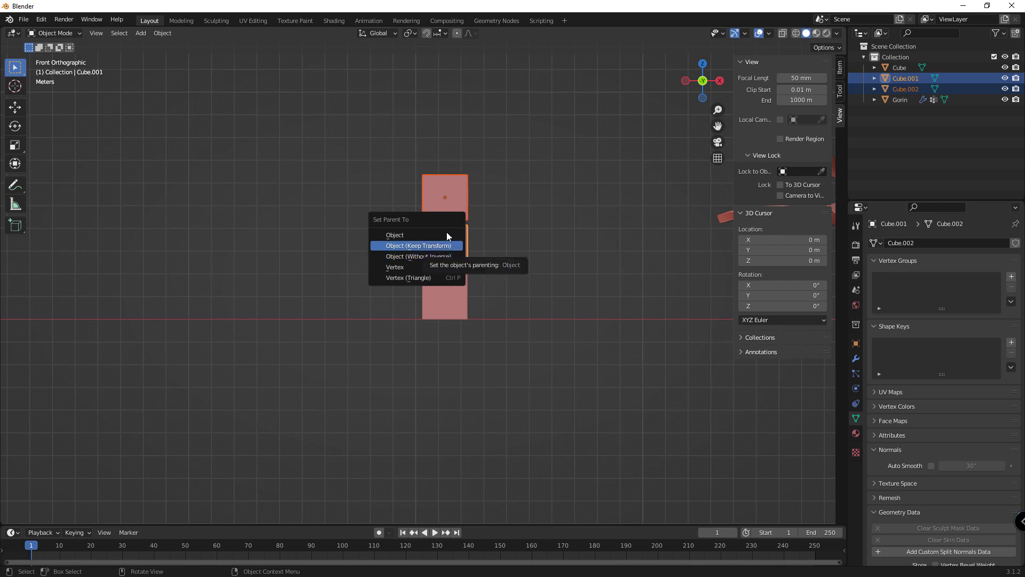
Try parenting the top cube to the middle cube, then undo it
{"action": "key", "text": "Escape"}
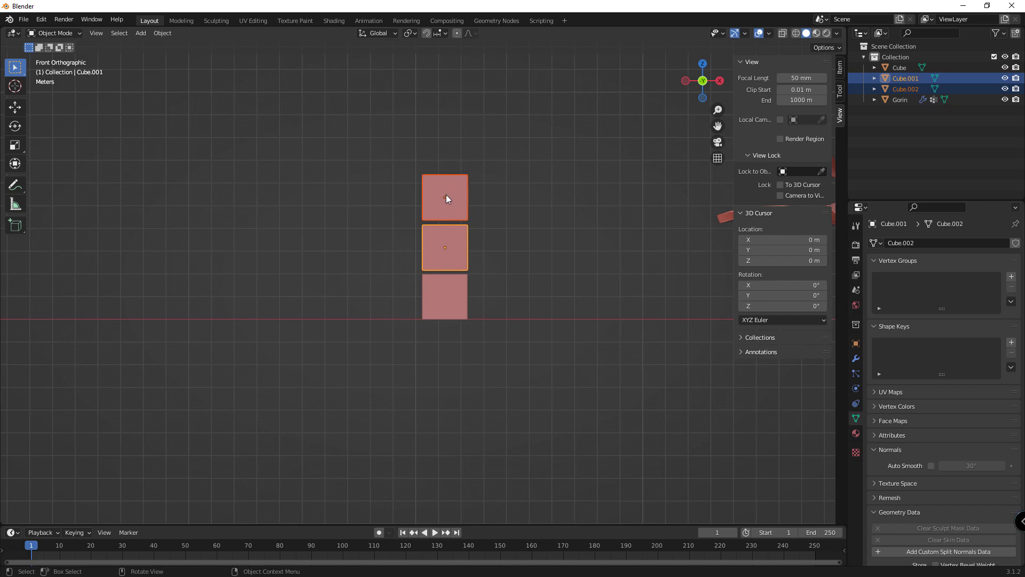
{"action": "key", "text": "ctrl+p"}
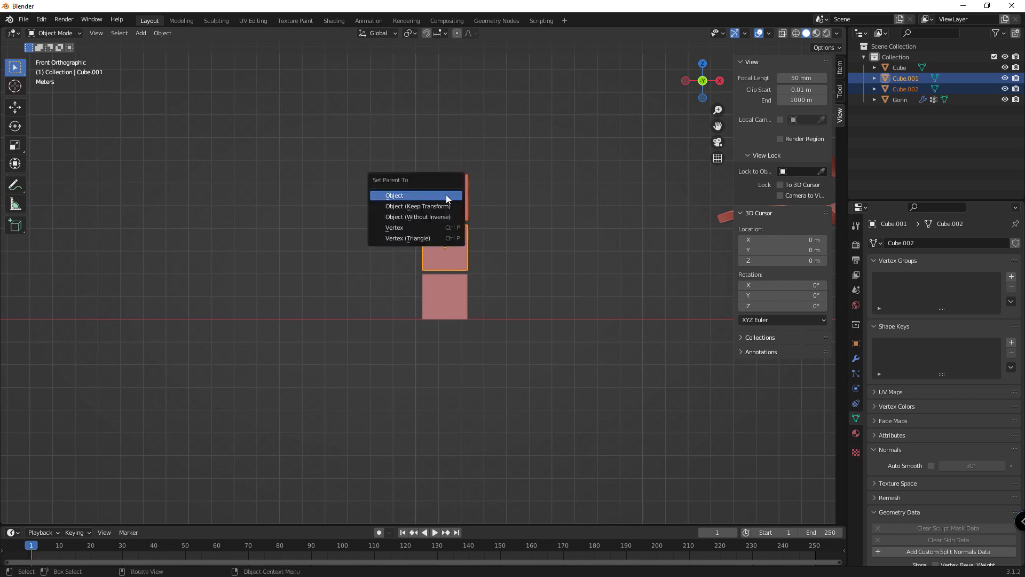
{"action": "left_click", "coordinate": [447, 196]}
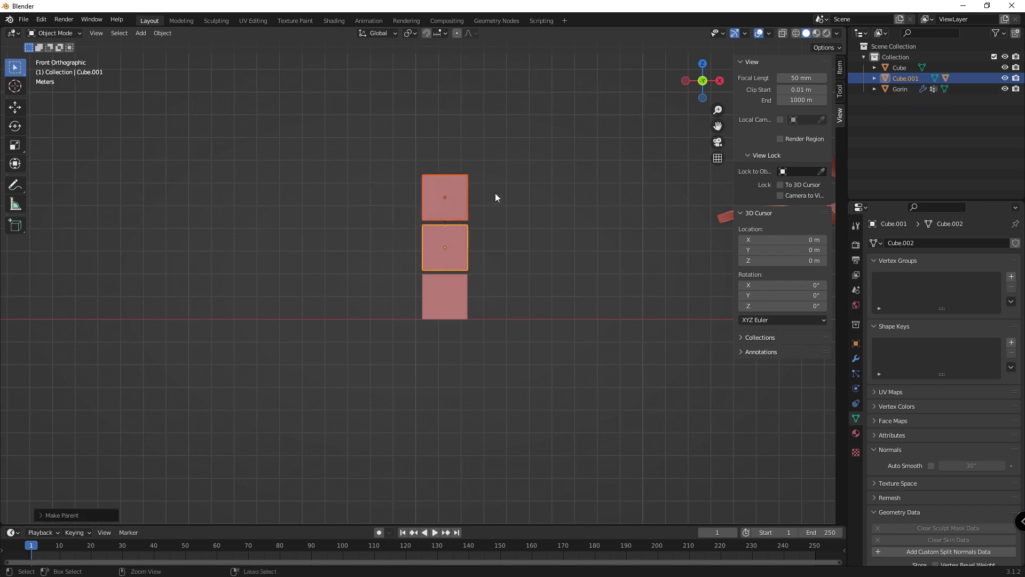
{"action": "key", "text": "ctrl+z"}
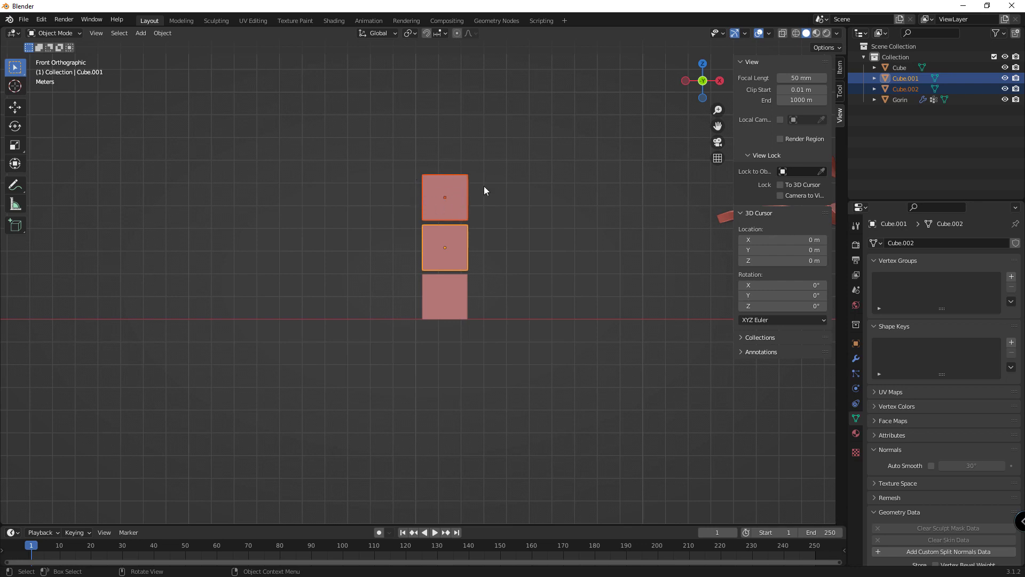
Reselect the top and middle cubes and parent Cube.002 to Cube.001 as Object
{"action": "left_click", "coordinate": [540, 222]}
{"action": "left_click_drag", "start_coordinate": [505, 175], "coordinate": [428, 233]}
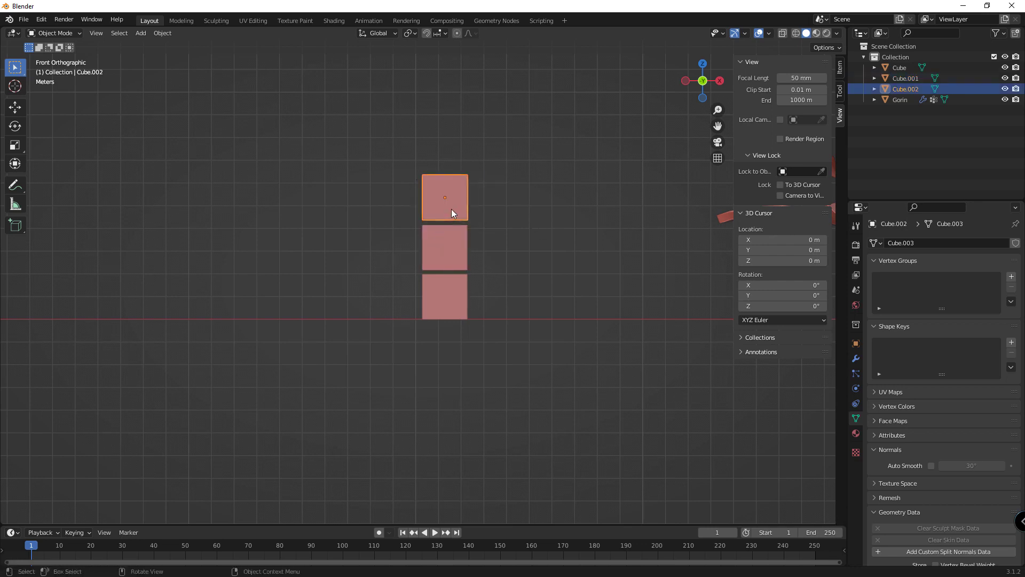
{"action": "key", "text": "ctrl+p"}
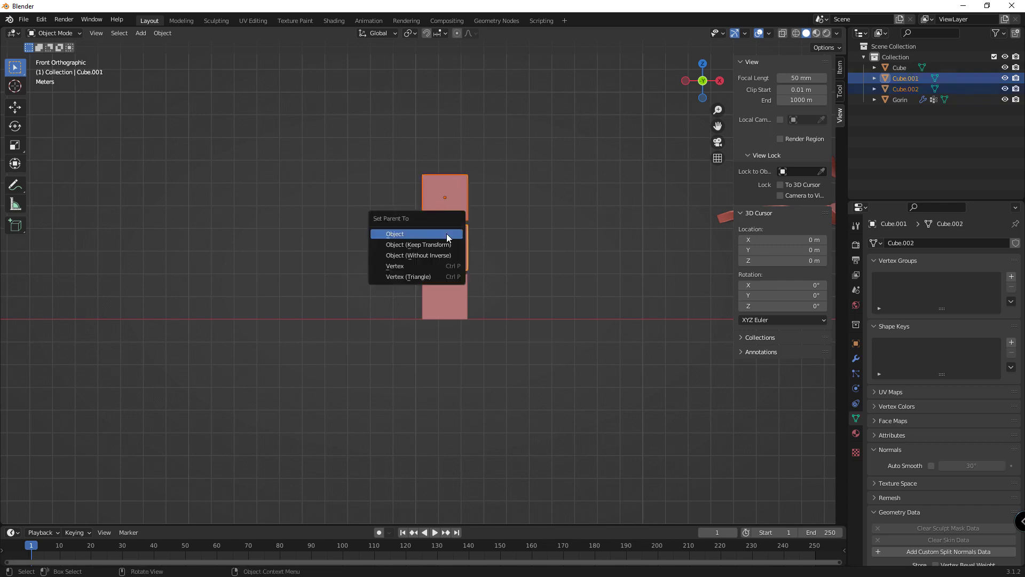
{"action": "left_click", "coordinate": [447, 235]}
Test the parenting by rotating the middle cube, then the top cube, cancelling each
{"action": "left_click", "coordinate": [560, 211]}
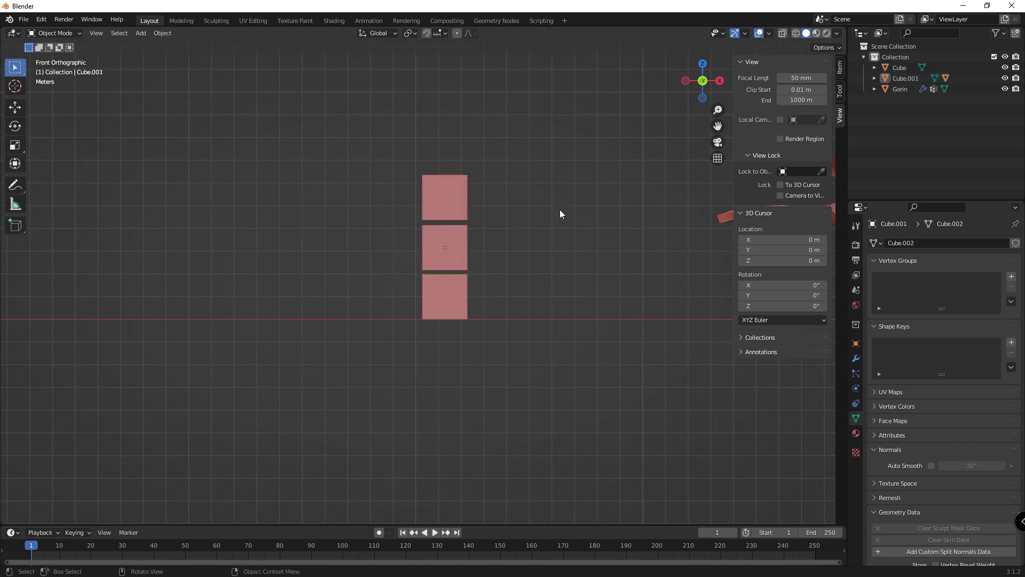
{"action": "left_click", "coordinate": [436, 247]}
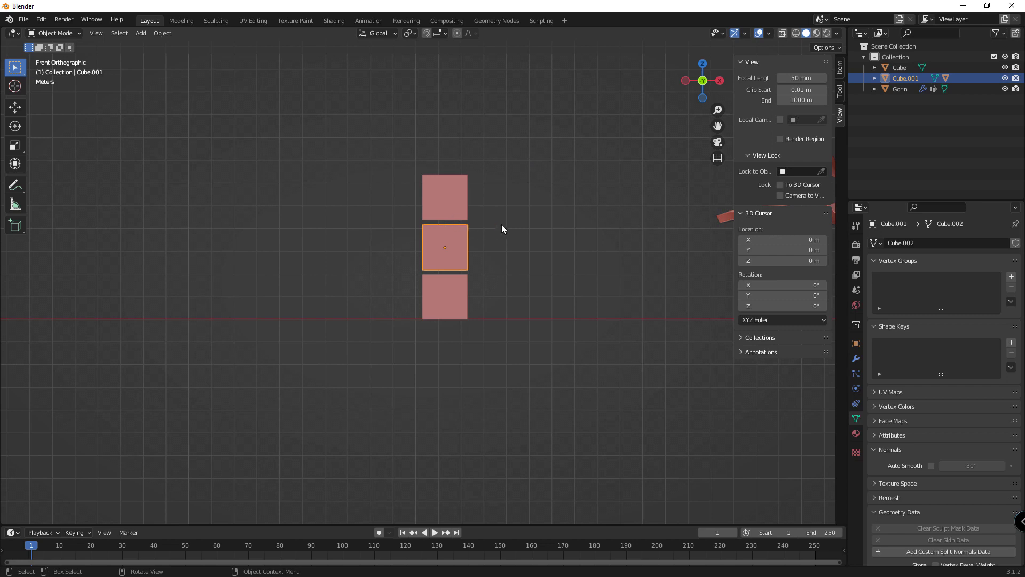
{"action": "key", "text": "r"}
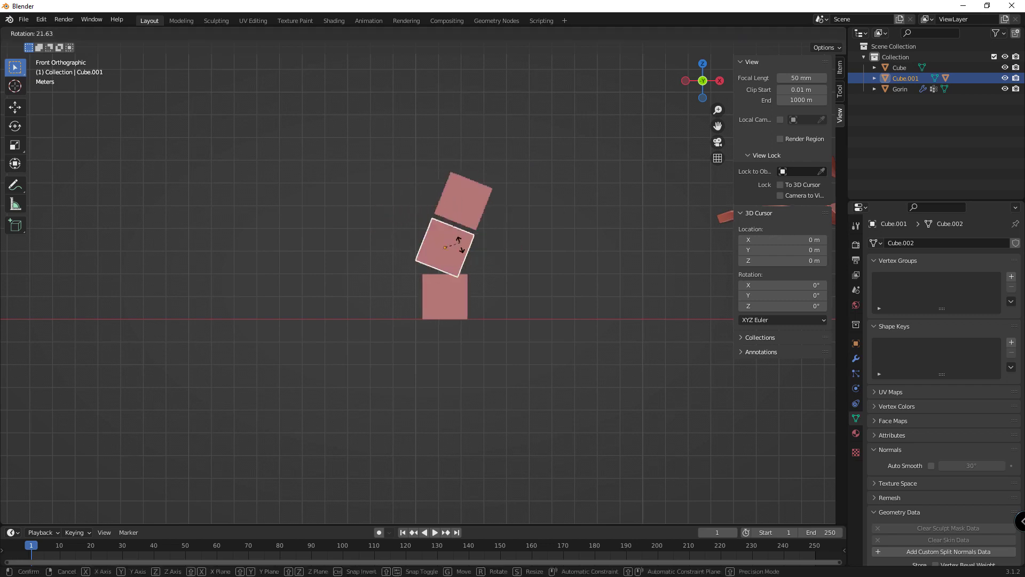
{"action": "key", "text": "Escape"}
{"action": "left_click", "coordinate": [462, 194]}
{"action": "key", "text": "r"}
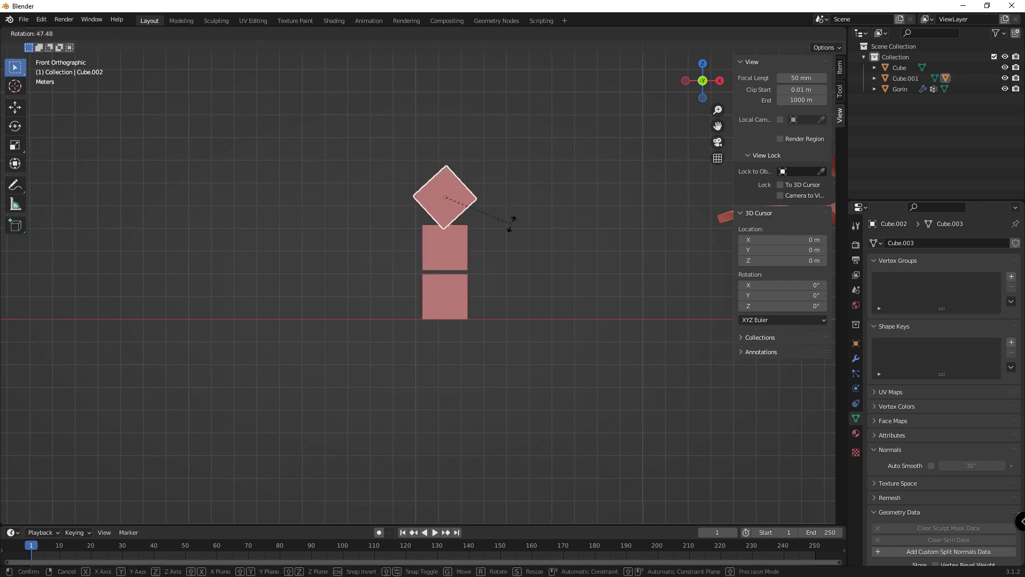
{"action": "key", "text": "Escape"}
Parent the middle cube to the bottom cube, keeping transforms
{"action": "left_click", "coordinate": [455, 289]}
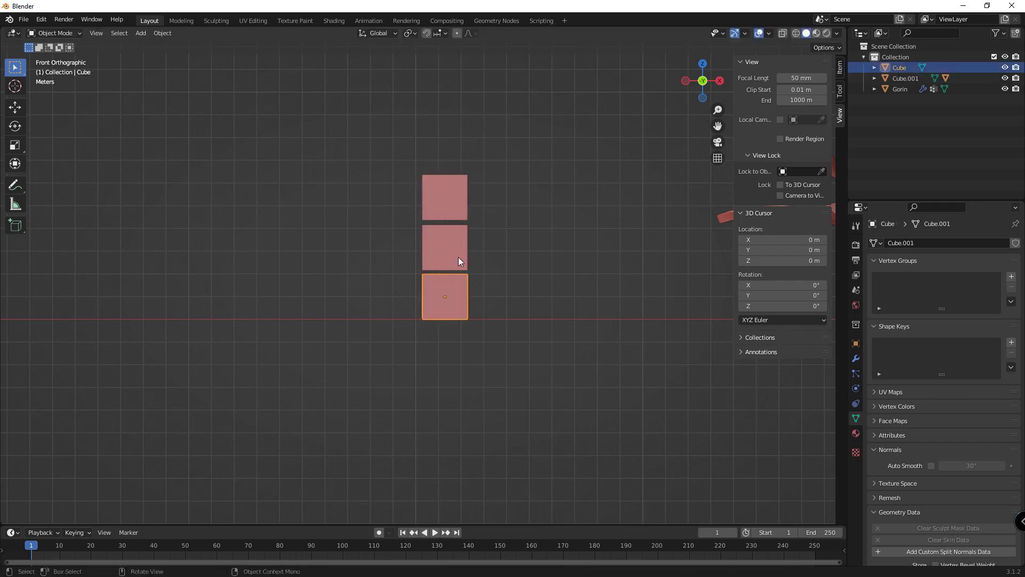
{"action": "left_click", "coordinate": [458, 257], "text": "shift"}
{"action": "left_click", "coordinate": [457, 291], "text": "shift"}
{"action": "key", "text": "ctrl+p"}
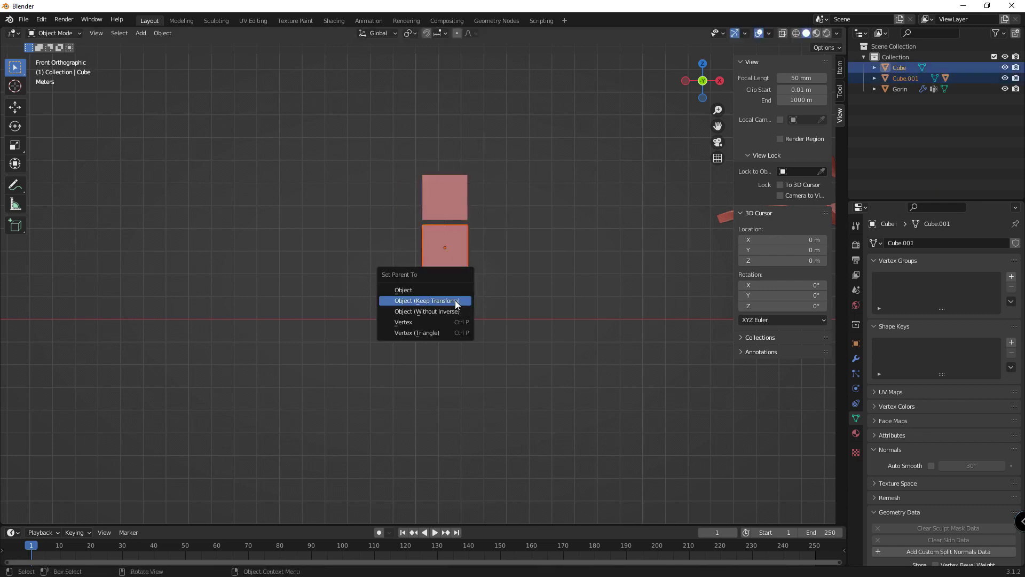
{"action": "left_click", "coordinate": [455, 297]}
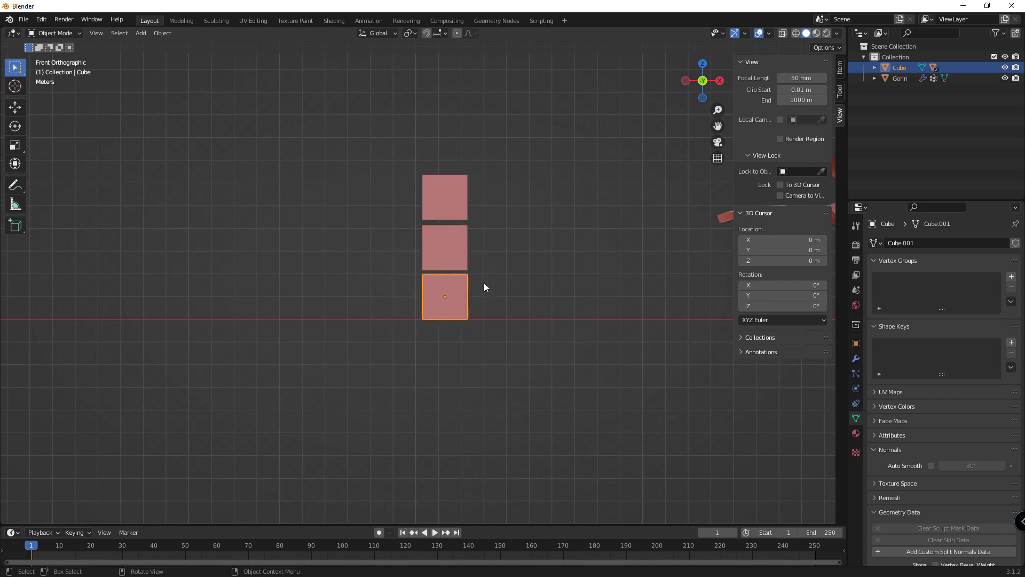
Rotate the bottom and middle cubes to test the parent chain
{"action": "key", "text": "r"}
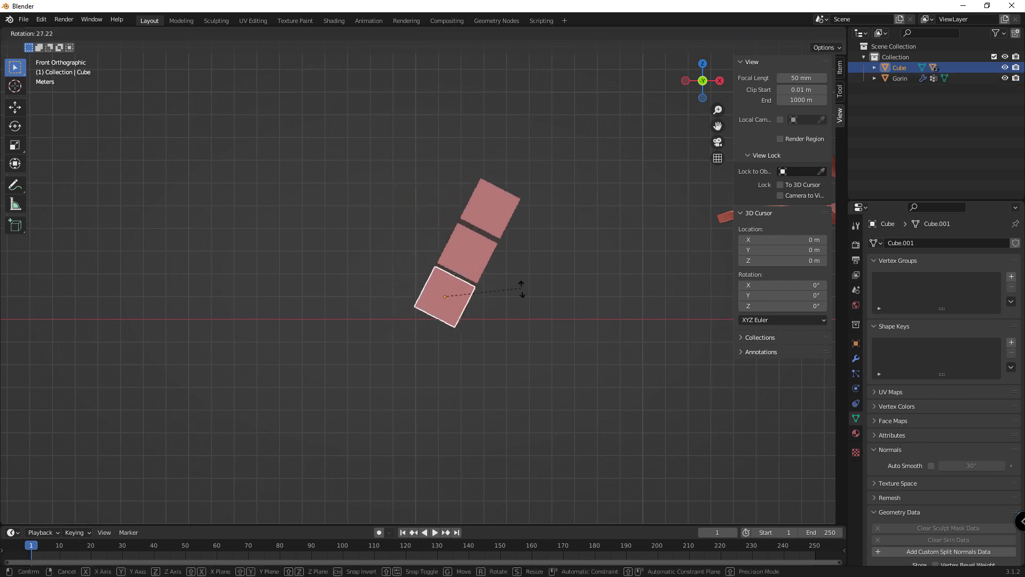
{"action": "left_click", "coordinate": [501, 242]}
{"action": "left_click", "coordinate": [443, 233]}
{"action": "key", "text": "r"}
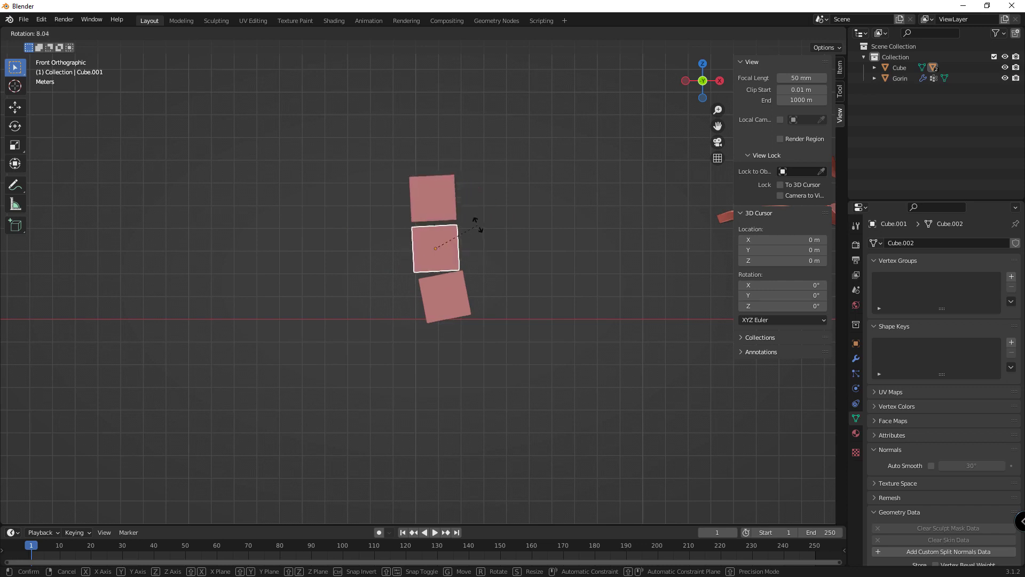
{"action": "left_click", "coordinate": [436, 197]}
{"action": "key", "text": "r"}
{"action": "key", "text": "Escape"}
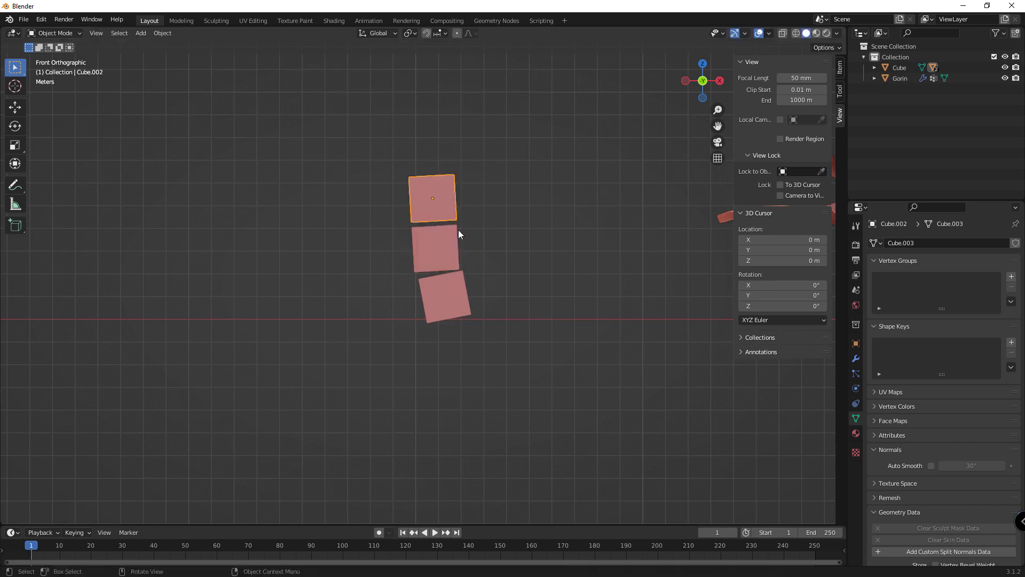
{"action": "key", "text": "r"}
Rotate the top cube, then try and cancel further rotations of the stack
{"action": "left_click", "coordinate": [462, 197]}
{"action": "key", "text": "r"}
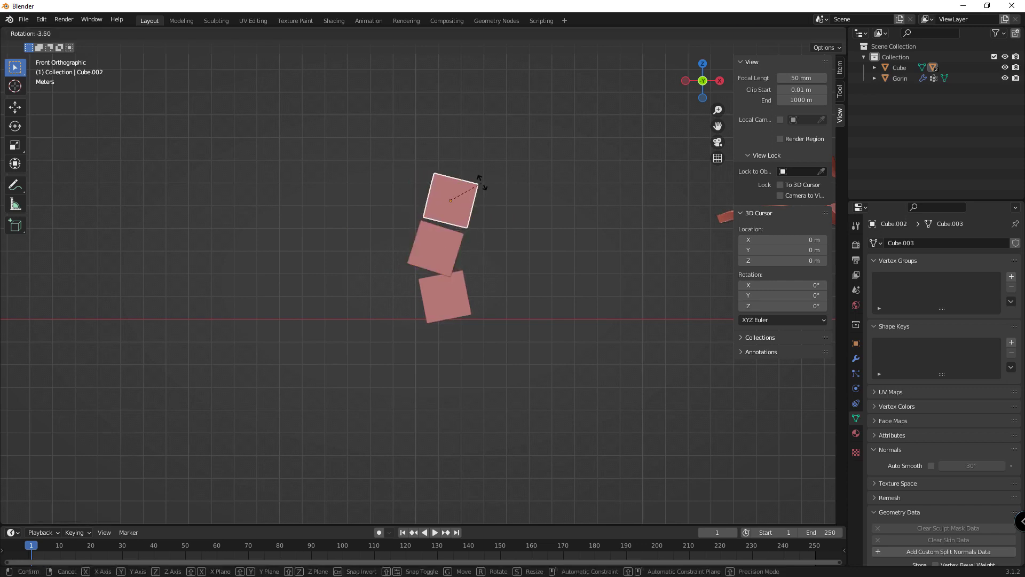
{"action": "left_click", "coordinate": [469, 192]}
{"action": "left_click", "coordinate": [437, 299]}
{"action": "key", "text": "r"}
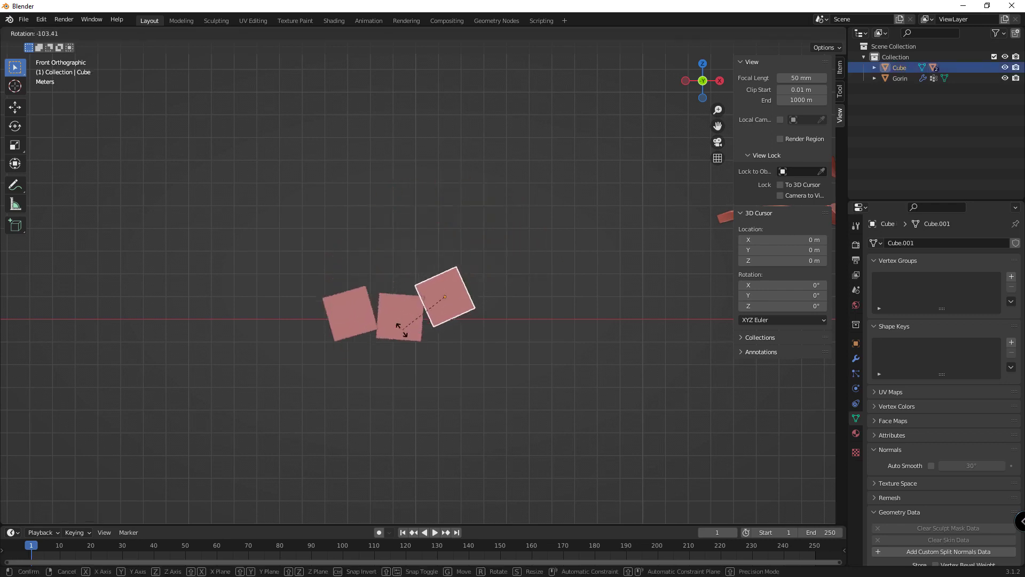
{"action": "key", "text": "Escape"}
{"action": "key", "text": "r"}
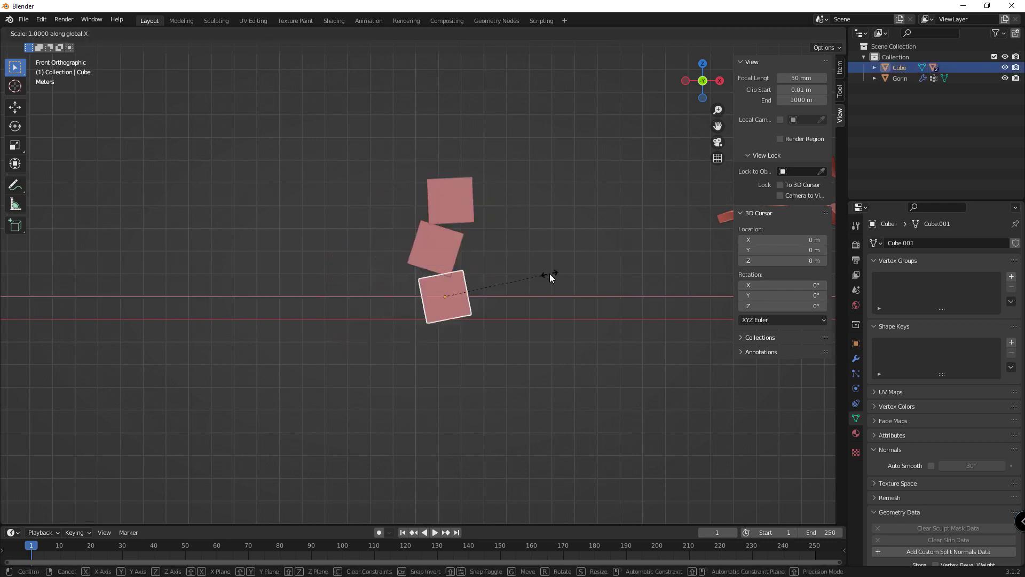
{"action": "key", "text": "z"}
{"action": "key", "text": "Escape"}
Undo the test rotations so all cubes stand upright again
{"action": "left_click", "coordinate": [449, 203]}
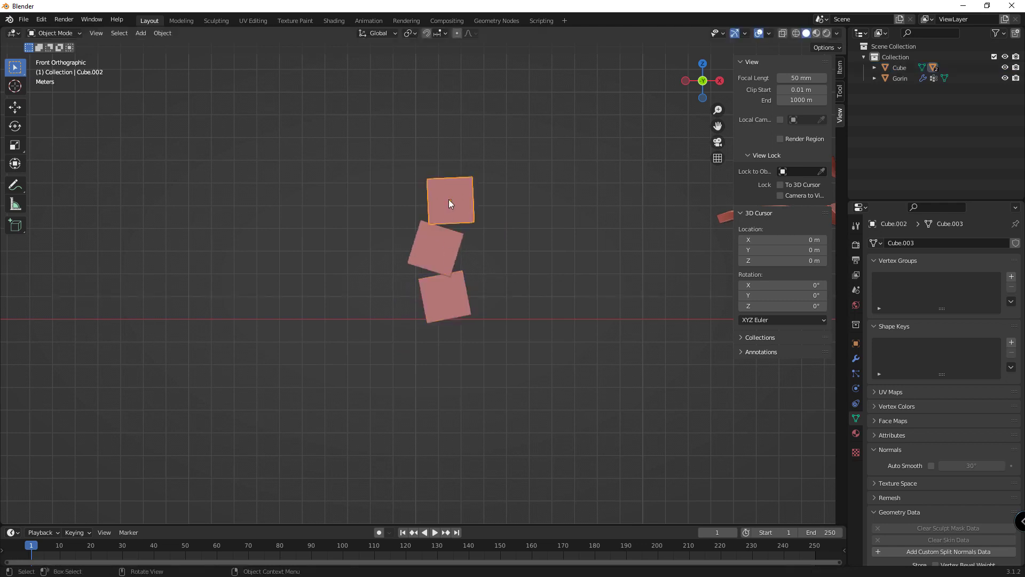
{"action": "key", "text": "ctrl+z"}
{"action": "key", "text": "ctrl+z"}
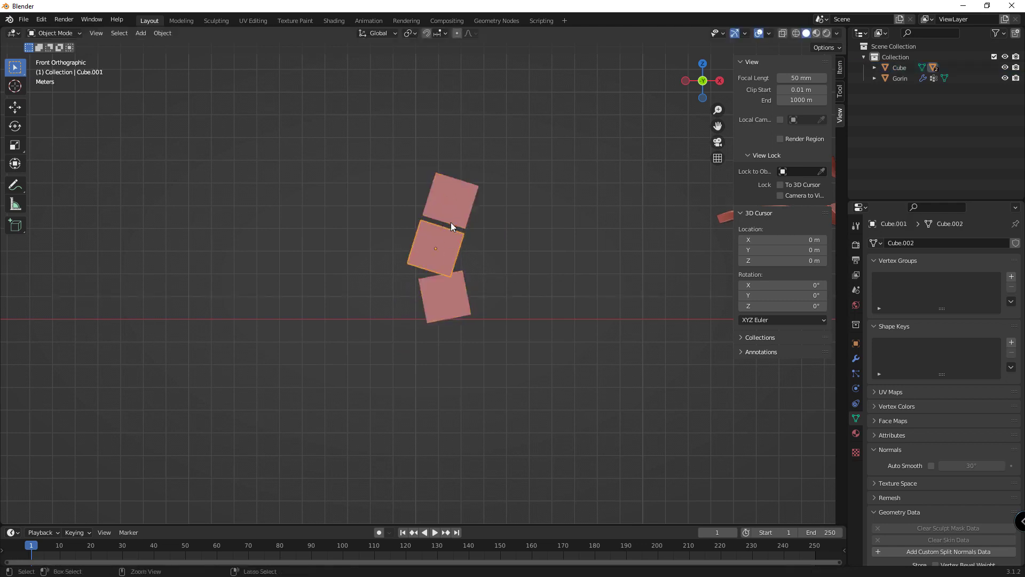
{"action": "key", "text": "ctrl+z"}
{"action": "key", "text": "ctrl+z"}
{"action": "key", "text": "ctrl+z"}
{"action": "key", "text": "ctrl+z"}
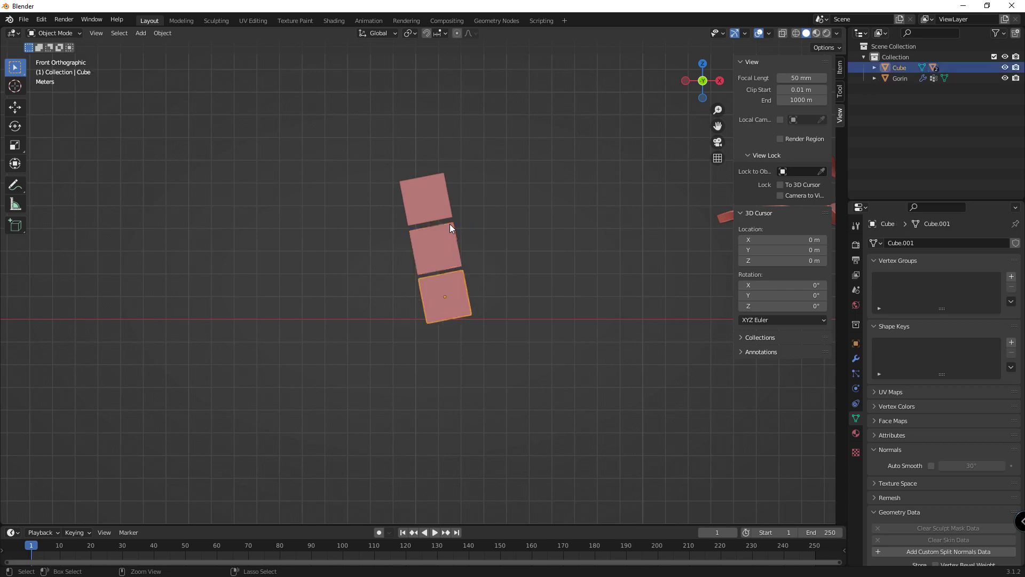
{"action": "key", "text": "ctrl+z"}
Scale the stack thin along X, then widen the top block along X
{"action": "key", "text": "s"}
{"action": "key", "text": "x"}
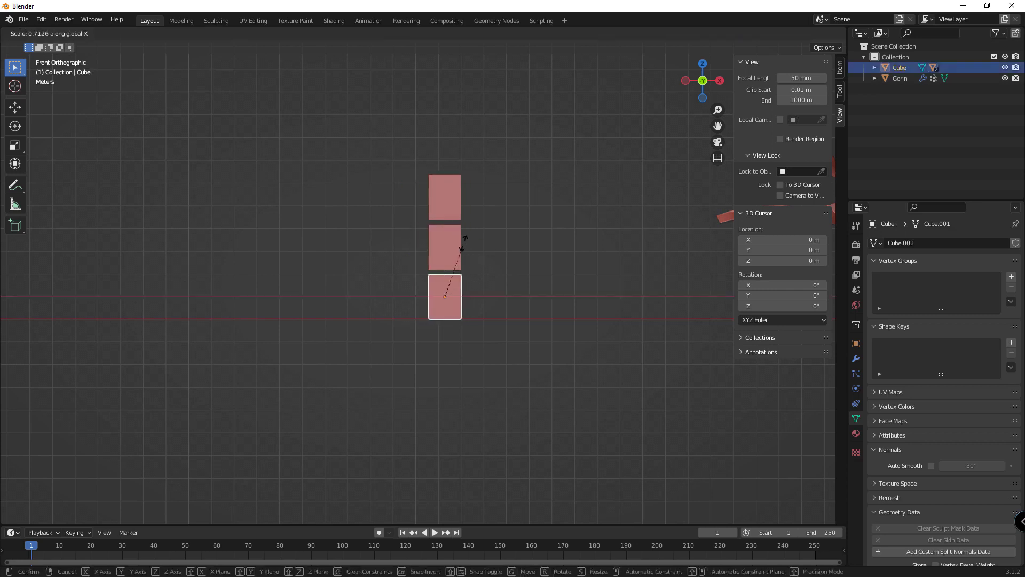
{"action": "left_click", "coordinate": [426, 281]}
{"action": "key", "text": "s"}
{"action": "key", "text": "x"}
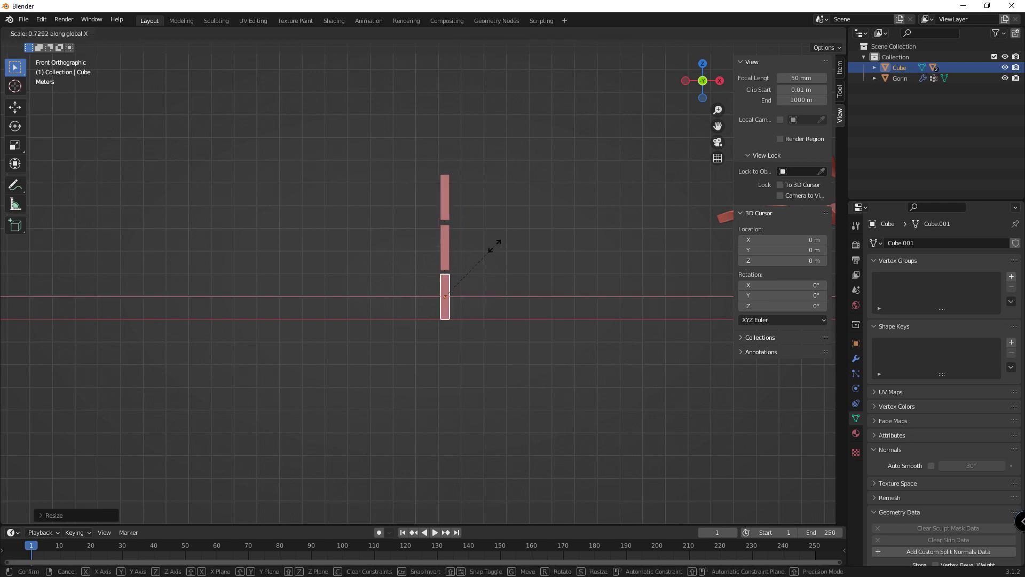
{"action": "left_click", "coordinate": [488, 246]}
{"action": "left_click", "coordinate": [452, 200]}
{"action": "key", "text": "s"}
{"action": "key", "text": "x"}
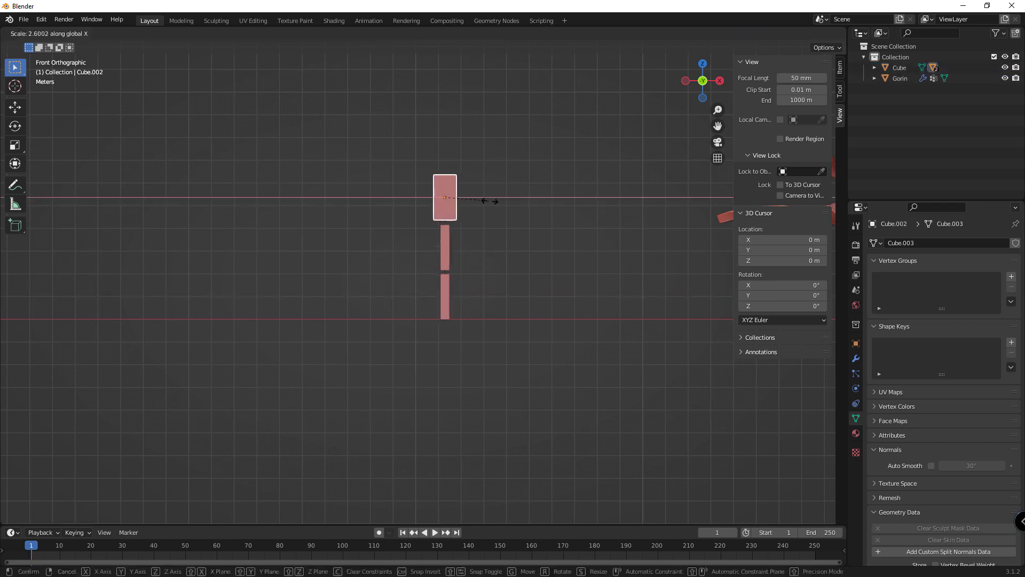
{"action": "left_click", "coordinate": [501, 201]}
Rotate the whole stack from the bottom piece so it lies horizontal
{"action": "left_click", "coordinate": [444, 277]}
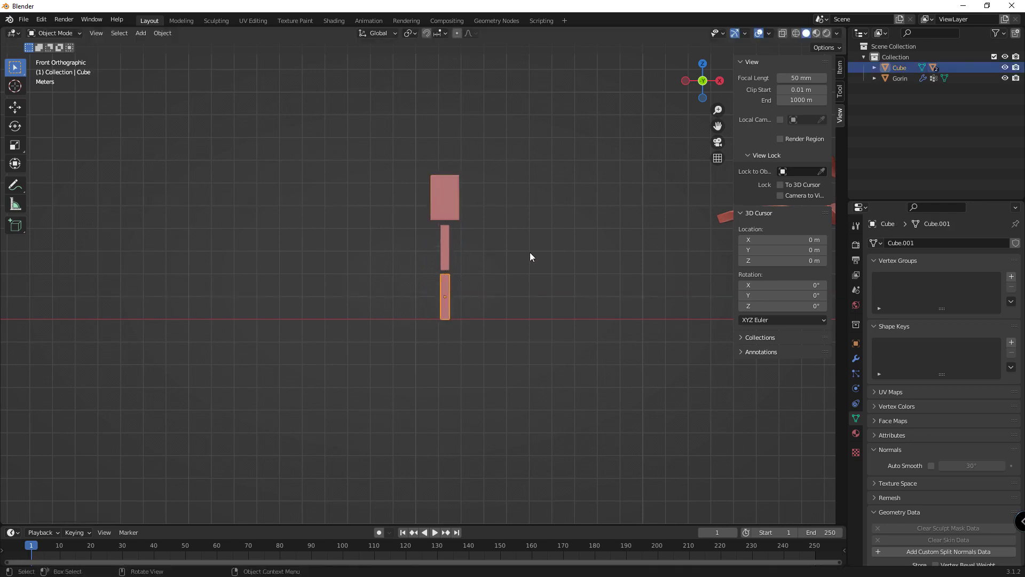
{"action": "key", "text": "r"}
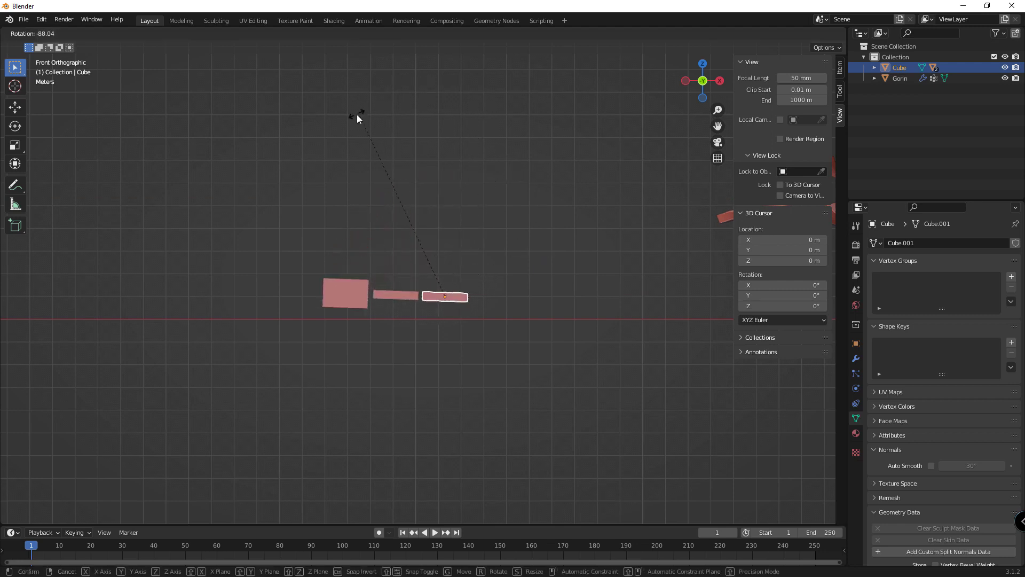
{"action": "left_click", "coordinate": [367, 116]}
{"action": "left_click", "coordinate": [396, 287]}
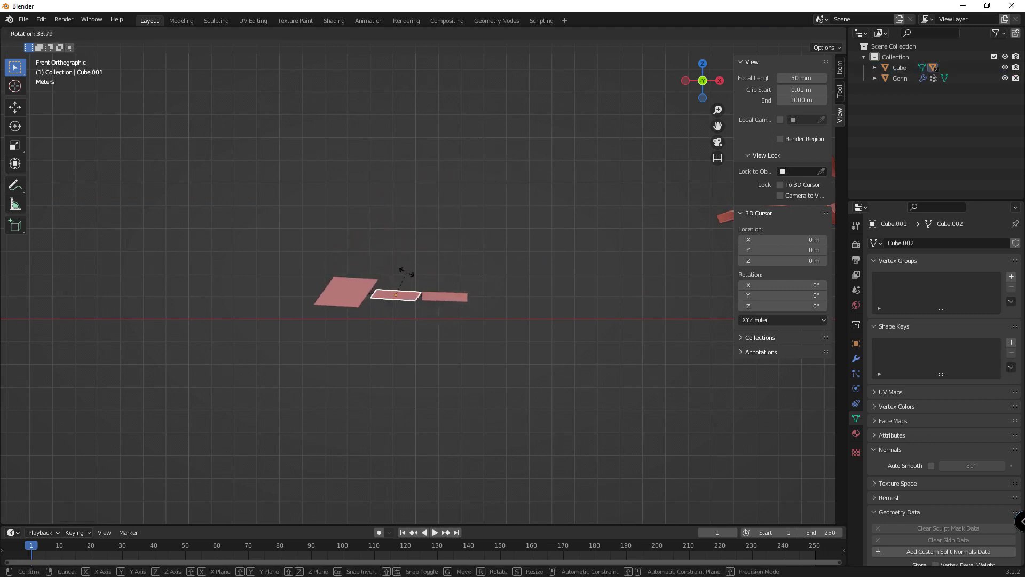
{"action": "key", "text": "r"}
{"action": "key", "text": "Escape"}
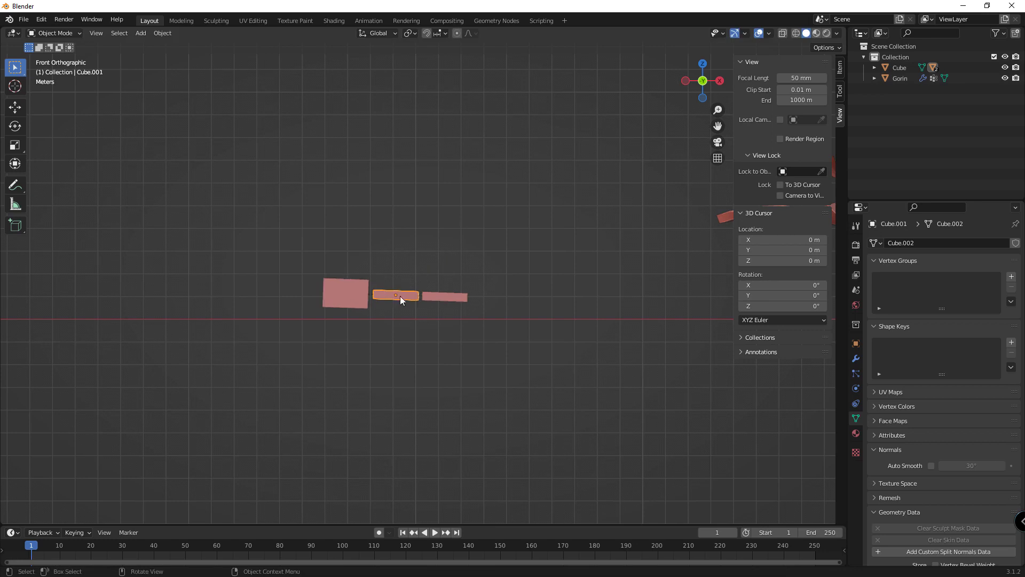
Tilt the pieces diagonally by rotating around the middle piece
{"action": "key", "text": "r"}
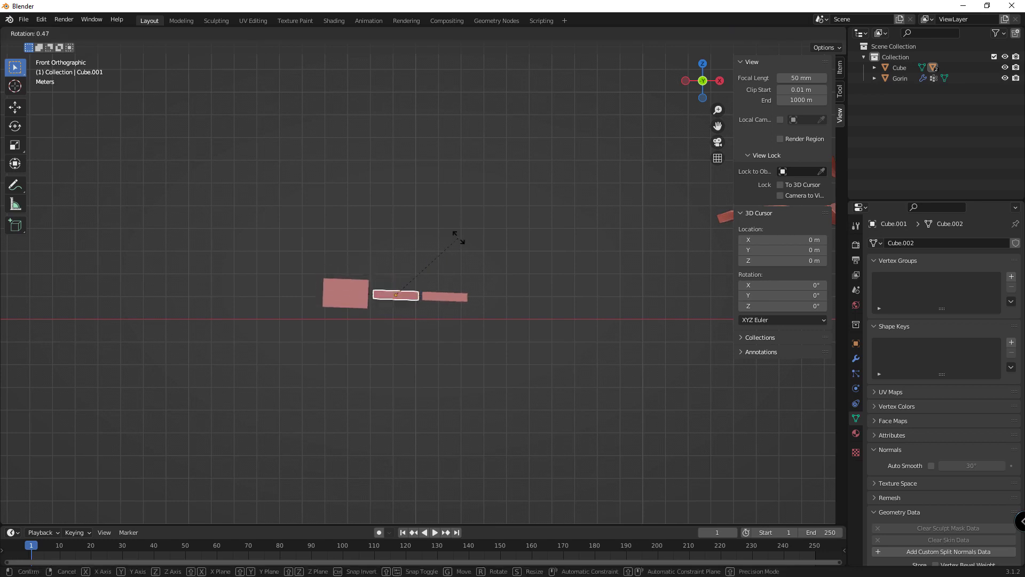
{"action": "key", "text": "Escape"}
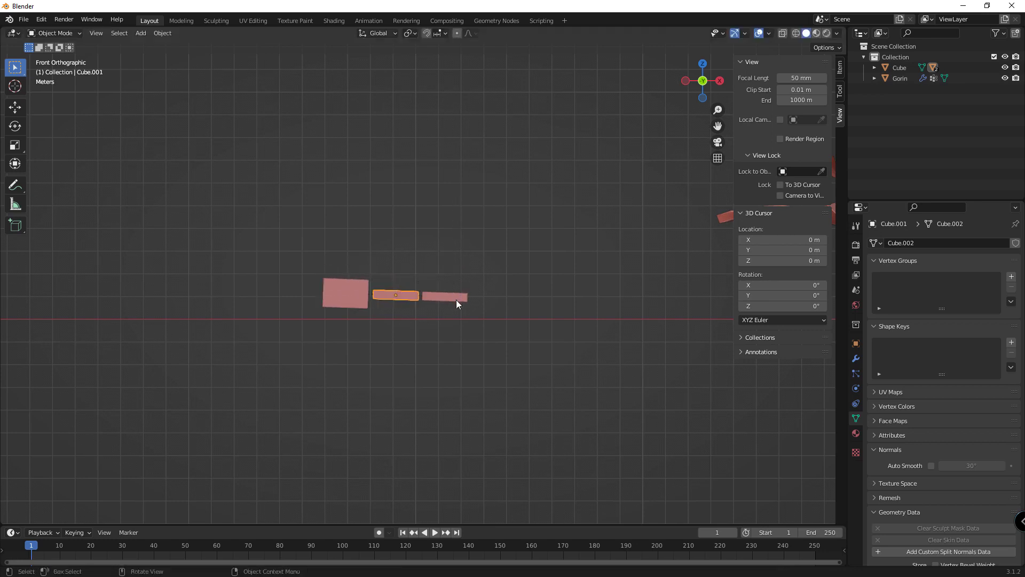
{"action": "key", "text": "r"}
{"action": "left_click", "coordinate": [485, 314]}
{"action": "key", "text": "r"}
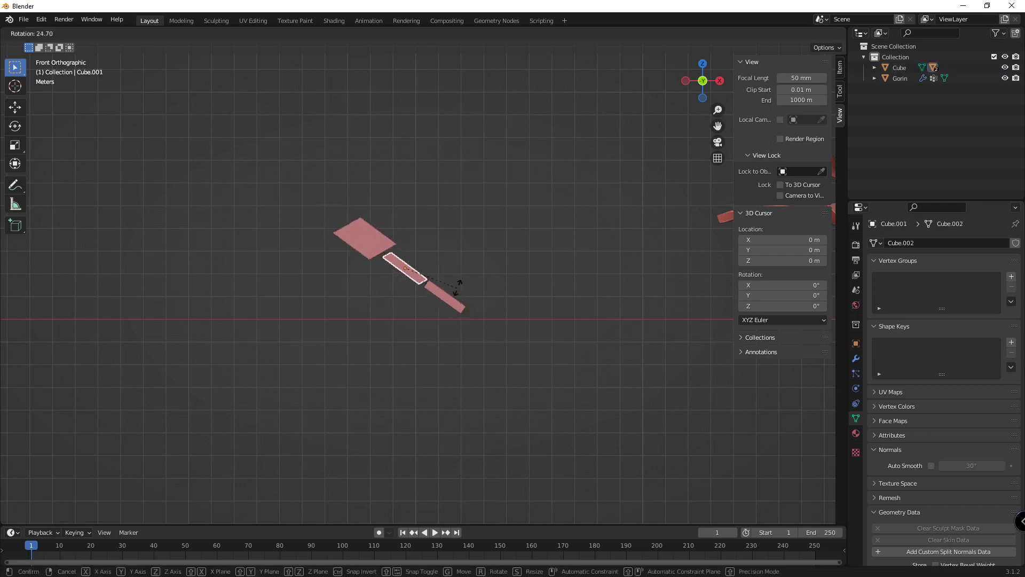
{"action": "left_click", "coordinate": [426, 272]}
Move the middle piece left and the top block slightly up
{"action": "key", "text": "g"}
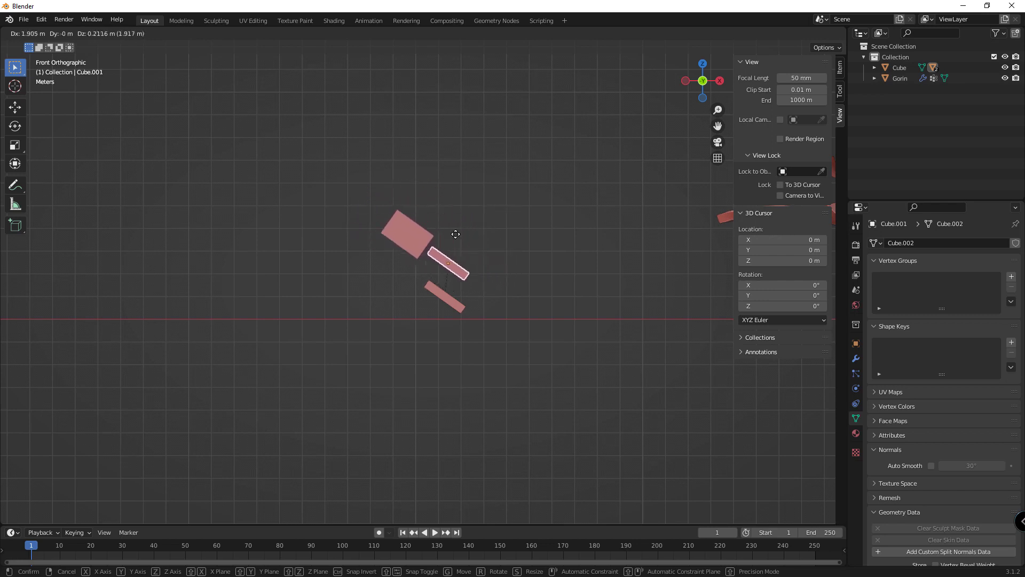
{"action": "left_click", "coordinate": [433, 235]}
{"action": "left_click", "coordinate": [389, 216]}
{"action": "key", "text": "g"}
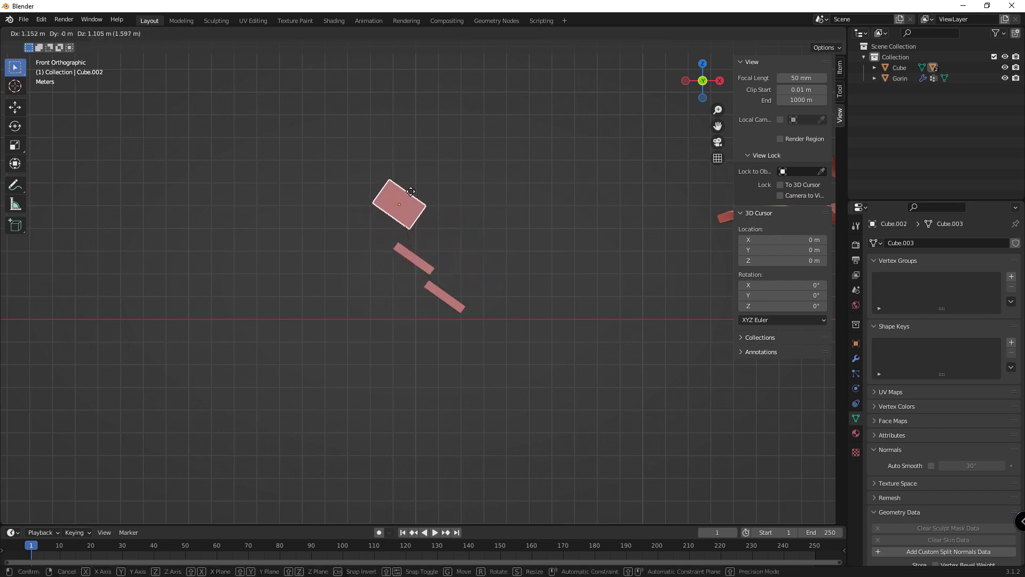
{"action": "left_click", "coordinate": [428, 228]}
Rotate the bottom piece and middle block, then delete all the test blocks
{"action": "left_click", "coordinate": [447, 296]}
{"action": "key", "text": "r"}
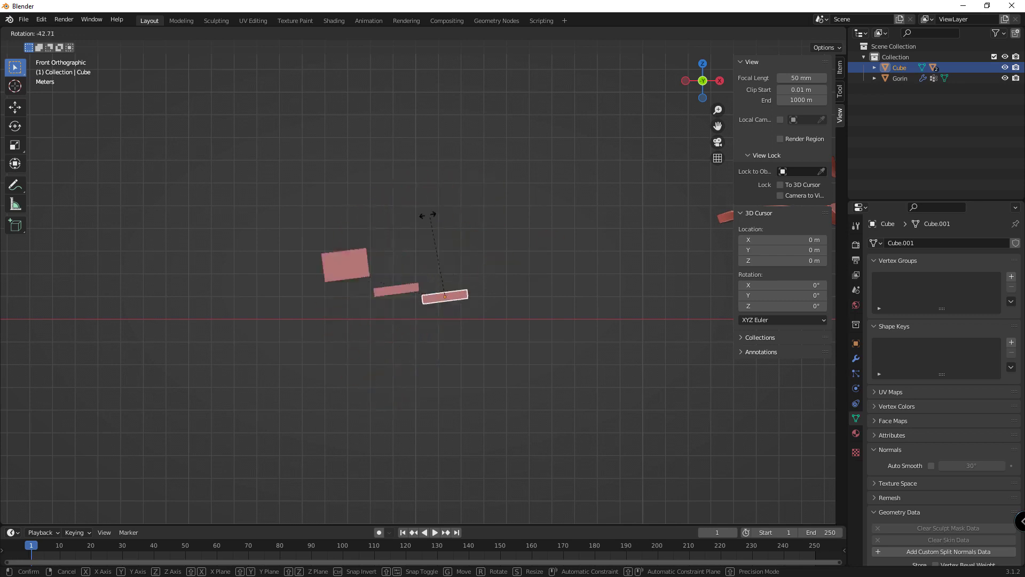
{"action": "left_click", "coordinate": [406, 246]}
{"action": "key", "text": "r"}
{"action": "left_click", "coordinate": [486, 240]}
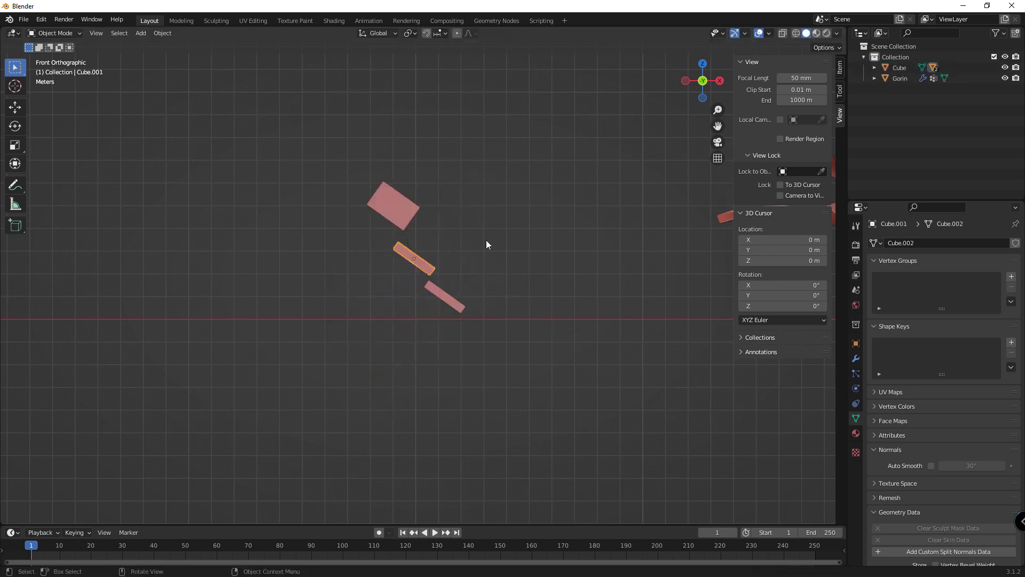
{"action": "key", "text": "Delete"}
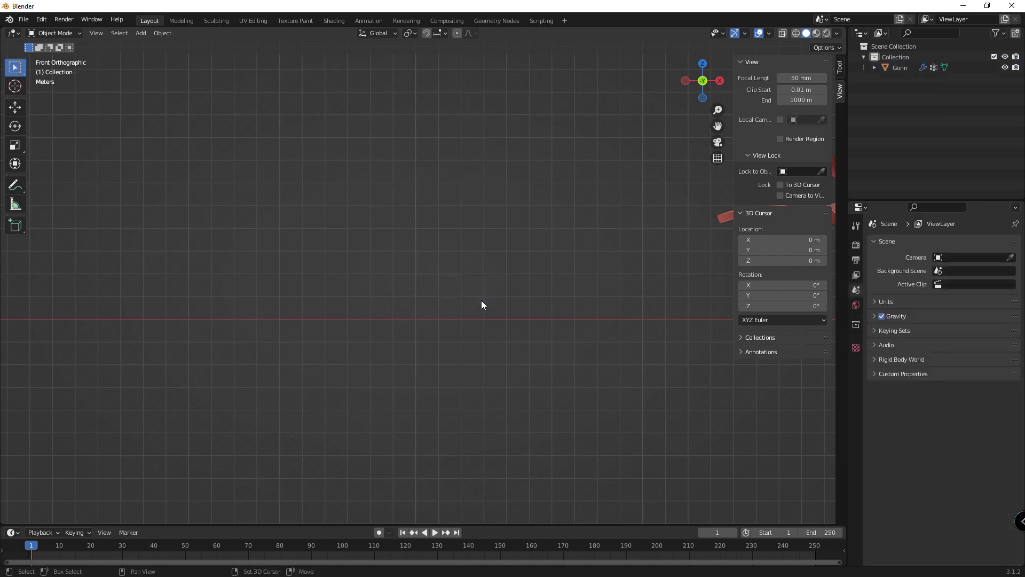
Add a cube mesh, discarding an accidentally added plane
{"action": "key", "text": "shift+a"}
{"action": "left_click", "coordinate": [513, 303]}
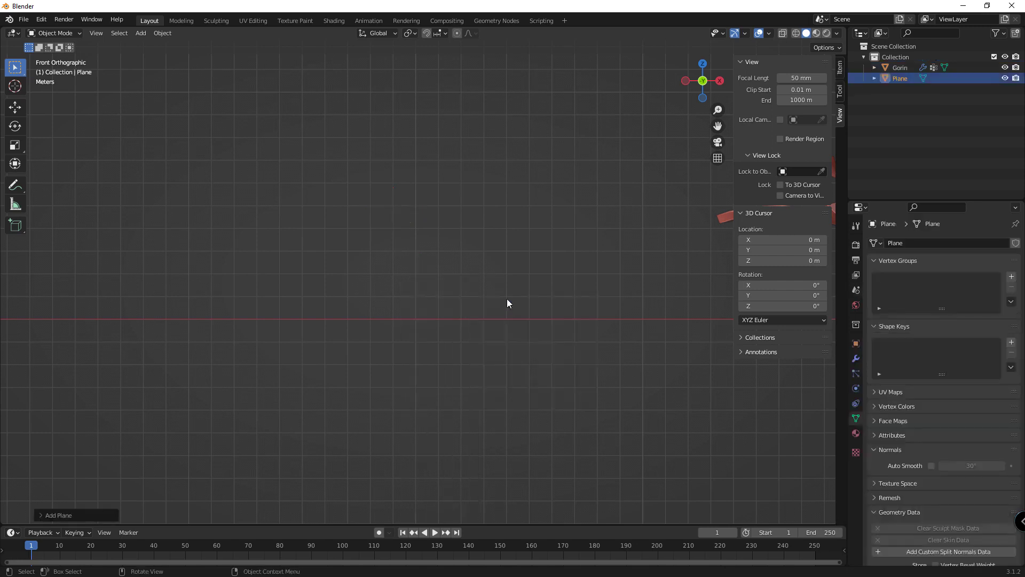
{"action": "key", "text": "Delete"}
{"action": "key", "text": "shift+a"}
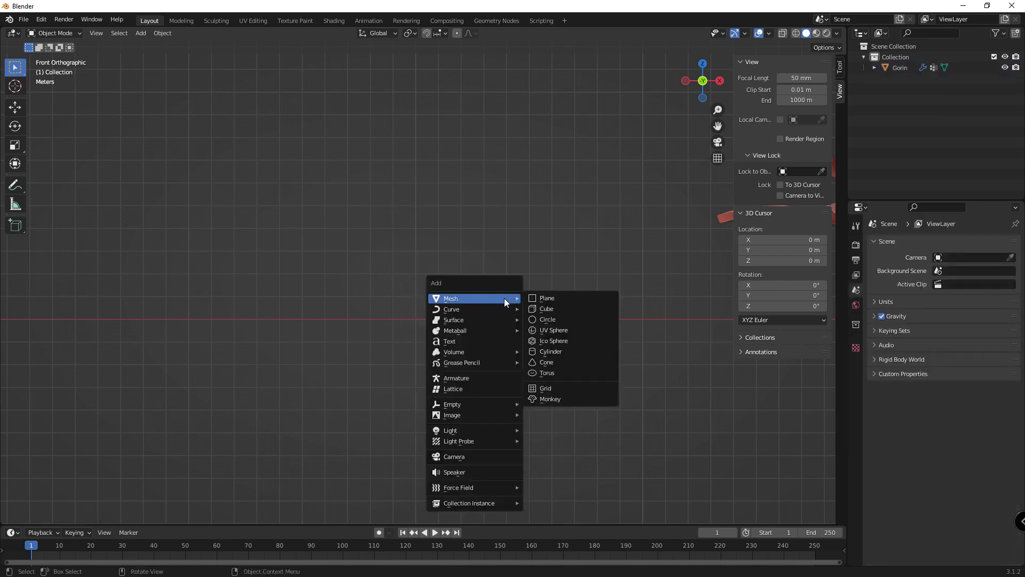
{"action": "left_click", "coordinate": [533, 309]}
Move the new cube to the left of Gorin
{"action": "scroll", "coordinate": [524, 288], "scroll_direction": "down", "scroll_amount": 8}
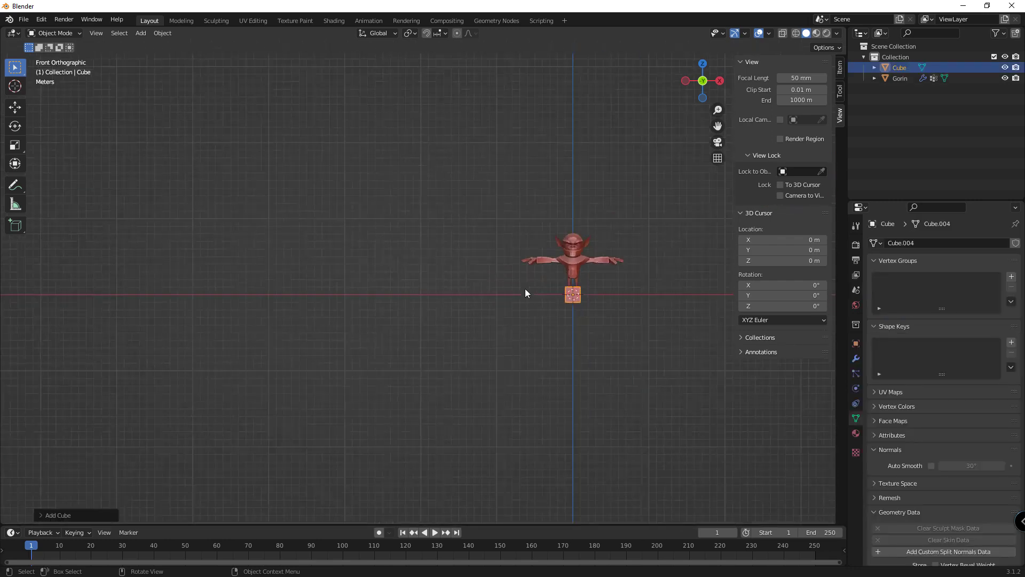
{"action": "key", "text": "g"}
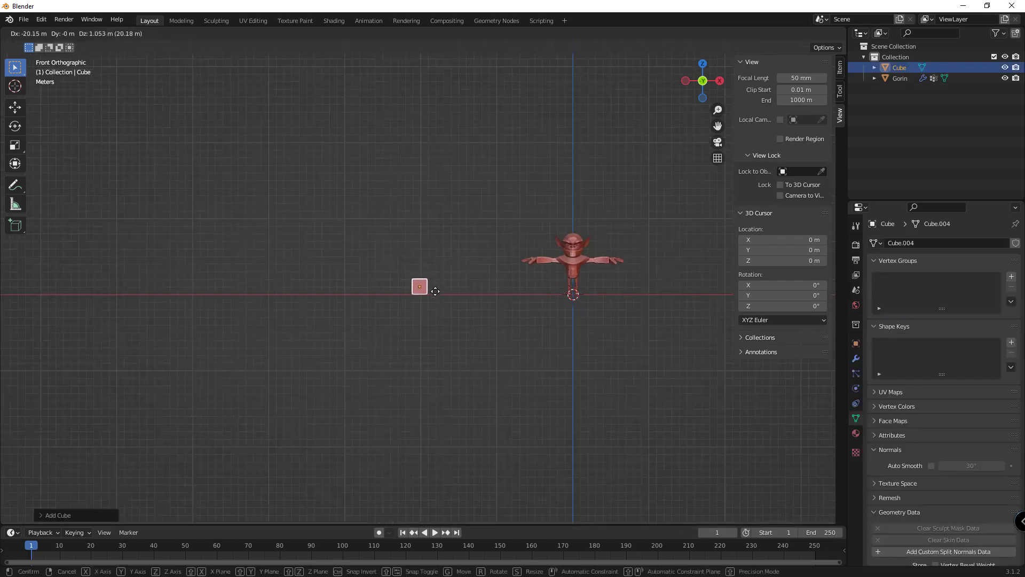
{"action": "left_click", "coordinate": [415, 293]}
{"action": "scroll", "coordinate": [414, 293], "scroll_direction": "up", "scroll_amount": 5}
{"action": "scroll", "coordinate": [411, 294], "scroll_direction": "up", "scroll_amount": 3}
In Edit Mode, scale all the cube's vertices along X into a thin upright bar
{"action": "key", "text": "Tab"}
{"action": "key", "text": "b"}
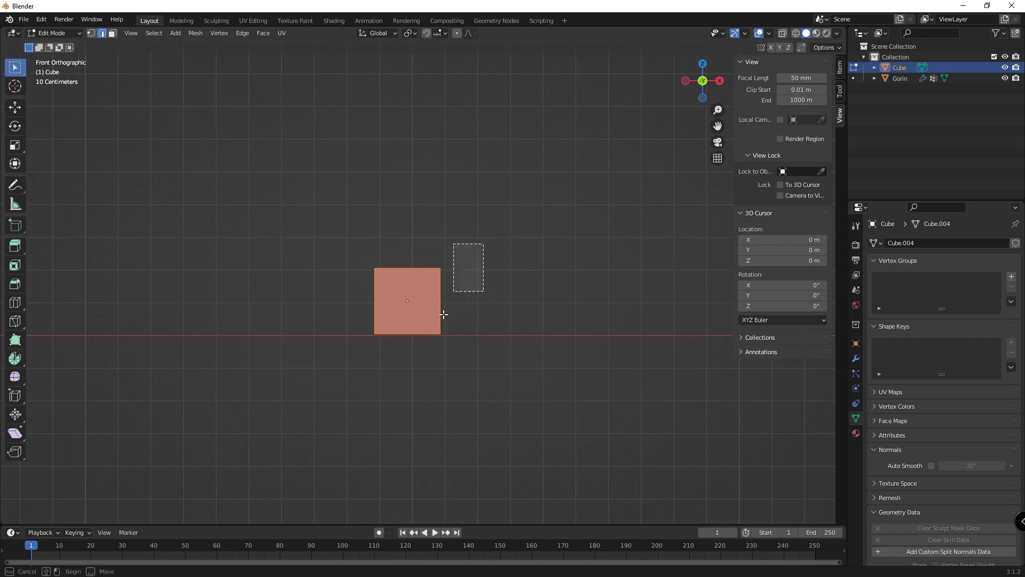
{"action": "left_click_drag", "start_coordinate": [483, 244], "coordinate": [315, 372]}
{"action": "key", "text": "s"}
{"action": "key", "text": "x"}
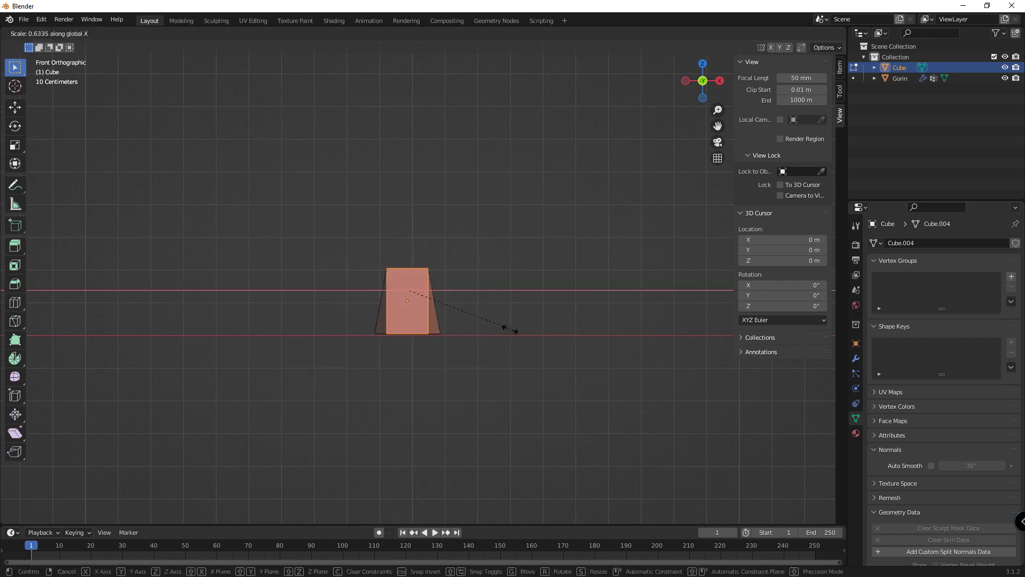
{"action": "key", "text": "Escape"}
{"action": "key", "text": "a"}
{"action": "key", "text": "s"}
{"action": "key", "text": "x"}
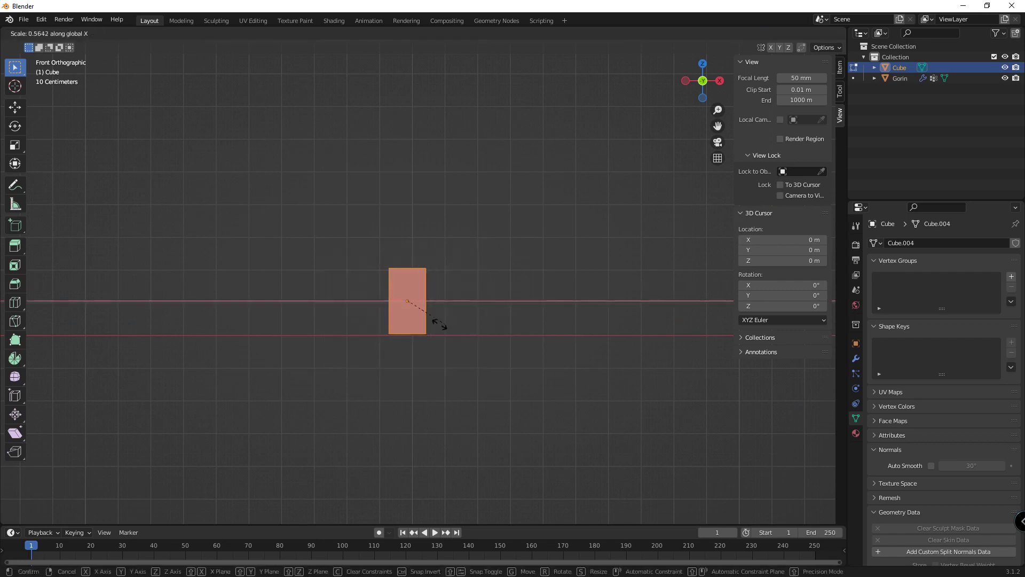
{"action": "left_click", "coordinate": [412, 308]}
{"action": "key", "text": "Tab"}
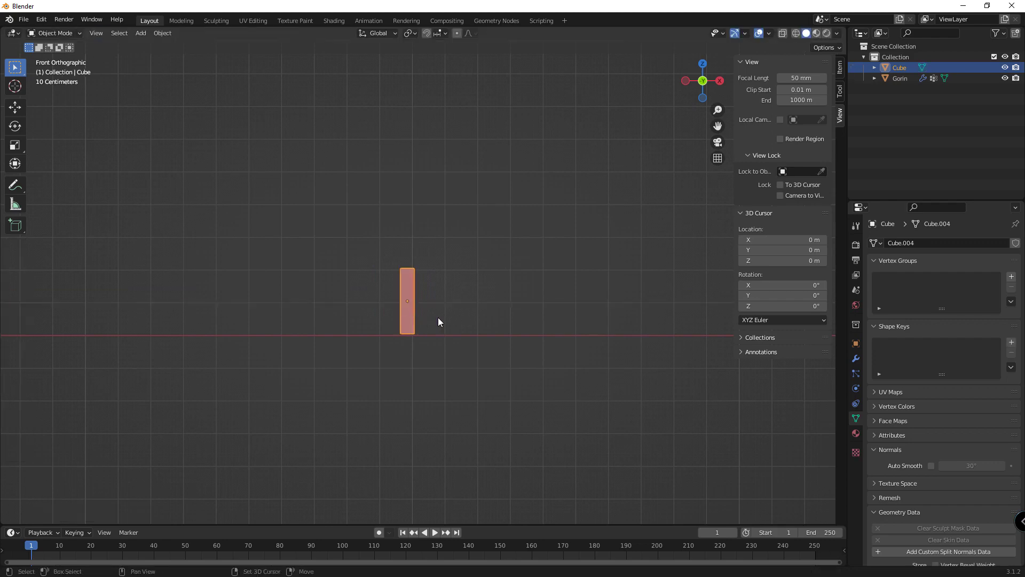
Duplicate the bar to create Cube.001
{"action": "key", "text": "shift+s"}
{"action": "key", "text": "Escape"}
{"action": "key", "text": "shift+d"}
Duplicate the bar twice, stacking each copy vertically above the last
{"action": "key", "text": "z"}
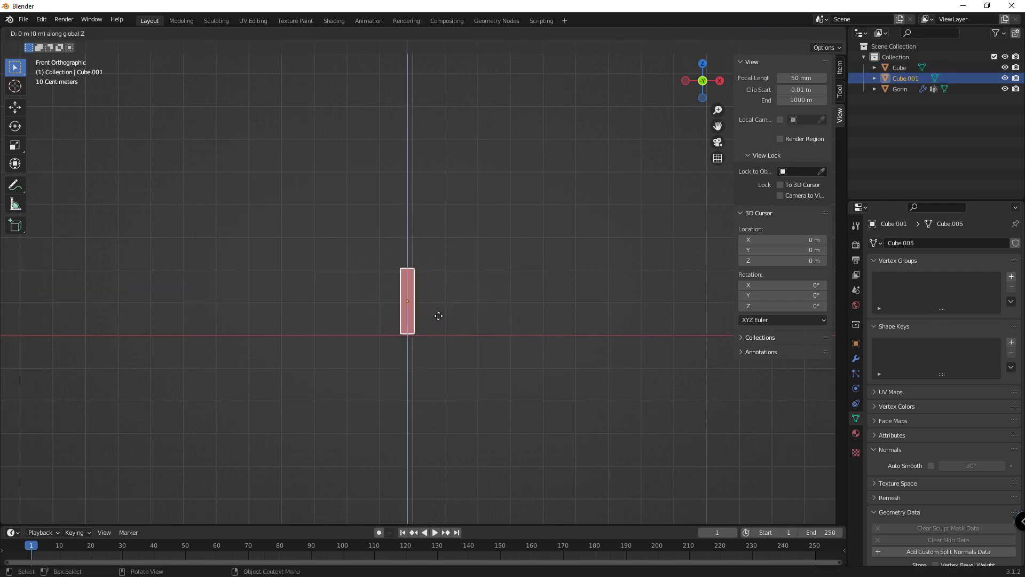
{"action": "key", "text": "z"}
{"action": "left_click", "coordinate": [440, 246]}
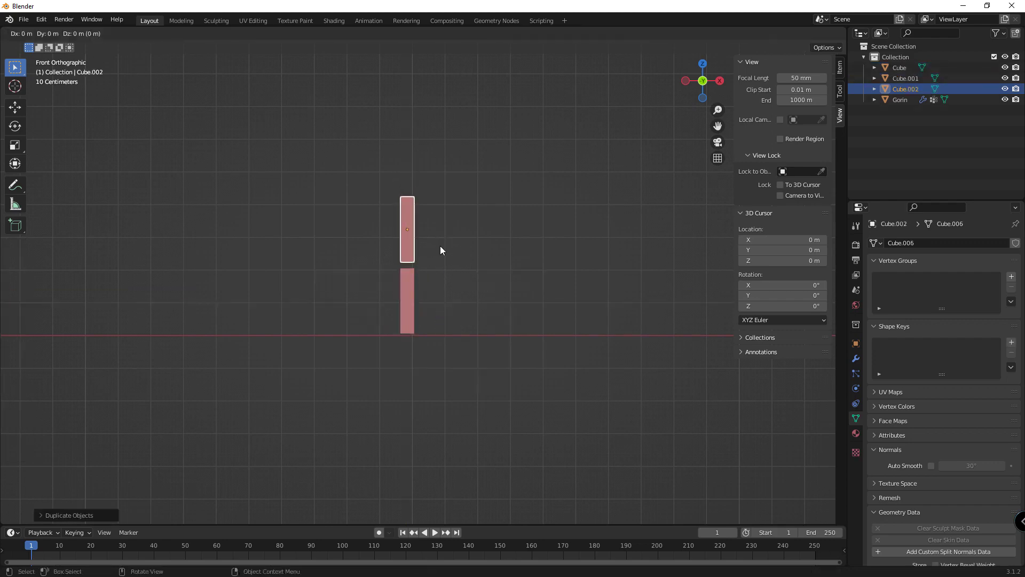
{"action": "key", "text": "z"}
{"action": "left_click", "coordinate": [434, 174]}
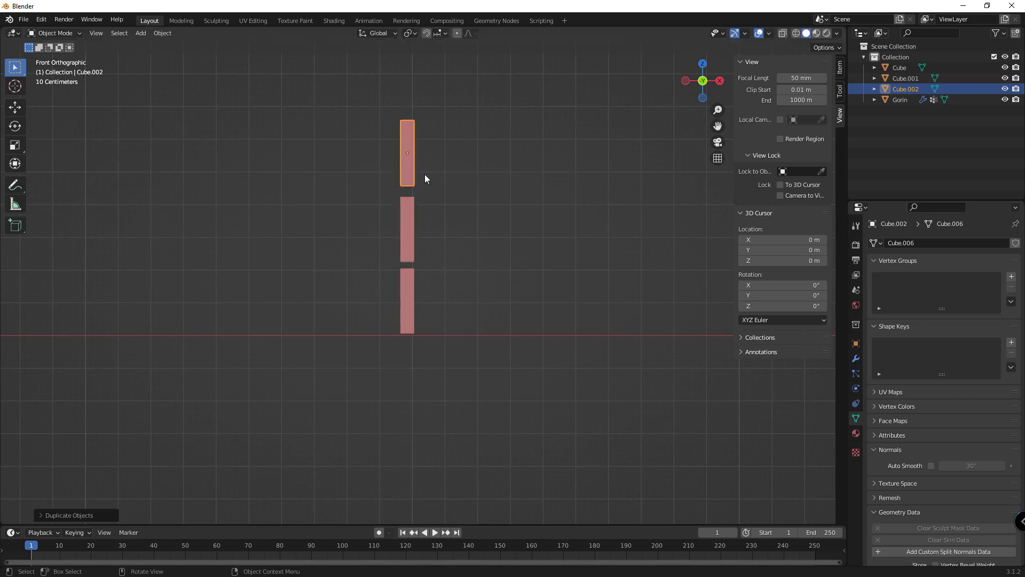
Parent the top bar to the middle bar and the middle bar to the bottom bar
{"action": "left_click", "coordinate": [405, 212], "text": "shift"}
{"action": "key", "text": "ctrl+p"}
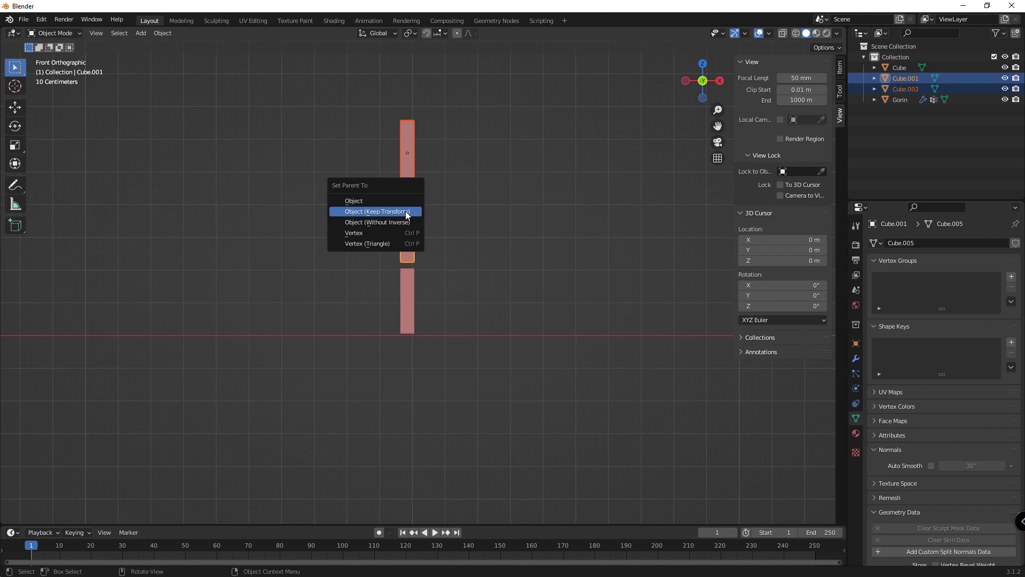
{"action": "left_click", "coordinate": [405, 210]}
{"action": "left_click", "coordinate": [407, 287]}
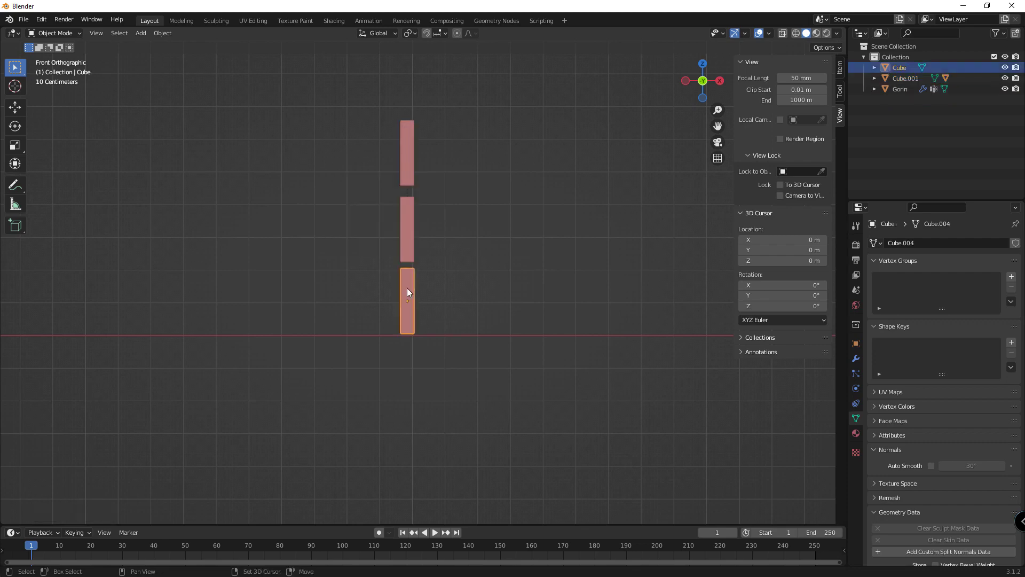
{"action": "left_click", "coordinate": [414, 242], "text": "shift"}
{"action": "left_click", "coordinate": [409, 286], "text": "shift"}
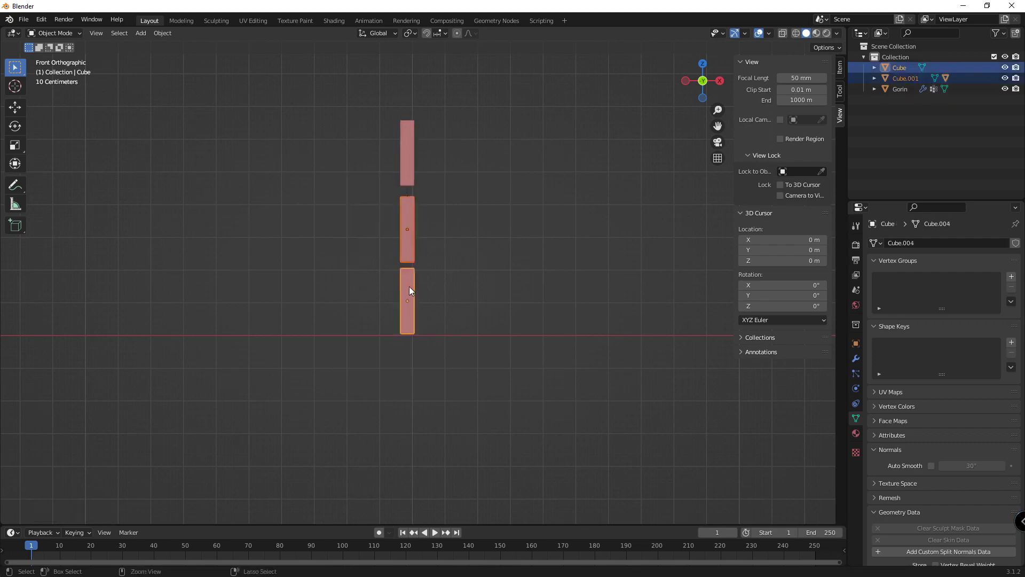
{"action": "key", "text": "ctrl+p"}
{"action": "left_click", "coordinate": [410, 287]}
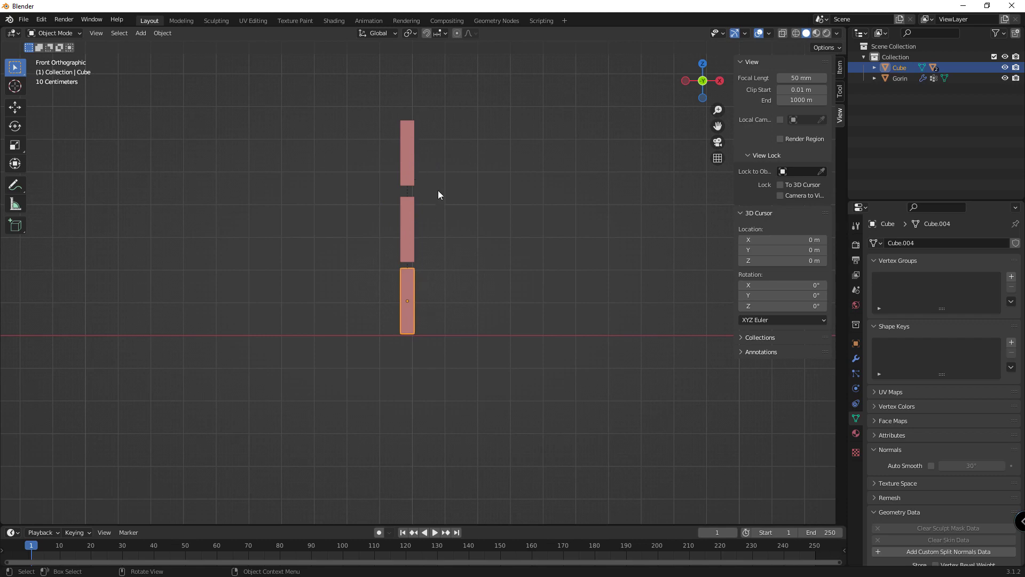
Test-rotate the bottom, middle and top bars, cancelling each rotation
{"action": "key", "text": "r"}
{"action": "key", "text": "Escape"}
{"action": "left_click", "coordinate": [401, 224]}
{"action": "key", "text": "r"}
{"action": "key", "text": "Escape"}
{"action": "left_click", "coordinate": [416, 171]}
{"action": "key", "text": "r"}
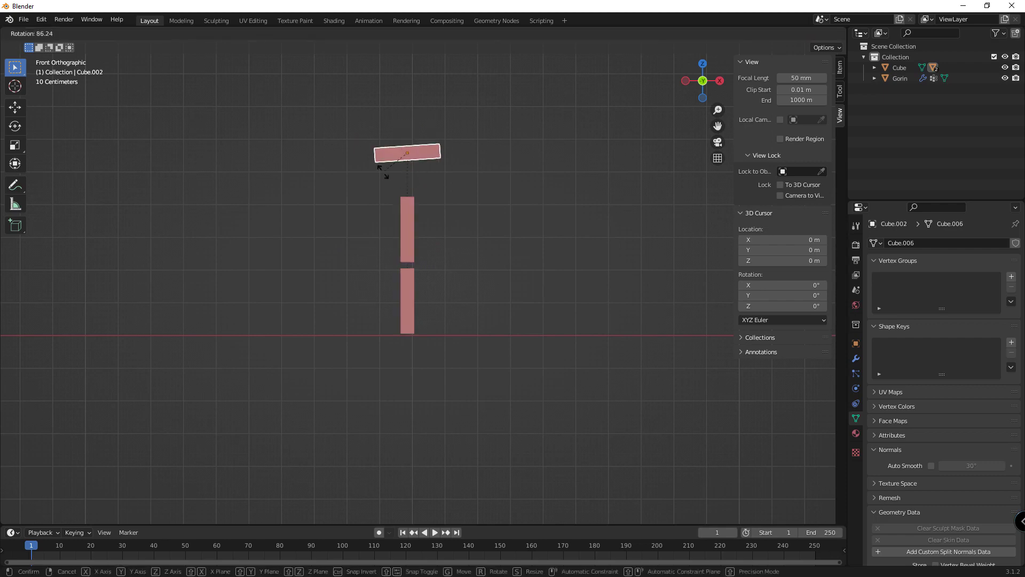
{"action": "key", "text": "Escape"}
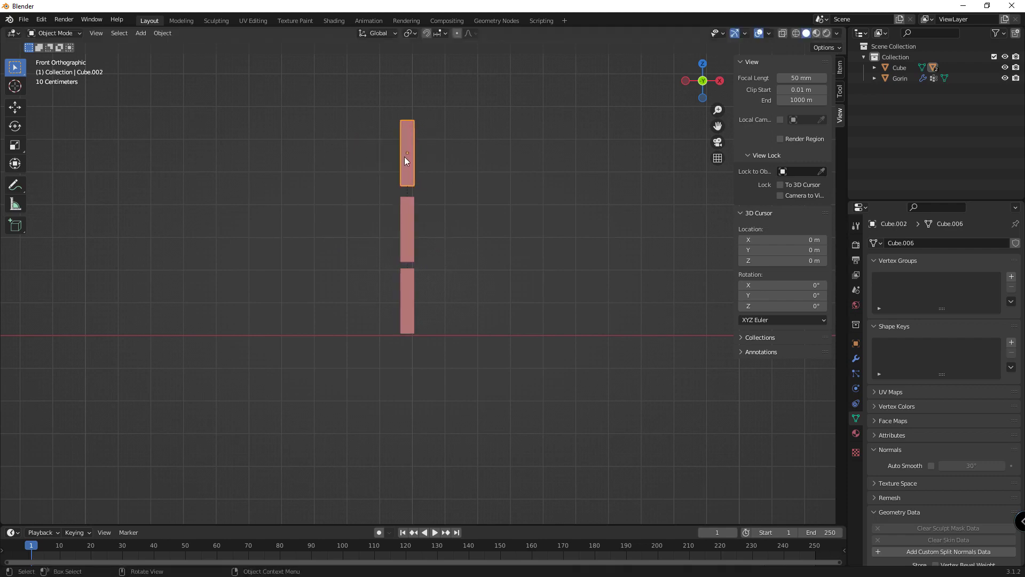
Raise the top bar's mesh in Edit Mode, then set the bar just above the middle bar
{"action": "key", "text": "Tab"}
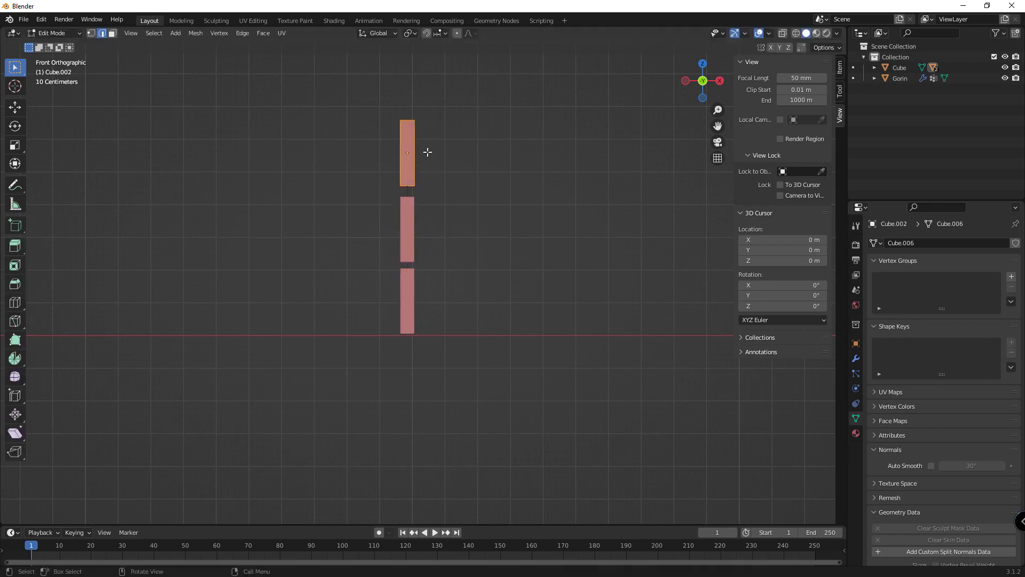
{"action": "key", "text": "g"}
{"action": "key", "text": "z"}
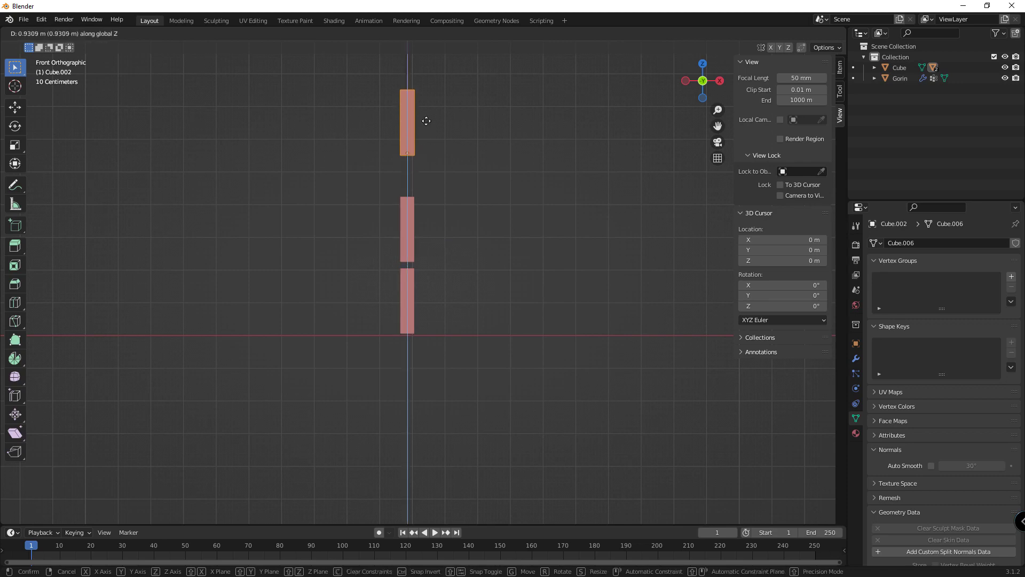
{"action": "left_click", "coordinate": [427, 121]}
{"action": "key", "text": "Tab"}
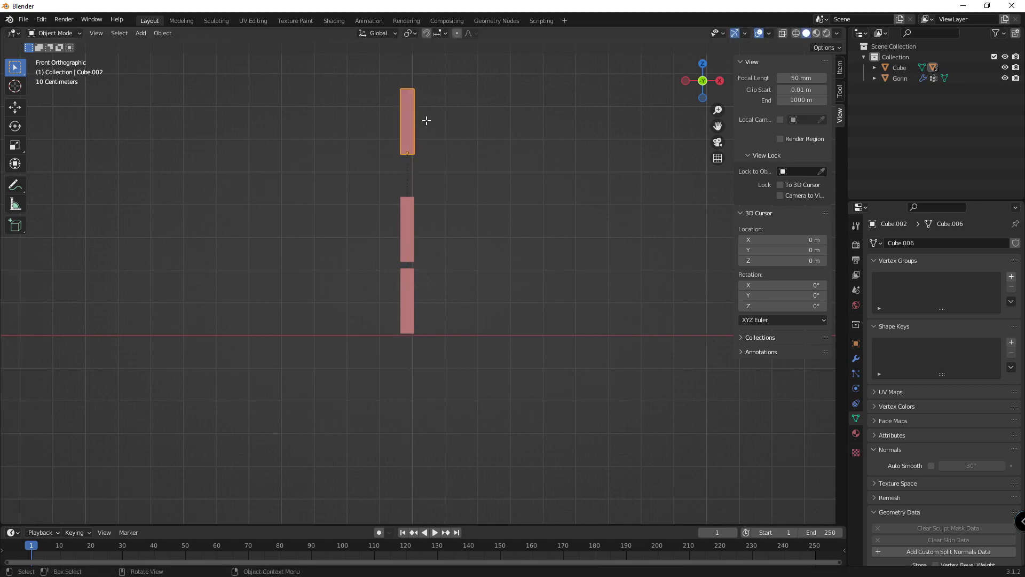
{"action": "key", "text": "g"}
{"action": "key", "text": "z"}
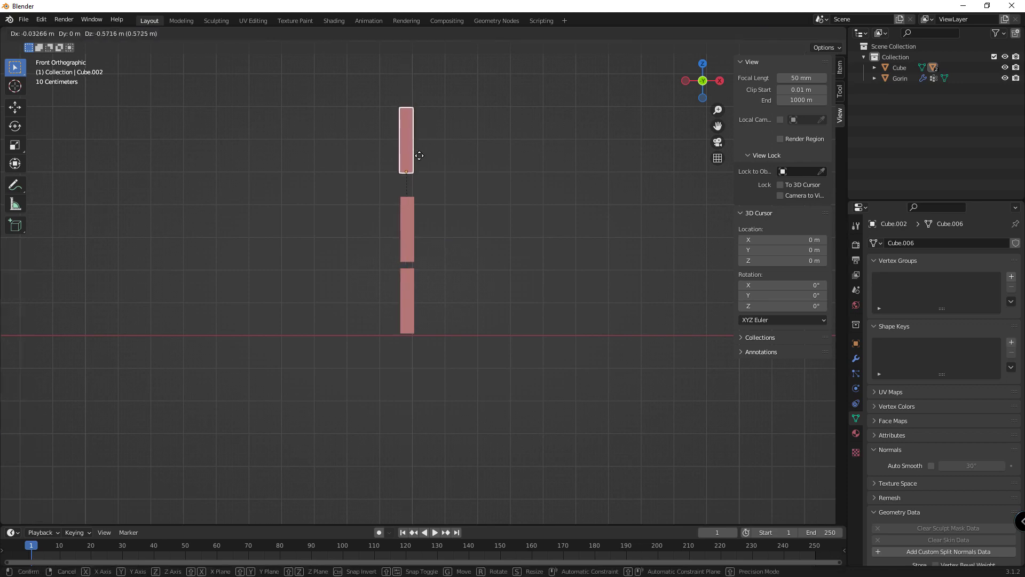
{"action": "left_click", "coordinate": [419, 176]}
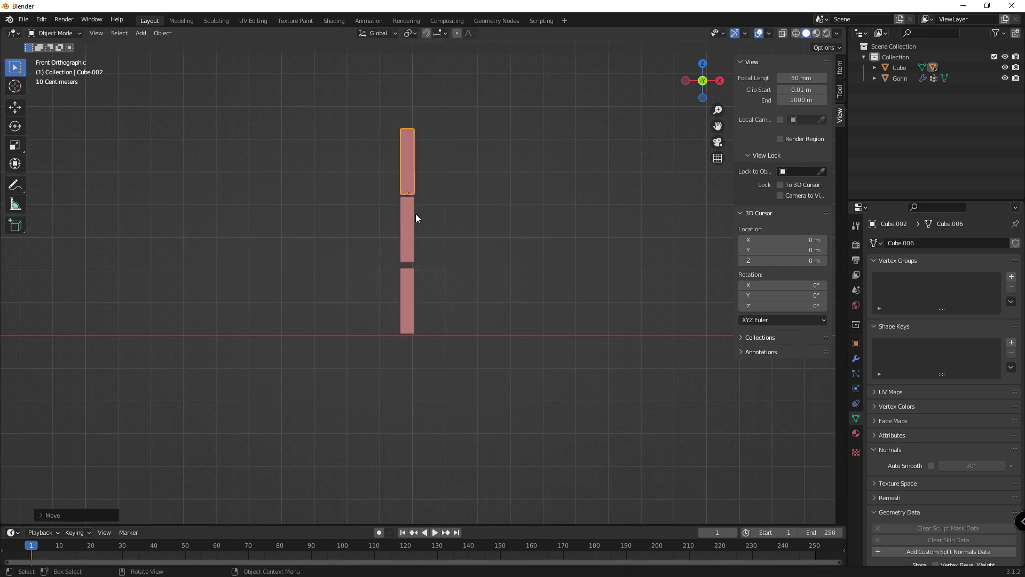
Raise the middle bar's mesh, then move the middle bar object lower along Z
{"action": "left_click", "coordinate": [412, 216]}
{"action": "key", "text": "Tab"}
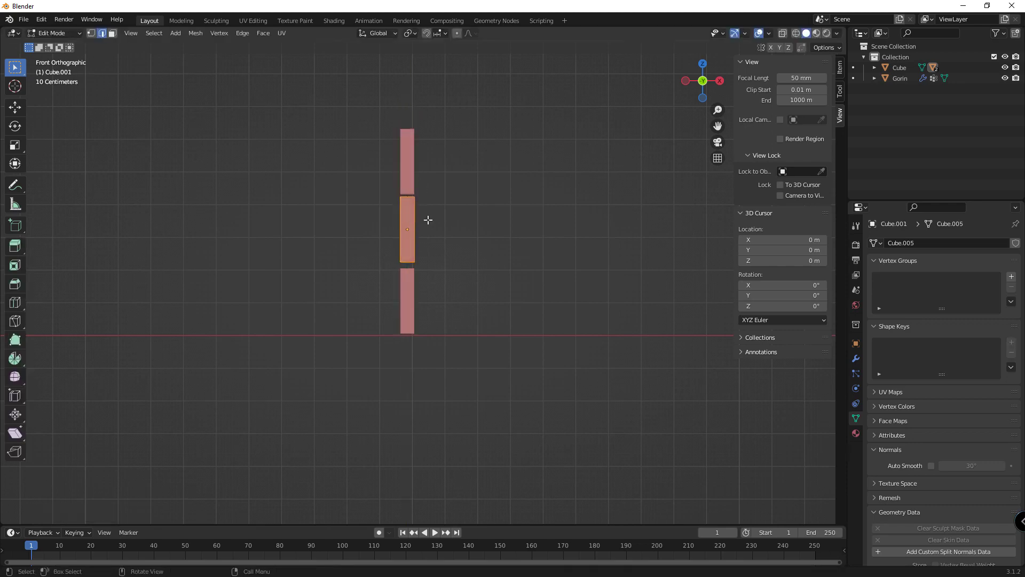
{"action": "key", "text": "g"}
{"action": "key", "text": "z"}
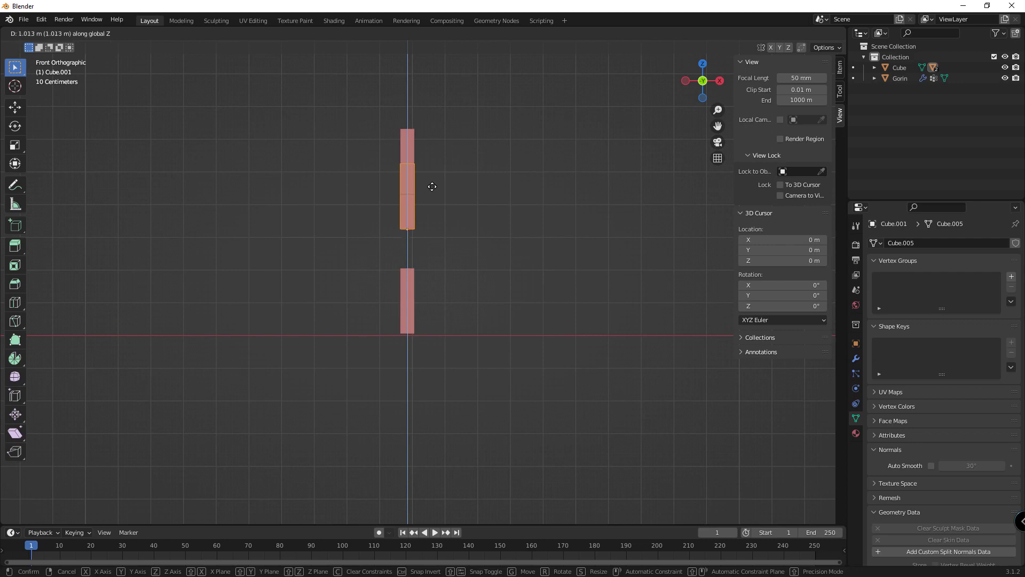
{"action": "left_click", "coordinate": [432, 186]}
{"action": "key", "text": "Tab"}
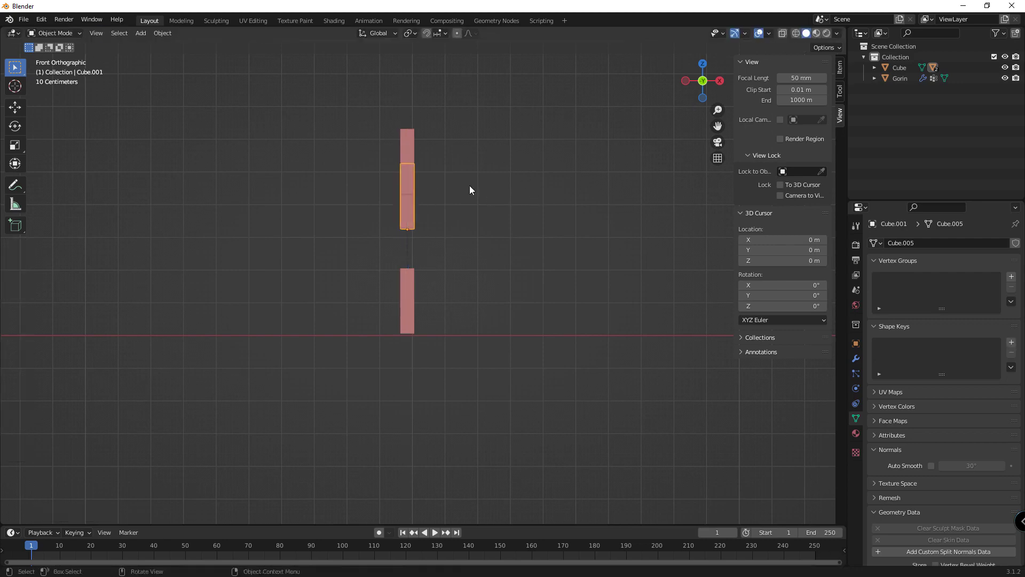
{"action": "key", "text": "g"}
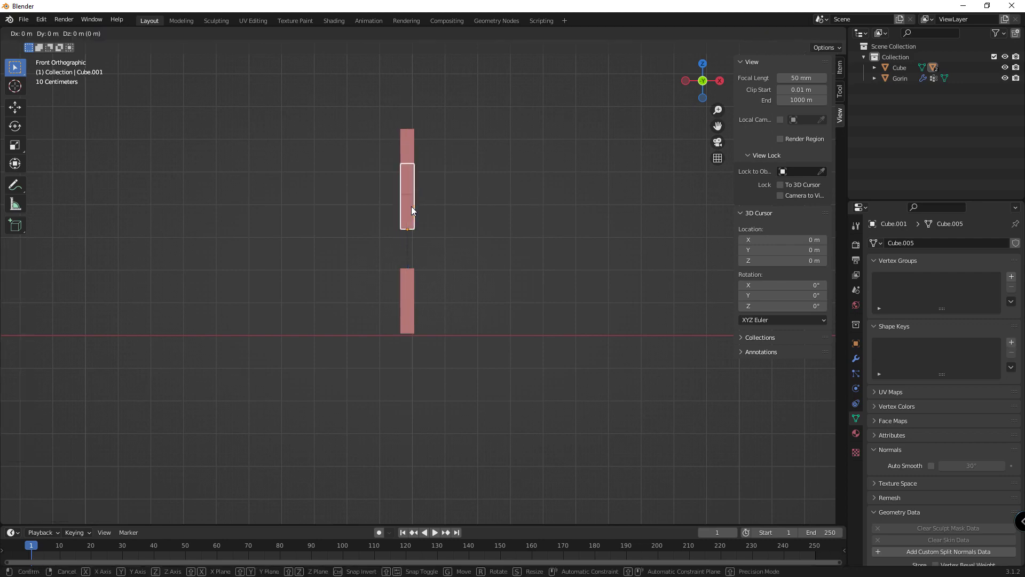
{"action": "key", "text": "z"}
{"action": "right_click", "coordinate": [413, 225]}
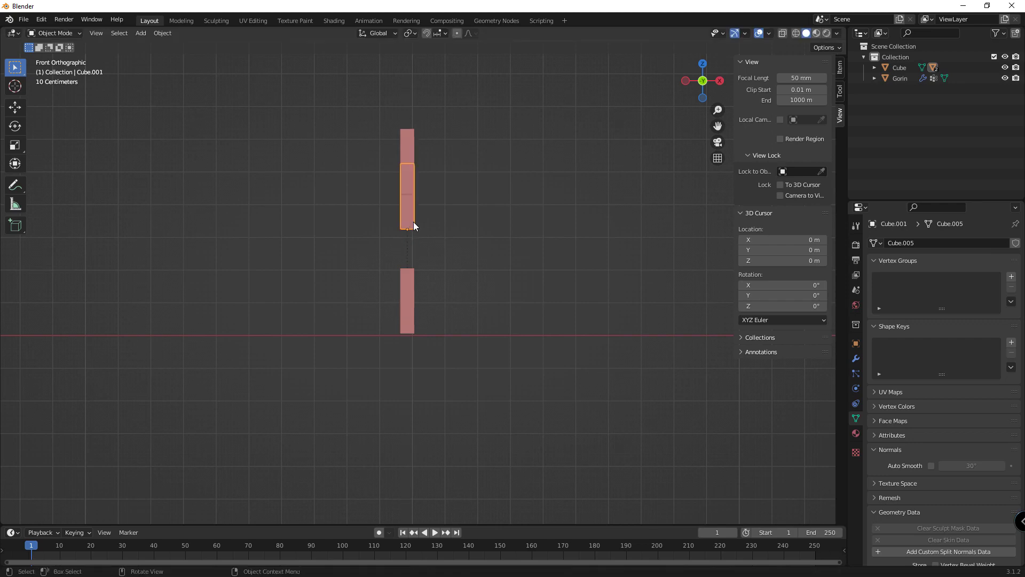
{"action": "key", "text": "g"}
{"action": "key", "text": "z"}
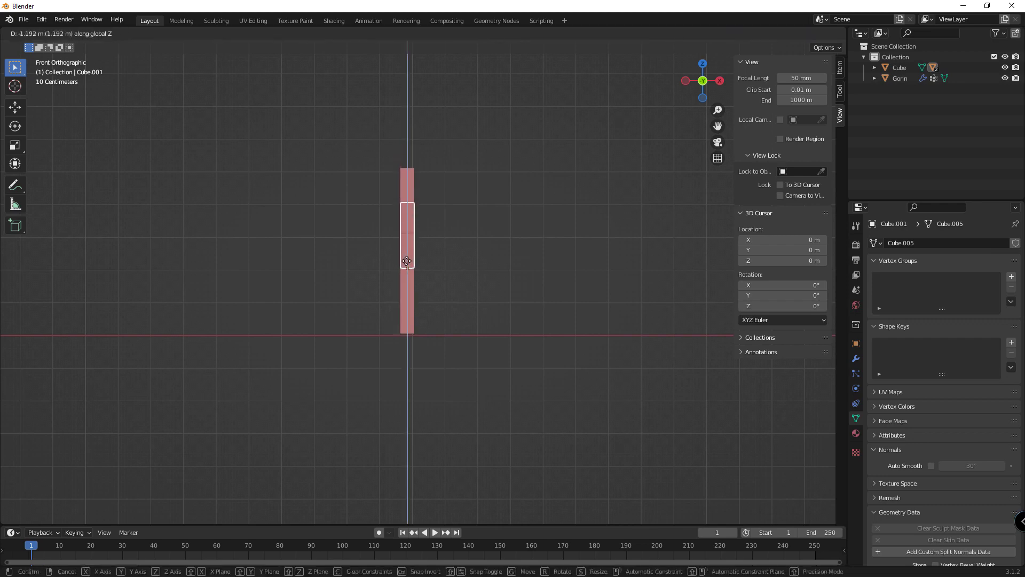
{"action": "left_click", "coordinate": [407, 260]}
Raise the top piece along Z to leave a small gap, then select the bottom piece
{"action": "left_click", "coordinate": [410, 193]}
{"action": "key", "text": "g"}
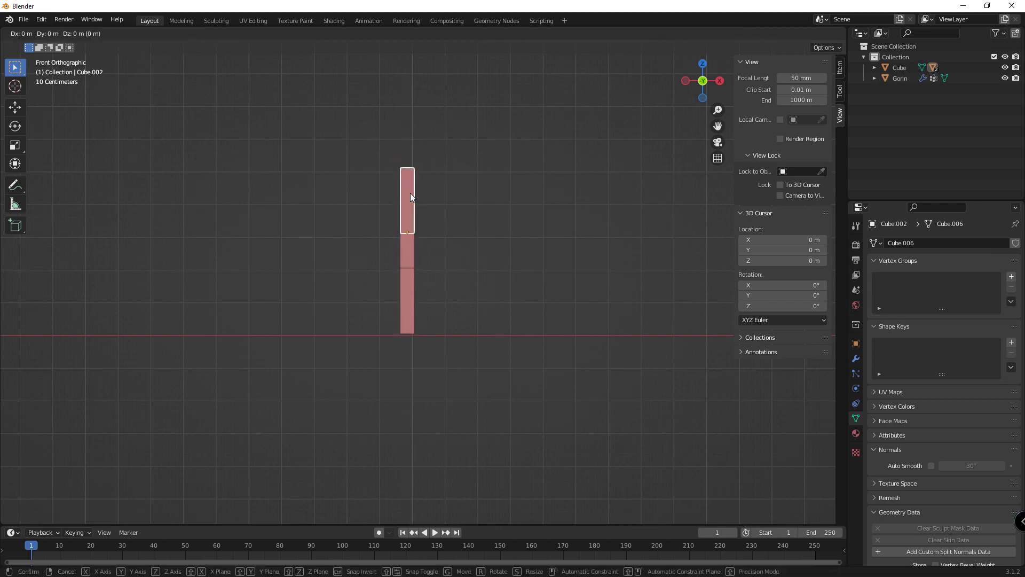
{"action": "key", "text": "z"}
{"action": "left_click", "coordinate": [418, 160]}
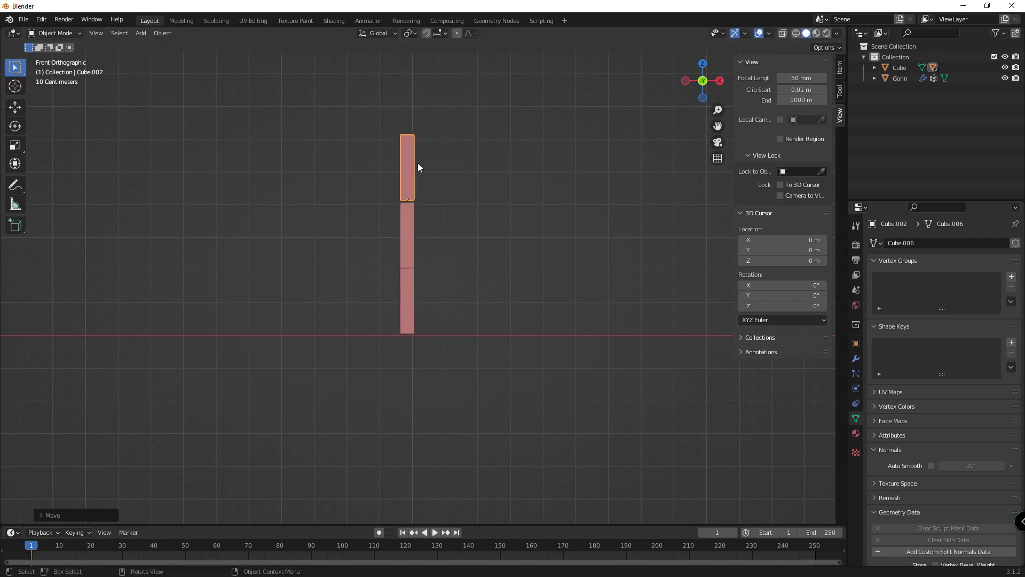
{"action": "left_click", "coordinate": [412, 286]}
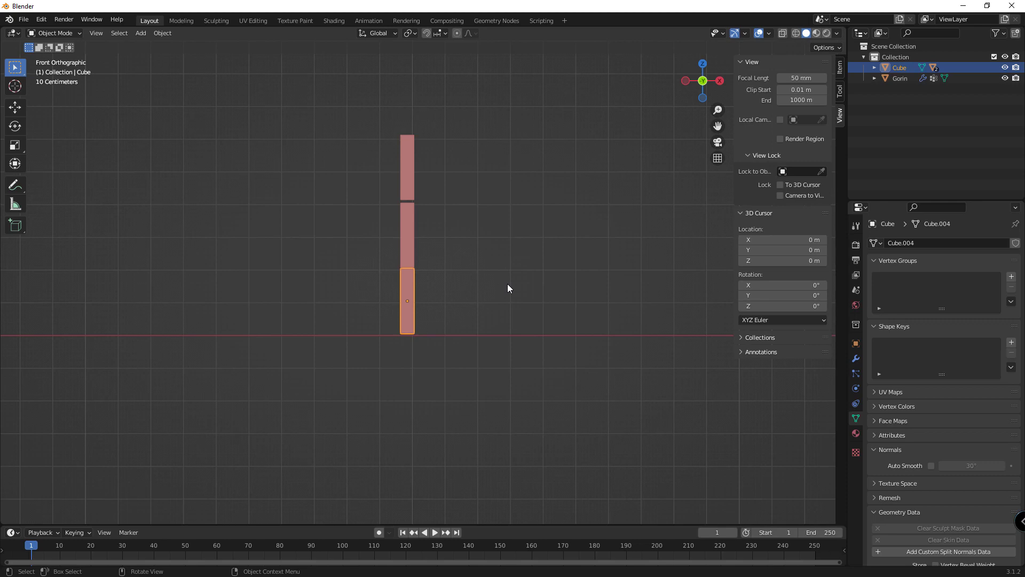
Test-rotate the bottom, middle and top pieces, cancelling each rotation
{"action": "key", "text": "r"}
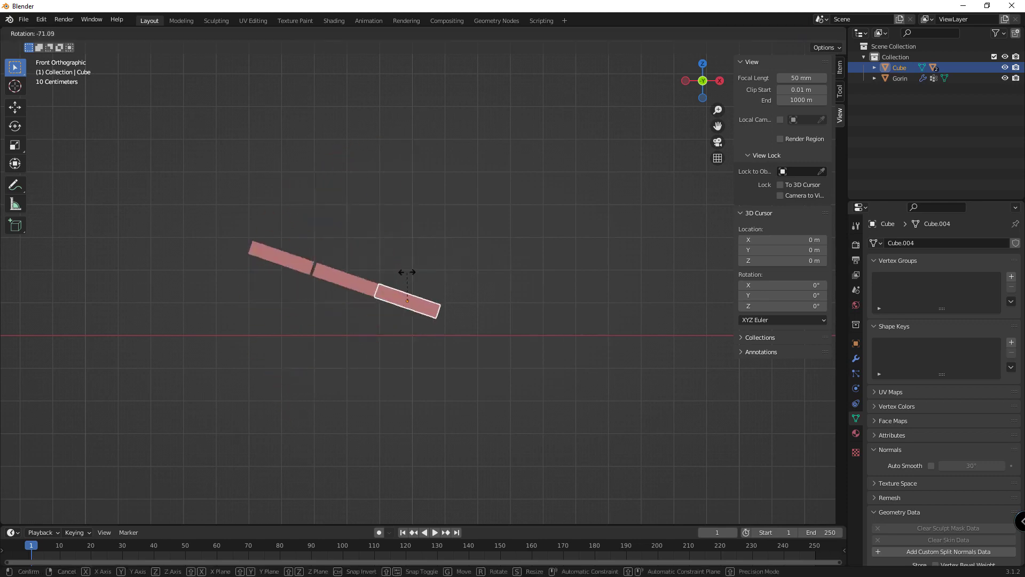
{"action": "key", "text": "Escape"}
{"action": "left_click", "coordinate": [406, 235]}
{"action": "key", "text": "r"}
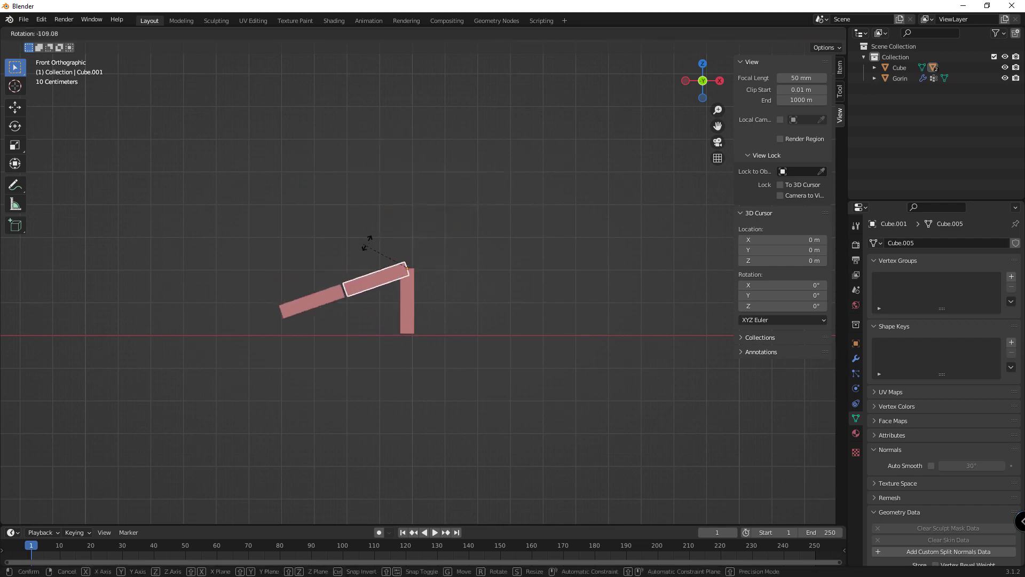
{"action": "key", "text": "Escape"}
{"action": "left_click", "coordinate": [408, 171]}
{"action": "key", "text": "r"}
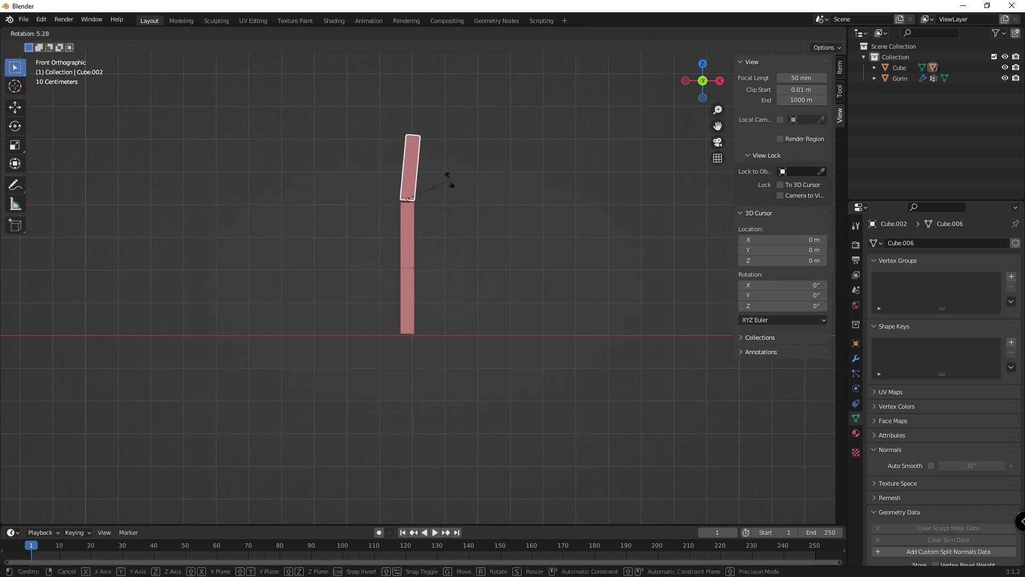
{"action": "key", "text": "Escape"}
Nudge the middle piece slightly upward to open a thin gap above the bottom bar
{"action": "left_click_drag", "start_coordinate": [436, 188], "coordinate": [337, 344]}
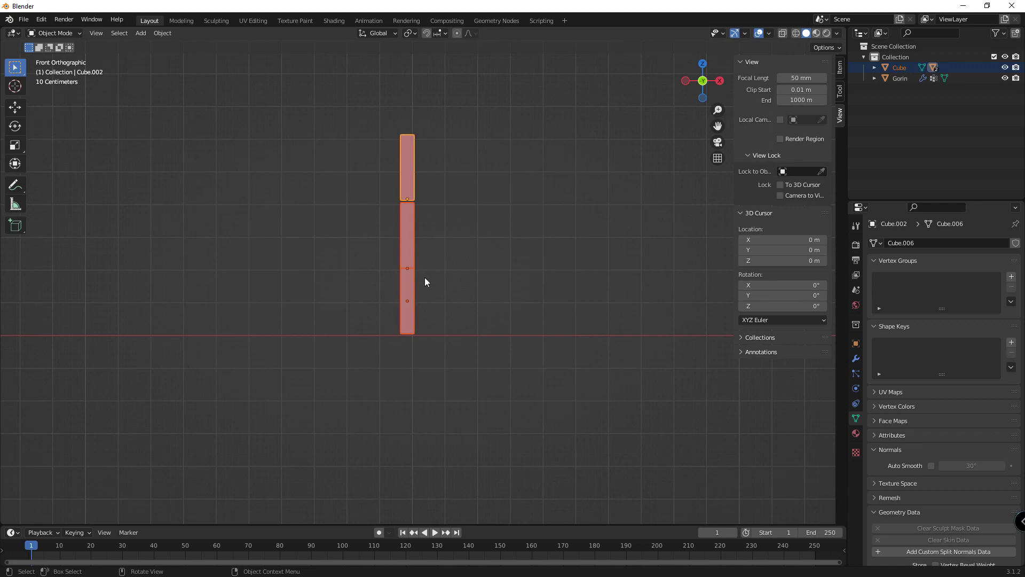
{"action": "left_click", "coordinate": [412, 246]}
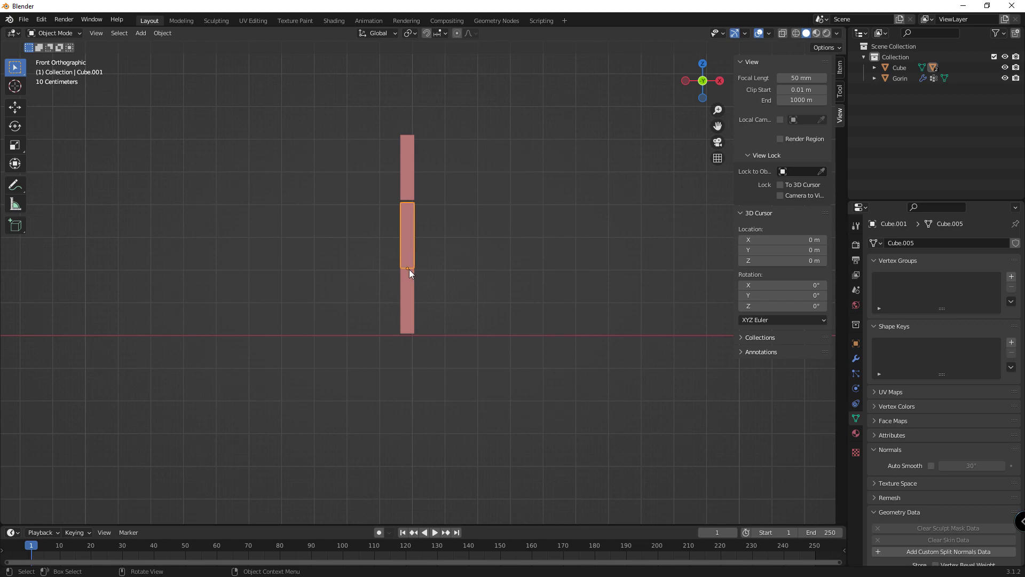
{"action": "key", "text": "g"}
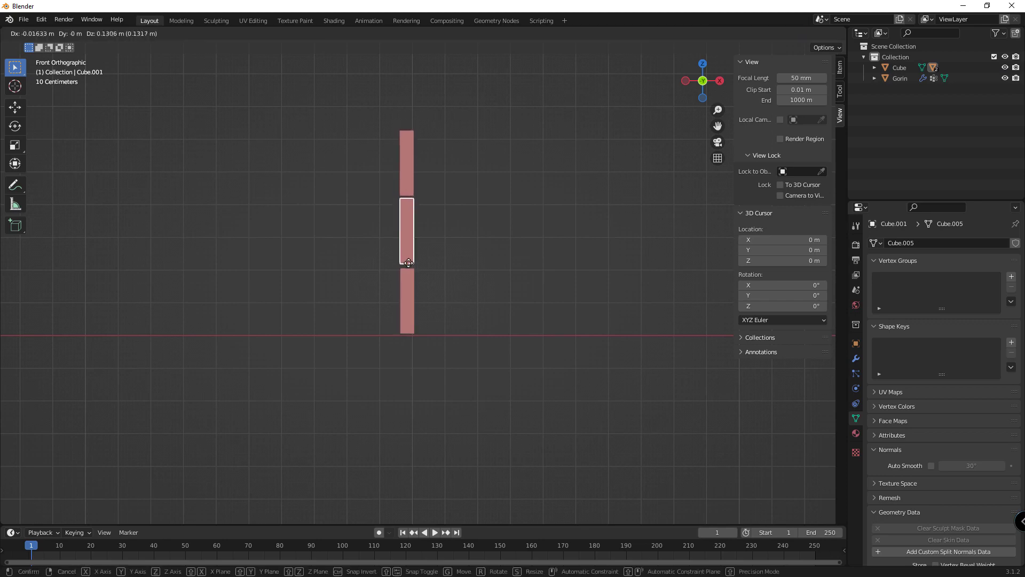
{"action": "left_click", "coordinate": [408, 261]}
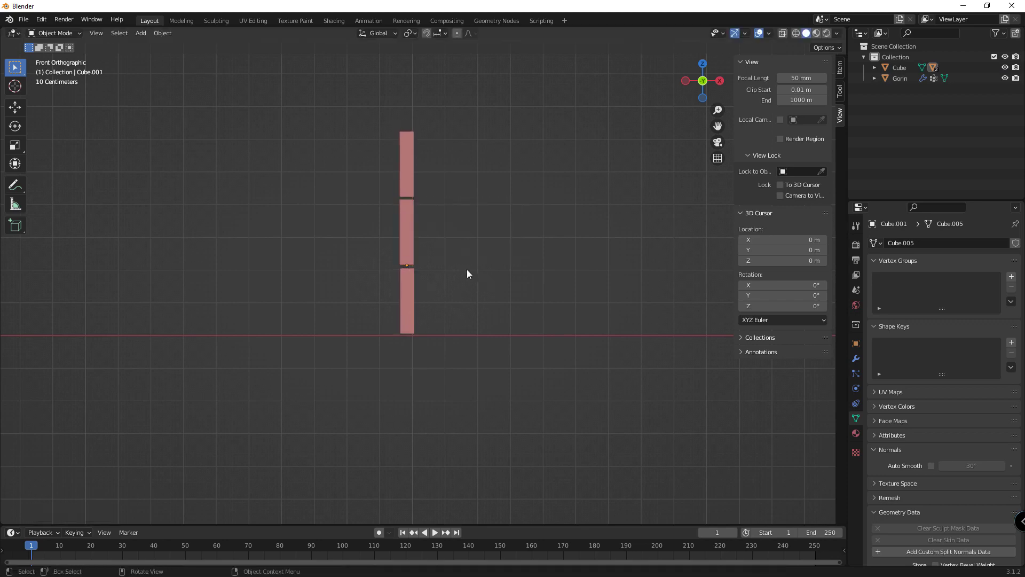
{"action": "key", "text": "shift+a"}
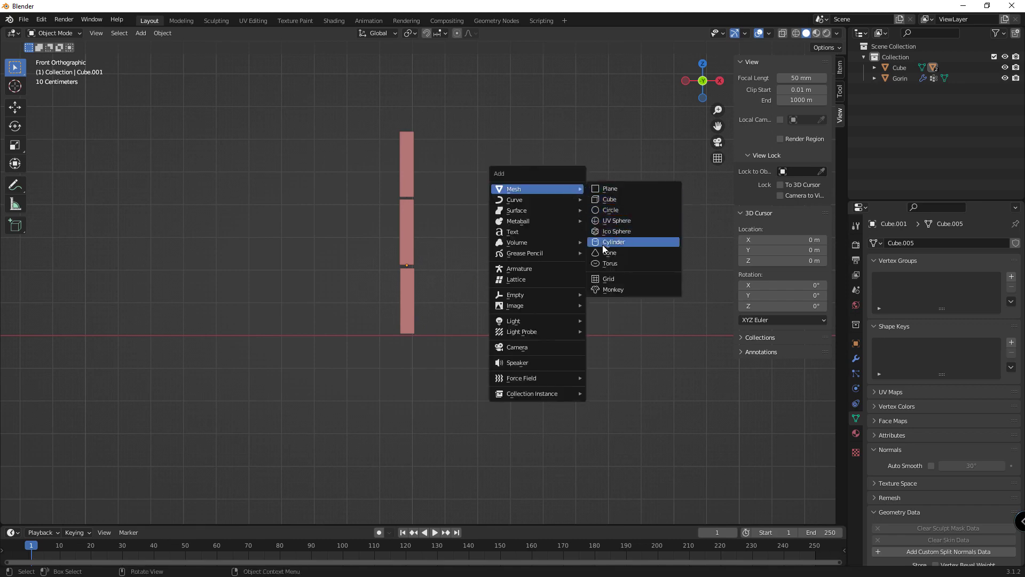
Add a mesh cylinder and place it beside the bottom bar of the stack
{"action": "left_click", "coordinate": [602, 245]}
{"action": "scroll", "coordinate": [502, 266], "scroll_direction": "down", "scroll_amount": 3}
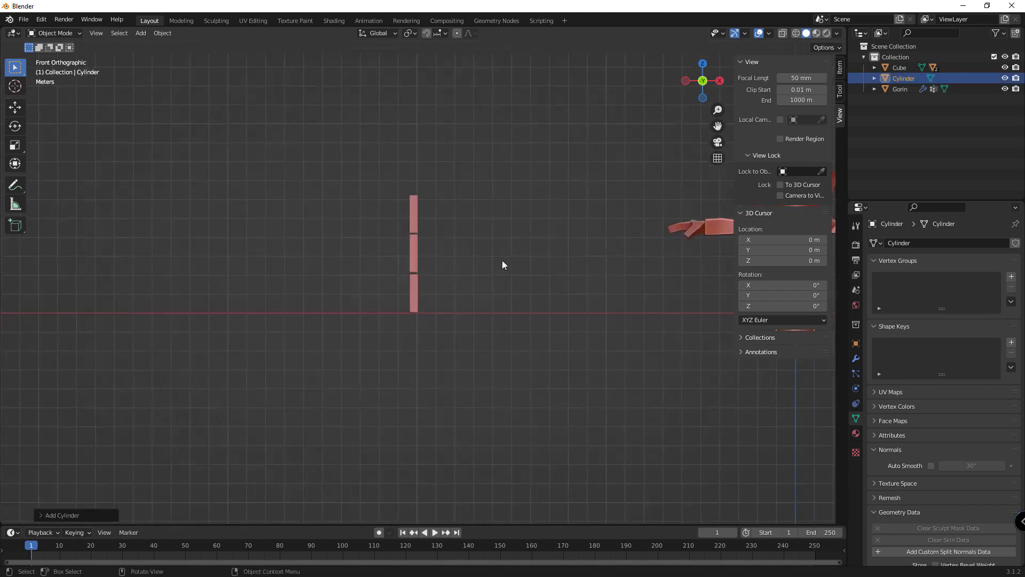
{"action": "scroll", "coordinate": [502, 265], "scroll_direction": "down", "scroll_amount": 4}
{"action": "key", "text": "g"}
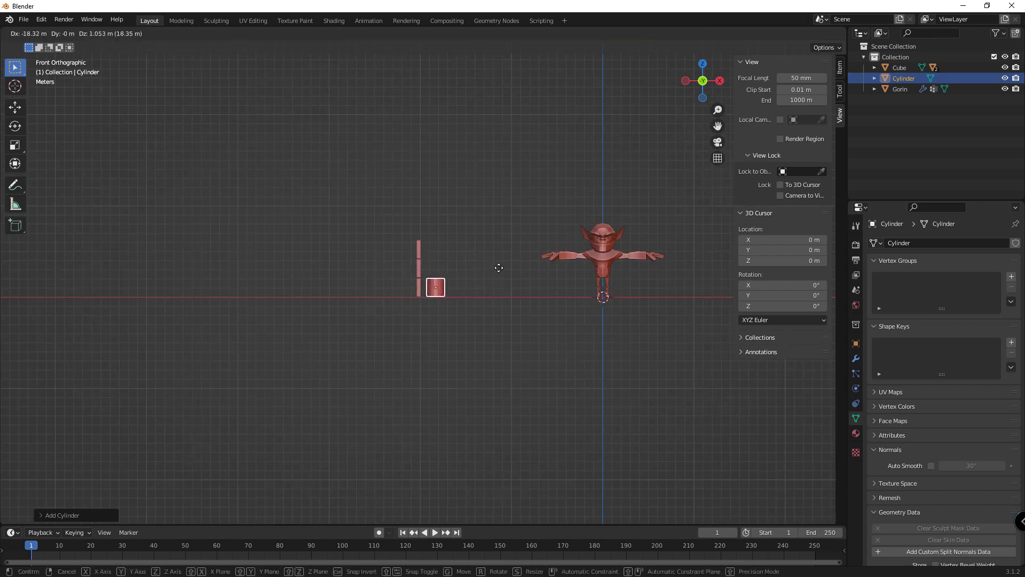
{"action": "left_click", "coordinate": [497, 268]}
{"action": "scroll", "coordinate": [453, 281], "scroll_direction": "up", "scroll_amount": 2}
{"action": "scroll", "coordinate": [451, 280], "scroll_direction": "up", "scroll_amount": 5}
{"action": "scroll", "coordinate": [422, 282], "scroll_direction": "down", "scroll_amount": 2}
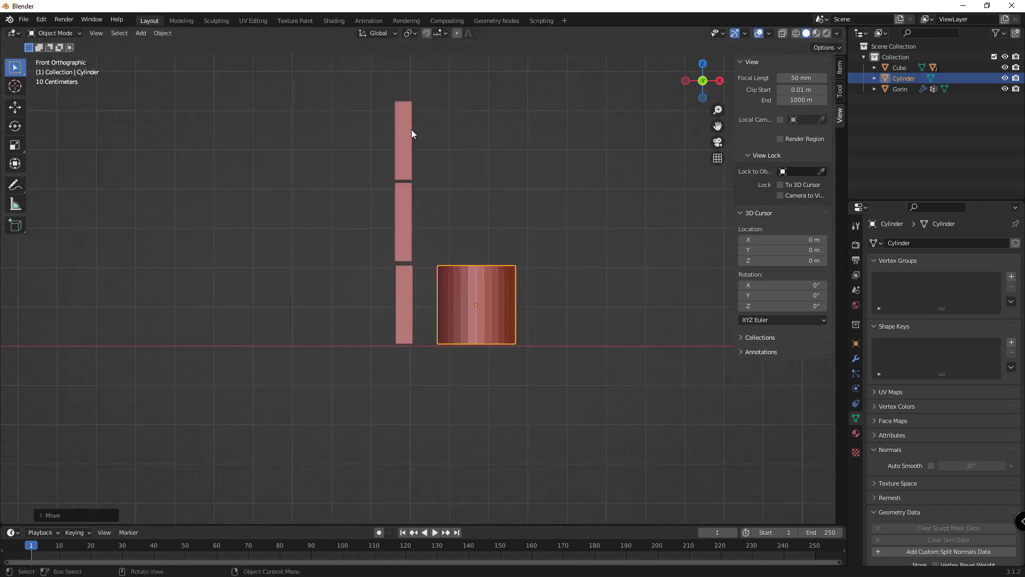
Reframe the view and reselect pieces, ending with all three cube pieces selected
{"action": "left_click_drag", "start_coordinate": [411, 129], "coordinate": [385, 329]}
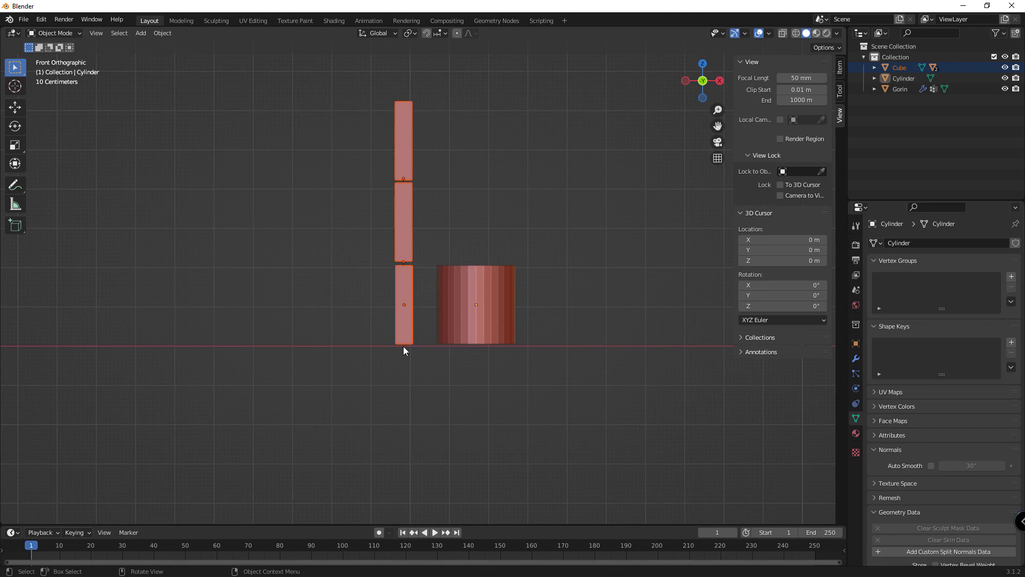
{"action": "left_click", "coordinate": [421, 181]}
{"action": "middle_click_drag", "start_coordinate": [413, 153], "coordinate": [462, 207], "text": "shift"}
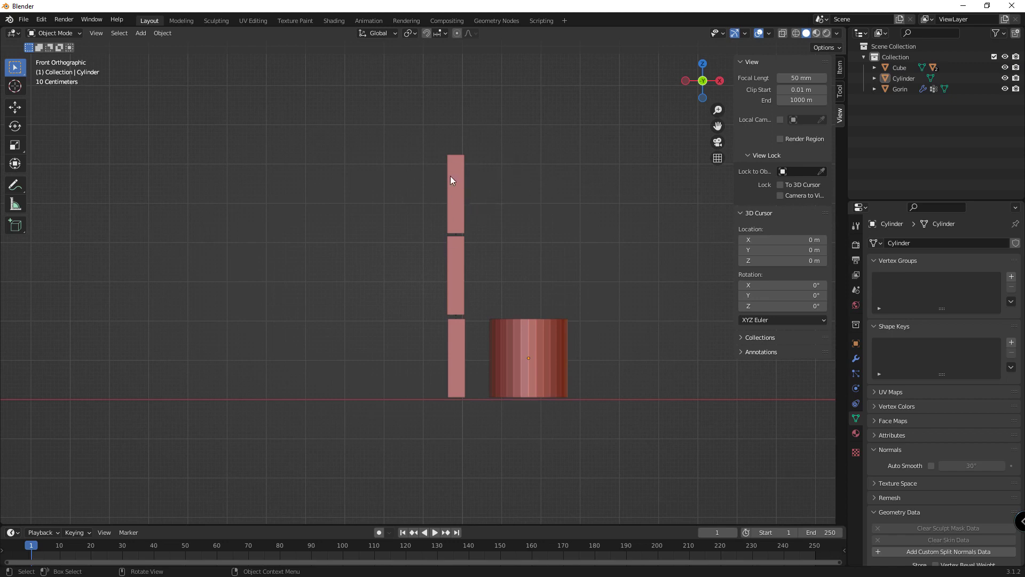
{"action": "left_click", "coordinate": [450, 257]}
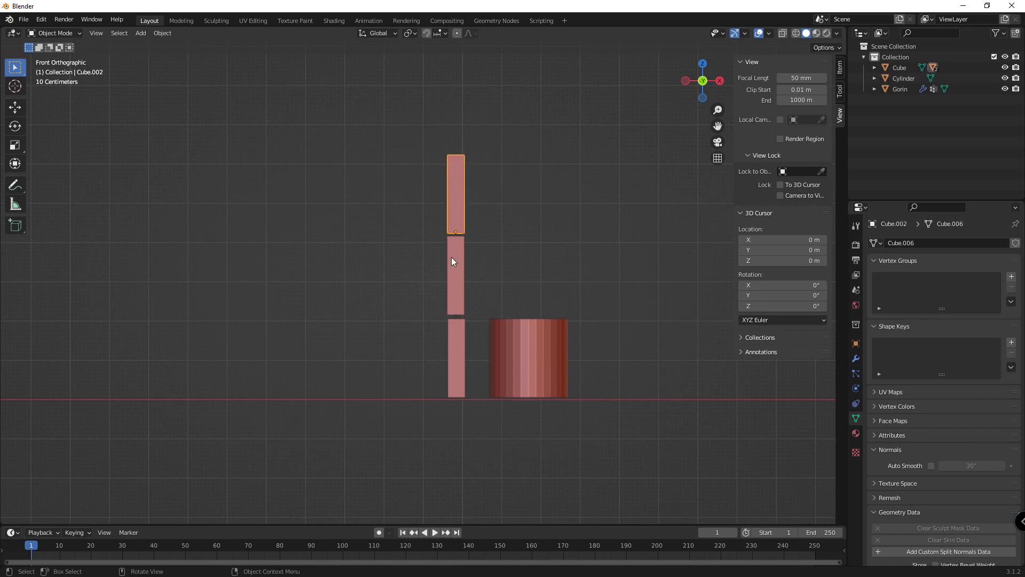
{"action": "left_click", "coordinate": [454, 206]}
{"action": "left_click", "coordinate": [458, 243]}
{"action": "left_click", "coordinate": [505, 336]}
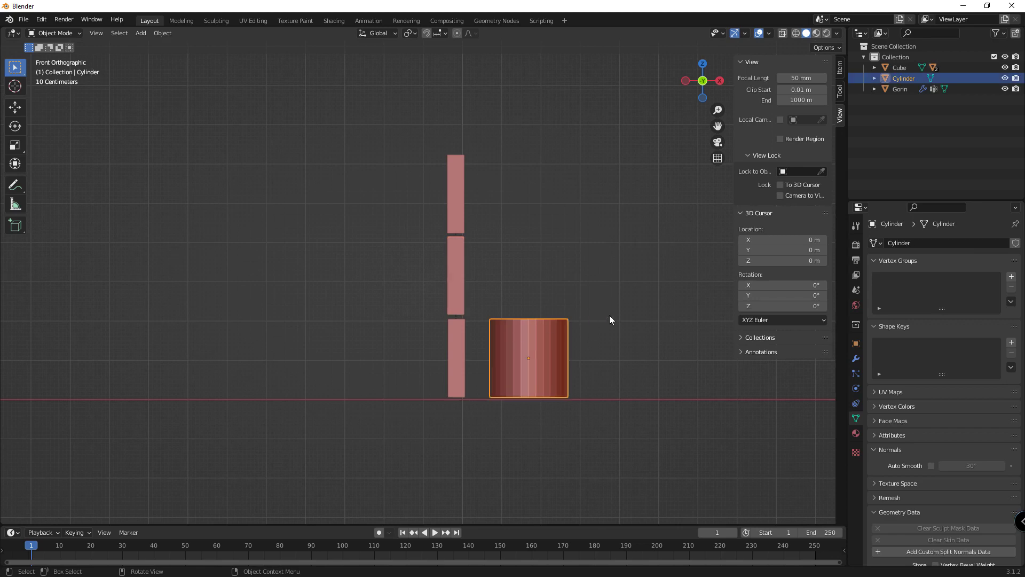
{"action": "left_click_drag", "start_coordinate": [421, 157], "coordinate": [465, 436]}
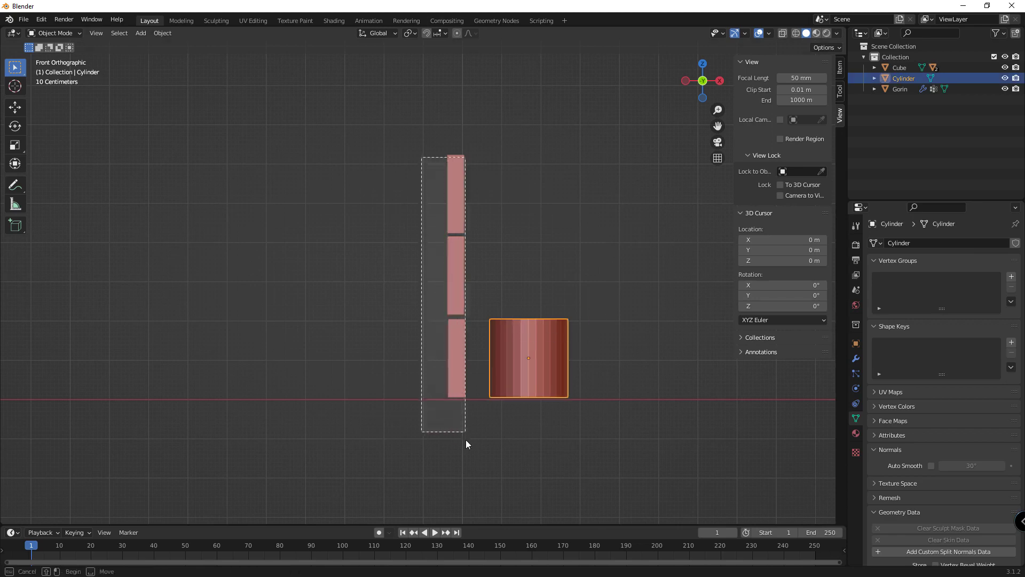
{"action": "left_click_drag", "start_coordinate": [426, 118], "coordinate": [466, 442]}
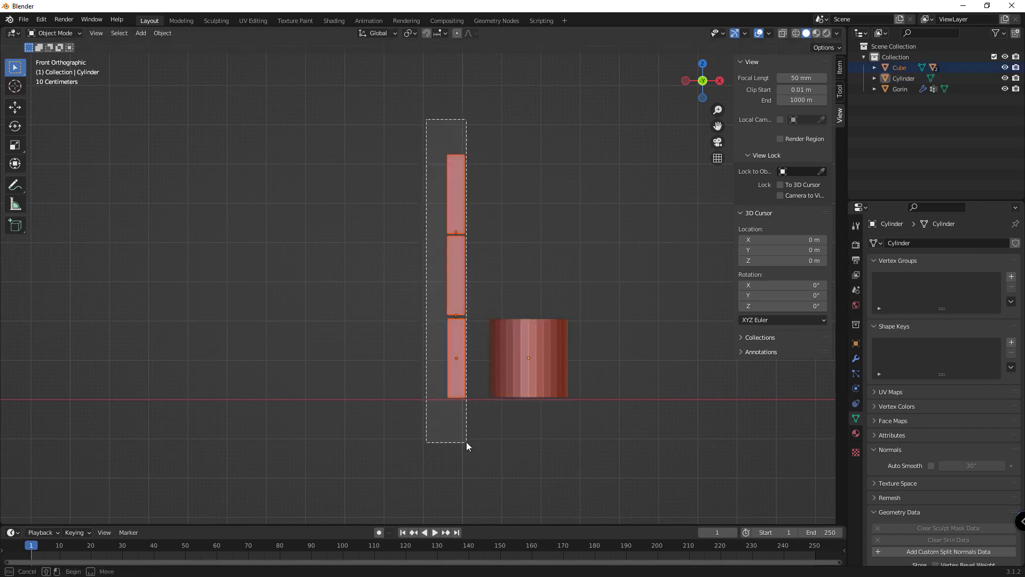
{"action": "left_click_drag", "start_coordinate": [436, 149], "coordinate": [457, 425]}
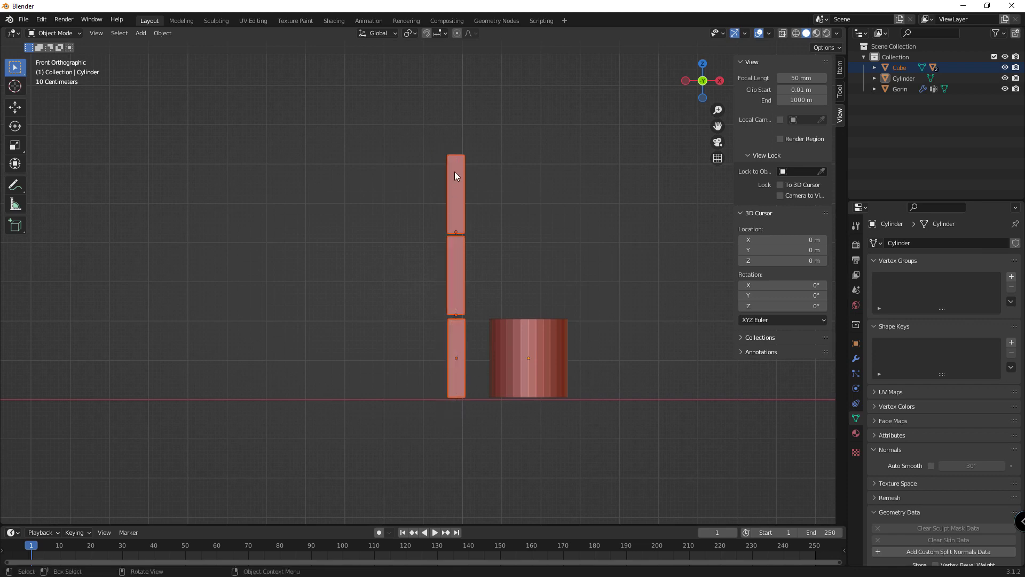
Make the cylinder taller by raising its top edge loop along Z
{"action": "left_click", "coordinate": [540, 320]}
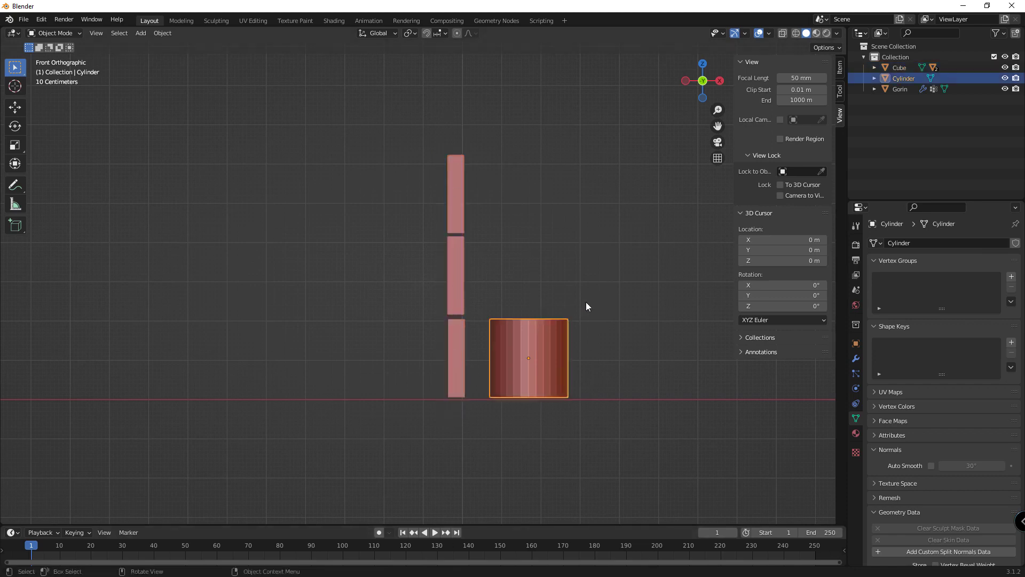
{"action": "key", "text": "Tab"}
{"action": "left_click_drag", "start_coordinate": [609, 279], "coordinate": [472, 342]}
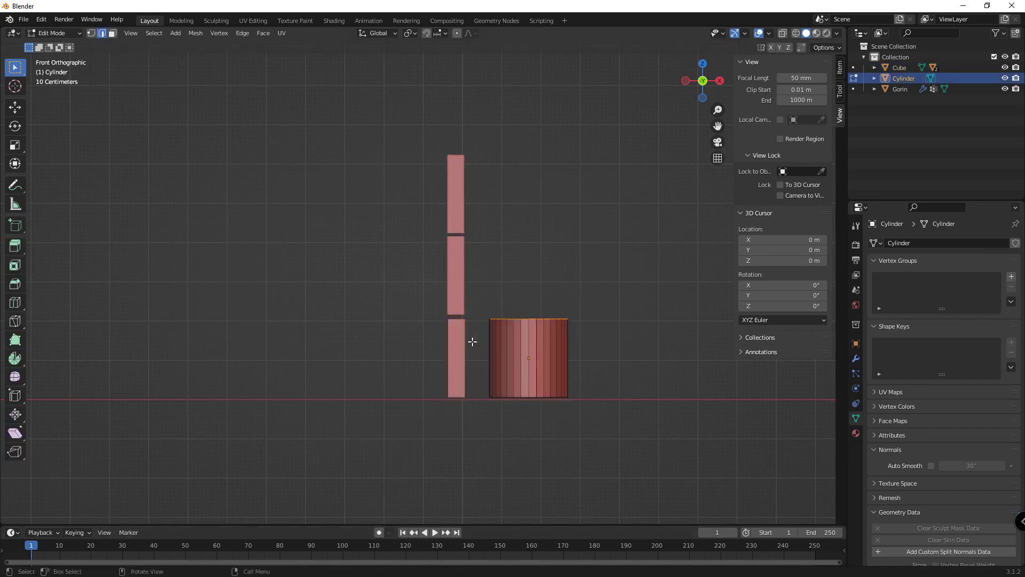
{"action": "key", "text": "g"}
{"action": "key", "text": "z"}
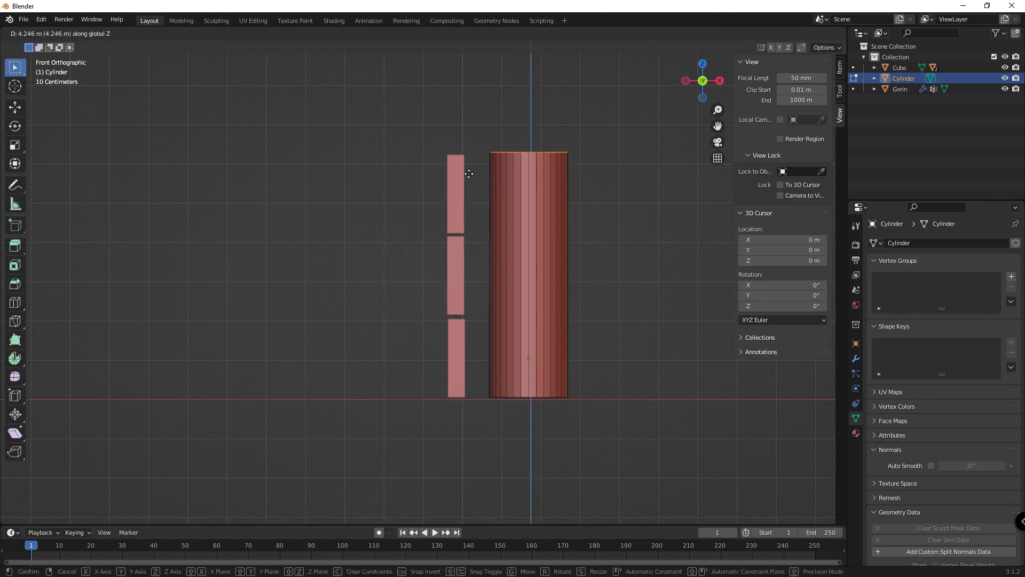
{"action": "left_click", "coordinate": [476, 181]}
{"action": "key", "text": "Tab"}
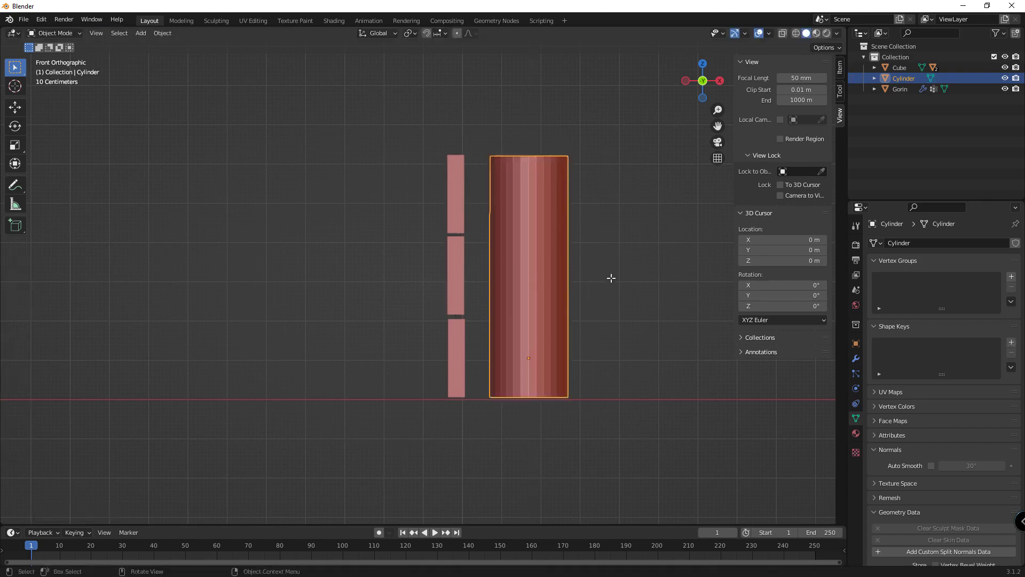
Shrink the cylinder mesh and stretch it along Z into a tall thin pole
{"action": "key", "text": "Tab"}
{"action": "key", "text": "Escape"}
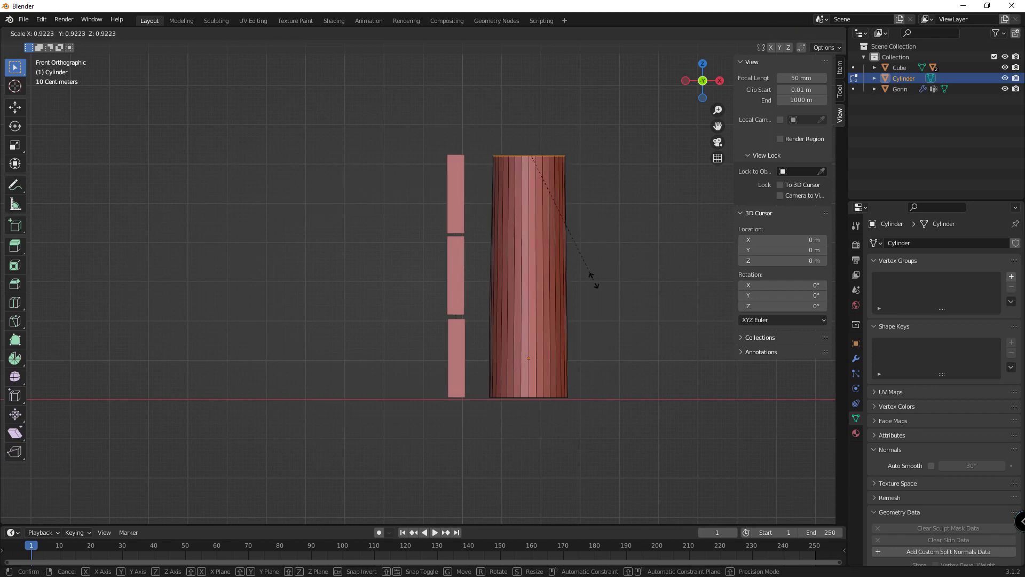
{"action": "key", "text": "a"}
{"action": "key", "text": "s"}
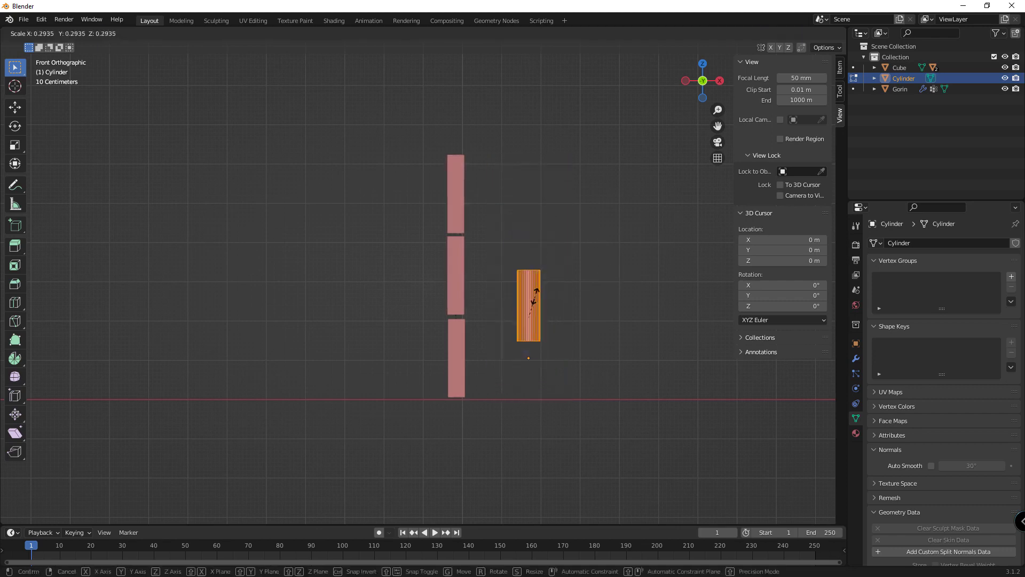
{"action": "left_click", "coordinate": [544, 291]}
{"action": "key", "text": "s"}
{"action": "key", "text": "z"}
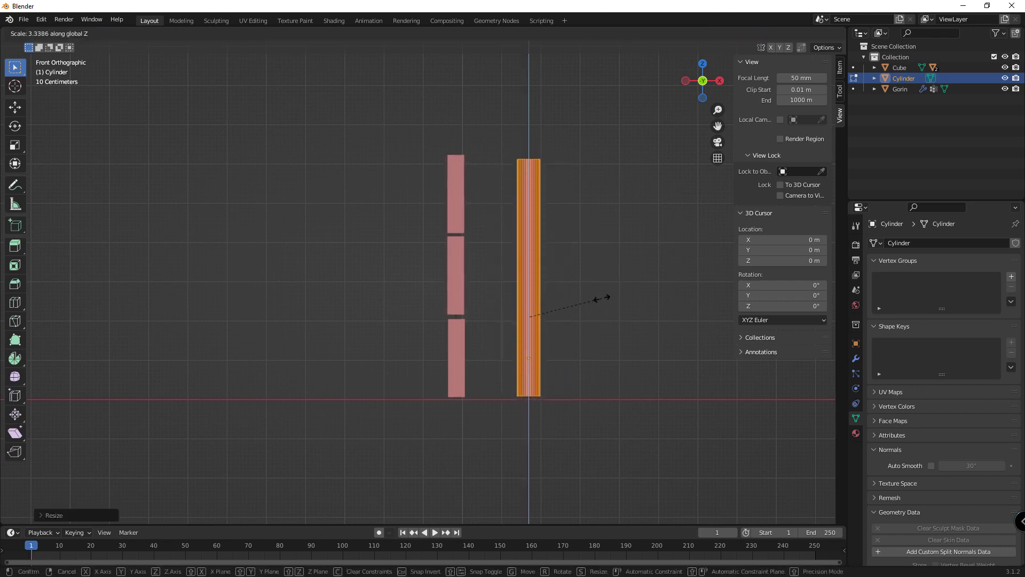
{"action": "left_click", "coordinate": [603, 297]}
{"action": "key", "text": "Tab"}
{"action": "key", "text": "Tab"}
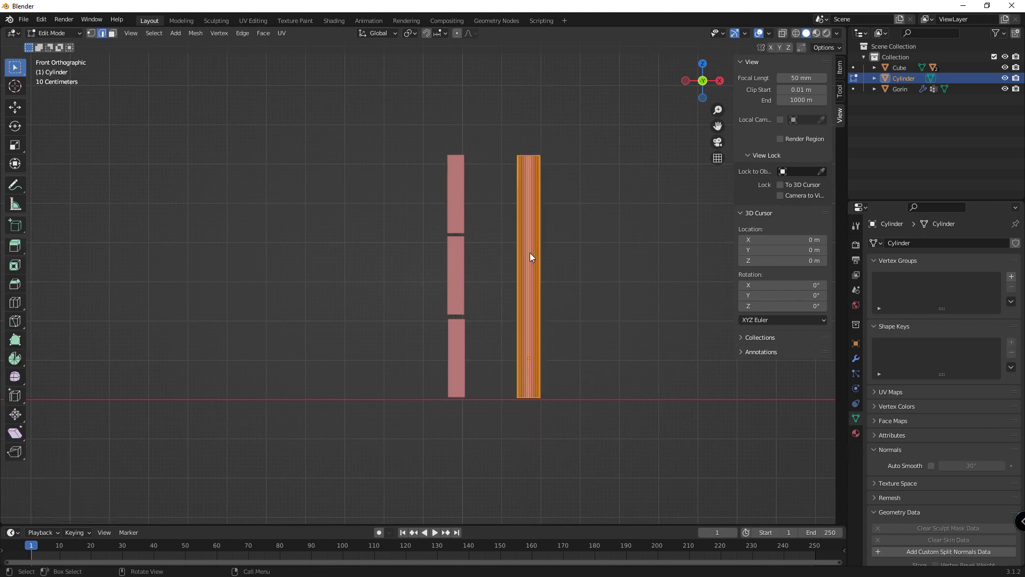
Cancel a pending loop cut, return to Object Mode and orbit the view
{"action": "key", "text": "ctrl+r"}
{"action": "scroll", "coordinate": [529, 252], "scroll_direction": "up", "scroll_amount": 3}
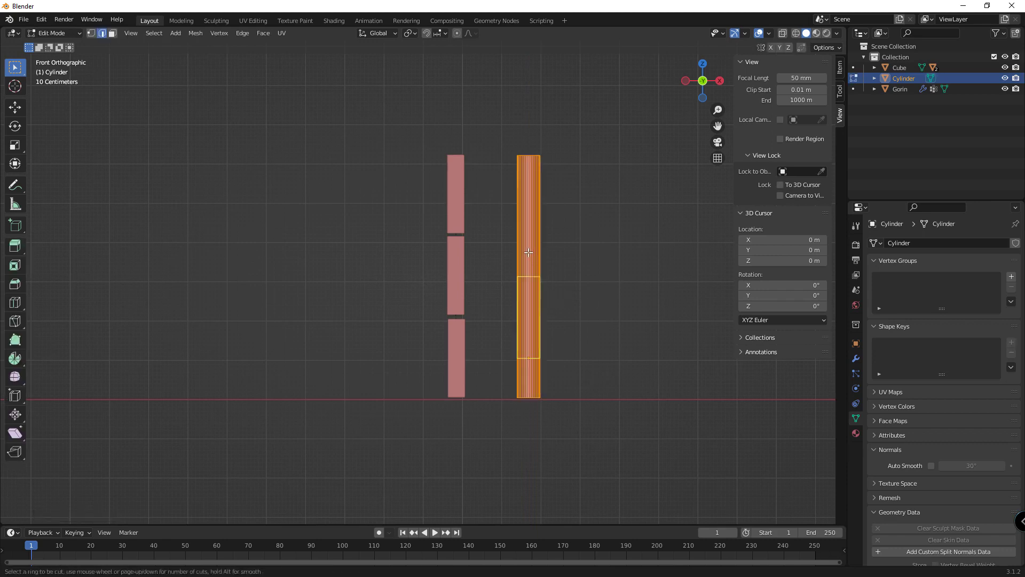
{"action": "scroll", "coordinate": [528, 252], "scroll_direction": "up", "scroll_amount": 5}
{"action": "scroll", "coordinate": [529, 252], "scroll_direction": "up", "scroll_amount": 8}
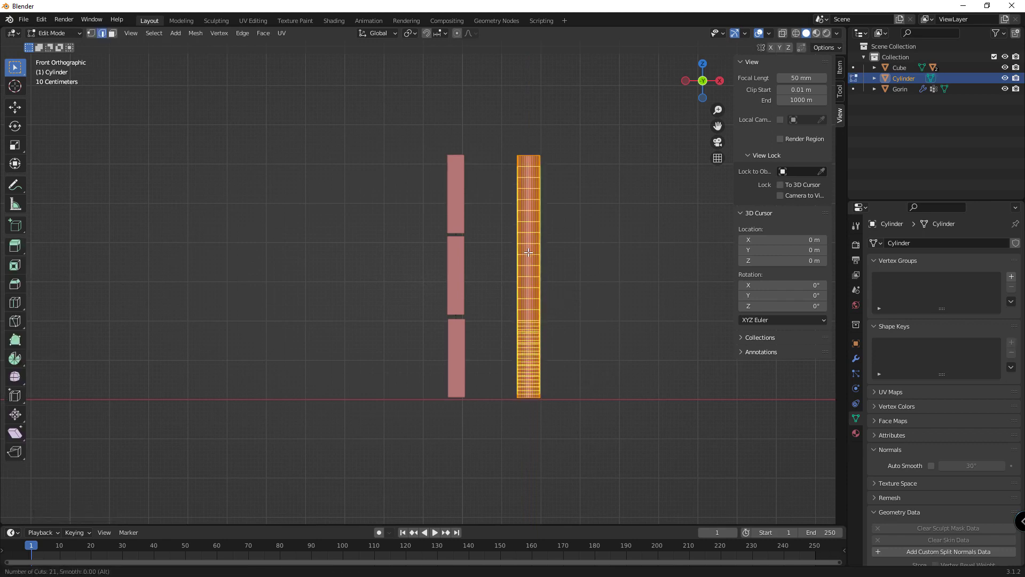
{"action": "key", "text": "Escape"}
{"action": "key", "text": "Tab"}
{"action": "mouse_move", "coordinate": [546, 273]}
{"action": "middle_mouse_down"}
{"action": "mouse_move", "coordinate": [485, 294]}
{"action": "mouse_move", "coordinate": [488, 316]}
{"action": "mouse_move", "coordinate": [426, 338]}
{"action": "mouse_move", "coordinate": [393, 334]}
{"action": "middle_mouse_up"}
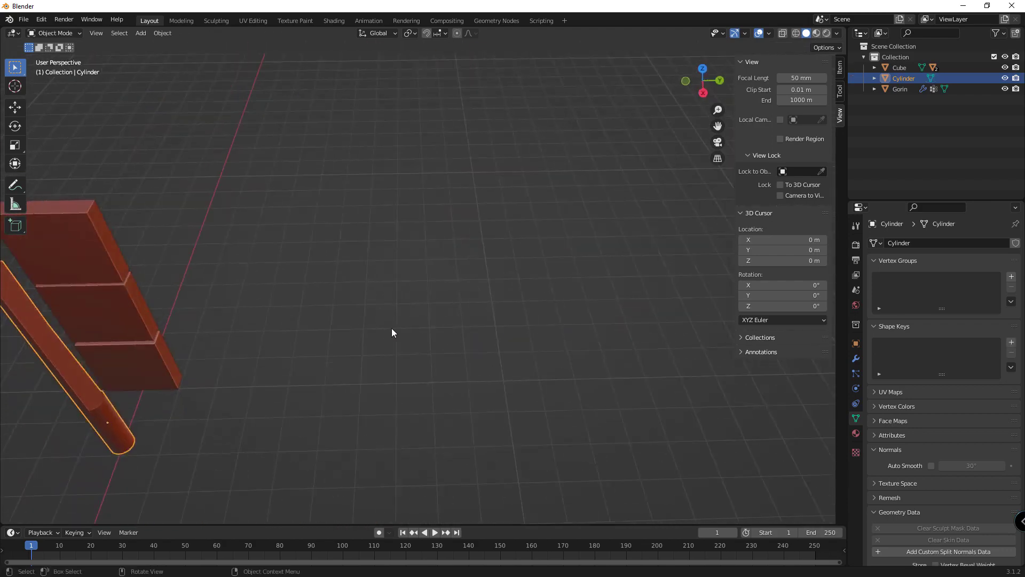
Undo an object resize, then shrink the cylinder mesh and stretch it along Z
{"action": "key", "text": "s"}
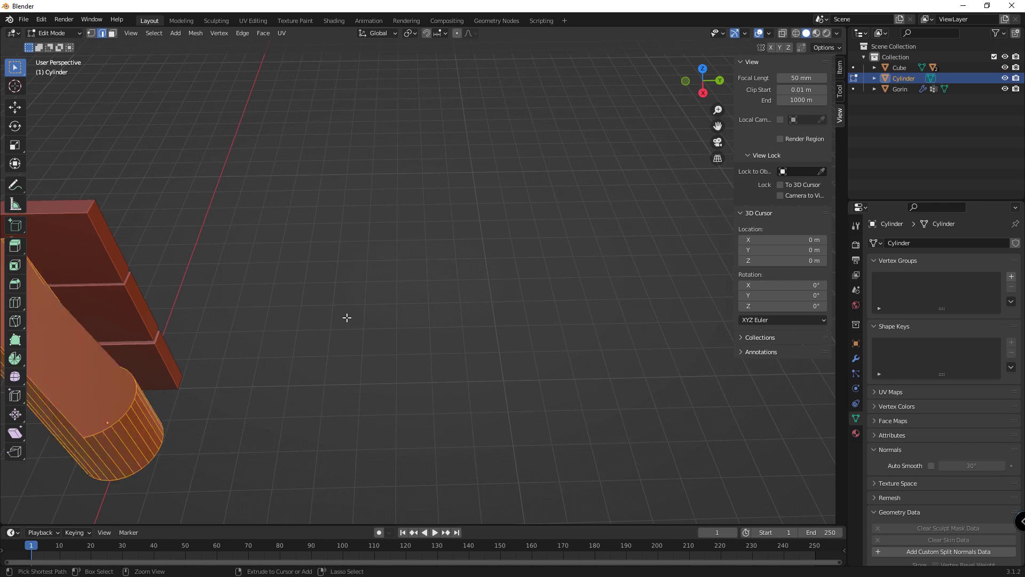
{"action": "left_click", "coordinate": [347, 317]}
{"action": "key", "text": "ctrl+z"}
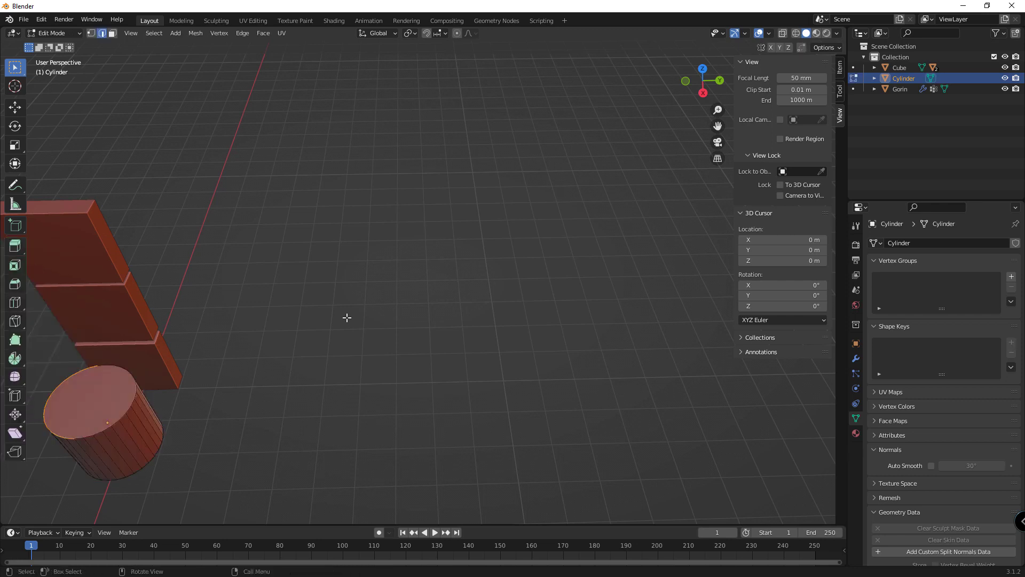
{"action": "key", "text": "Tab"}
{"action": "key", "text": "s"}
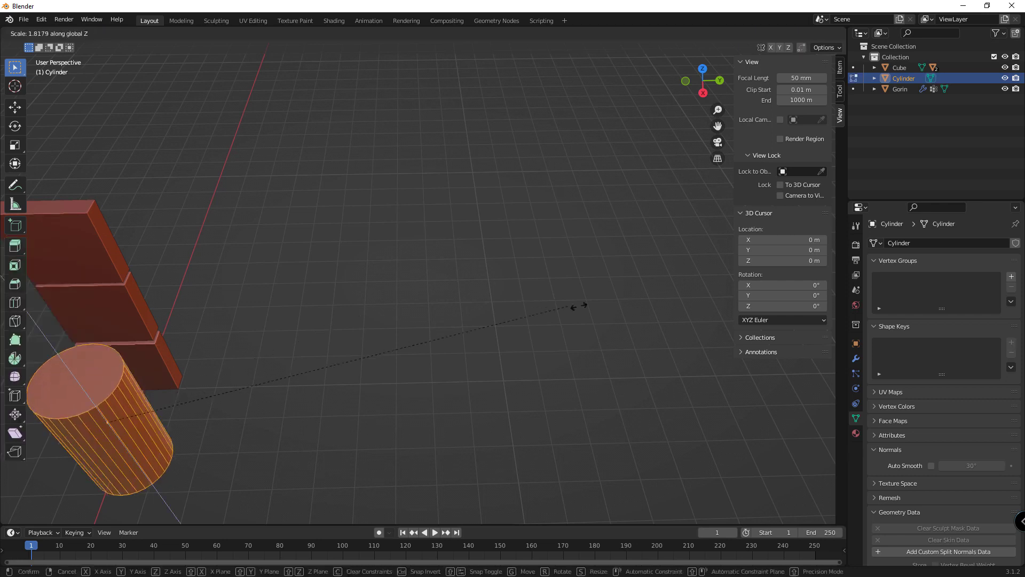
{"action": "left_click", "coordinate": [254, 226]}
{"action": "key", "text": "s"}
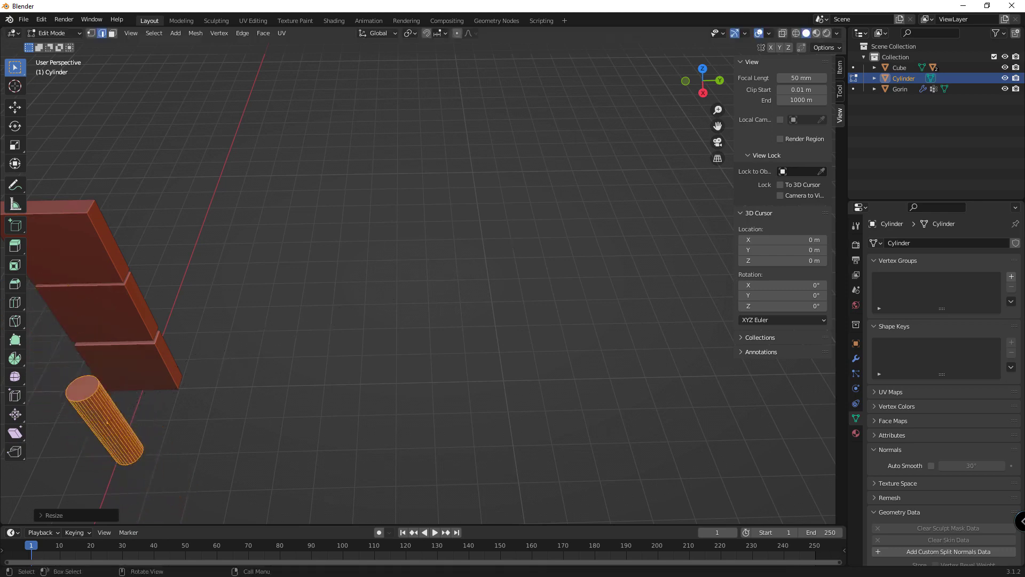
{"action": "key", "text": "z"}
{"action": "left_click", "coordinate": [43, 186]}
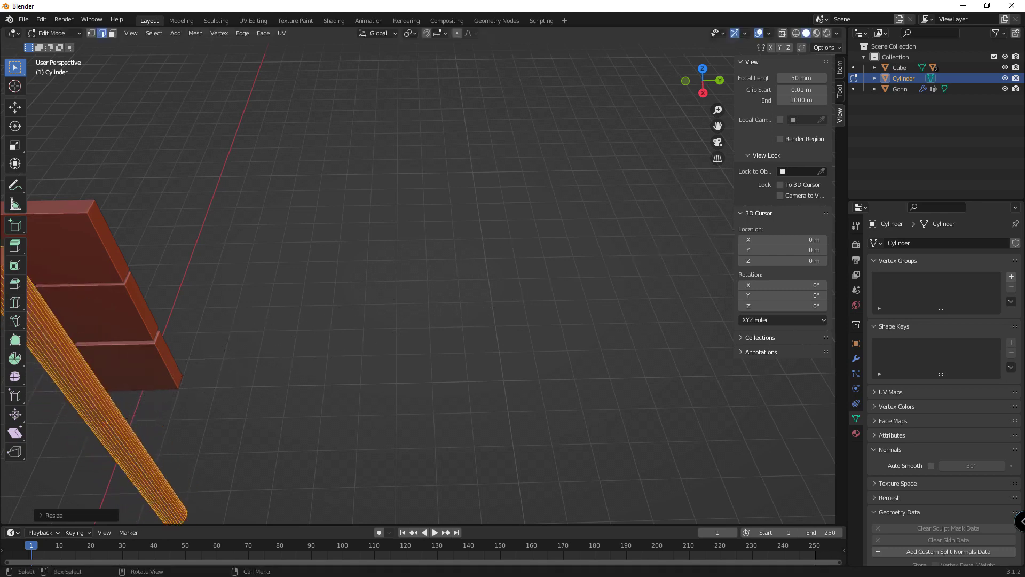
In front view, add about 50 horizontal loop cuts along the pole
{"action": "key", "text": "KP_1"}
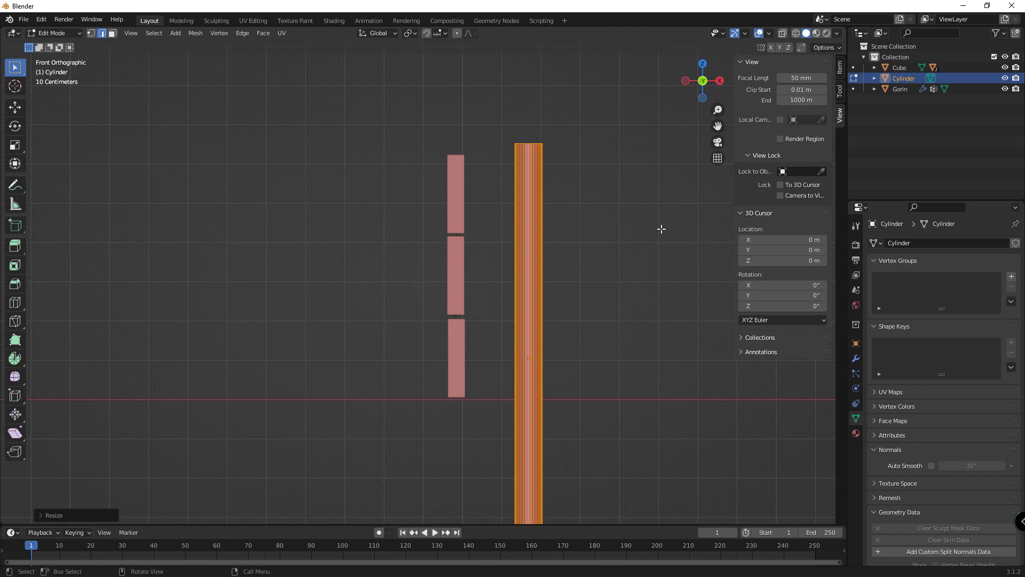
{"action": "scroll", "coordinate": [532, 248], "scroll_direction": "down", "scroll_amount": 2}
{"action": "scroll", "coordinate": [499, 303], "scroll_direction": "down", "scroll_amount": 1}
{"action": "key", "text": "ctrl+r"}
{"action": "scroll", "coordinate": [500, 302], "scroll_direction": "up", "scroll_amount": 3}
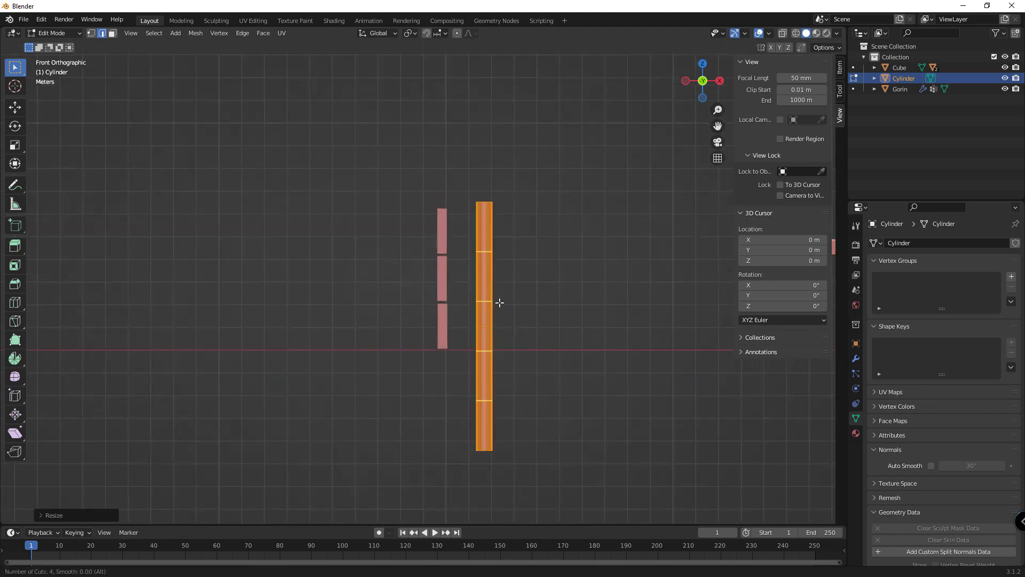
{"action": "scroll", "coordinate": [499, 303], "scroll_direction": "up", "scroll_amount": 10}
{"action": "scroll", "coordinate": [499, 302], "scroll_direction": "up", "scroll_amount": 15}
{"action": "scroll", "coordinate": [499, 302], "scroll_direction": "up", "scroll_amount": 20}
{"action": "left_click", "coordinate": [499, 302]}
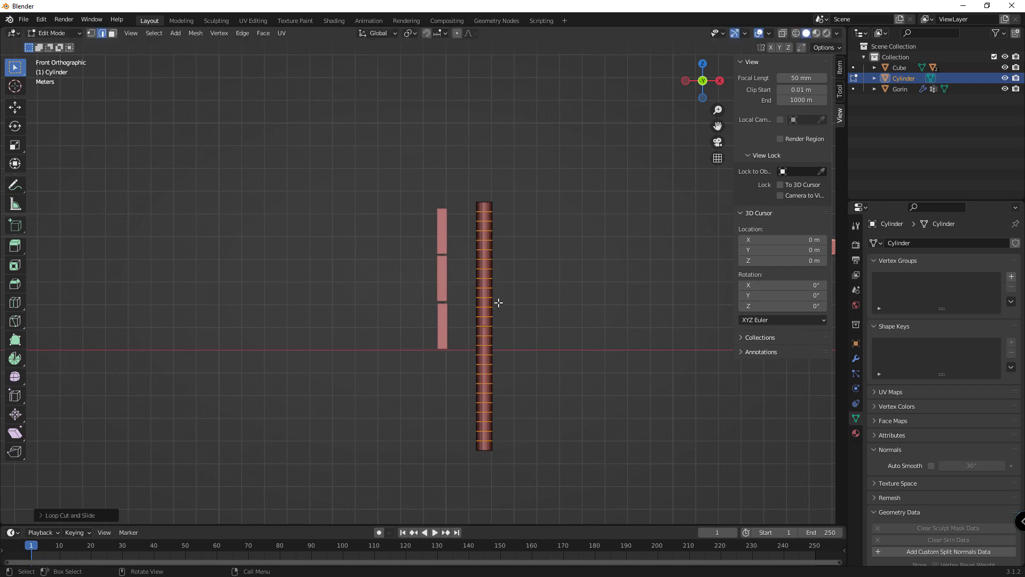
Raise the pole along Z so its base sits on the ground line
{"action": "key", "text": "Tab"}
{"action": "key", "text": "g"}
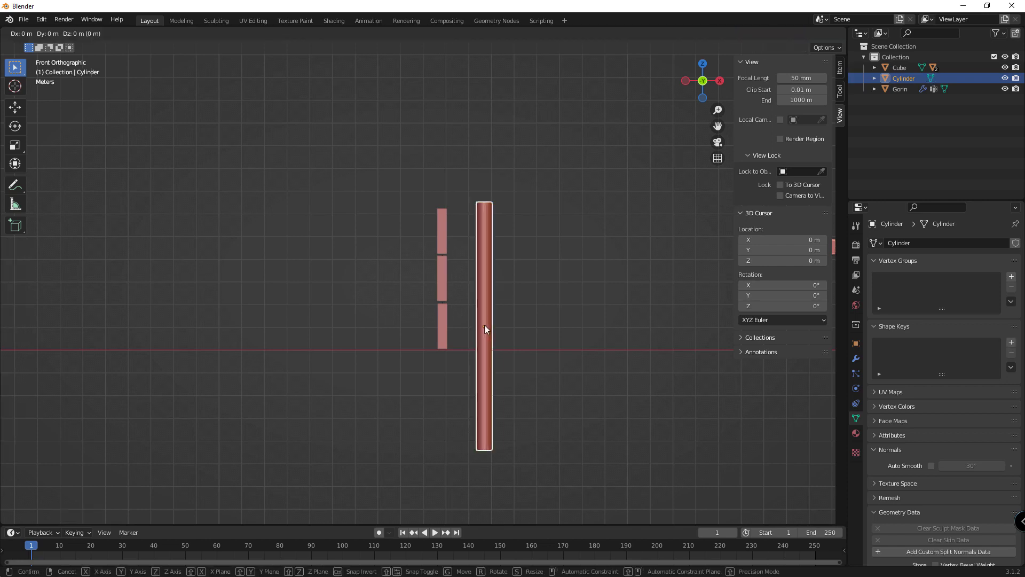
{"action": "key", "text": "z"}
{"action": "left_click", "coordinate": [499, 227]}
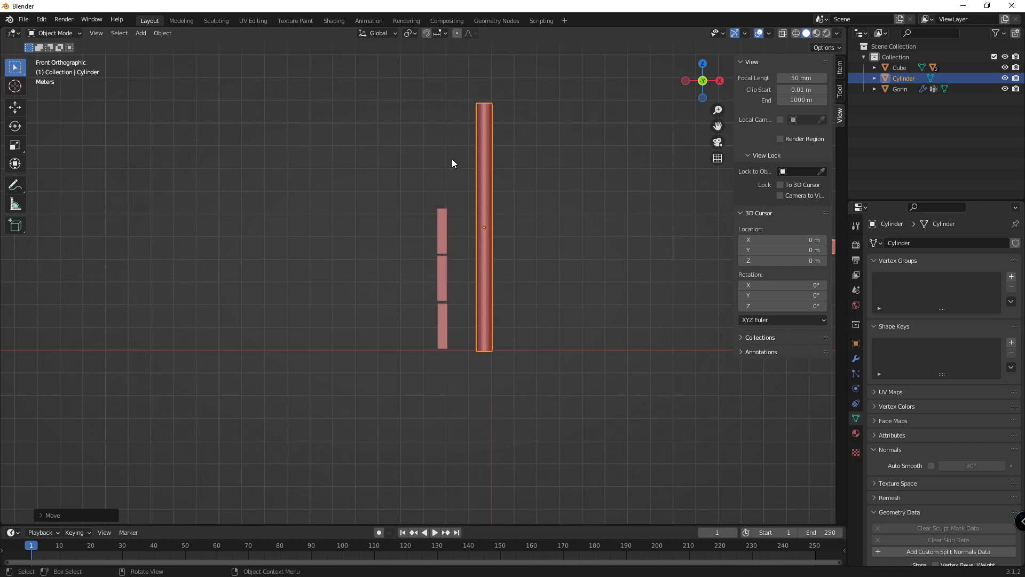
Add an armature and move it to the cylinder's base in front orthographic view
{"action": "left_click", "coordinate": [537, 273]}
{"action": "key", "text": "shift+a"}
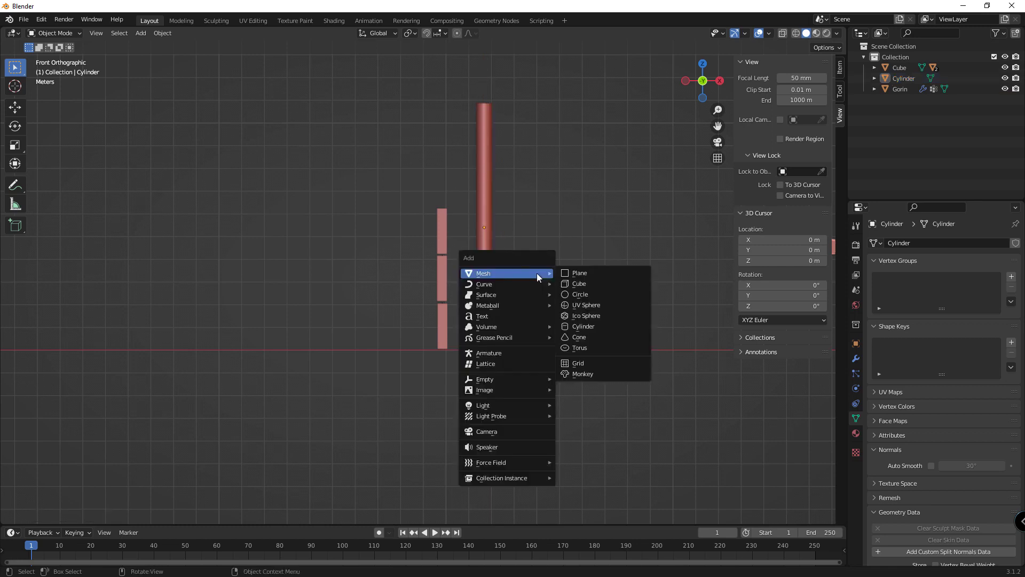
{"action": "left_click", "coordinate": [527, 351]}
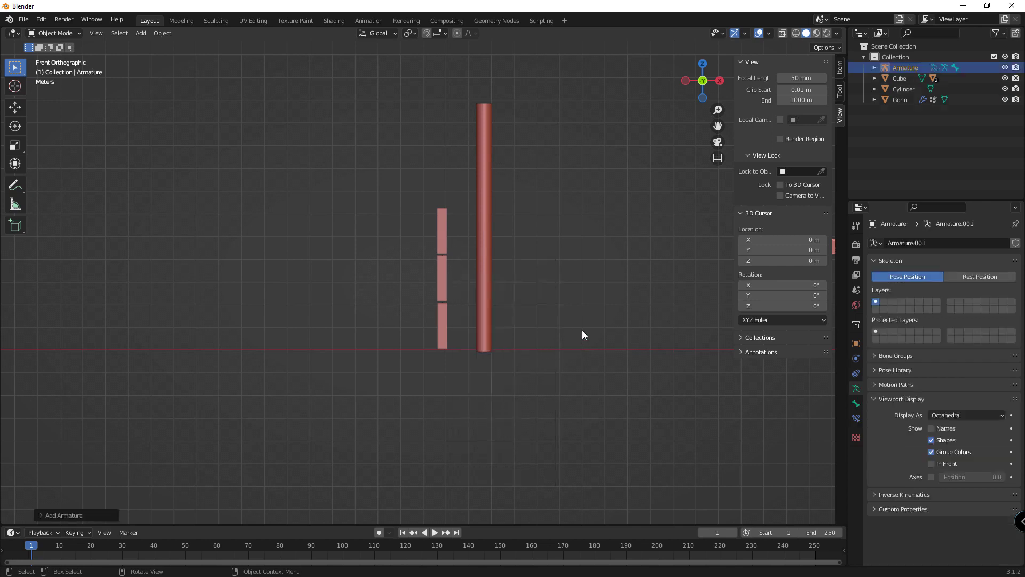
{"action": "scroll", "coordinate": [582, 330], "scroll_direction": "down", "scroll_amount": 1}
{"action": "scroll", "coordinate": [582, 325], "scroll_direction": "down", "scroll_amount": 2}
{"action": "key", "text": "g"}
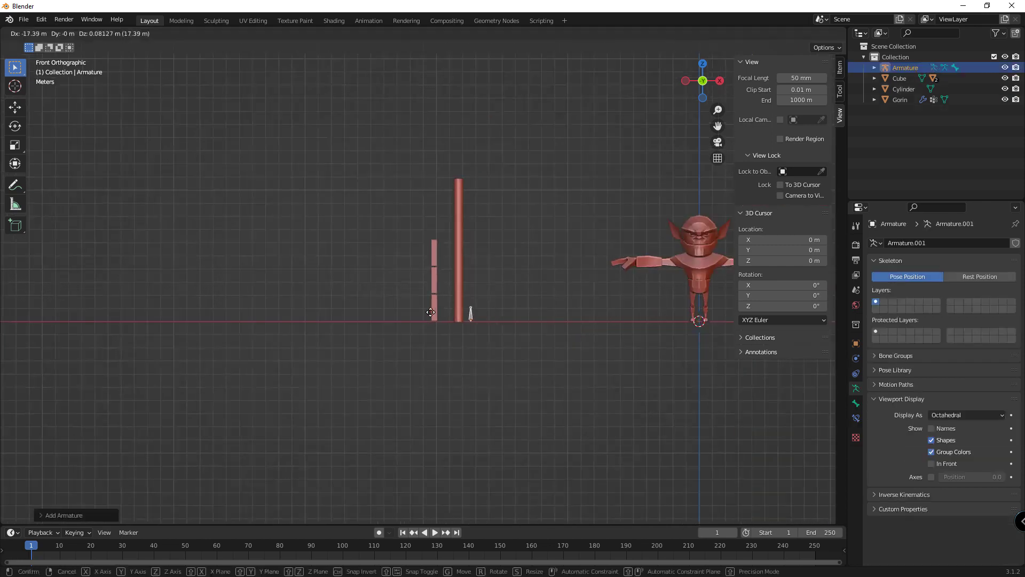
{"action": "left_click", "coordinate": [419, 314]}
{"action": "mouse_move", "coordinate": [419, 314]}
{"action": "middle_mouse_down"}
{"action": "mouse_move", "coordinate": [495, 312]}
{"action": "mouse_move", "coordinate": [415, 319]}
{"action": "mouse_move", "coordinate": [485, 316]}
{"action": "middle_mouse_up"}
{"action": "key", "text": "KP_1"}
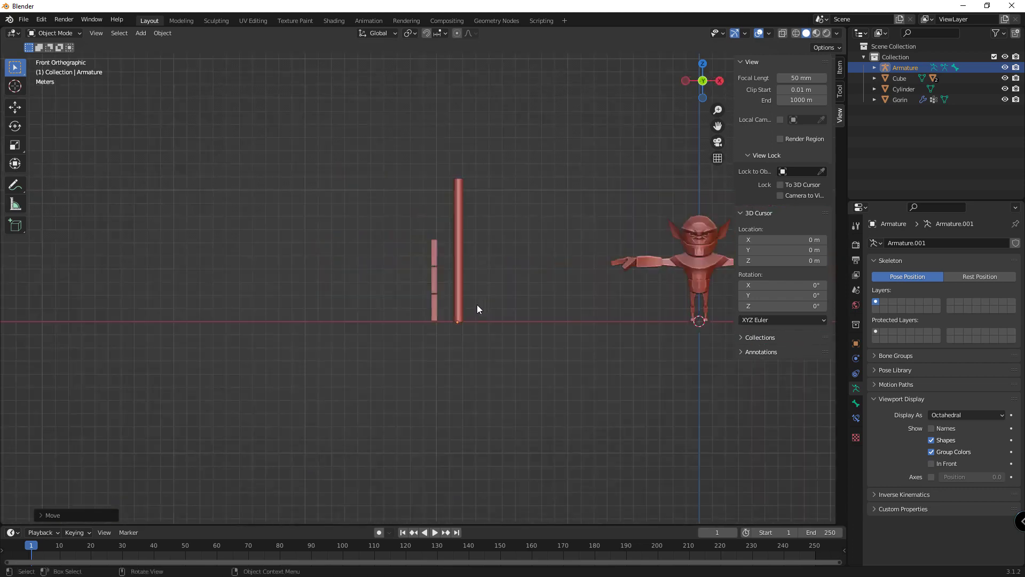
{"action": "scroll", "coordinate": [476, 305], "scroll_direction": "up", "scroll_amount": 4}
{"action": "scroll", "coordinate": [470, 293], "scroll_direction": "up", "scroll_amount": 1}
{"action": "scroll", "coordinate": [491, 379], "scroll_direction": "down", "scroll_amount": 2, "text": "ctrl"}
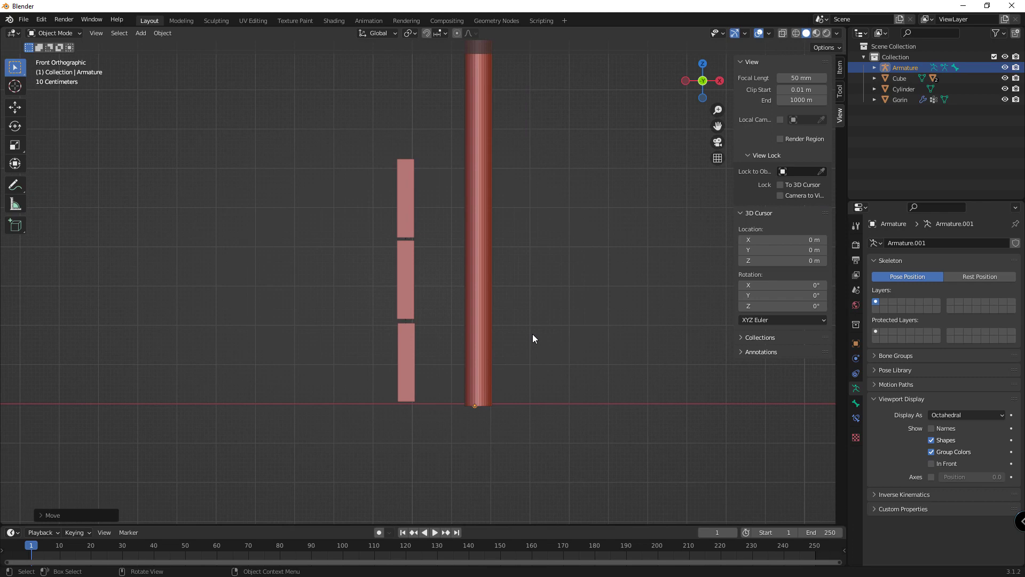
Show the armature in front of the cylinder and enter bone Edit Mode
{"action": "left_click", "coordinate": [932, 464]}
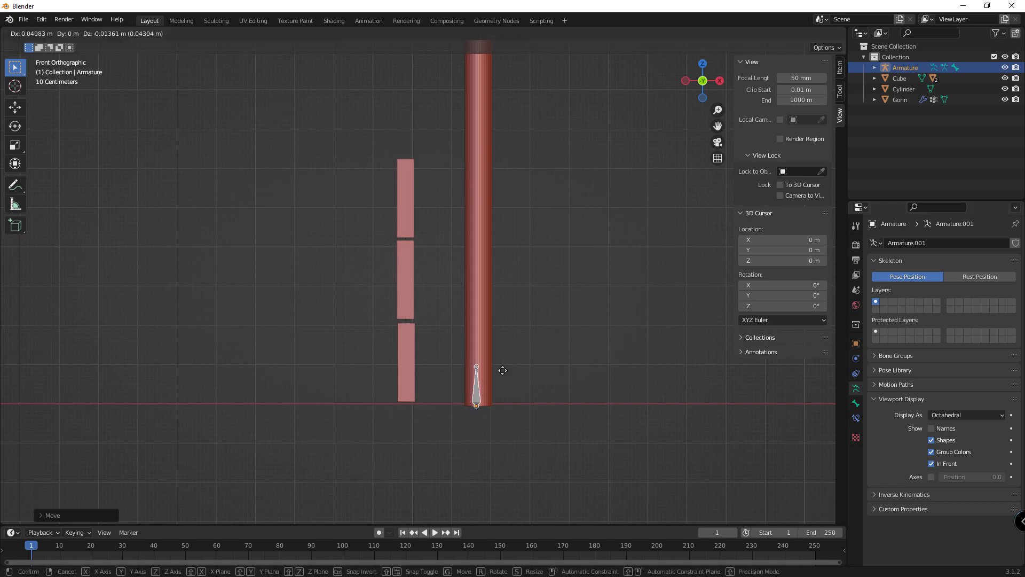
{"action": "mouse_move", "coordinate": [501, 369]}
{"action": "middle_mouse_down"}
{"action": "mouse_move", "coordinate": [520, 386]}
{"action": "mouse_move", "coordinate": [469, 374]}
{"action": "mouse_move", "coordinate": [481, 368]}
{"action": "mouse_move", "coordinate": [412, 385]}
{"action": "mouse_move", "coordinate": [528, 366]}
{"action": "middle_mouse_up"}
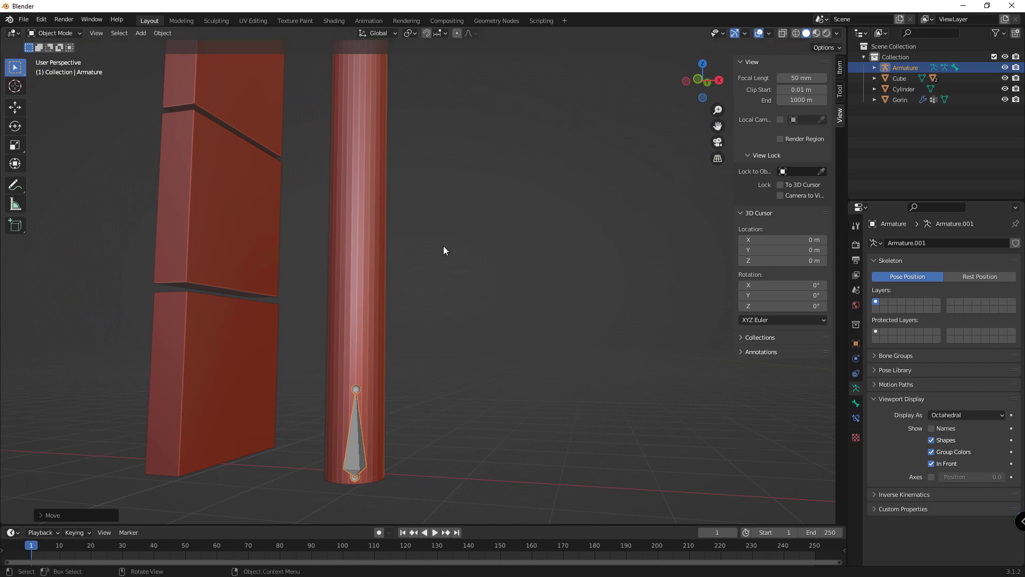
{"action": "key", "text": "KP_1"}
{"action": "key", "text": "Tab"}
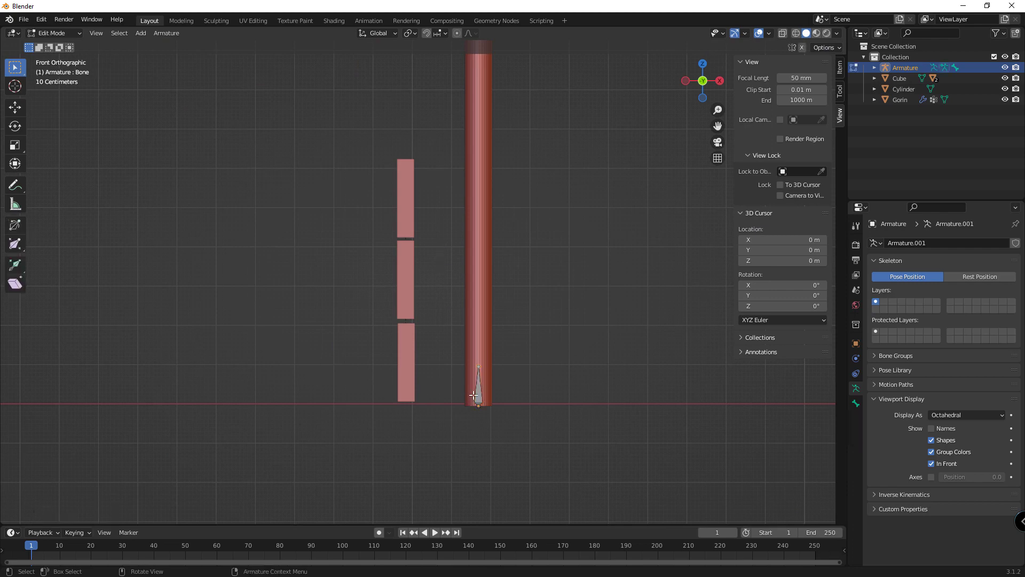
{"action": "scroll", "coordinate": [481, 374], "scroll_direction": "down", "scroll_amount": 3}
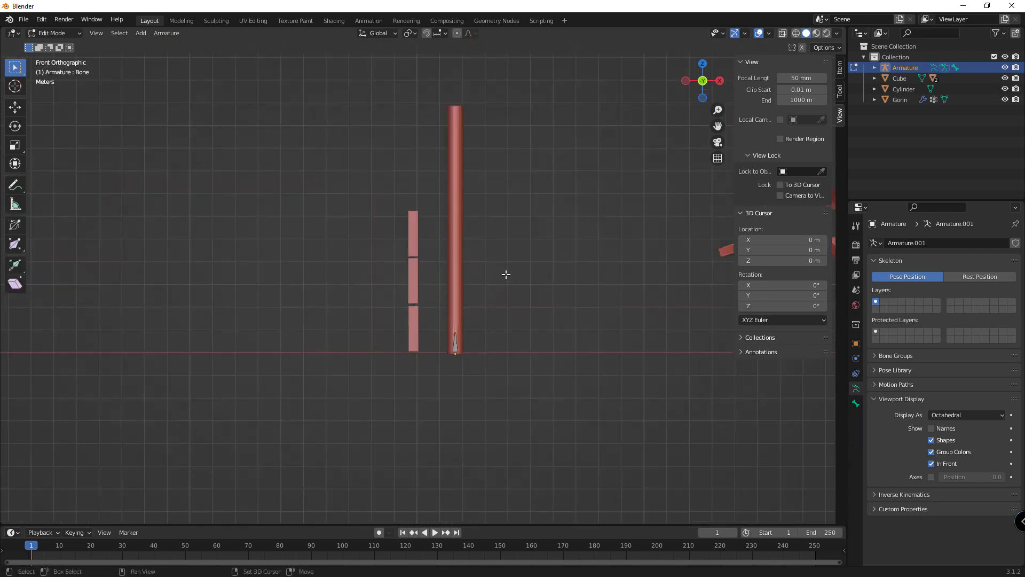
{"action": "middle_click_drag", "start_coordinate": [505, 275], "coordinate": [570, 329], "text": "shift"}
Stretch the bone to the cylinder top and subdivide it, then undo back to one bone
{"action": "key", "text": "g"}
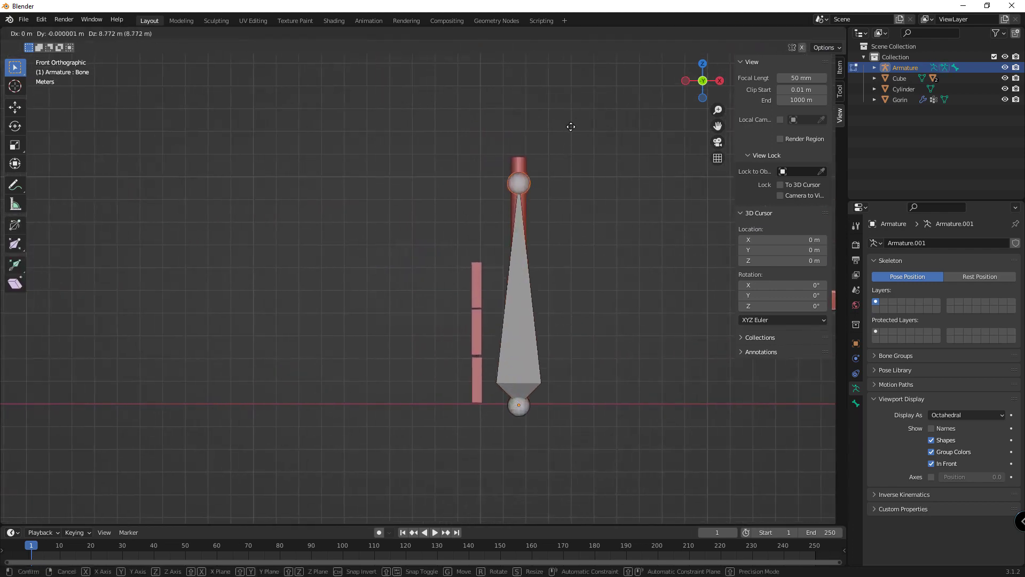
{"action": "left_click", "coordinate": [570, 105]}
{"action": "left_click_drag", "start_coordinate": [567, 117], "coordinate": [507, 460]}
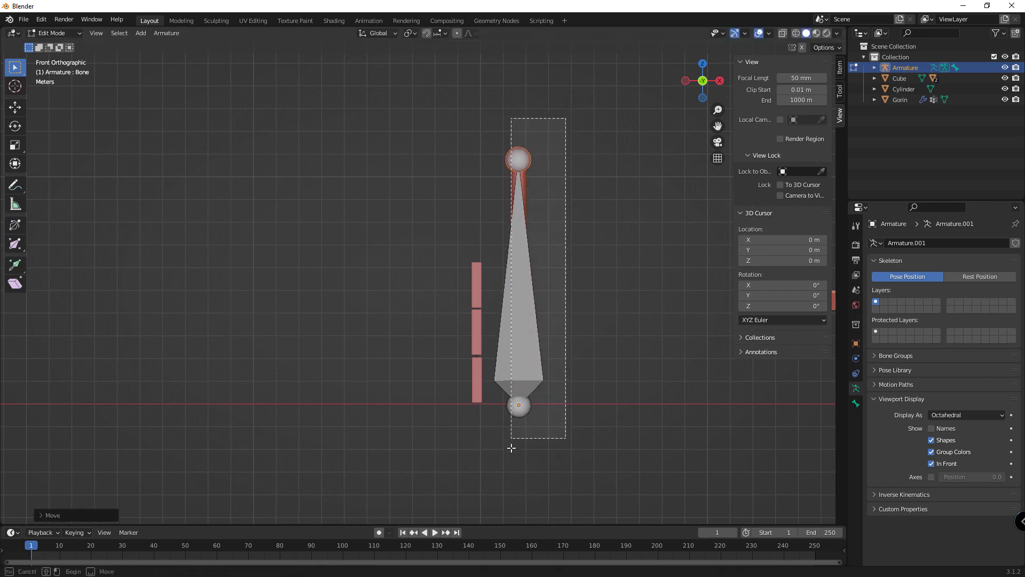
{"action": "right_click", "coordinate": [527, 322]}
{"action": "left_click", "coordinate": [527, 321]}
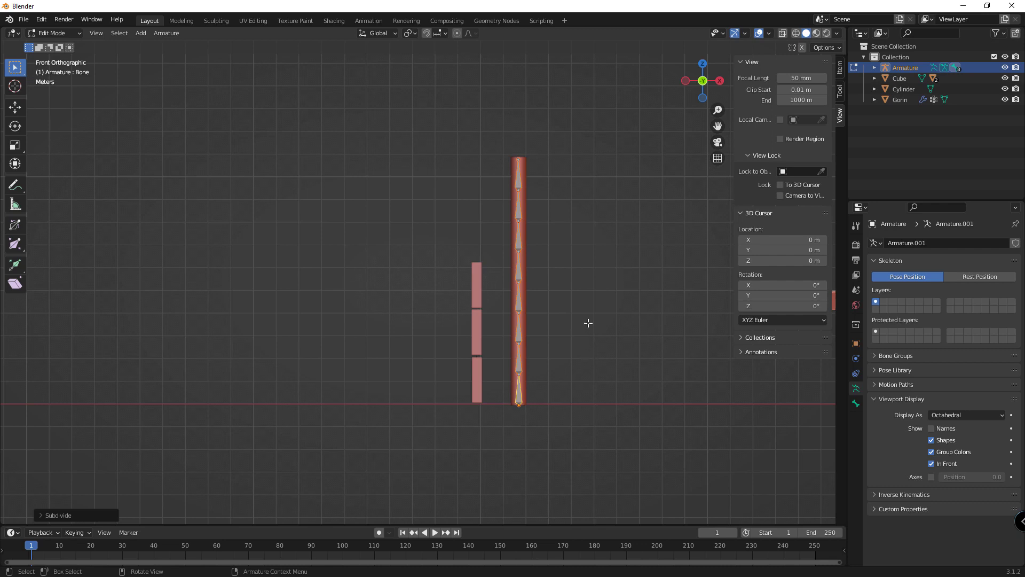
{"action": "key", "text": "ctrl+z"}
{"action": "key", "text": "ctrl+z"}
{"action": "key", "text": "ctrl+z"}
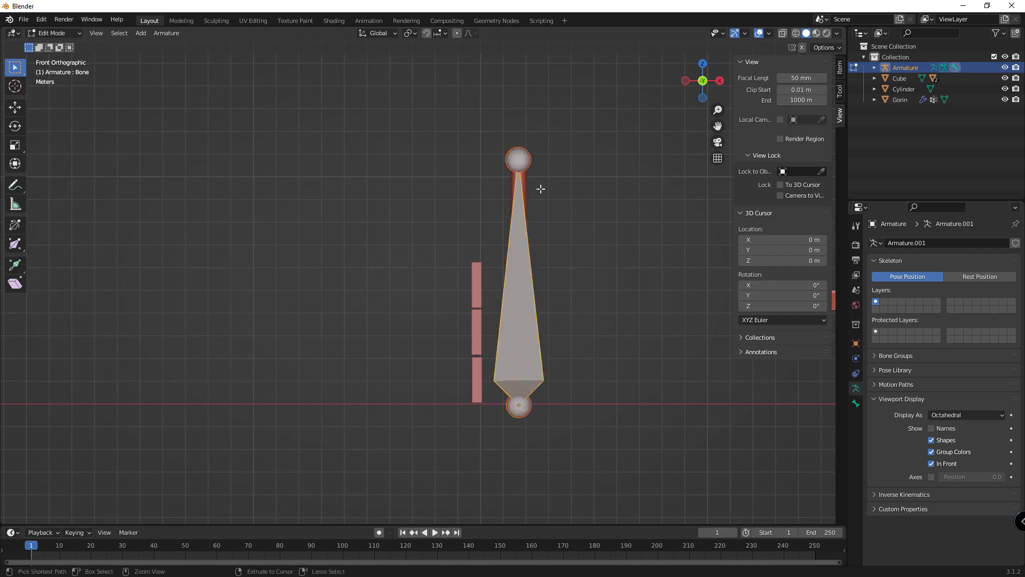
{"action": "key", "text": "ctrl+z"}
{"action": "key", "text": "b"}
{"action": "key", "text": "Escape"}
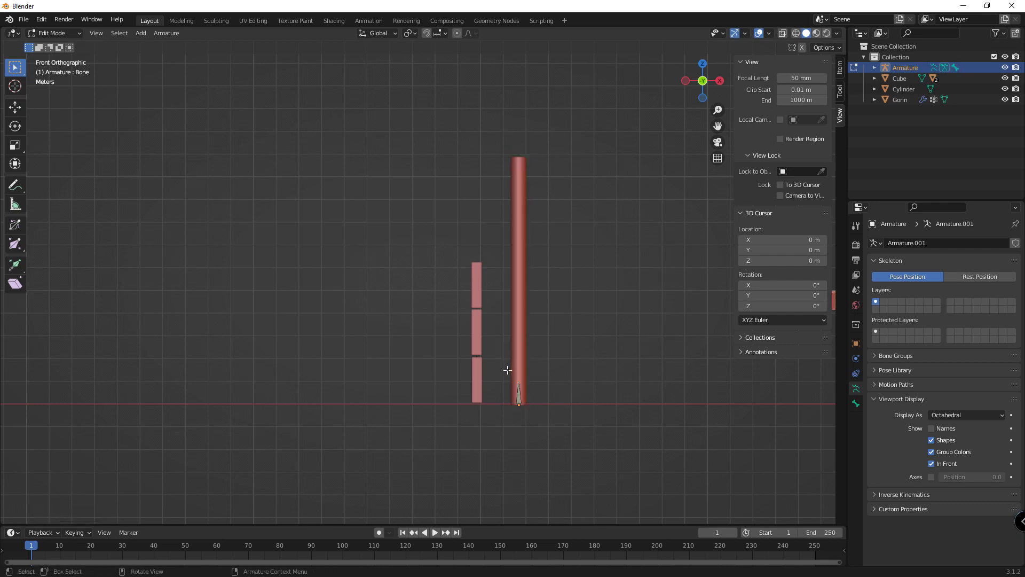
Extrude three bones upward, stacking the chain to the cylinder's top
{"action": "key", "text": "e"}
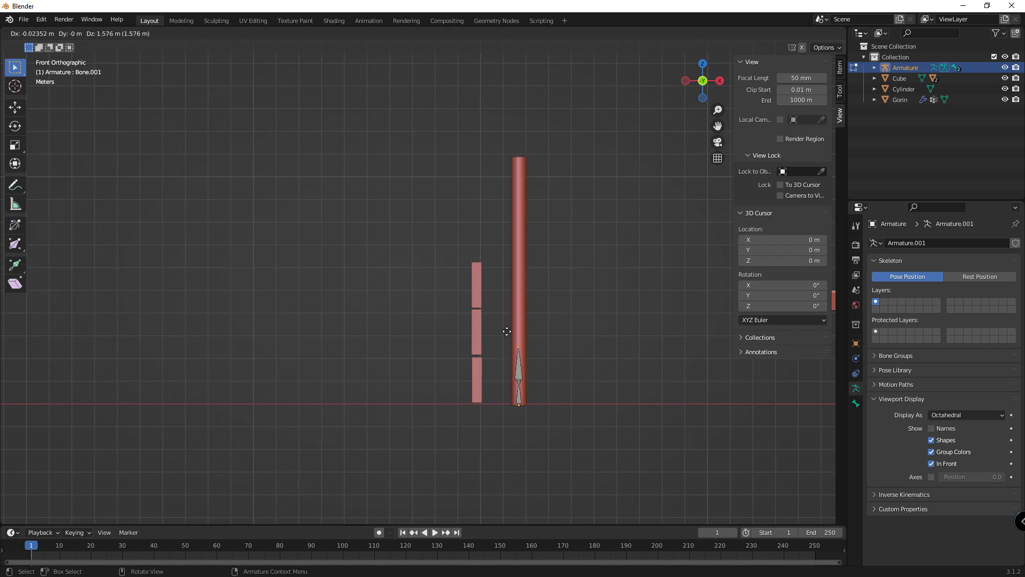
{"action": "left_click", "coordinate": [507, 292]}
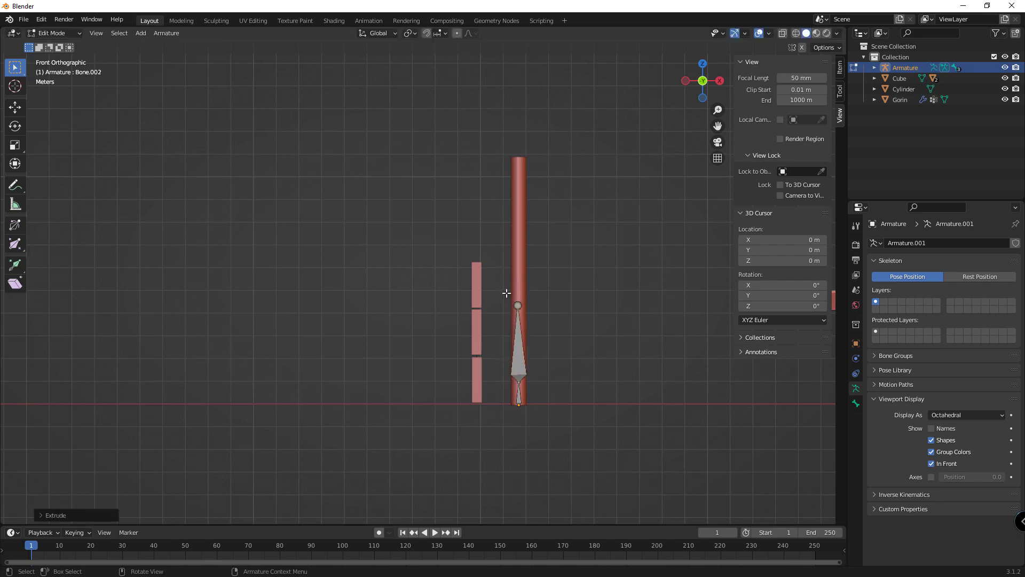
{"action": "key", "text": "e"}
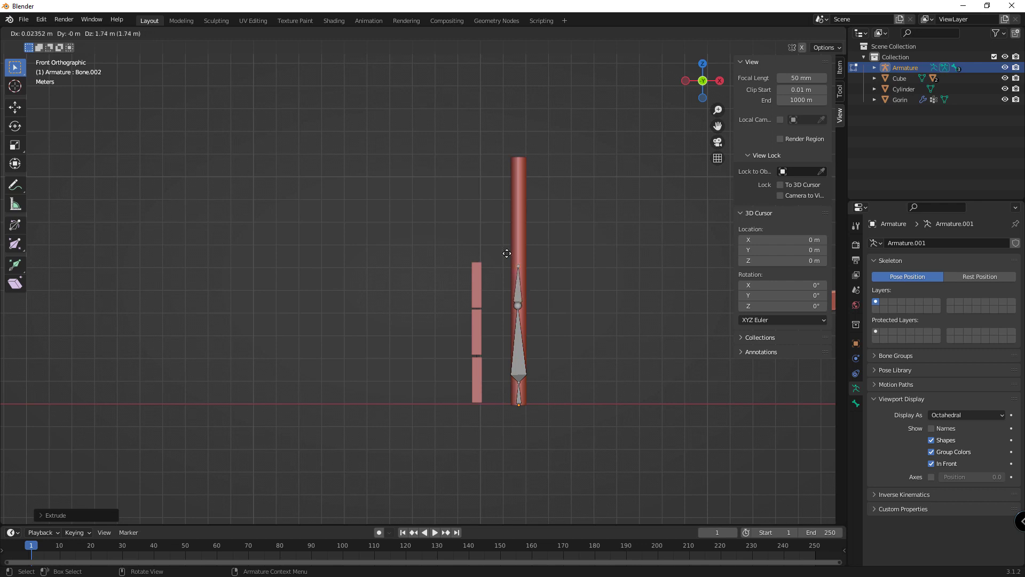
{"action": "left_click", "coordinate": [507, 253]}
{"action": "key", "text": "e"}
{"action": "left_click", "coordinate": [506, 151]}
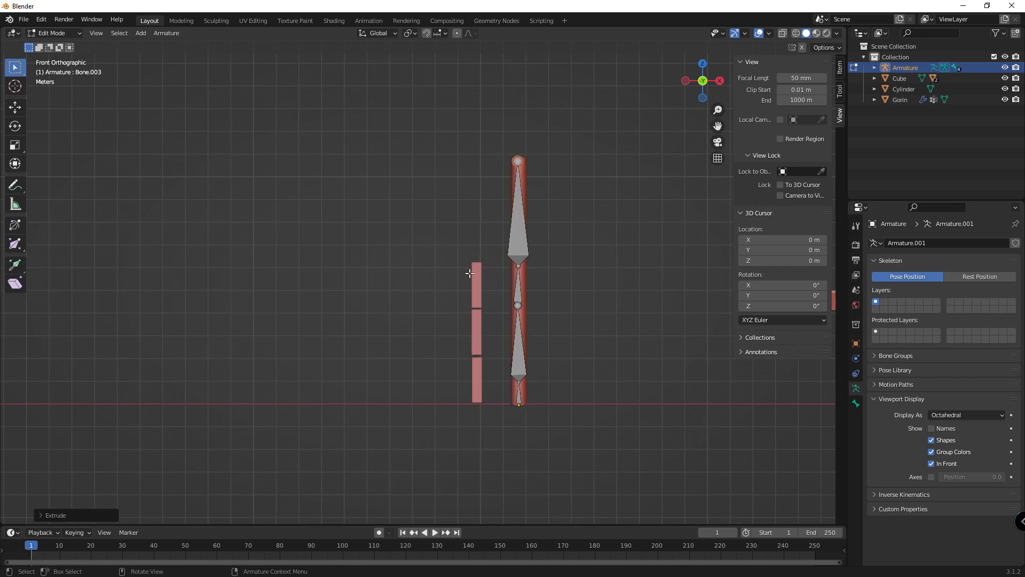
Zoom out to inspect the goblin model, then frame the bones and cylinder again
{"action": "scroll", "coordinate": [533, 305], "scroll_direction": "down", "scroll_amount": 5}
{"action": "scroll", "coordinate": [556, 299], "scroll_direction": "up", "scroll_amount": 5}
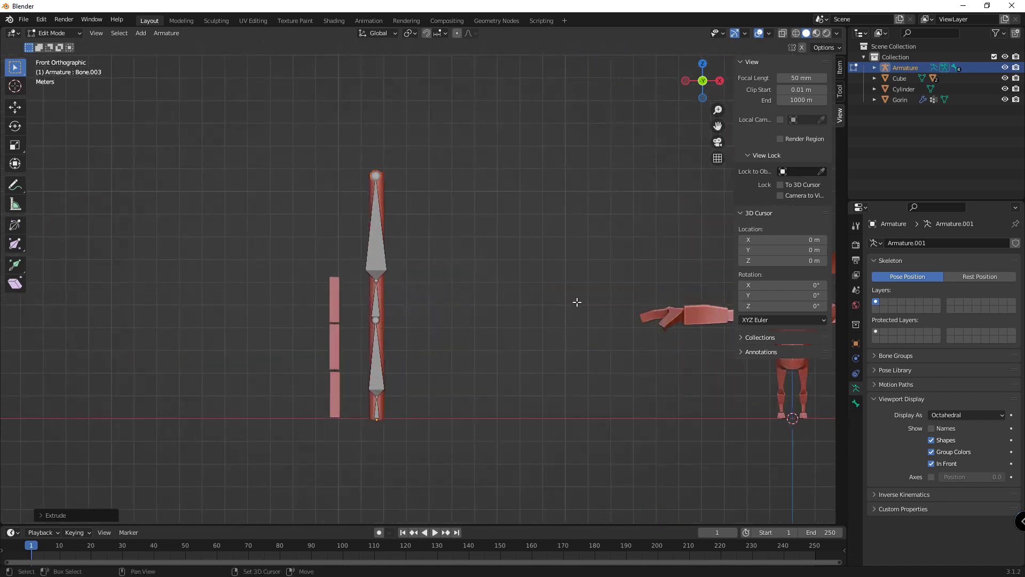
{"action": "scroll", "coordinate": [591, 331], "scroll_direction": "up", "scroll_amount": 3}
{"action": "middle_click_drag", "start_coordinate": [563, 321], "coordinate": [455, 305], "text": "shift"}
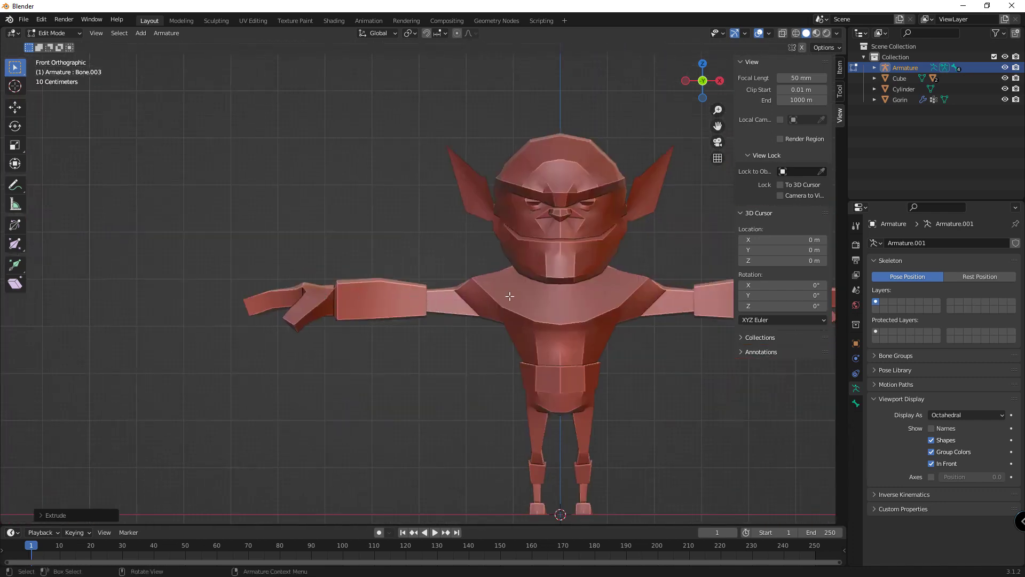
{"action": "scroll", "coordinate": [352, 309], "scroll_direction": "down", "scroll_amount": 3}
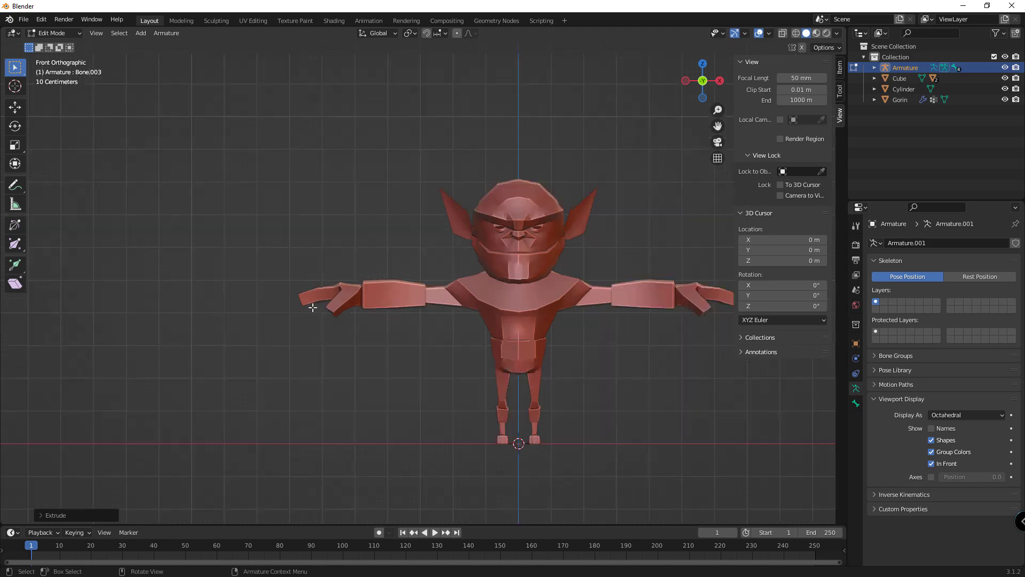
{"action": "scroll", "coordinate": [267, 317], "scroll_direction": "down", "scroll_amount": 4}
{"action": "middle_click_drag", "start_coordinate": [267, 317], "coordinate": [440, 310], "text": "shift"}
{"action": "scroll", "coordinate": [439, 304], "scroll_direction": "up", "scroll_amount": 5}
Remove the upper bones, stretch the remaining bone to the cylinder top, and subdivide it into four
{"action": "left_click", "coordinate": [439, 225]}
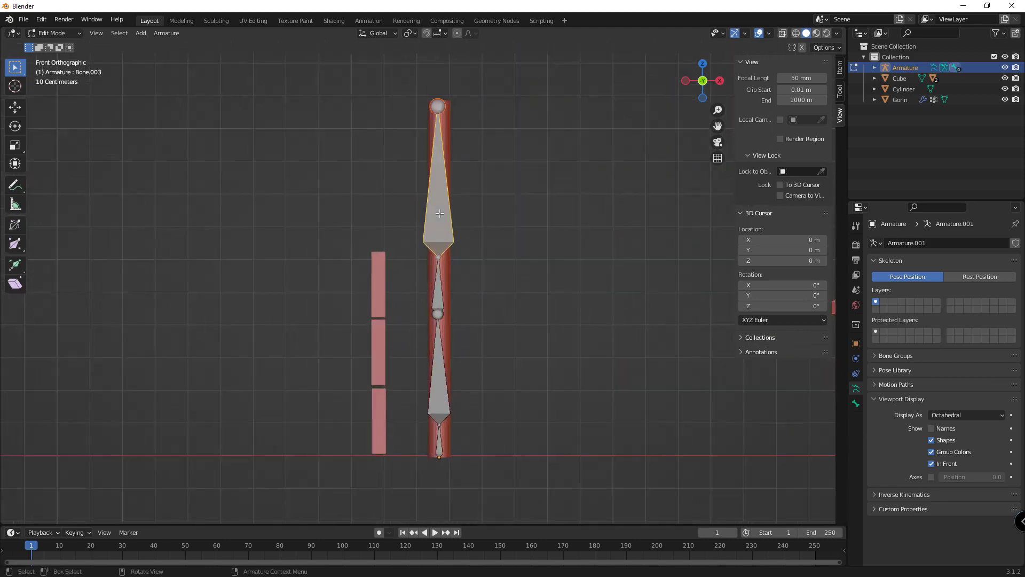
{"action": "key", "text": "ctrl+z"}
{"action": "key", "text": "ctrl+z"}
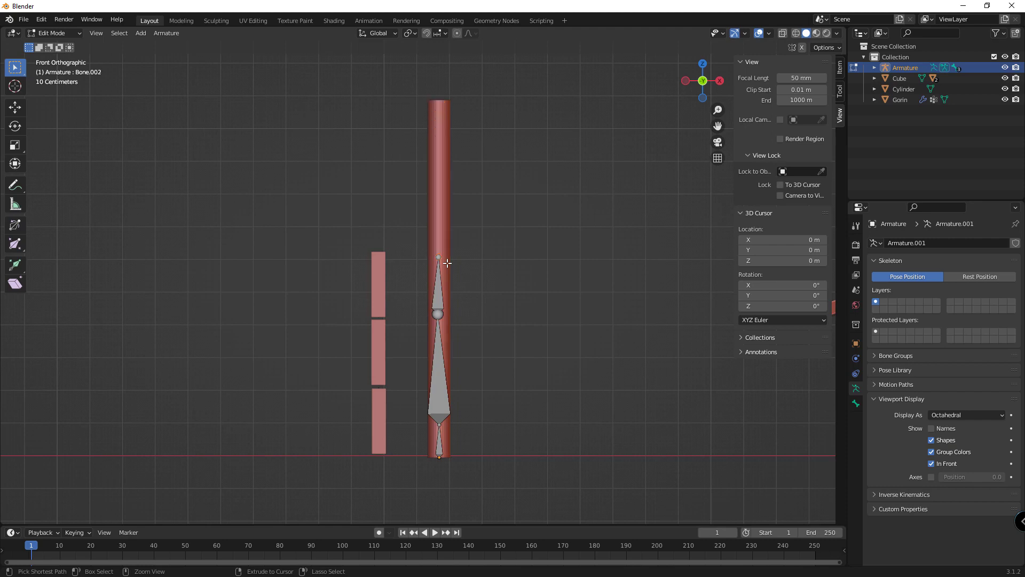
{"action": "key", "text": "ctrl+z"}
{"action": "key", "text": "ctrl+z"}
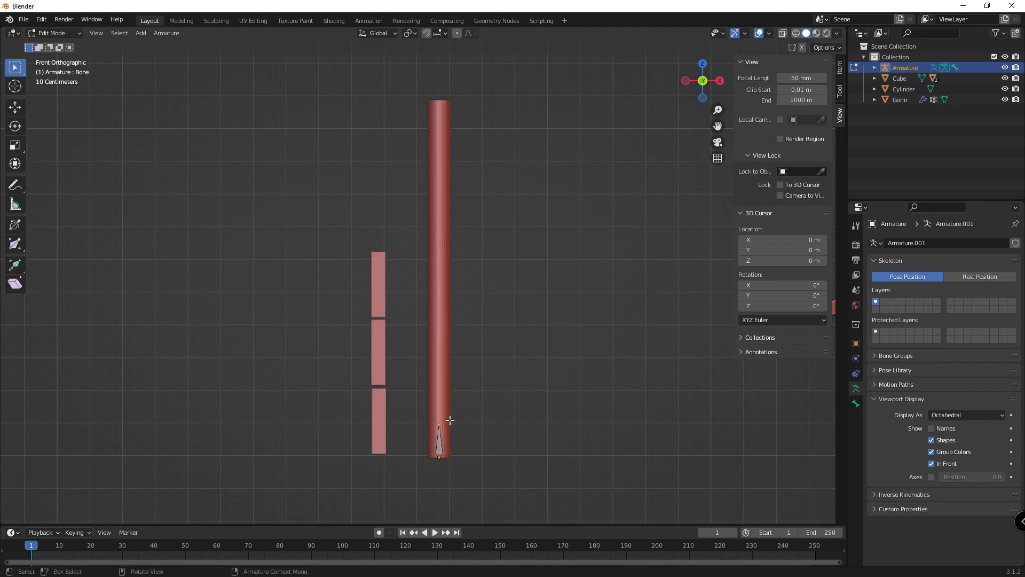
{"action": "key", "text": "g"}
{"action": "left_click", "coordinate": [444, 141]}
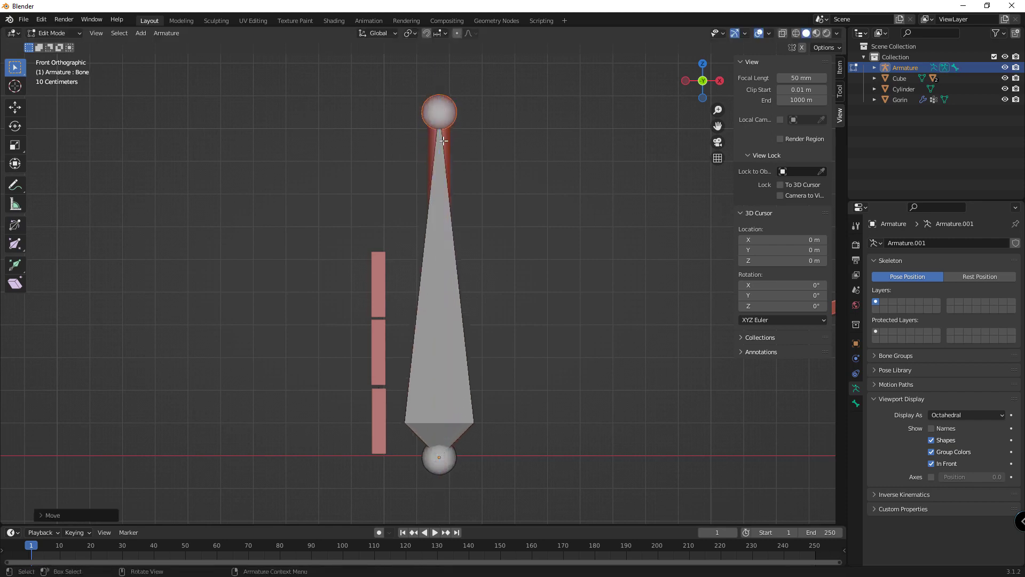
{"action": "right_click", "coordinate": [441, 245]}
{"action": "left_click", "coordinate": [441, 245]}
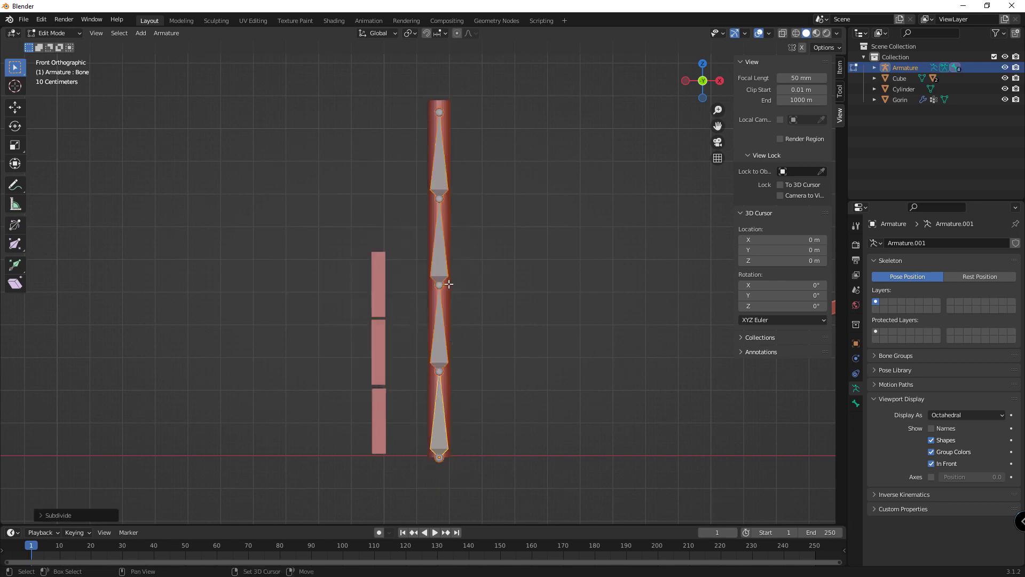
Make a test duplicate of the four-bone chain, delete it, and return to Object Mode
{"action": "key", "text": "shift+d"}
{"action": "key", "text": "Escape"}
{"action": "right_click", "coordinate": [483, 294]}
{"action": "left_click", "coordinate": [483, 294]}
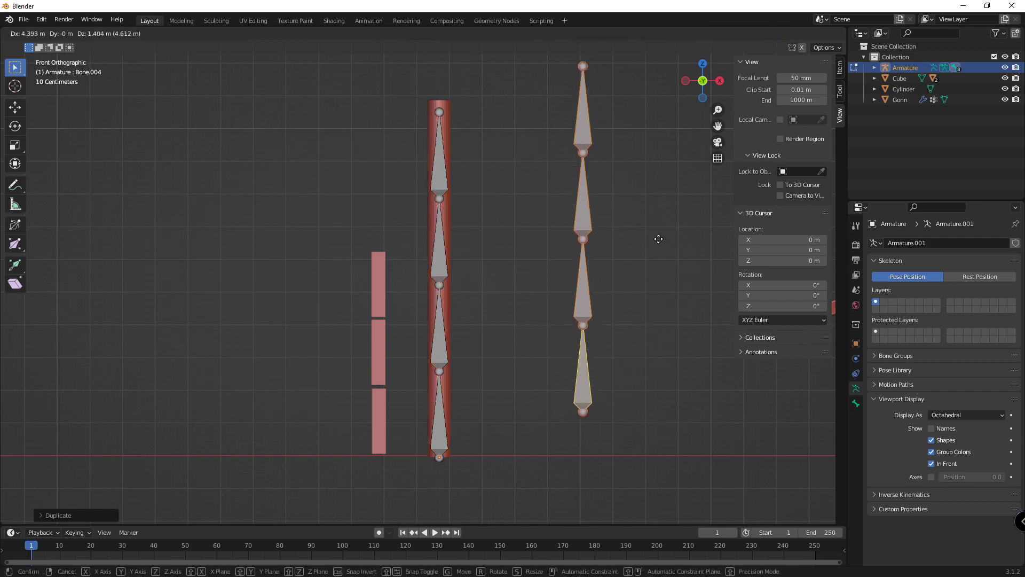
{"action": "left_click", "coordinate": [606, 272]}
{"action": "key", "text": "x"}
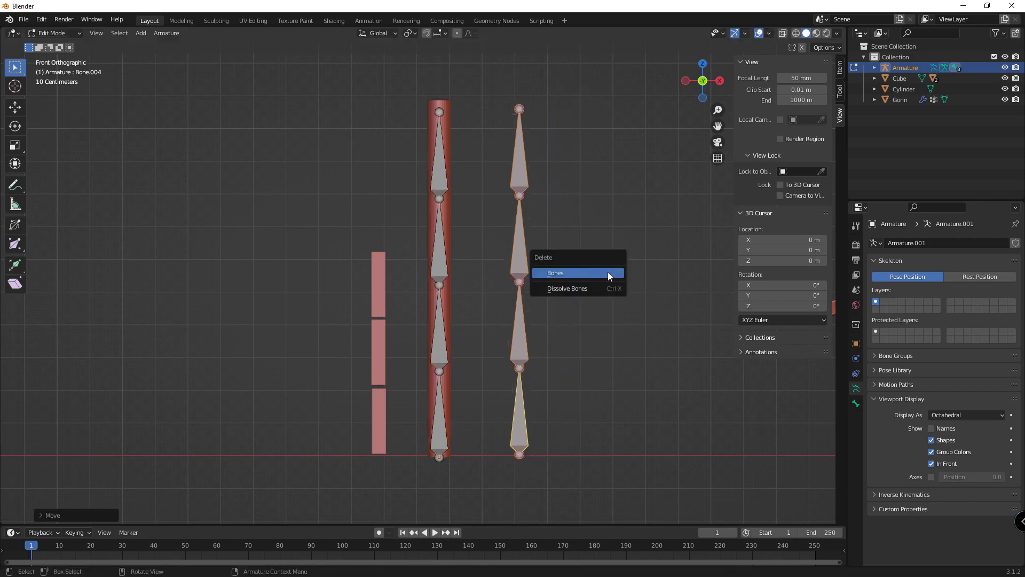
{"action": "left_click", "coordinate": [563, 275]}
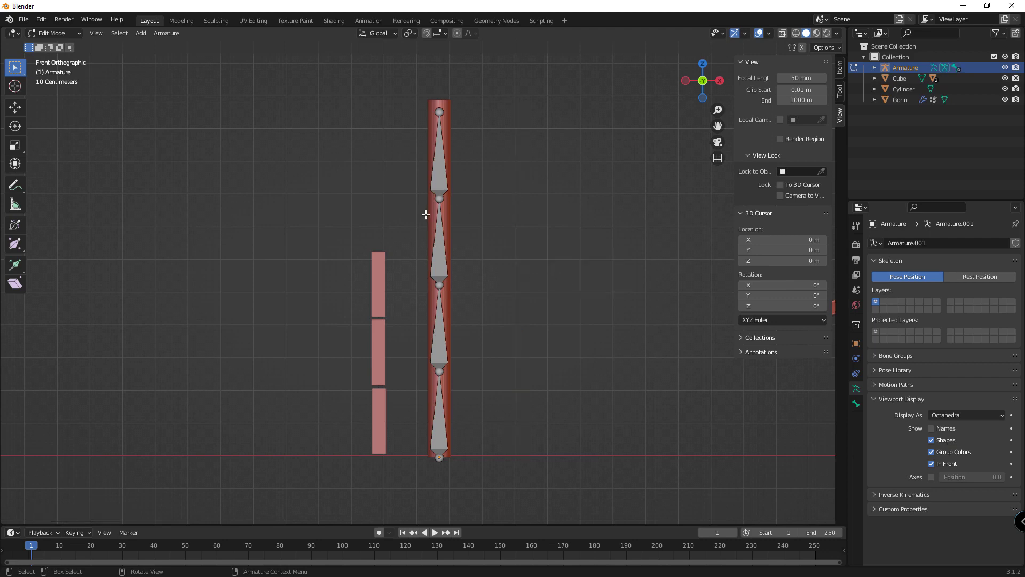
{"action": "key", "text": "Tab"}
{"action": "mouse_move", "coordinate": [464, 237]}
{"action": "middle_mouse_down"}
{"action": "mouse_move", "coordinate": [486, 241]}
{"action": "mouse_move", "coordinate": [499, 220]}
{"action": "mouse_move", "coordinate": [460, 219]}
{"action": "middle_mouse_up"}
Parent the Cylinder to the Armature using With Automatic Weights, then reselect the Cylinder
{"action": "left_click", "coordinate": [448, 196]}
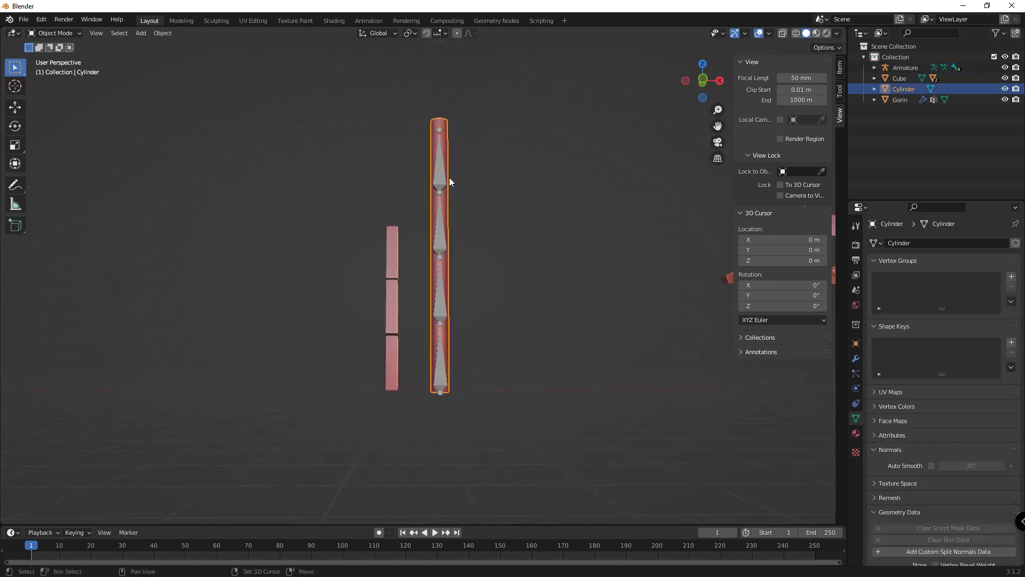
{"action": "left_click", "coordinate": [439, 174], "text": "shift"}
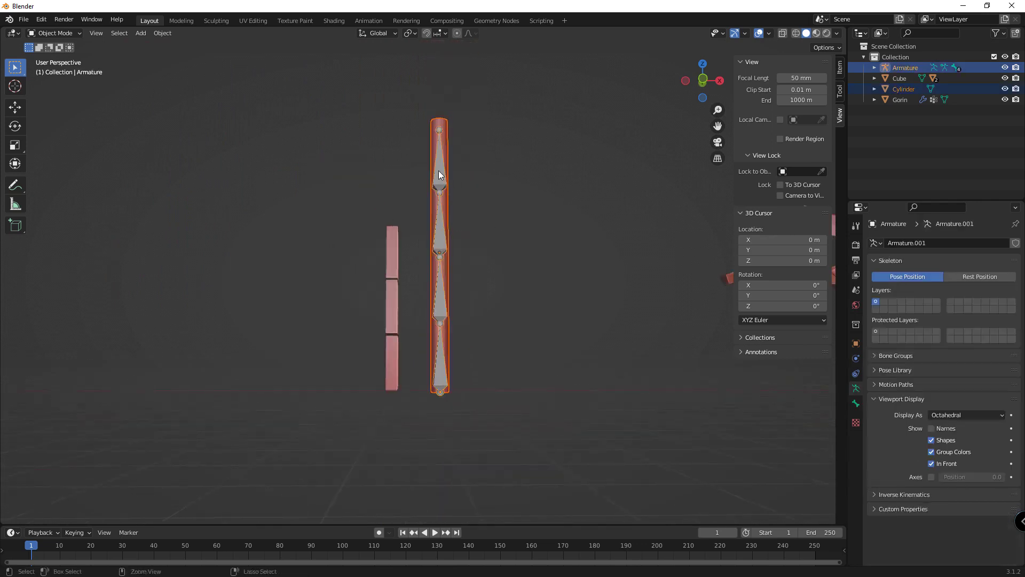
{"action": "key", "text": "ctrl+p"}
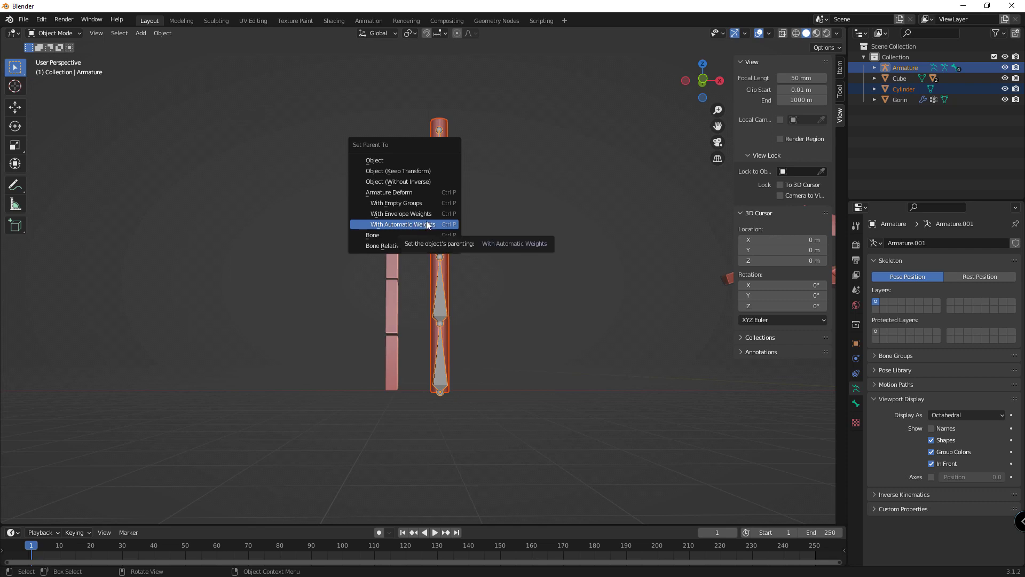
{"action": "left_click", "coordinate": [427, 222]}
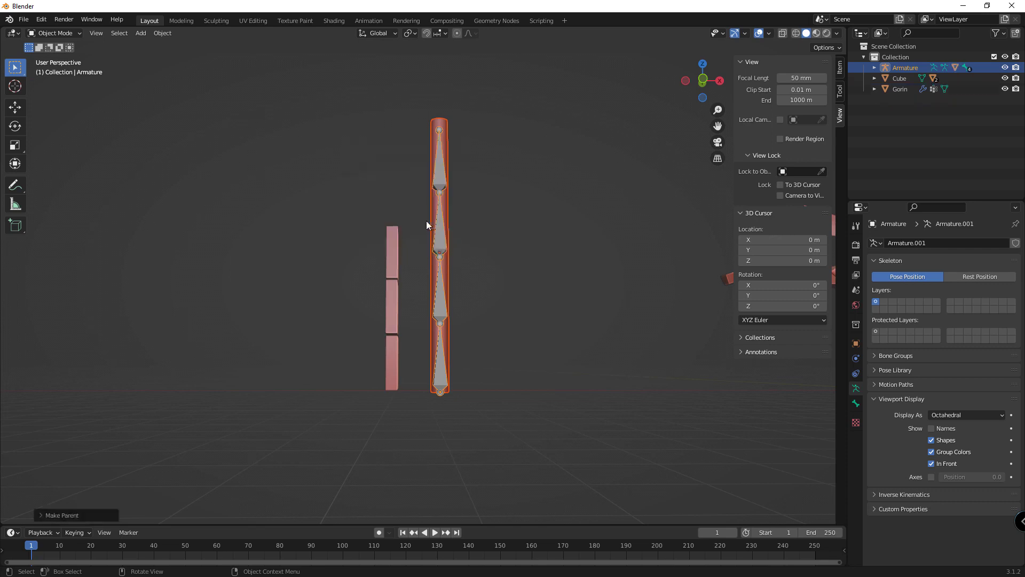
{"action": "left_click", "coordinate": [442, 228]}
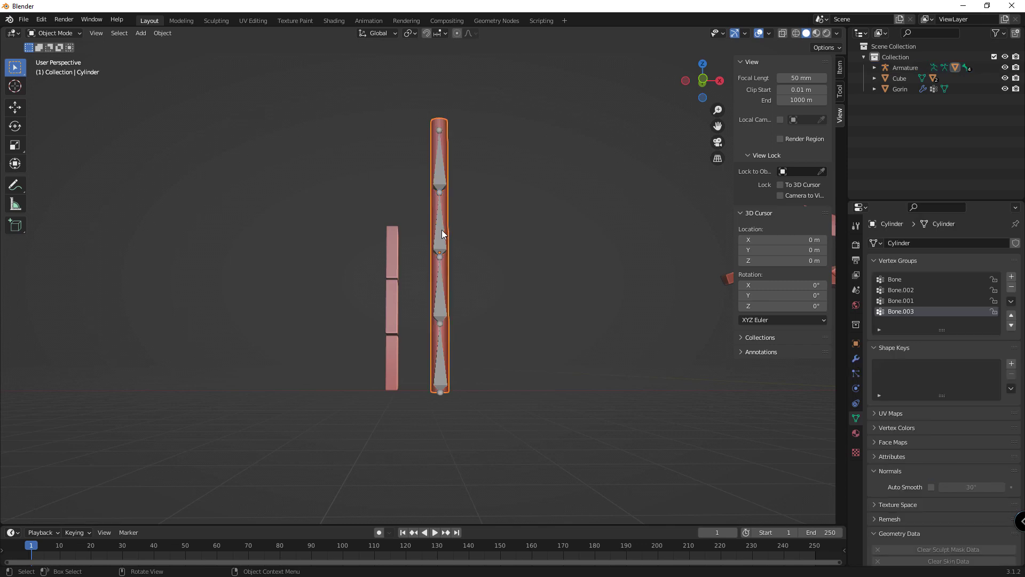
Switch to Weight Paint mode and inspect the Bone.001, Bone and Bone.002 vertex groups
{"action": "left_click", "coordinate": [54, 33]}
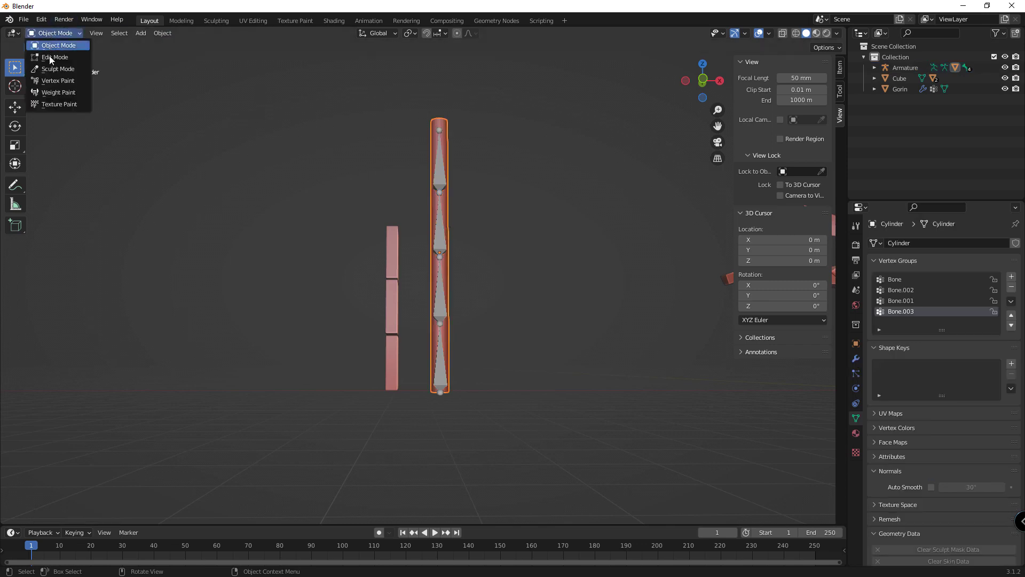
{"action": "left_click", "coordinate": [53, 94]}
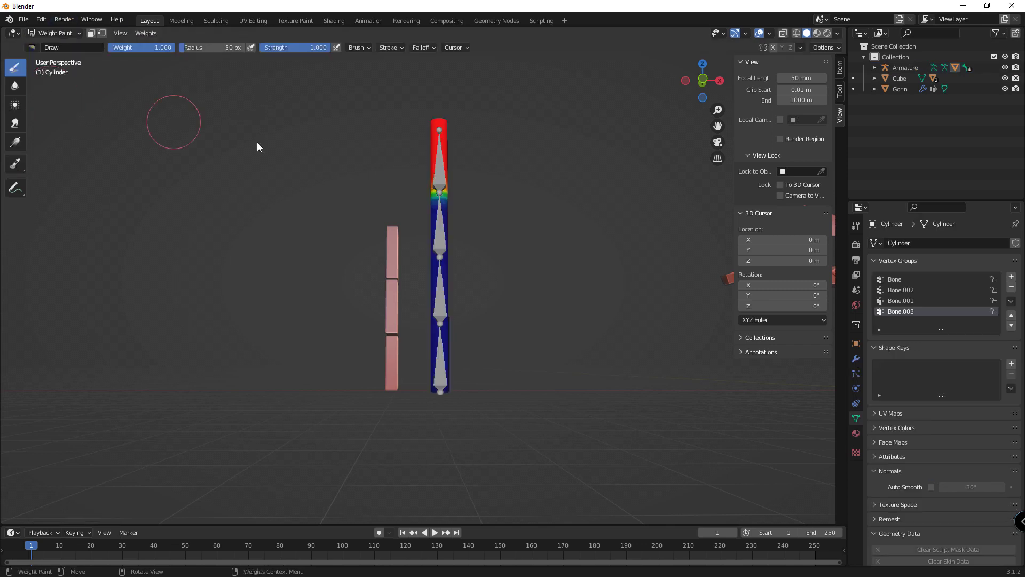
{"action": "left_click", "coordinate": [915, 300]}
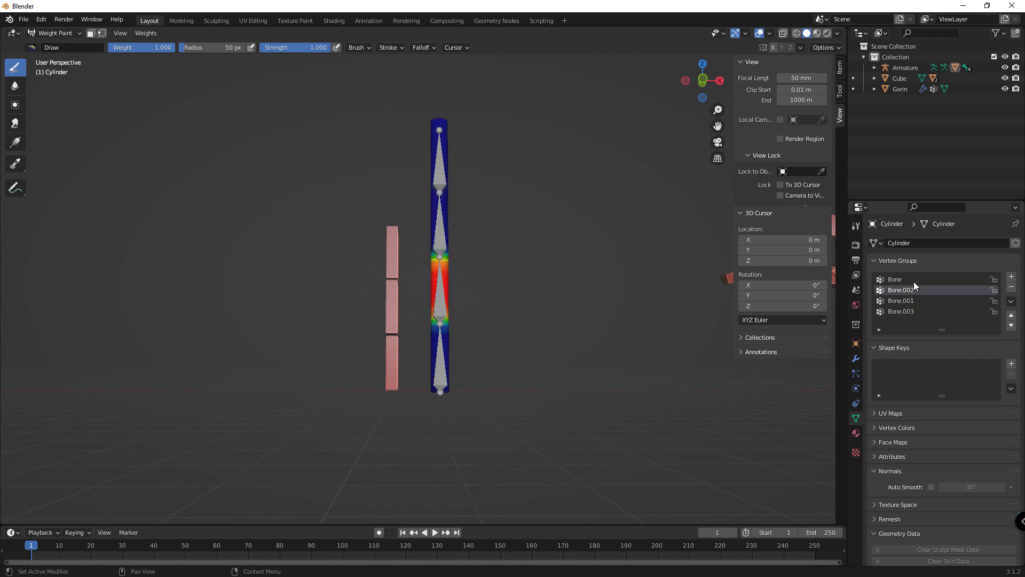
{"action": "left_click", "coordinate": [914, 280]}
{"action": "scroll", "coordinate": [489, 376], "scroll_direction": "up", "scroll_amount": 3}
{"action": "scroll", "coordinate": [459, 365], "scroll_direction": "down", "scroll_amount": 2}
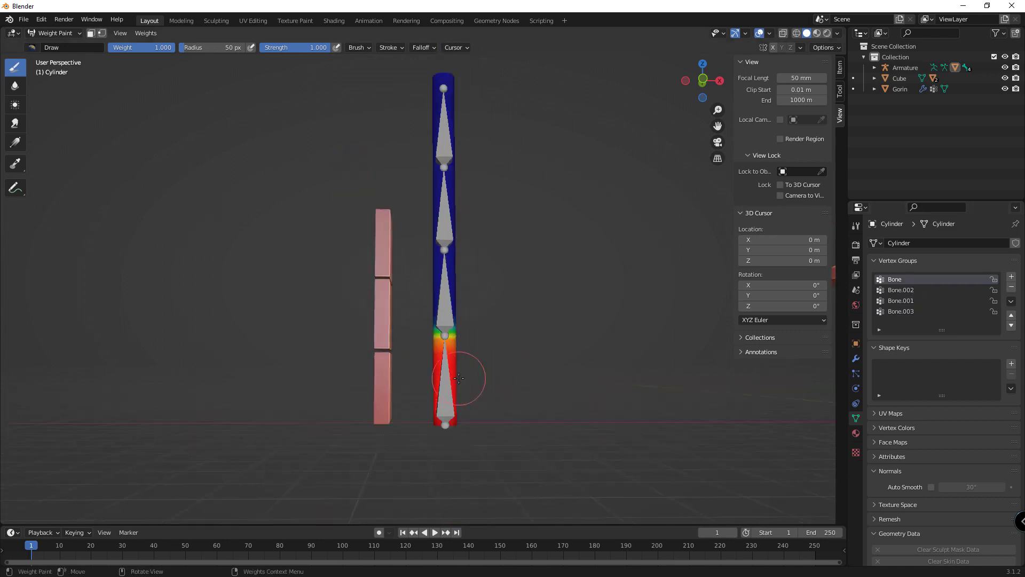
{"action": "scroll", "coordinate": [460, 365], "scroll_direction": "up", "scroll_amount": 3}
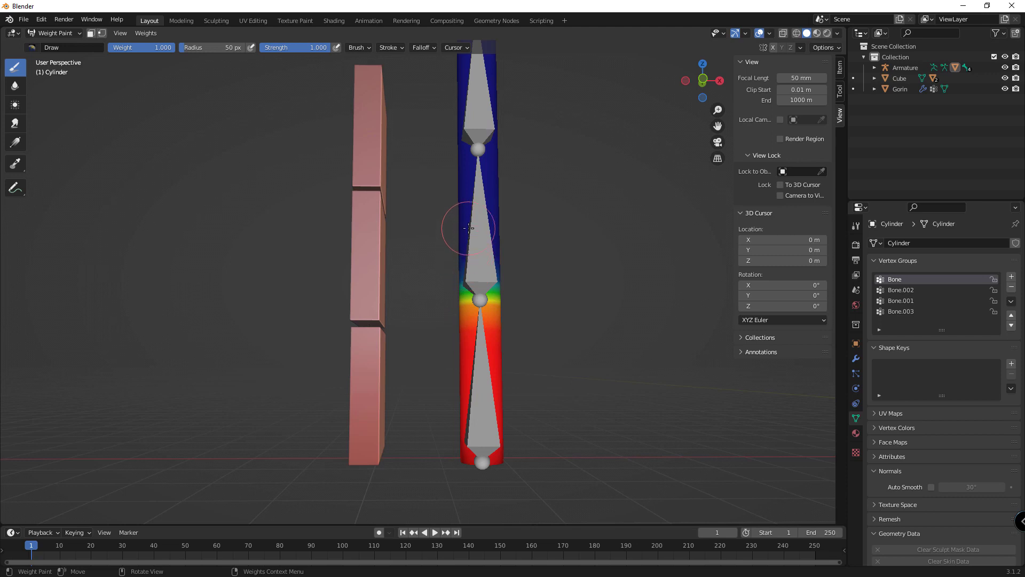
{"action": "left_click", "coordinate": [904, 292]}
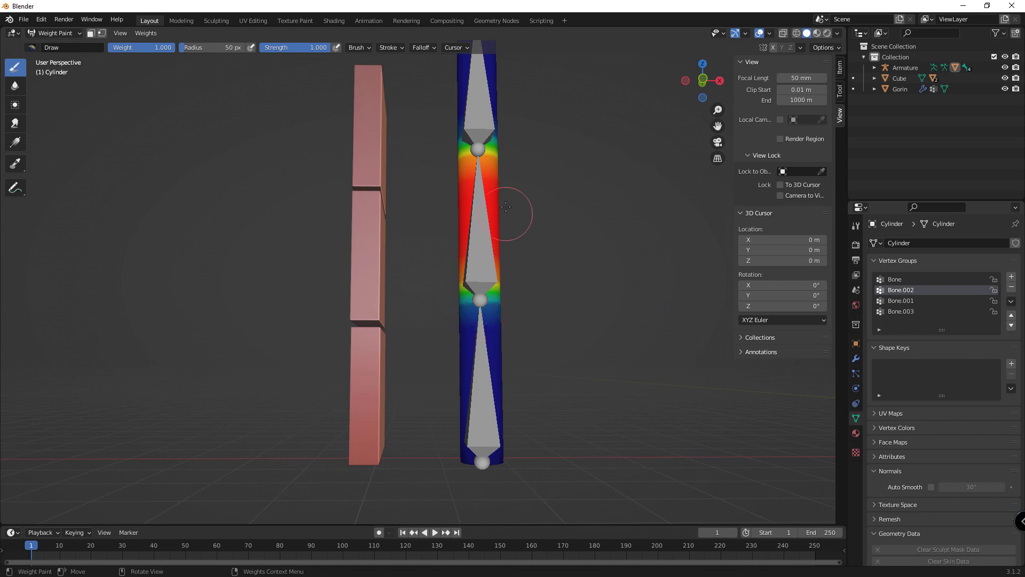
{"action": "scroll", "coordinate": [490, 267], "scroll_direction": "down", "scroll_amount": 3}
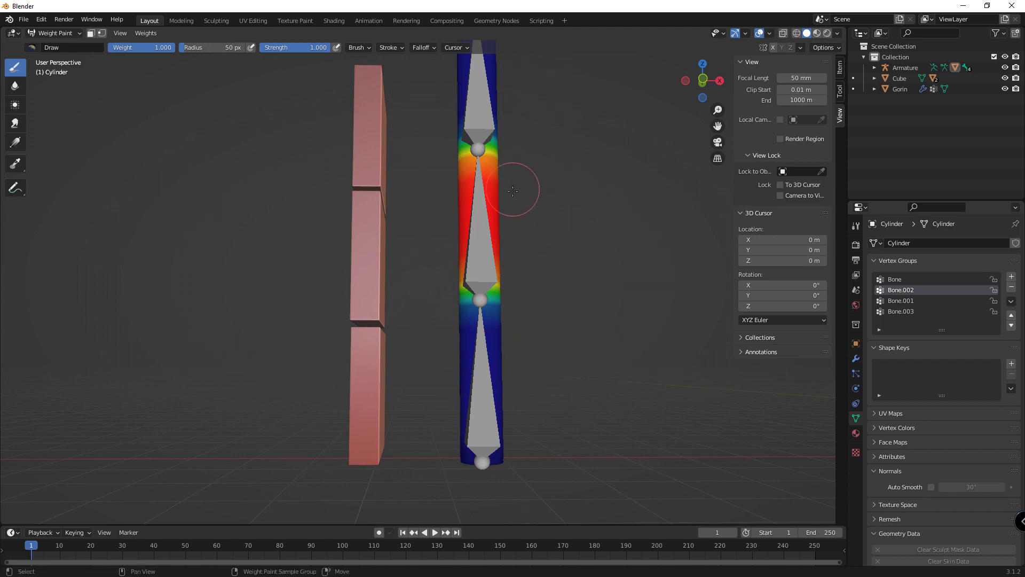
{"action": "middle_click_drag", "start_coordinate": [522, 183], "coordinate": [522, 270], "text": "shift"}
Select the Bone.003 group and paint its weight down over the upper joint
{"action": "left_click", "coordinate": [918, 302]}
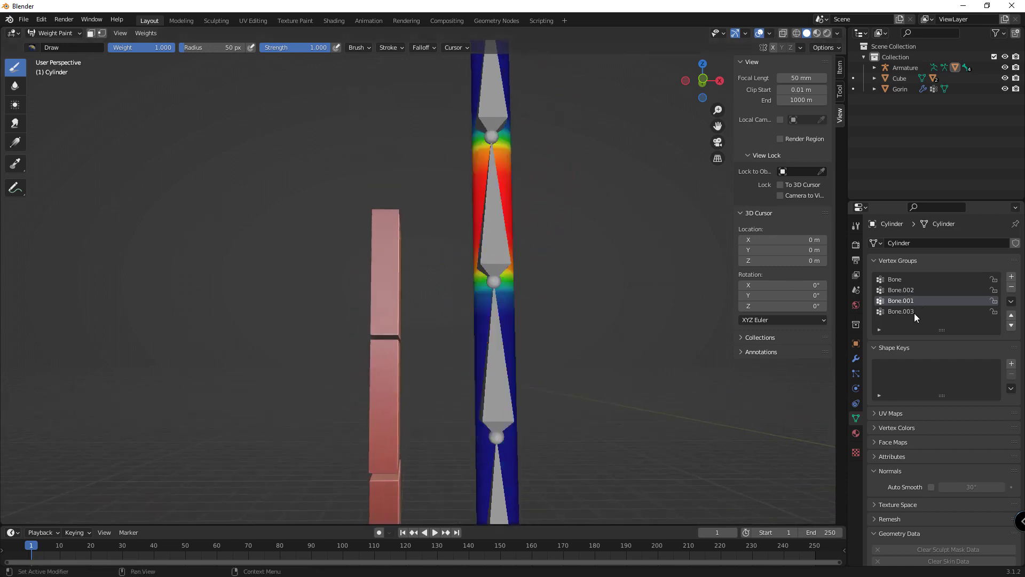
{"action": "left_click", "coordinate": [908, 311]}
{"action": "scroll", "coordinate": [605, 263], "scroll_direction": "down", "scroll_amount": 5}
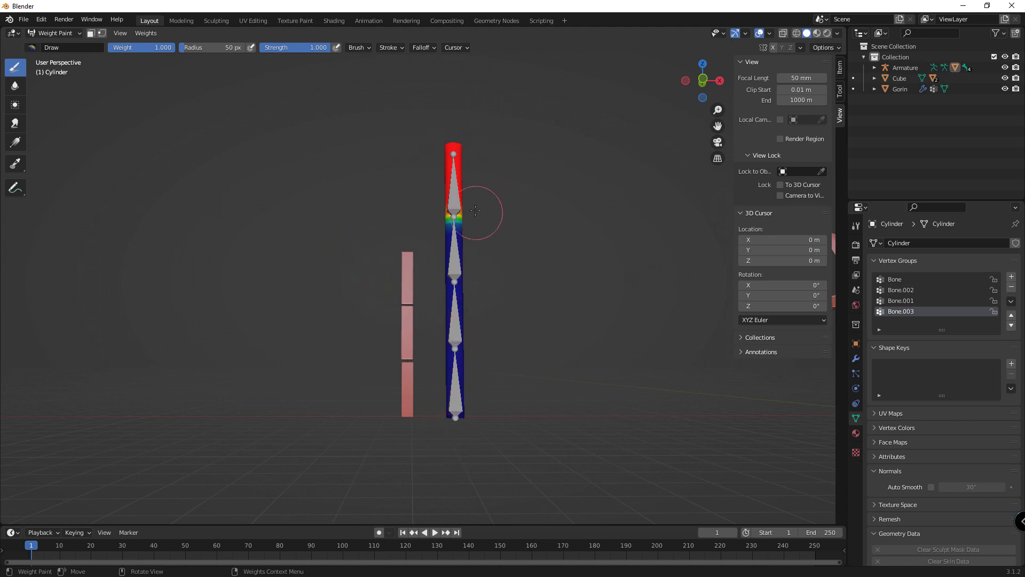
{"action": "scroll", "coordinate": [479, 213], "scroll_direction": "up", "scroll_amount": 3}
{"action": "scroll", "coordinate": [482, 227], "scroll_direction": "up", "scroll_amount": 3}
{"action": "scroll", "coordinate": [481, 227], "scroll_direction": "up", "scroll_amount": 1, "text": "shift"}
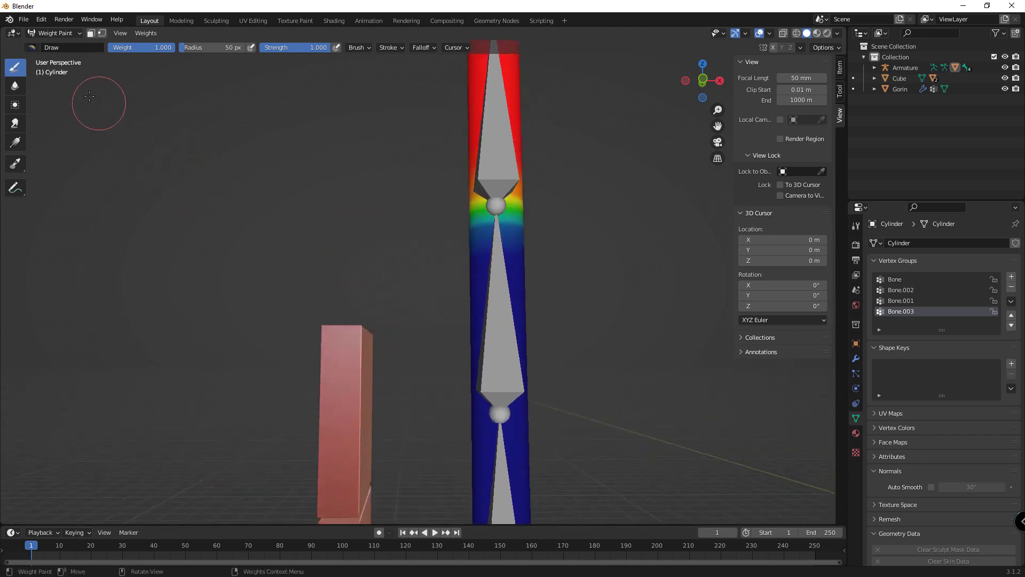
{"action": "mouse_move", "coordinate": [521, 216]}
{"action": "left_mouse_down"}
{"action": "mouse_move", "coordinate": [478, 219]}
{"action": "mouse_move", "coordinate": [528, 183]}
{"action": "left_mouse_up"}
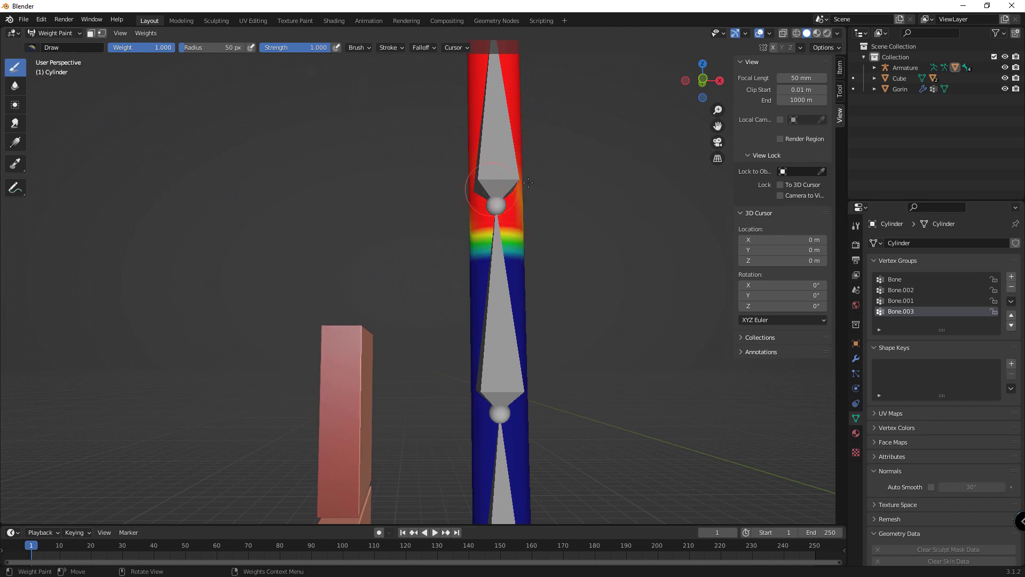
{"action": "mouse_move", "coordinate": [542, 228]}
{"action": "left_mouse_down", "text": "ctrl"}
{"action": "mouse_move", "coordinate": [521, 234]}
{"action": "mouse_move", "coordinate": [386, 165]}
{"action": "left_mouse_up", "text": "ctrl"}
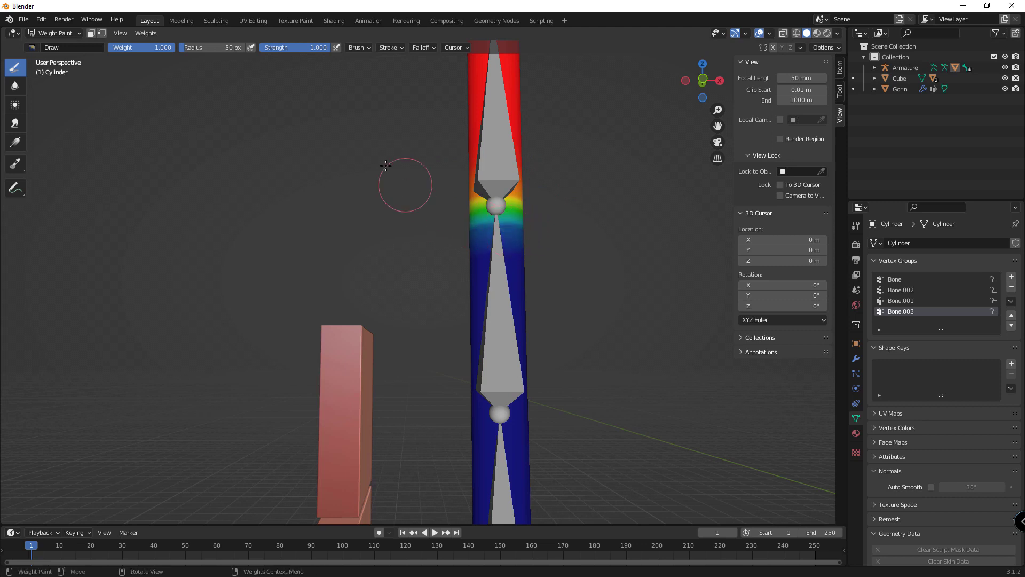
Undo a subtract-brush stroke and blur the Bone.003 weight at the upper joint
{"action": "left_click", "coordinate": [32, 47]}
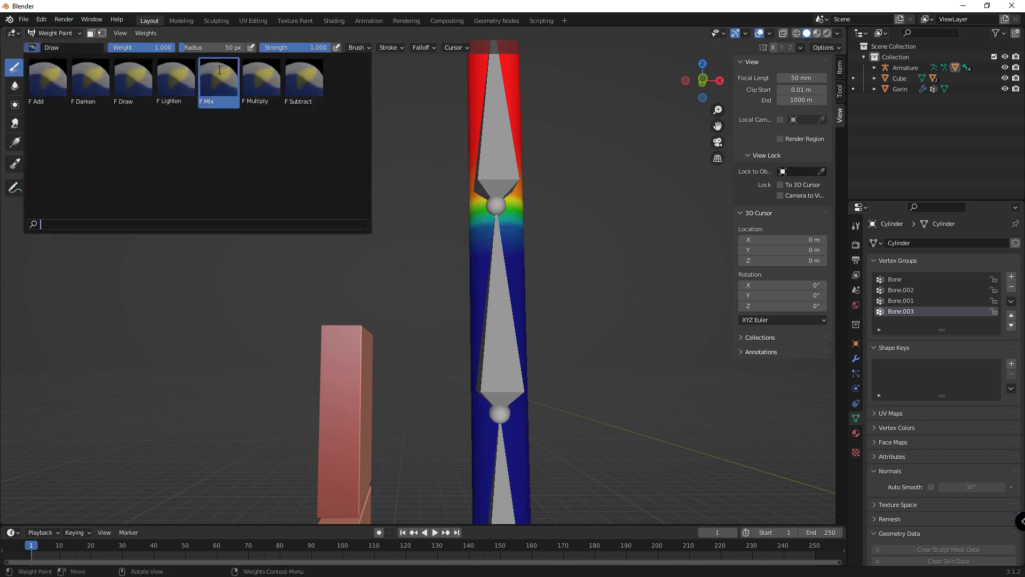
{"action": "left_click", "coordinate": [304, 80]}
{"action": "mouse_move", "coordinate": [446, 222]}
{"action": "left_mouse_down"}
{"action": "mouse_move", "coordinate": [574, 176]}
{"action": "mouse_move", "coordinate": [533, 192]}
{"action": "left_mouse_up"}
{"action": "key", "text": "ctrl+z"}
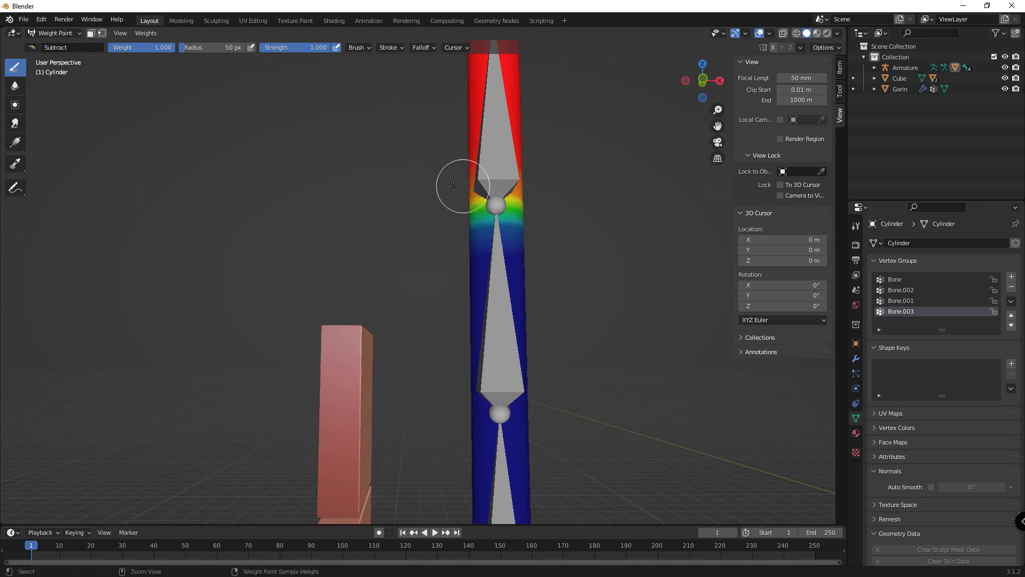
{"action": "left_click", "coordinate": [15, 85]}
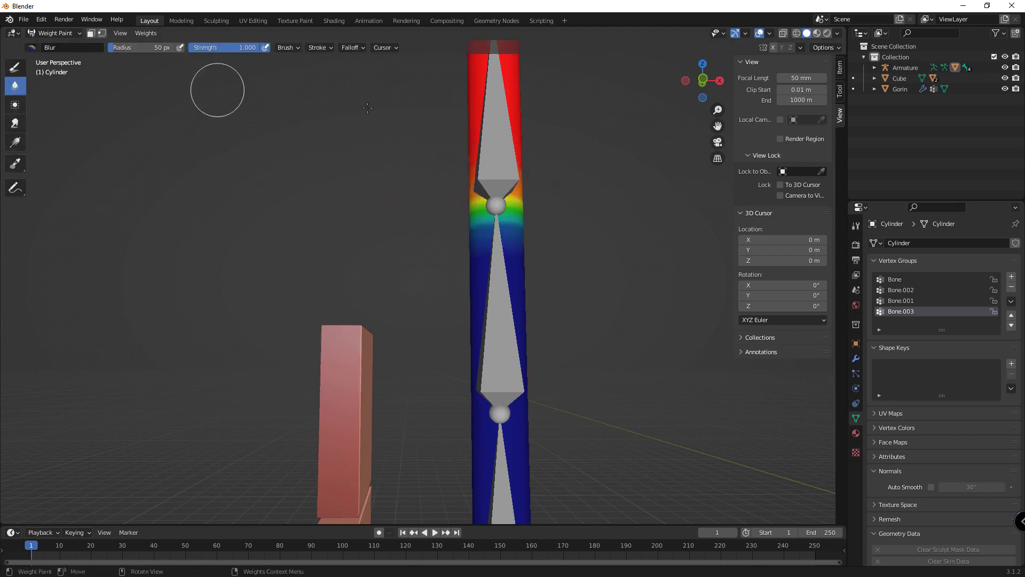
{"action": "left_click_drag", "start_coordinate": [448, 210], "coordinate": [463, 224]}
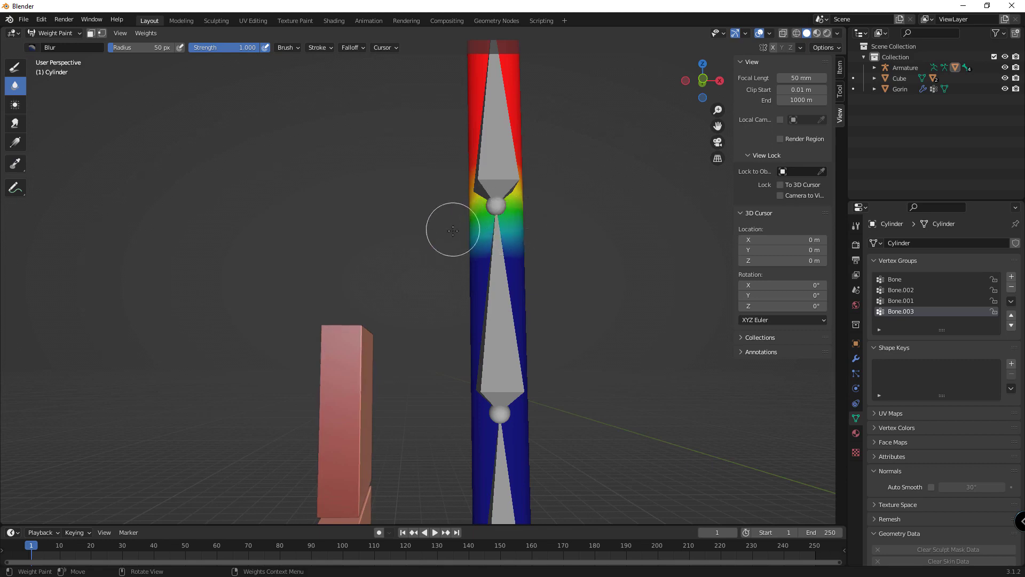
{"action": "mouse_move", "coordinate": [446, 224]}
{"action": "middle_mouse_down"}
{"action": "mouse_move", "coordinate": [577, 230]}
{"action": "mouse_move", "coordinate": [359, 252]}
{"action": "mouse_move", "coordinate": [469, 252]}
{"action": "middle_mouse_up"}
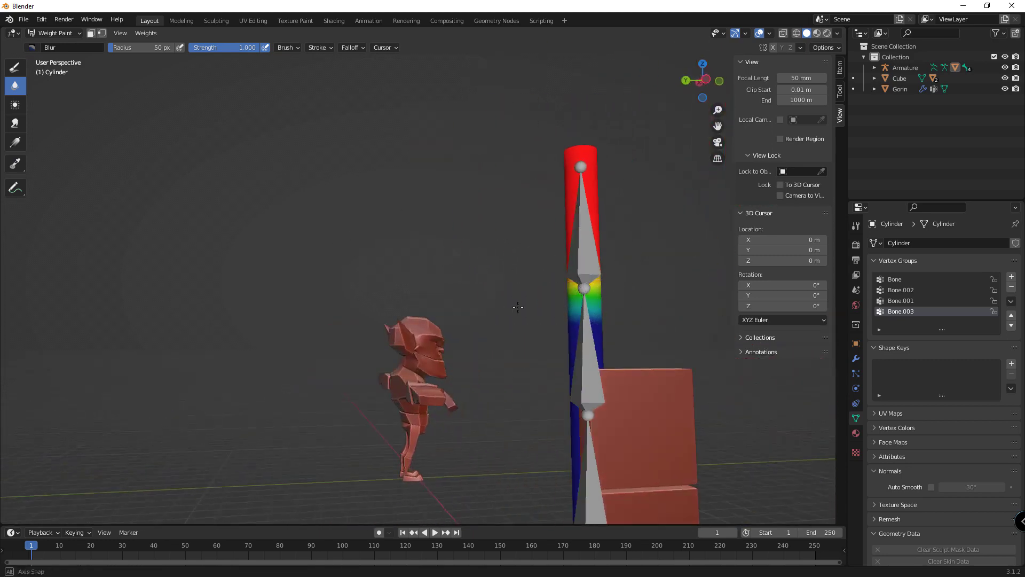
{"action": "mouse_move", "coordinate": [573, 305]}
{"action": "middle_mouse_down"}
{"action": "mouse_move", "coordinate": [641, 297]}
{"action": "mouse_move", "coordinate": [542, 304]}
{"action": "mouse_move", "coordinate": [607, 311]}
{"action": "middle_mouse_up"}
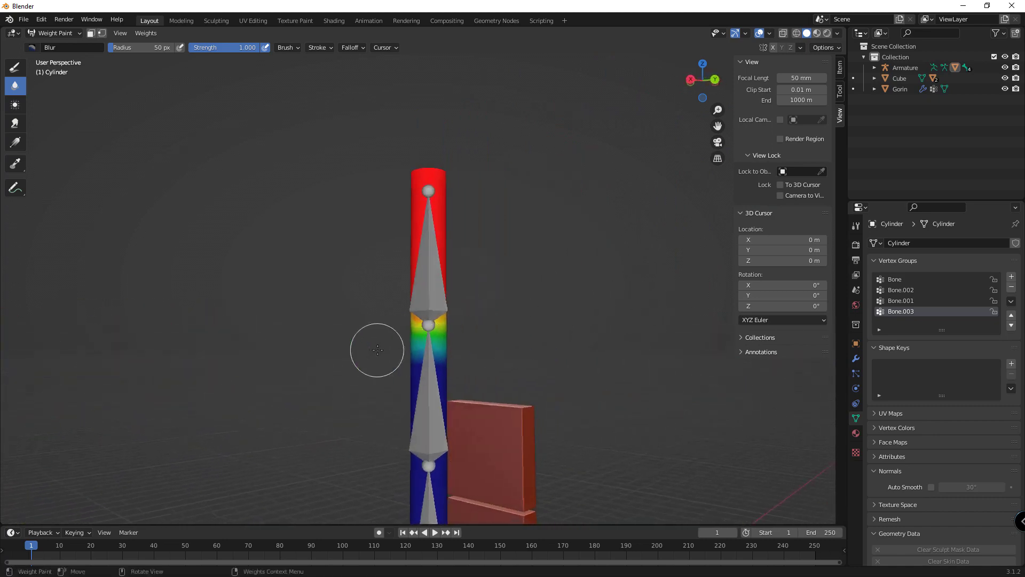
{"action": "mouse_move", "coordinate": [394, 328]}
{"action": "middle_mouse_down"}
{"action": "mouse_move", "coordinate": [482, 319]}
{"action": "mouse_move", "coordinate": [457, 314]}
{"action": "middle_mouse_up"}
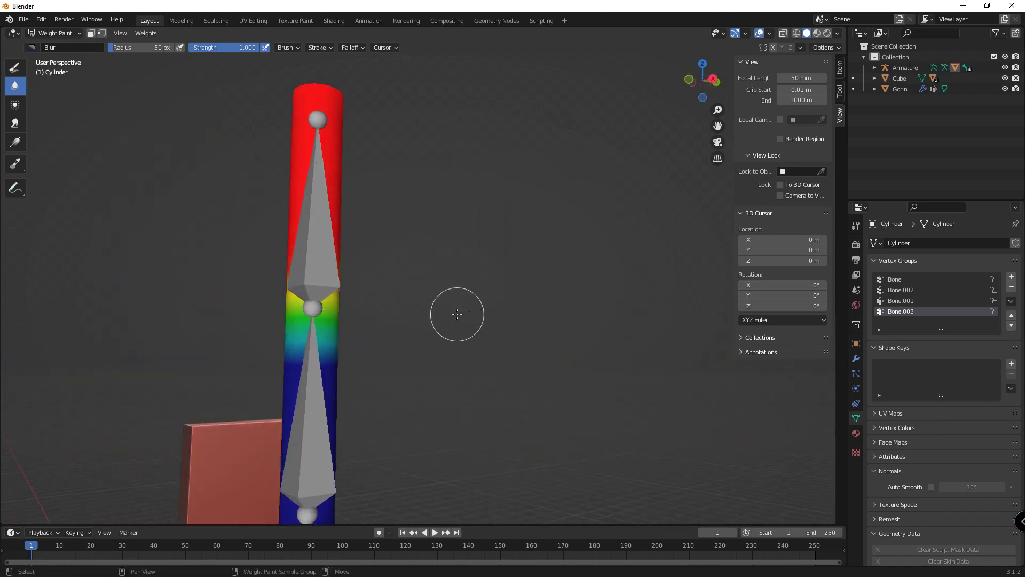
{"action": "mouse_move", "coordinate": [354, 298]}
{"action": "middle_mouse_down"}
{"action": "mouse_move", "coordinate": [471, 313]}
{"action": "mouse_move", "coordinate": [264, 314]}
{"action": "mouse_move", "coordinate": [435, 322]}
{"action": "mouse_move", "coordinate": [547, 185]}
{"action": "middle_mouse_up"}
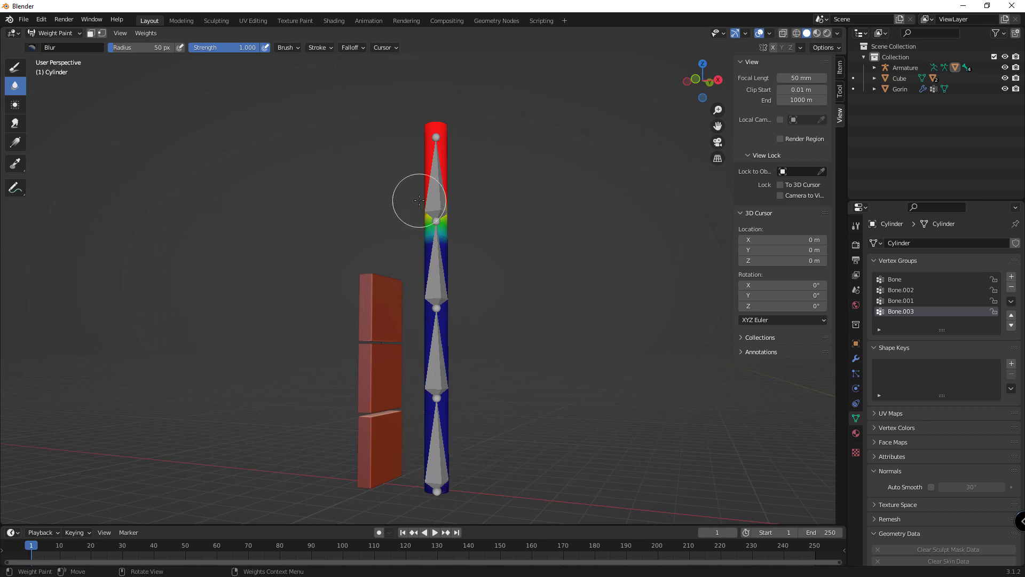
Try a weight gradient and undo it, then set the Draw brush strength to 1.000
{"action": "left_click", "coordinate": [14, 142]}
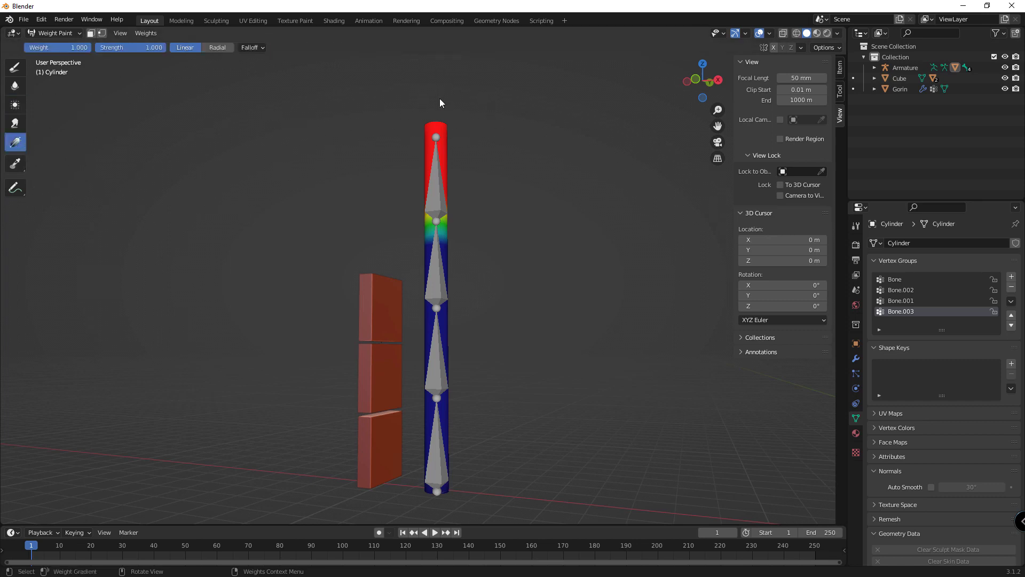
{"action": "left_click_drag", "start_coordinate": [434, 126], "coordinate": [442, 511]}
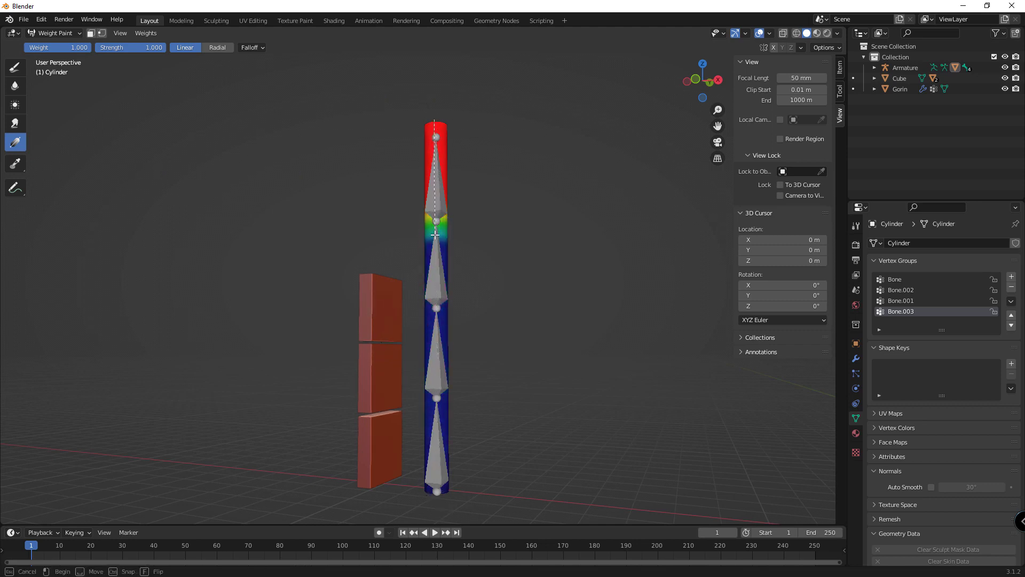
{"action": "left_click_drag", "start_coordinate": [442, 511], "coordinate": [438, 256]}
{"action": "key", "text": "ctrl+z"}
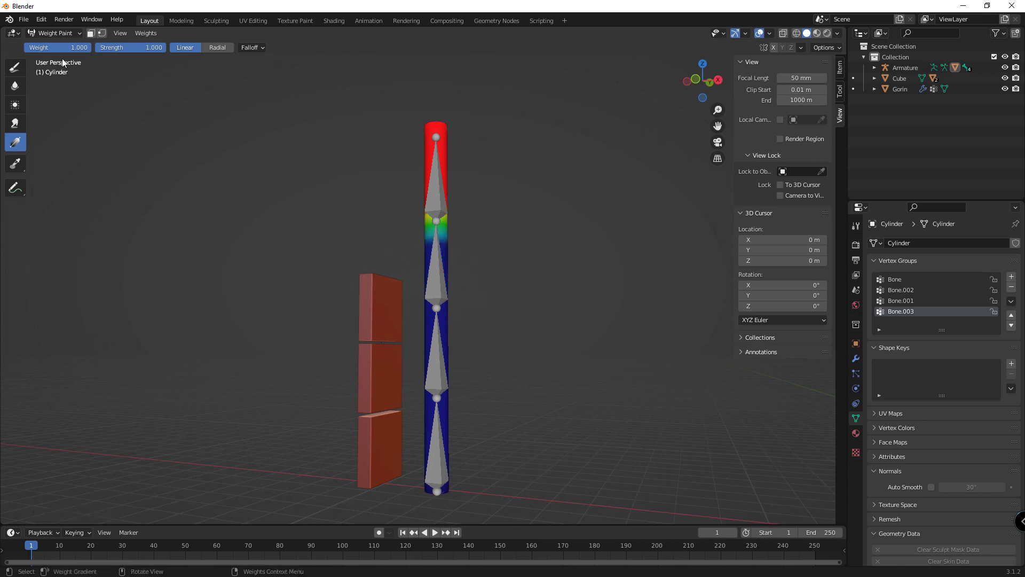
{"action": "left_click", "coordinate": [9, 71]}
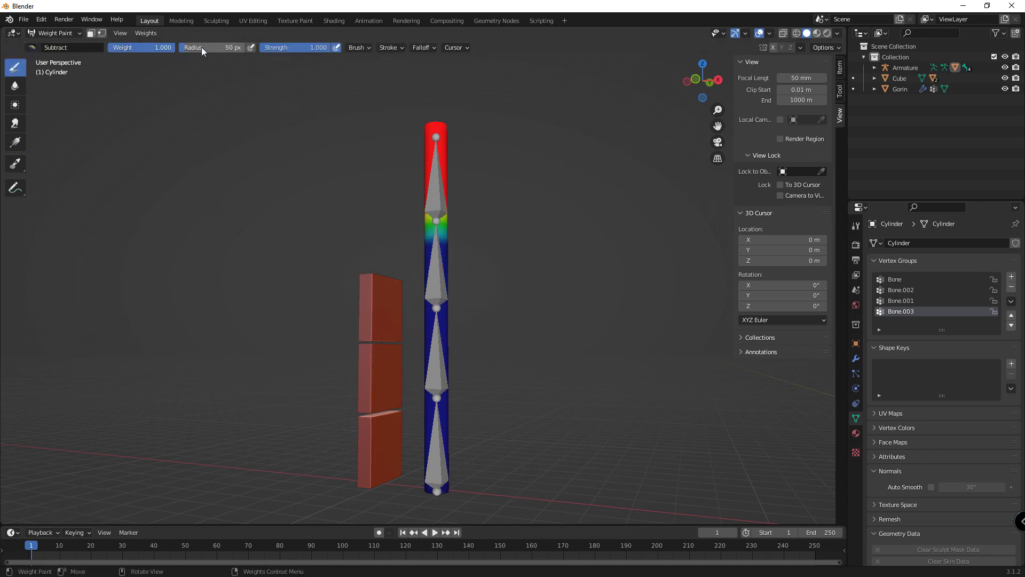
{"action": "left_click_drag", "start_coordinate": [299, 47], "coordinate": [345, 48]}
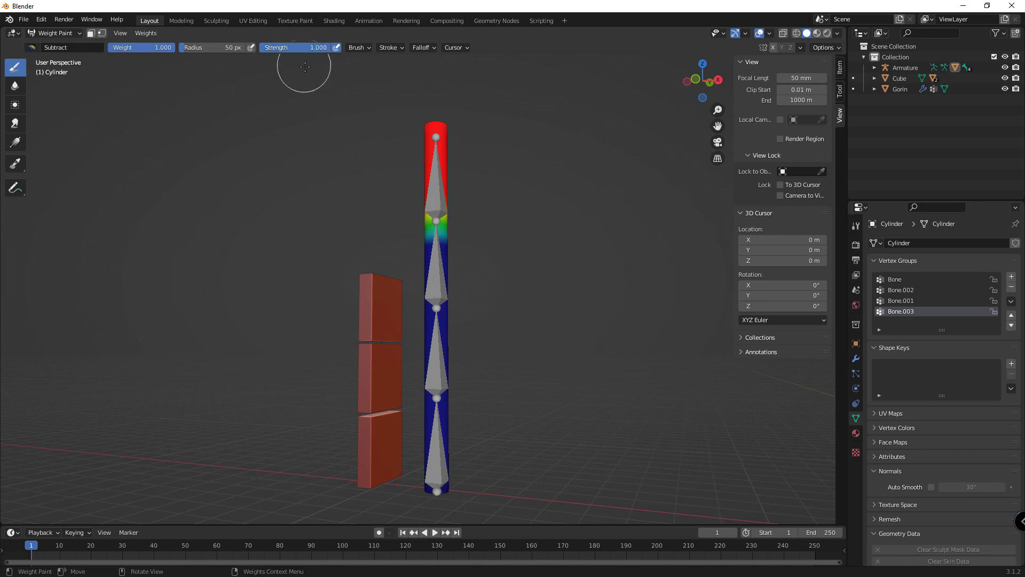
{"action": "left_click", "coordinate": [388, 49]}
Return to Object Mode and select the armature
{"action": "mouse_move", "coordinate": [357, 47]}
{"action": "left_click", "coordinate": [14, 33]}
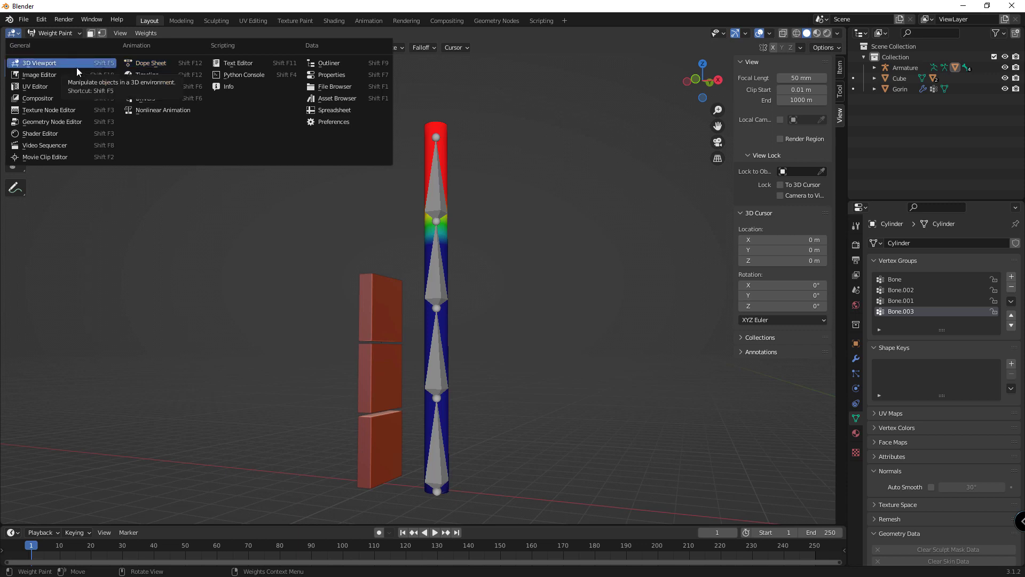
{"action": "left_click", "coordinate": [75, 68]}
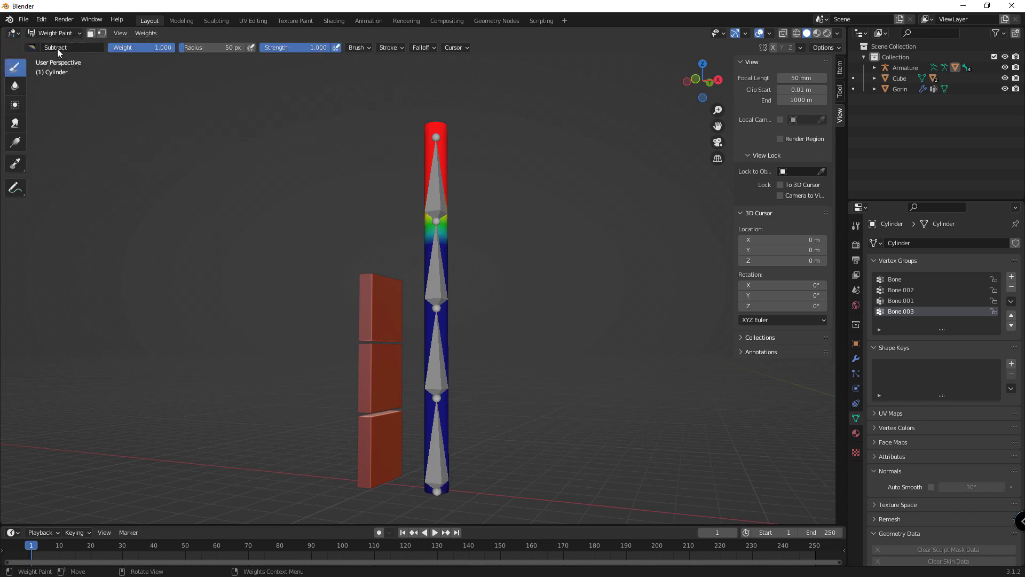
{"action": "left_click", "coordinate": [35, 35]}
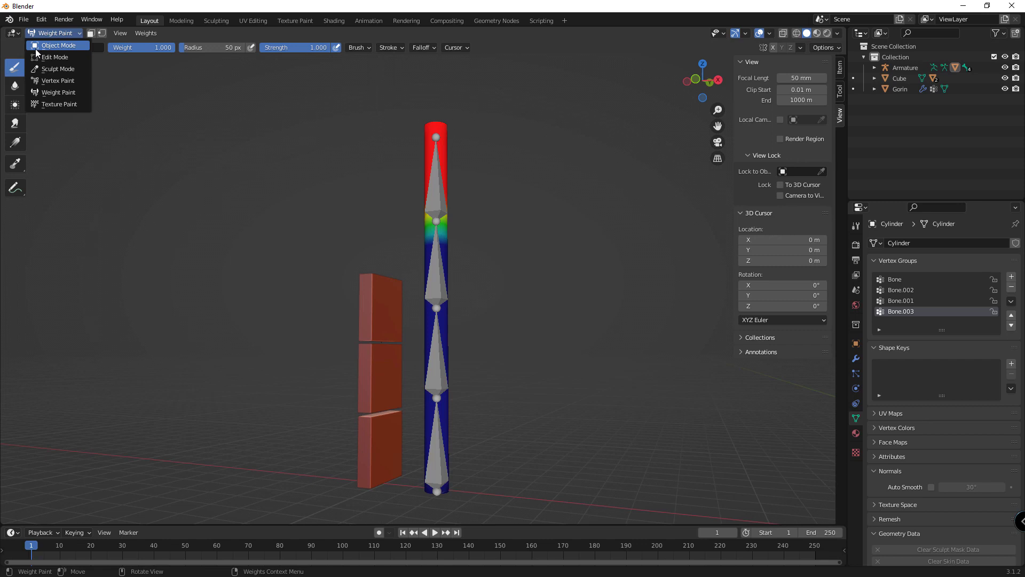
{"action": "left_click", "coordinate": [54, 46]}
{"action": "left_click", "coordinate": [480, 170]}
Select the armature and try moving it twice, cancelling both moves so it stays in place
{"action": "left_click", "coordinate": [443, 193]}
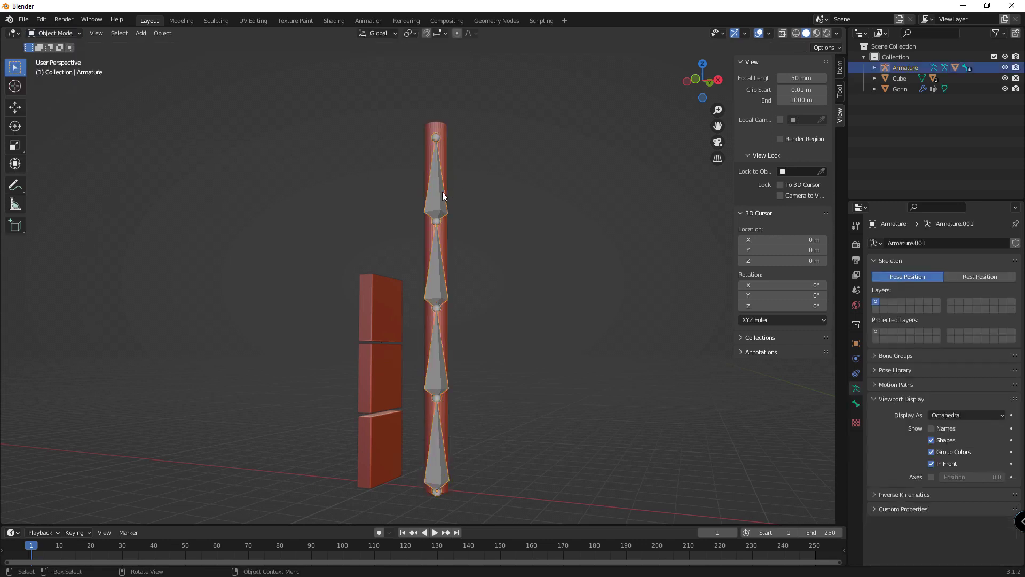
{"action": "key", "text": "g"}
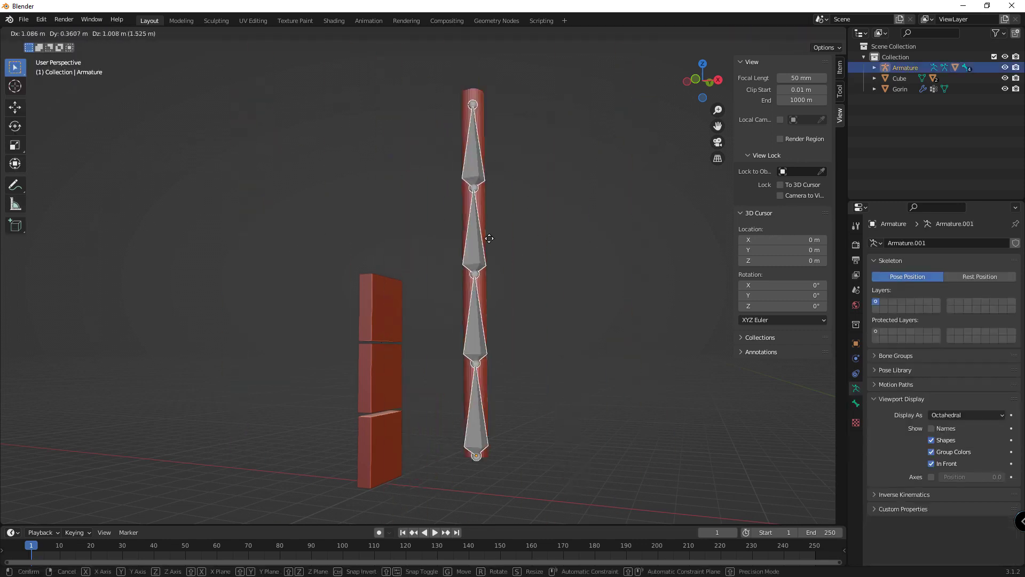
{"action": "right_click", "coordinate": [530, 176]}
{"action": "middle_click_drag", "start_coordinate": [470, 235], "coordinate": [488, 263]}
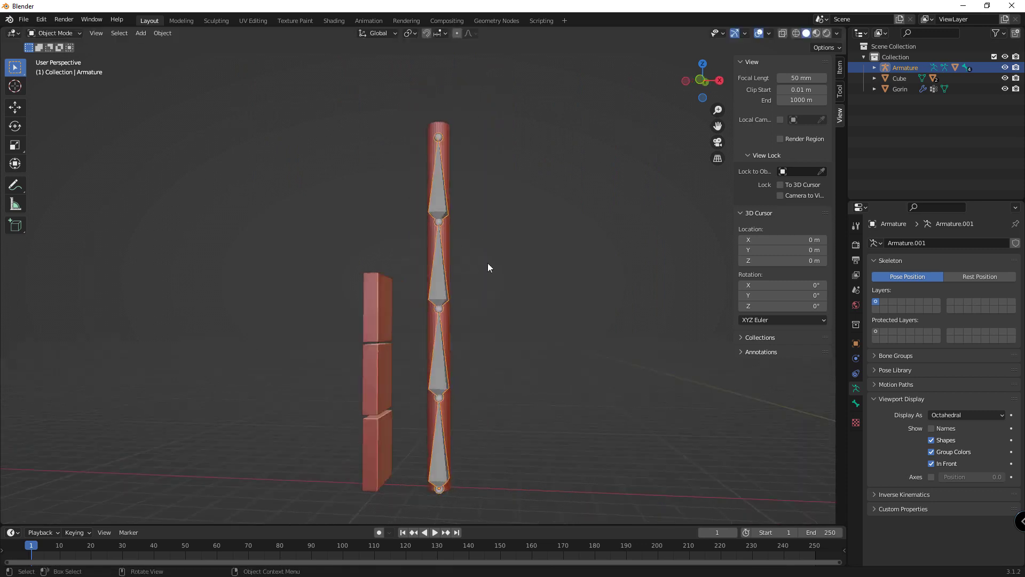
{"action": "key", "text": "g"}
{"action": "right_click", "coordinate": [534, 248]}
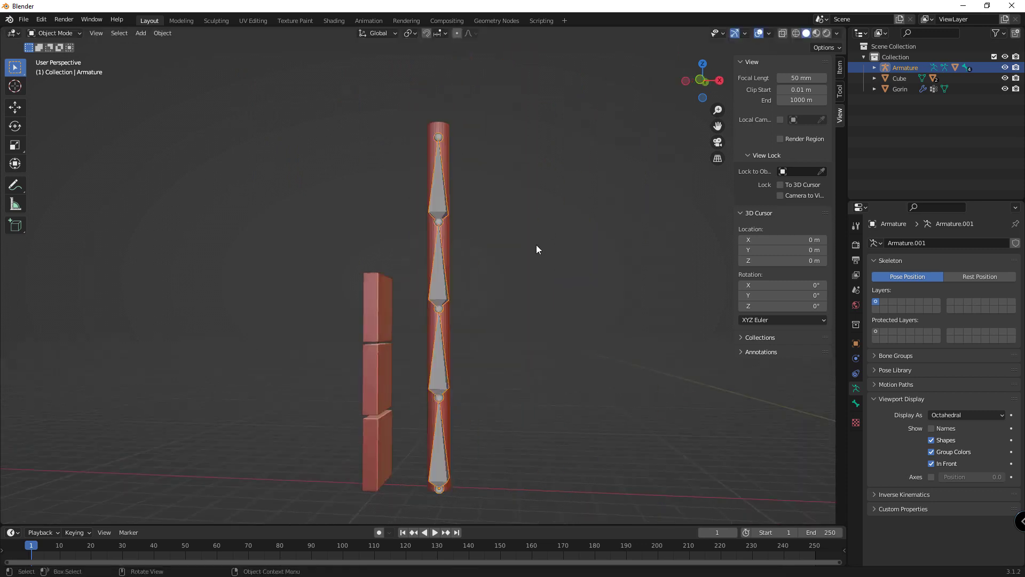
Click the cylinder, then make the armature the active object again
{"action": "left_click", "coordinate": [439, 368]}
{"action": "left_click", "coordinate": [437, 452]}
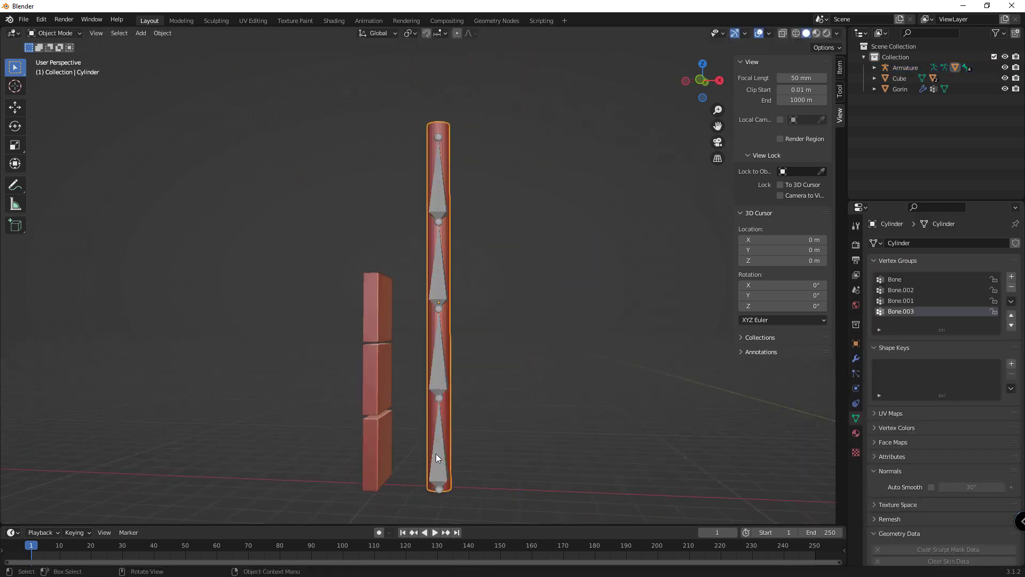
{"action": "left_click", "coordinate": [436, 456]}
{"action": "left_click", "coordinate": [436, 352]}
{"action": "left_click", "coordinate": [438, 257]}
{"action": "left_click", "coordinate": [441, 230]}
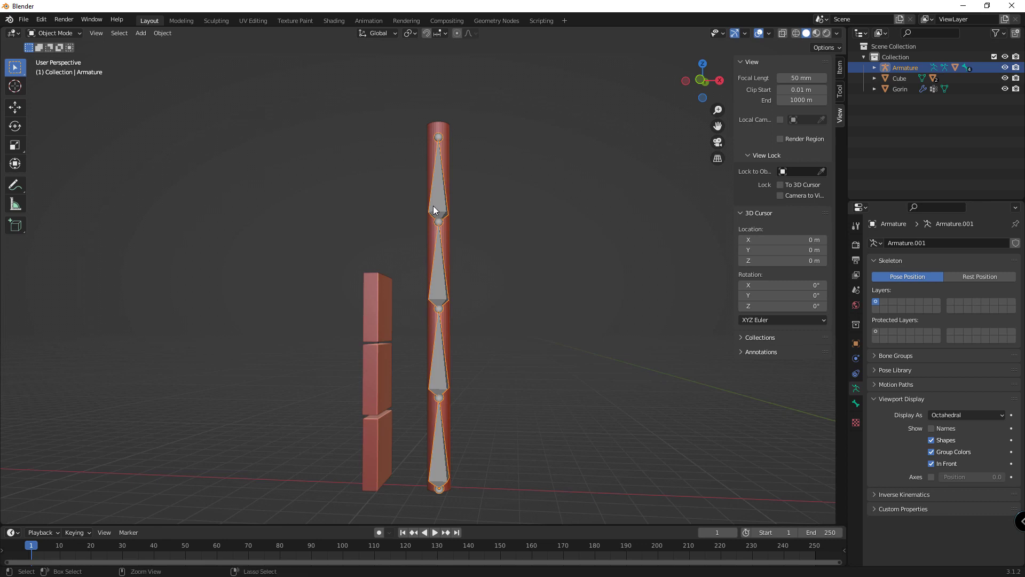
Switch the armature into Pose Mode with the top bone Bone.003 selected
{"action": "key", "text": "ctrl+Tab"}
{"action": "left_click", "coordinate": [437, 197]}
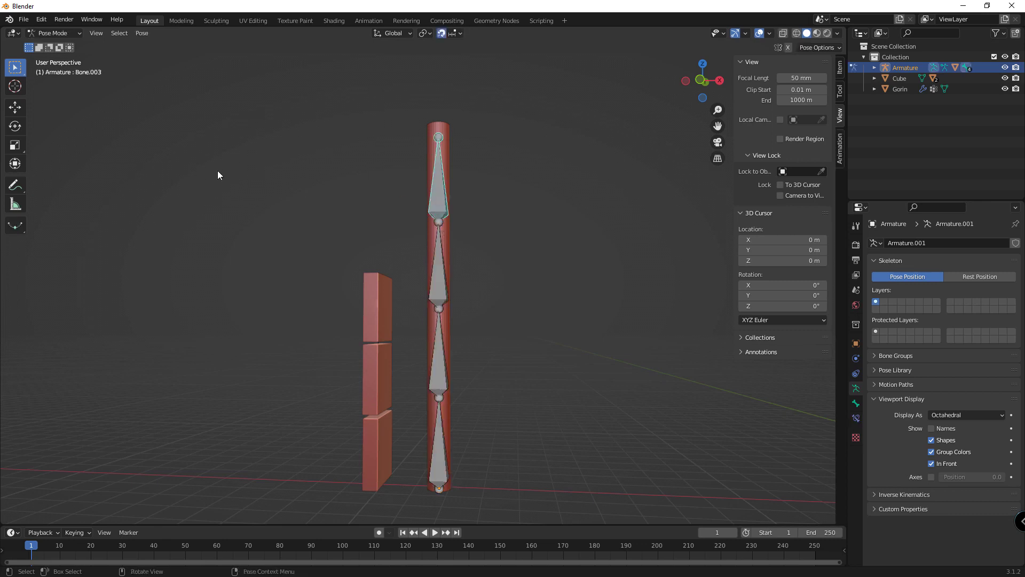
{"action": "left_click", "coordinate": [51, 35]}
{"action": "left_click", "coordinate": [37, 70]}
Test-rotate all four bones in turn, top to bottom, cancelling every rotation
{"action": "key", "text": "r"}
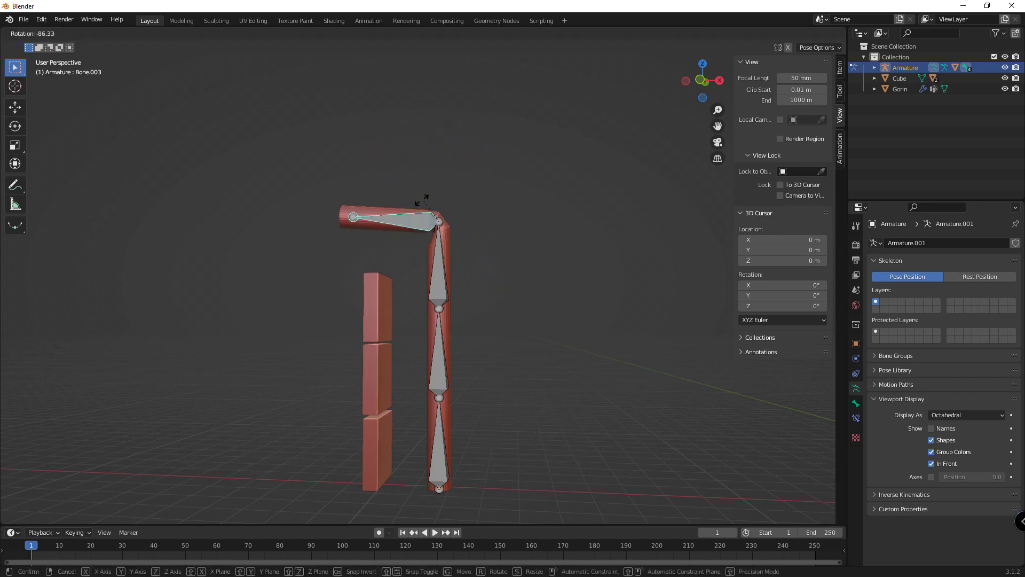
{"action": "key", "text": "Escape"}
{"action": "left_click", "coordinate": [441, 271]}
{"action": "key", "text": "r"}
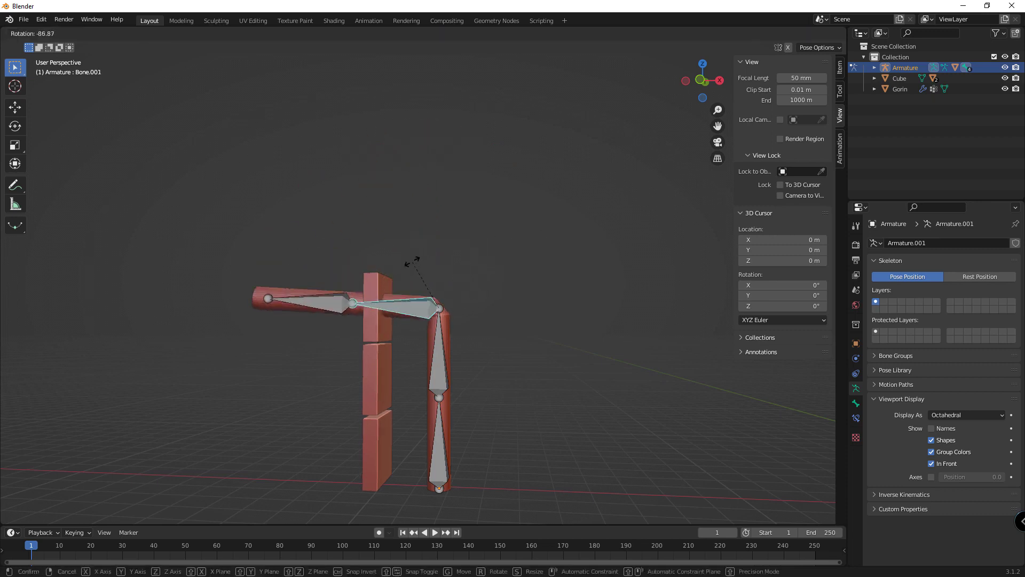
{"action": "key", "text": "Escape"}
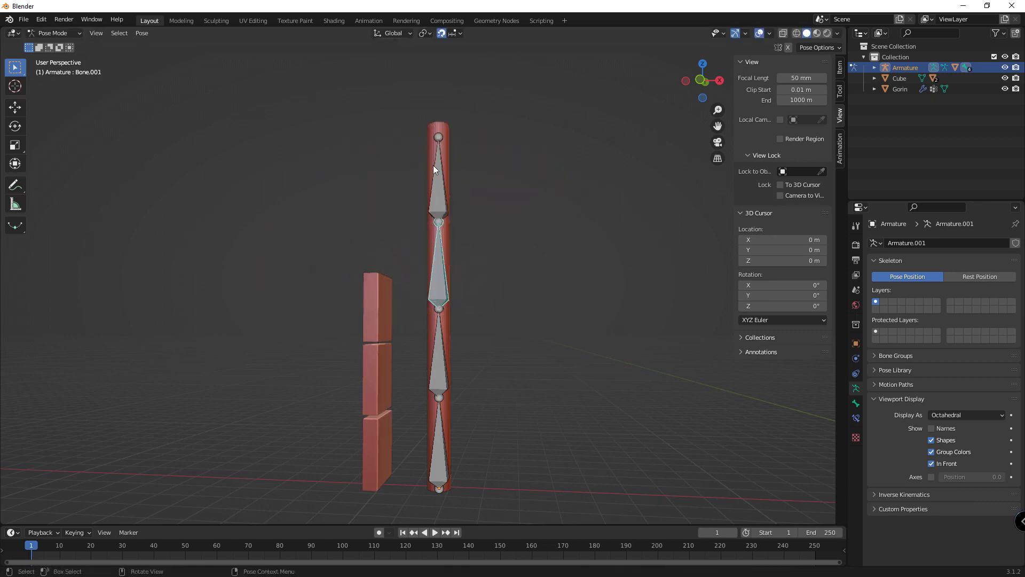
{"action": "left_click", "coordinate": [435, 357]}
{"action": "key", "text": "r"}
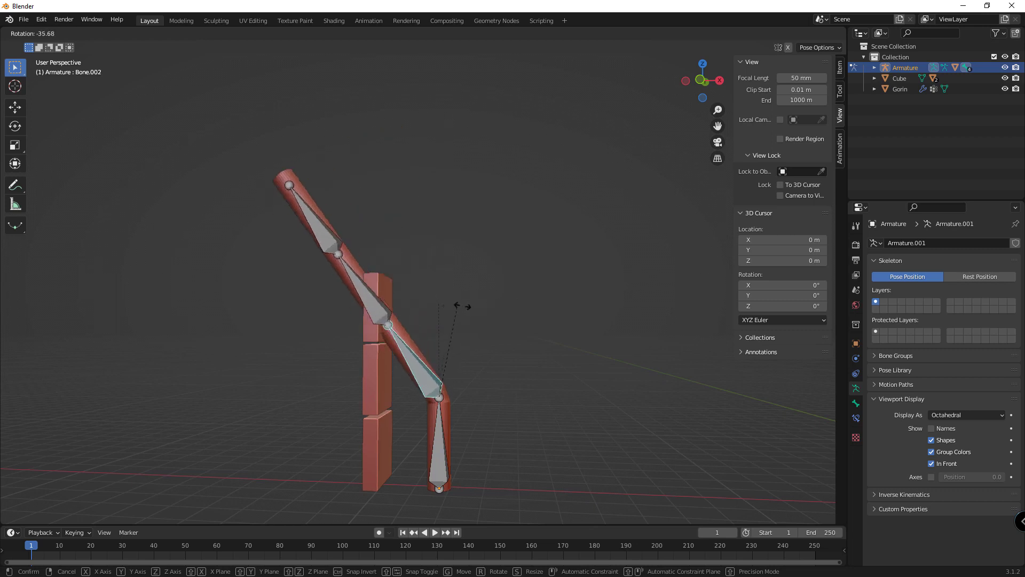
{"action": "key", "text": "Escape"}
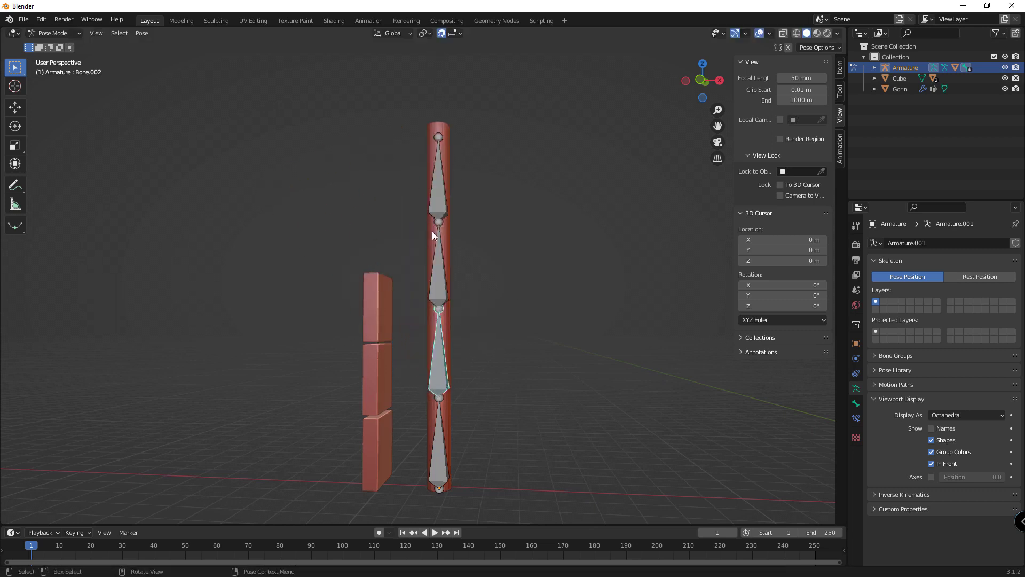
{"action": "left_click", "coordinate": [443, 486]}
{"action": "key", "text": "r"}
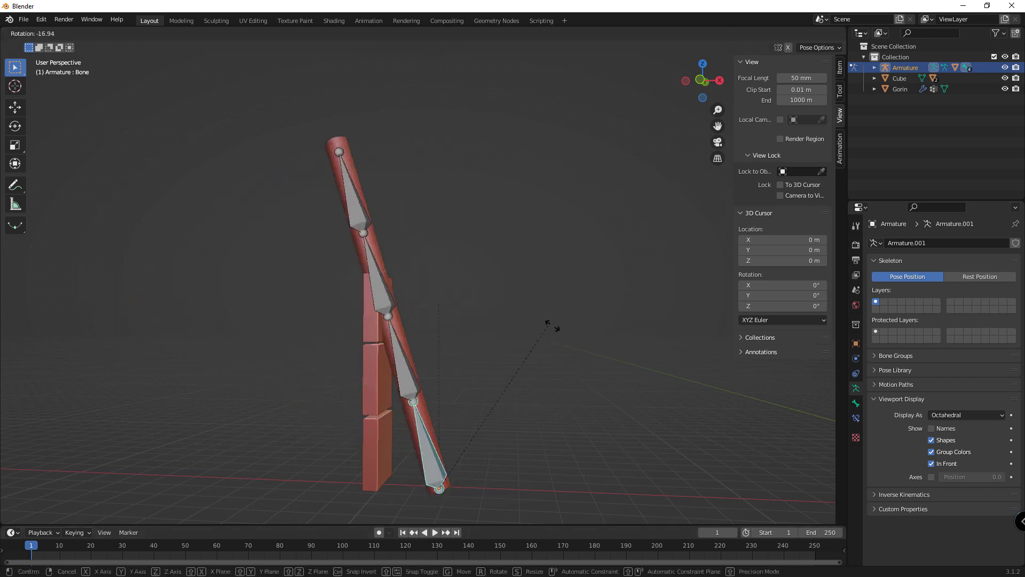
{"action": "key", "text": "Escape"}
Select each bone in turn, deselect all, then reselect the top bone Bone.003
{"action": "left_click", "coordinate": [438, 210]}
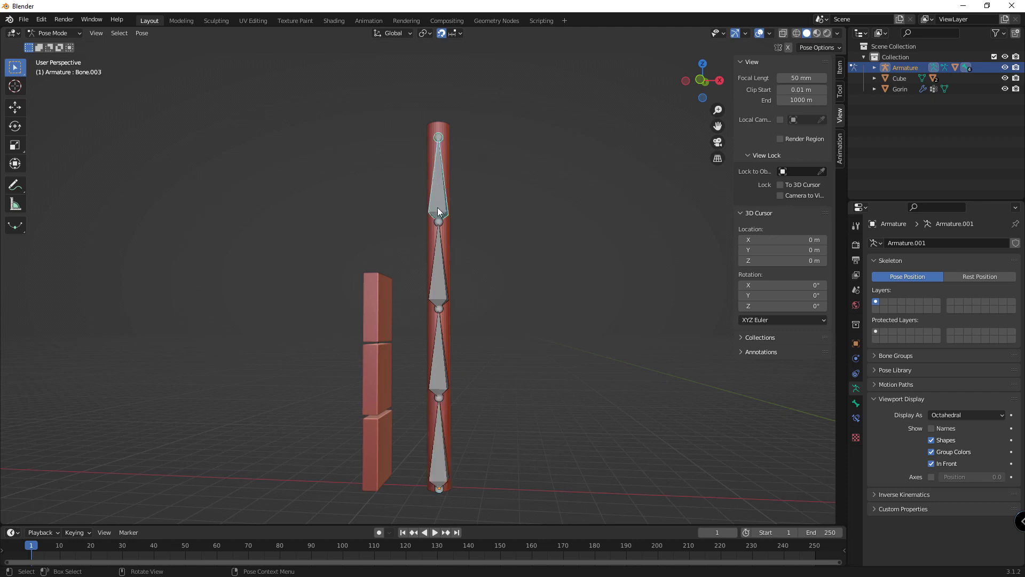
{"action": "left_click", "coordinate": [435, 294]}
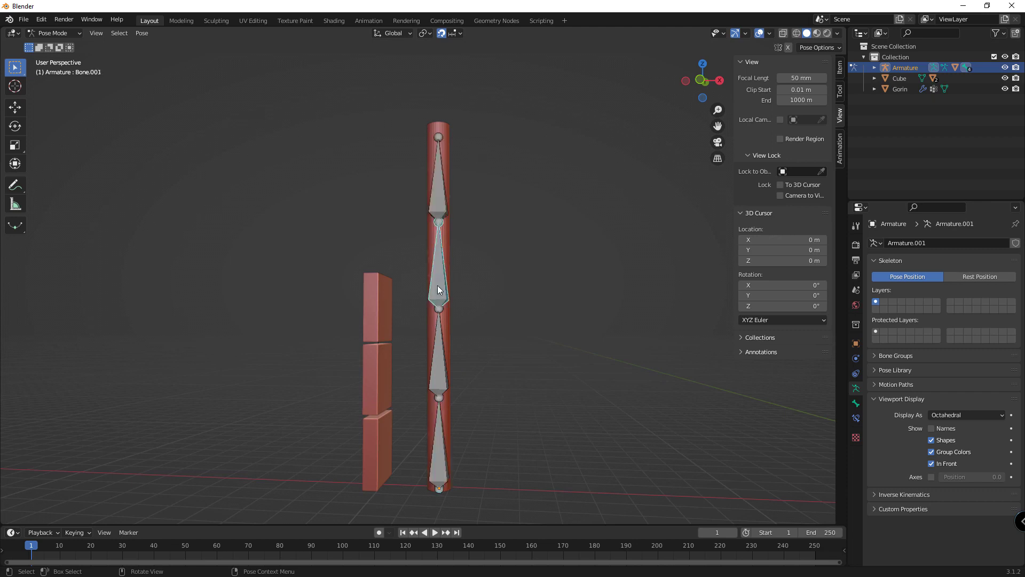
{"action": "left_click", "coordinate": [433, 364]}
{"action": "left_click", "coordinate": [430, 432]}
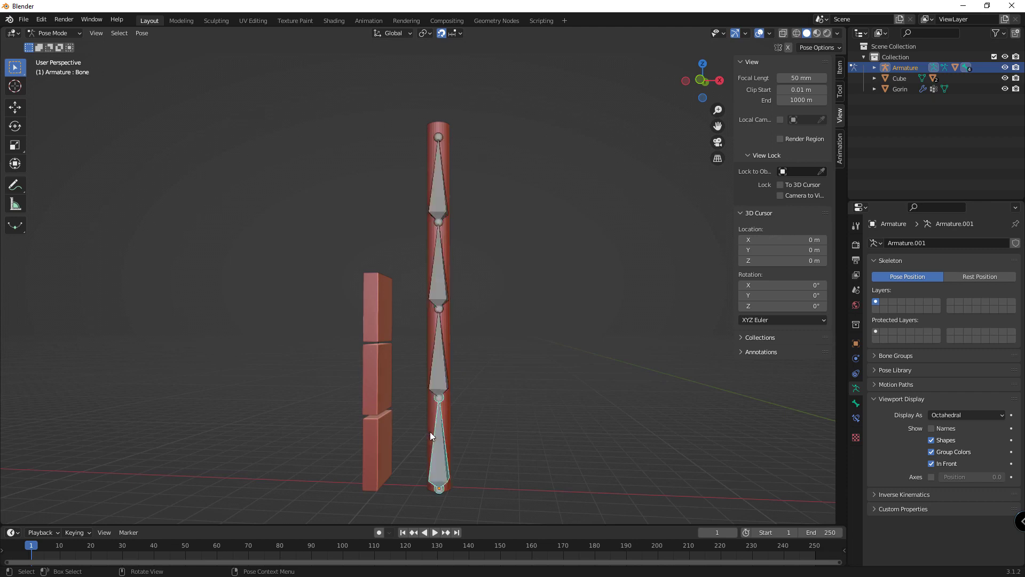
{"action": "left_click", "coordinate": [390, 376]}
{"action": "left_click_drag", "start_coordinate": [498, 88], "coordinate": [413, 225]}
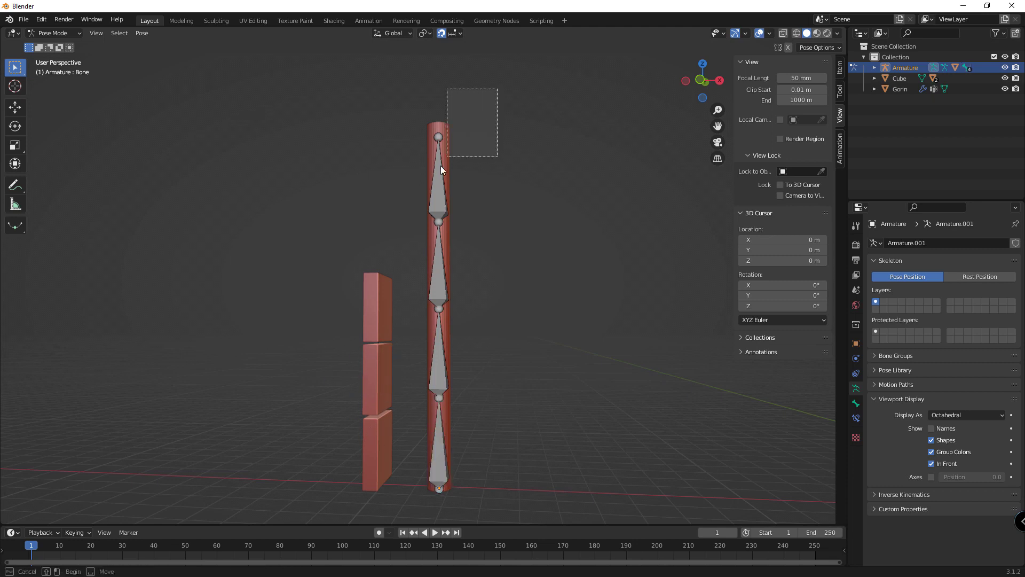
{"action": "left_click", "coordinate": [546, 212]}
{"action": "left_click", "coordinate": [441, 201]}
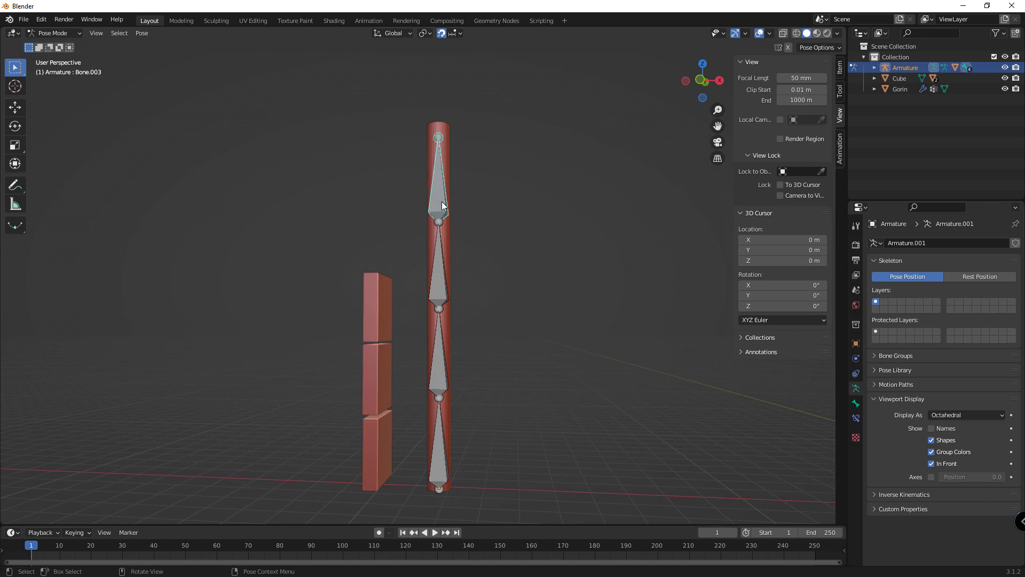
Test-rotate Bone.003, a middle bone, Bone.002 and Bone.001, cancelling each, then enter Edit Mode
{"action": "key", "text": "r"}
{"action": "key", "text": "Escape"}
{"action": "left_click", "coordinate": [447, 274]}
{"action": "key", "text": "r"}
{"action": "key", "text": "Escape"}
{"action": "left_click", "coordinate": [441, 357]}
{"action": "key", "text": "r"}
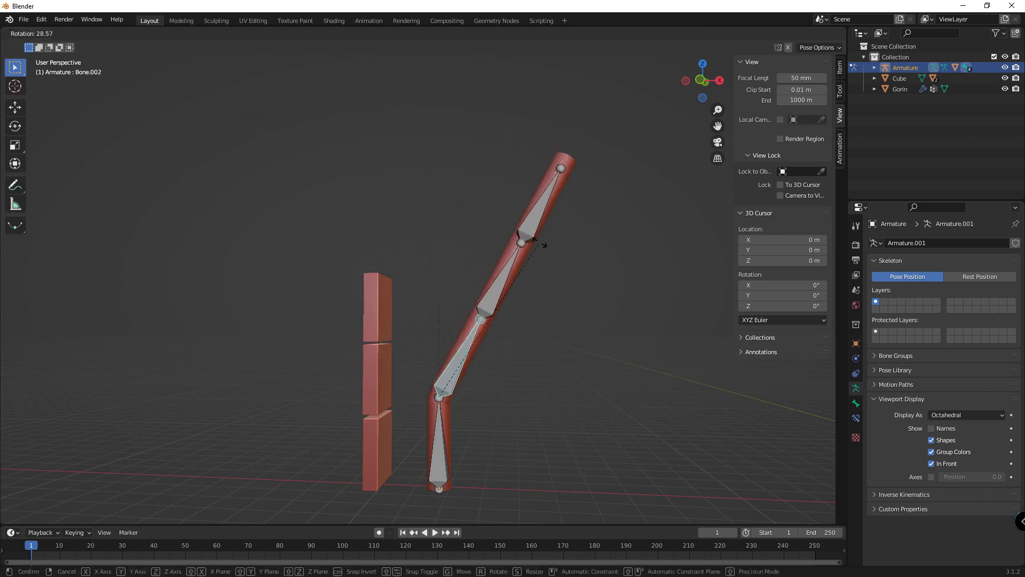
{"action": "key", "text": "Escape"}
{"action": "left_click", "coordinate": [438, 263]}
{"action": "key", "text": "r"}
{"action": "key", "text": "Escape"}
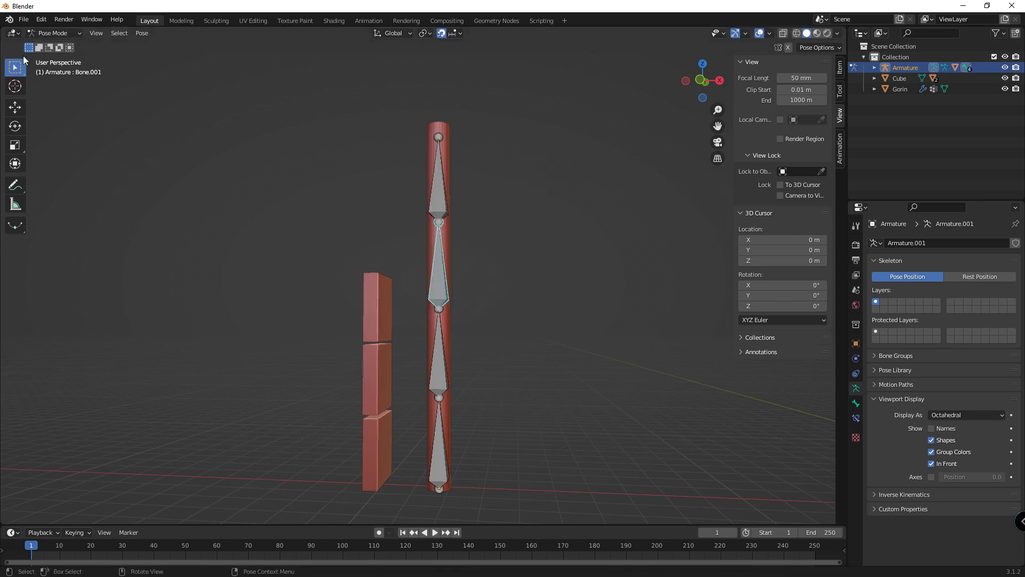
{"action": "left_click", "coordinate": [53, 33]}
{"action": "left_click", "coordinate": [48, 57]}
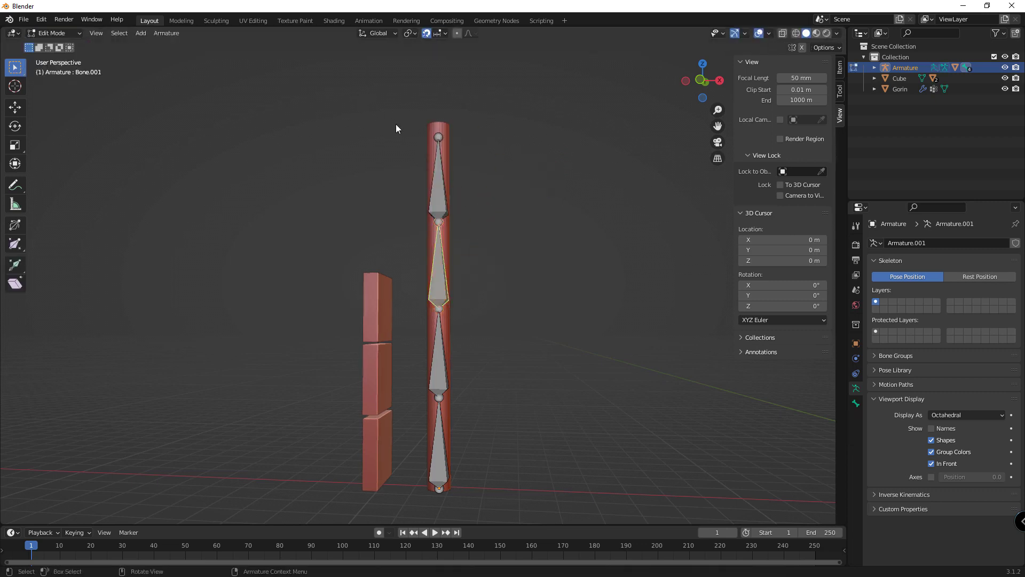
Clear the parent of the top bone Bone.003 with Alt+P
{"action": "left_click", "coordinate": [442, 199]}
{"action": "key", "text": "alt+p"}
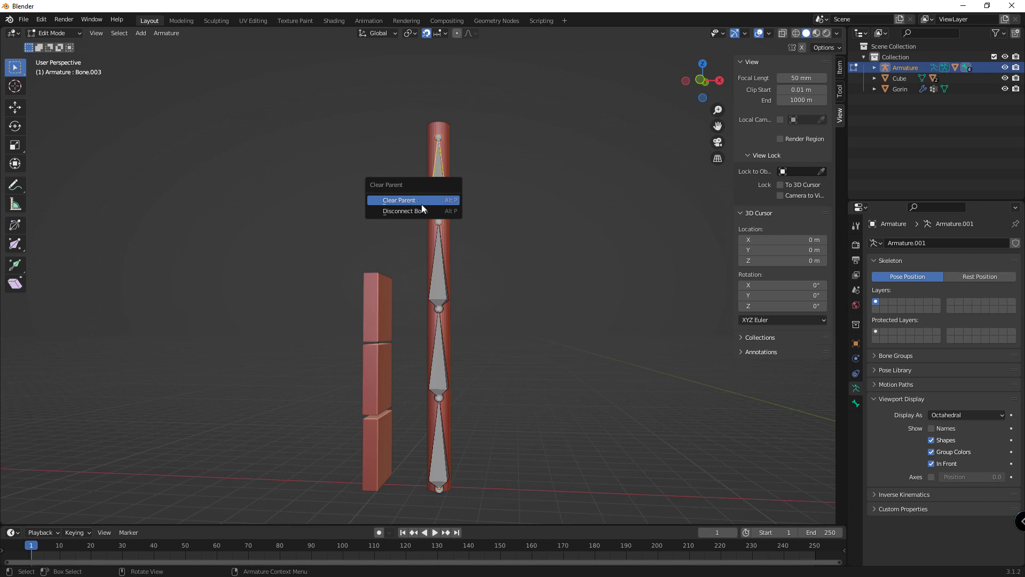
{"action": "left_click", "coordinate": [393, 210]}
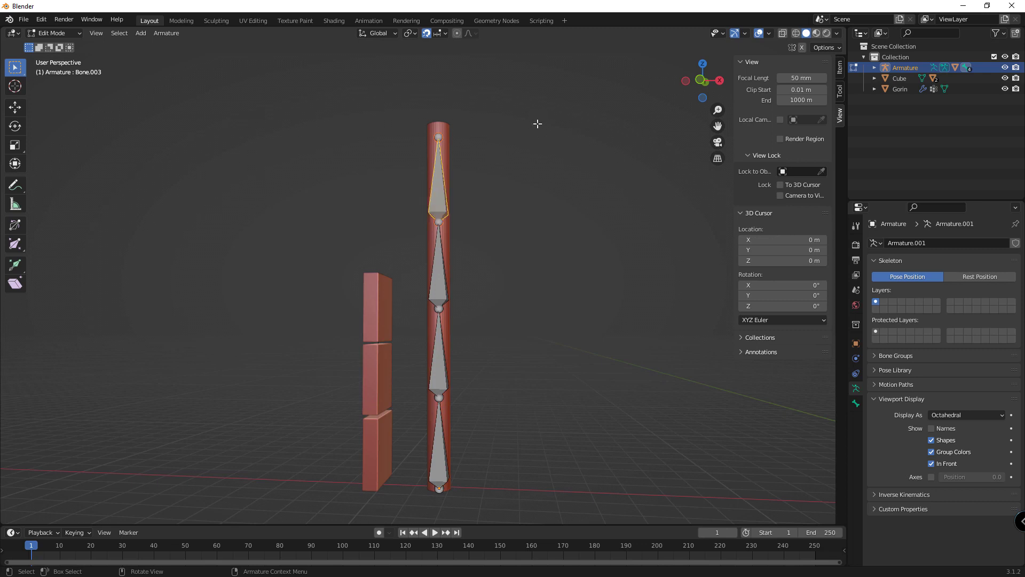
{"action": "key", "text": "alt+p"}
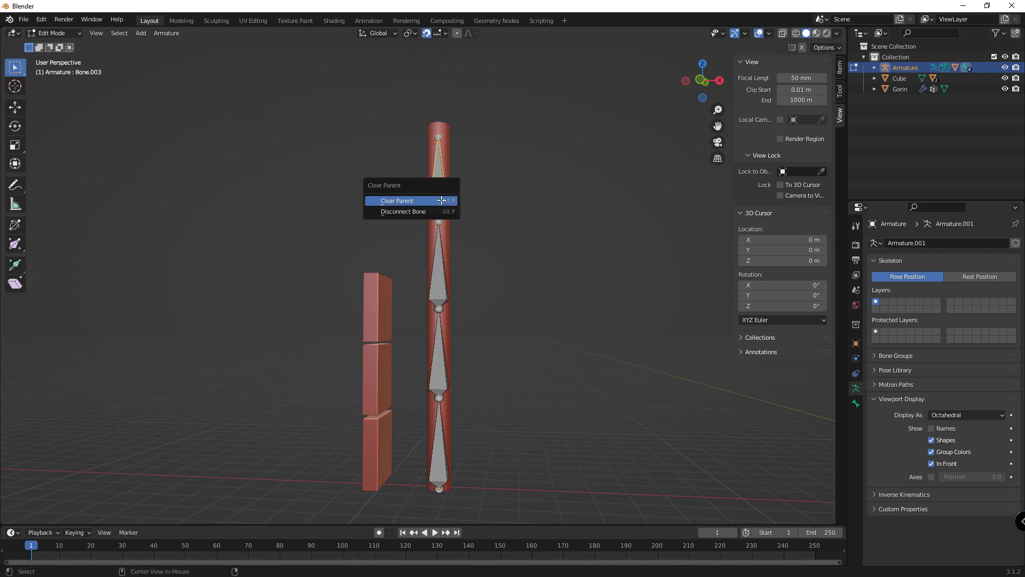
{"action": "left_click", "coordinate": [441, 200]}
Disconnect Bone.002 and Bone.001 from their parents, then return to Pose Mode
{"action": "left_click", "coordinate": [439, 346]}
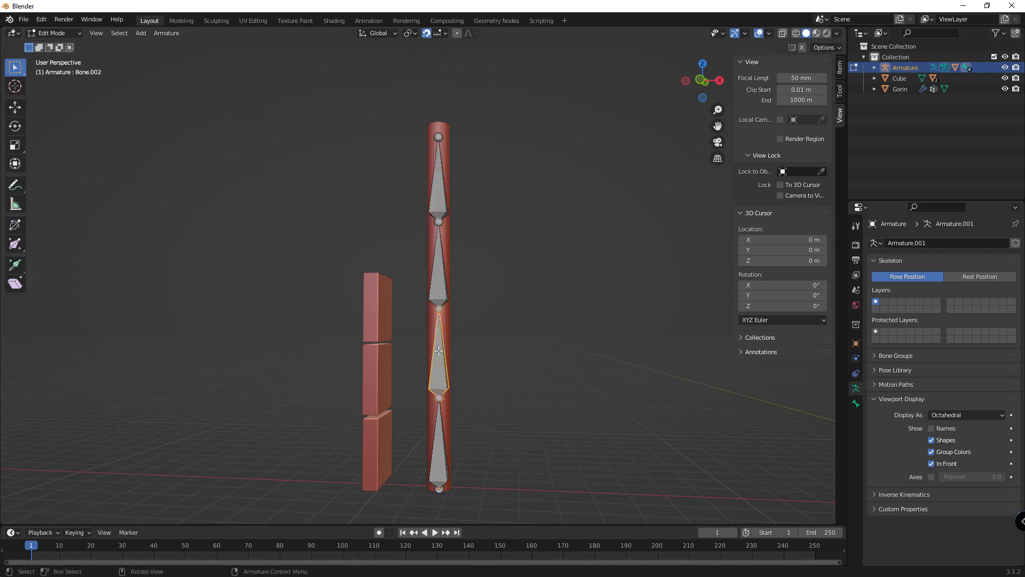
{"action": "key", "text": "alt+p"}
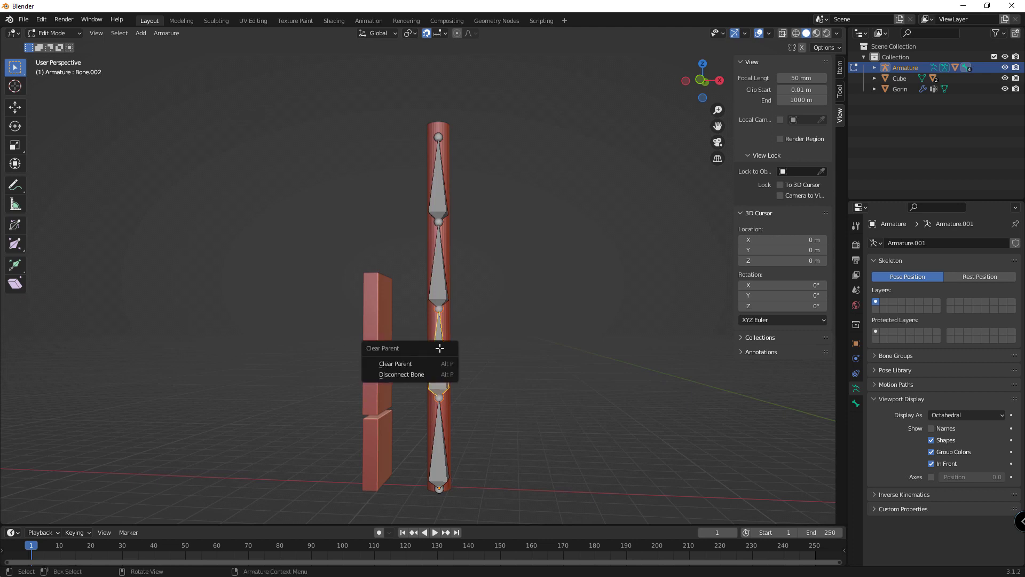
{"action": "left_click", "coordinate": [415, 375]}
{"action": "left_click", "coordinate": [443, 278]}
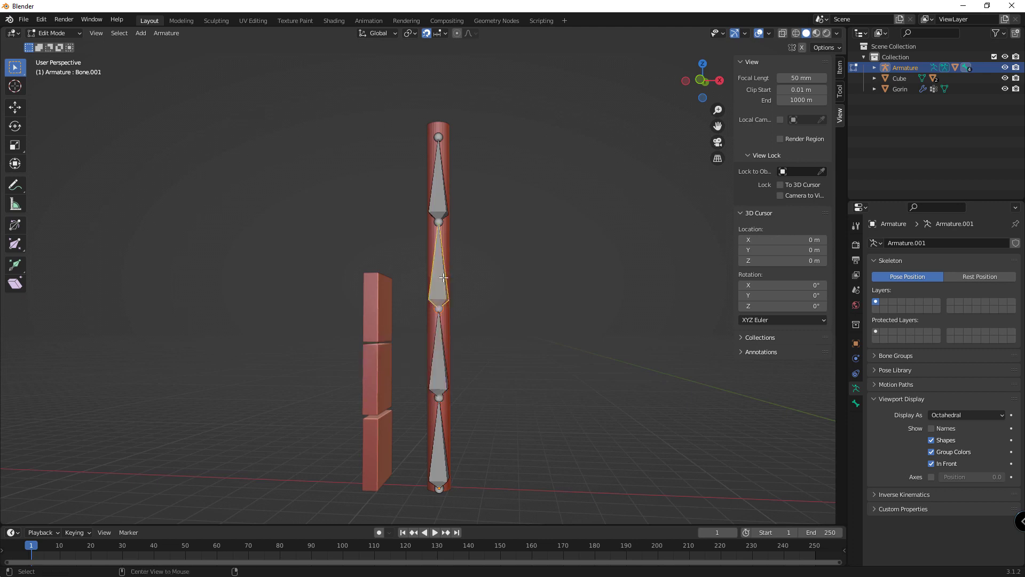
{"action": "key", "text": "alt+p"}
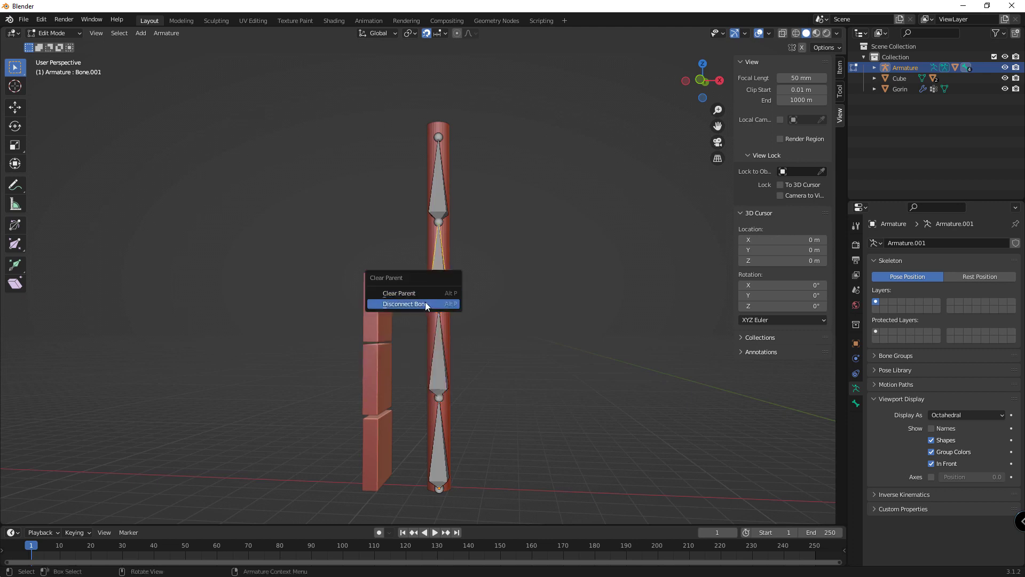
{"action": "left_click", "coordinate": [425, 303]}
{"action": "left_click", "coordinate": [43, 33]}
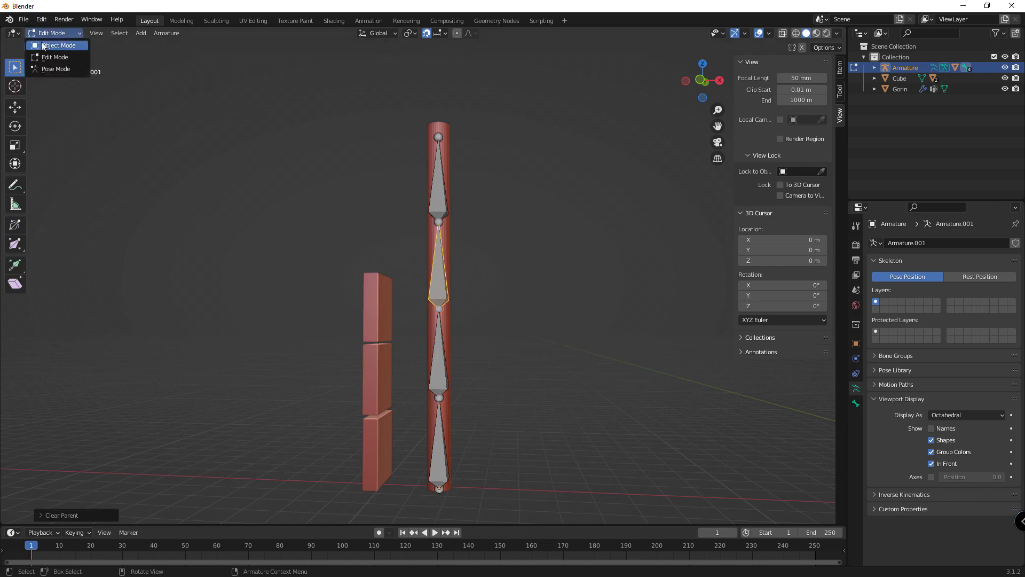
{"action": "left_click", "coordinate": [40, 69]}
Test-rotate the bottom bone and test-move Bone.001, cancelling each attempt
{"action": "left_click", "coordinate": [440, 463]}
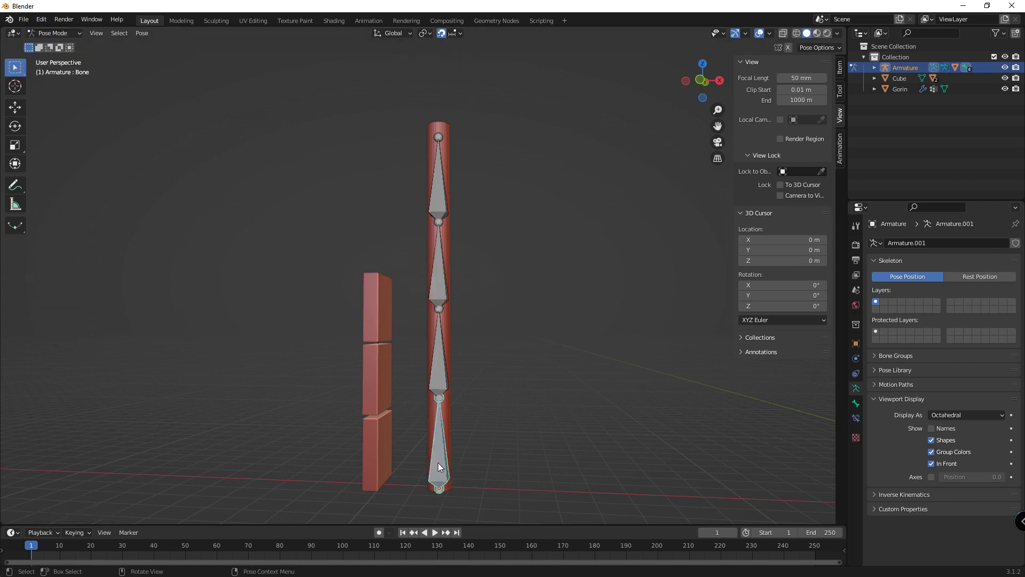
{"action": "key", "text": "r"}
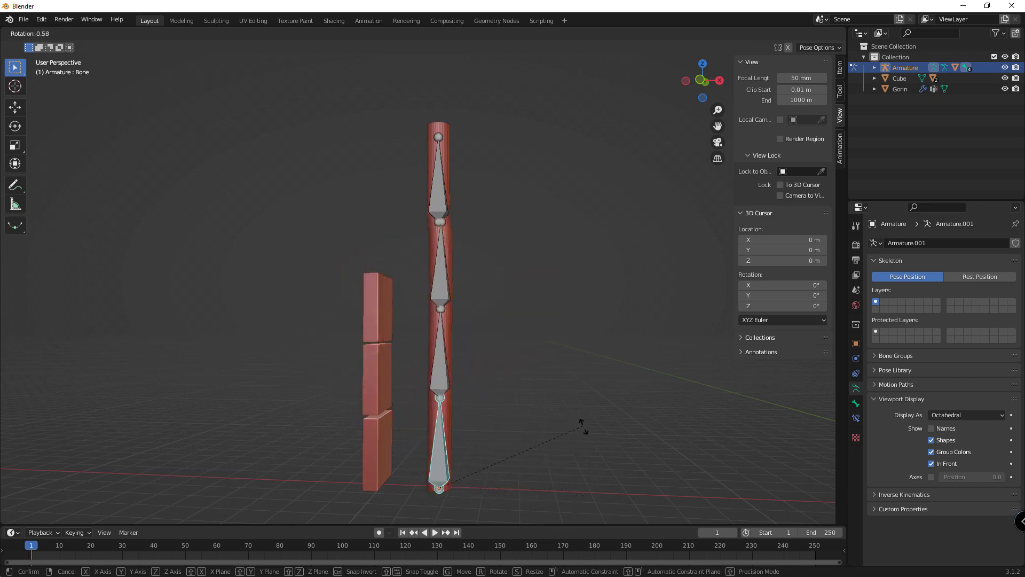
{"action": "right_click", "coordinate": [526, 425]}
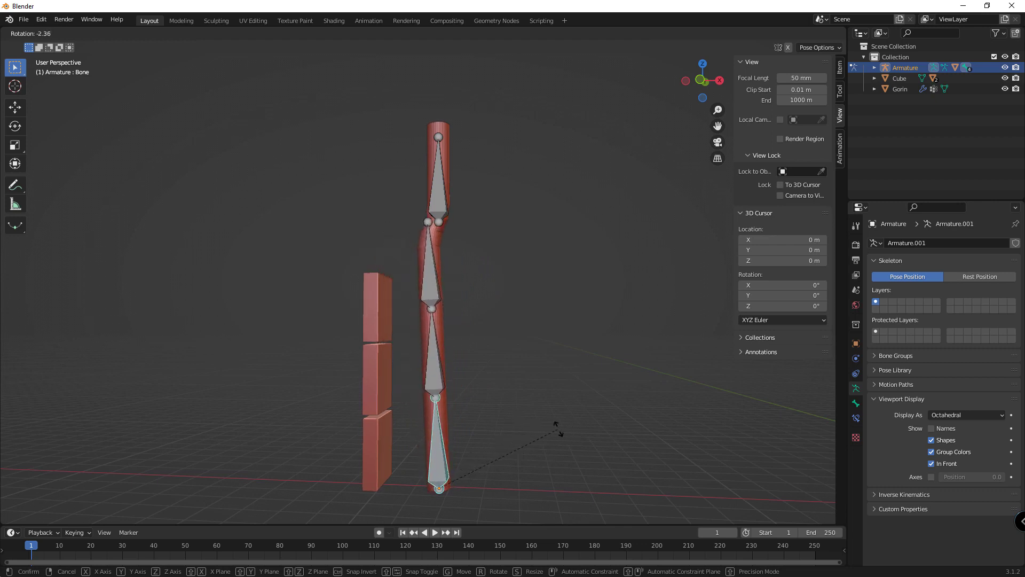
{"action": "left_click", "coordinate": [444, 284]}
{"action": "key", "text": "r"}
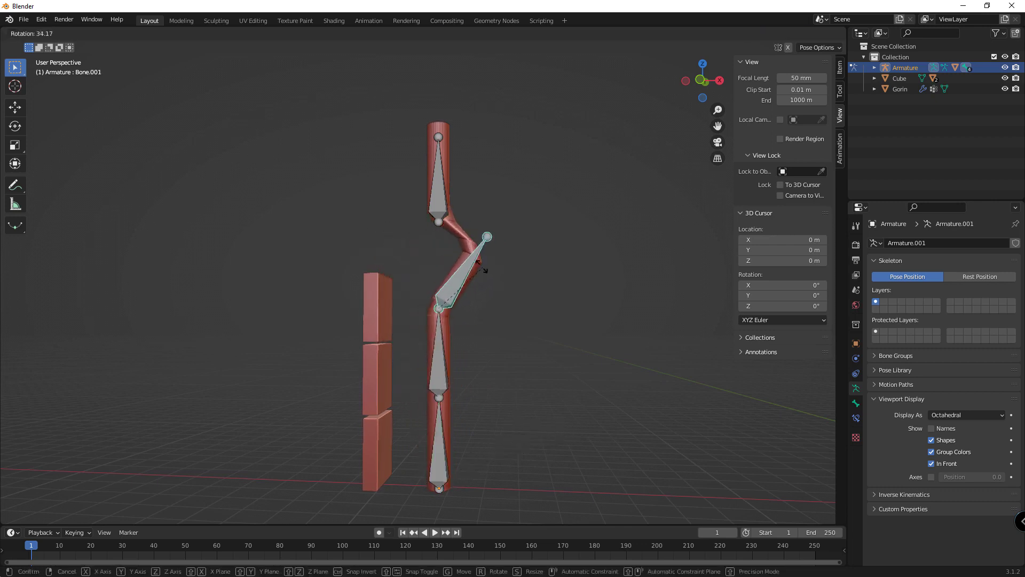
{"action": "right_click", "coordinate": [449, 284]}
{"action": "key", "text": "g"}
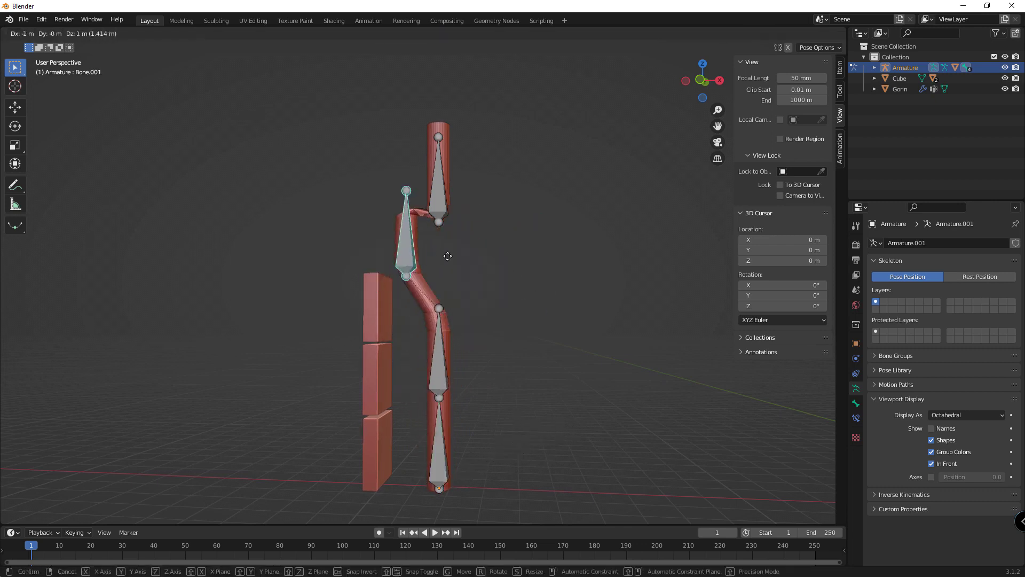
{"action": "right_click", "coordinate": [447, 278]}
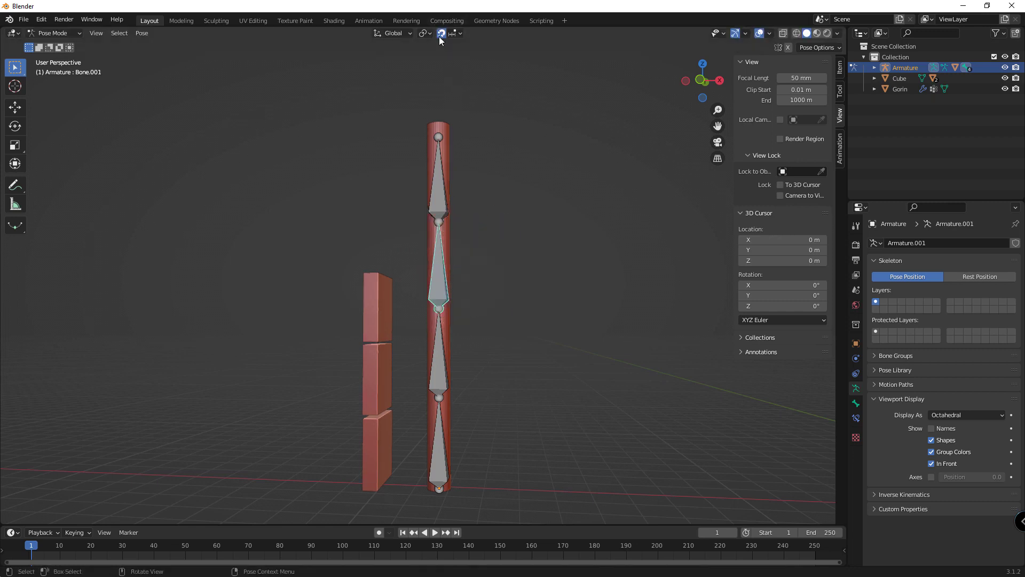
{"action": "key", "text": "g"}
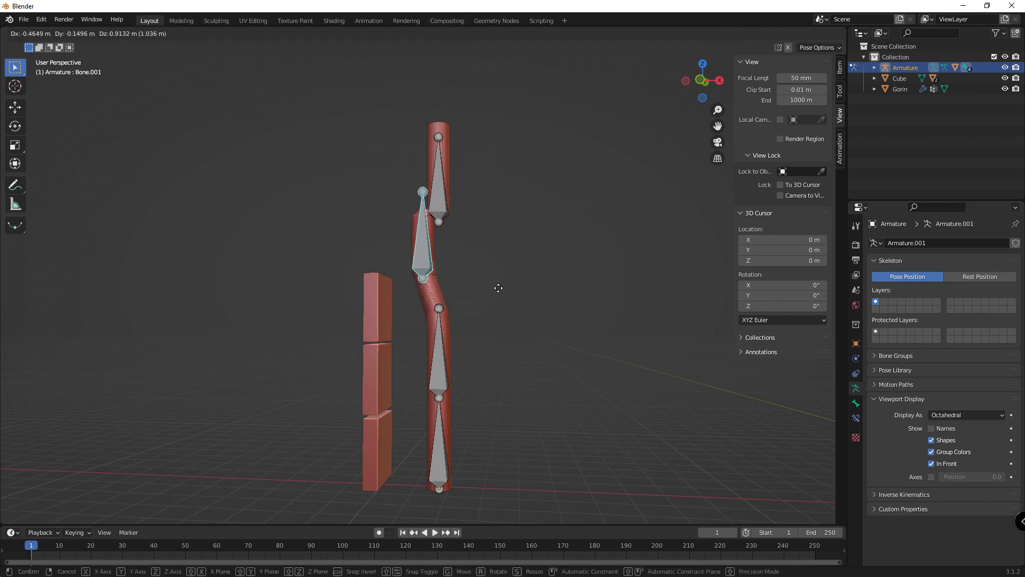
{"action": "right_click", "coordinate": [483, 324]}
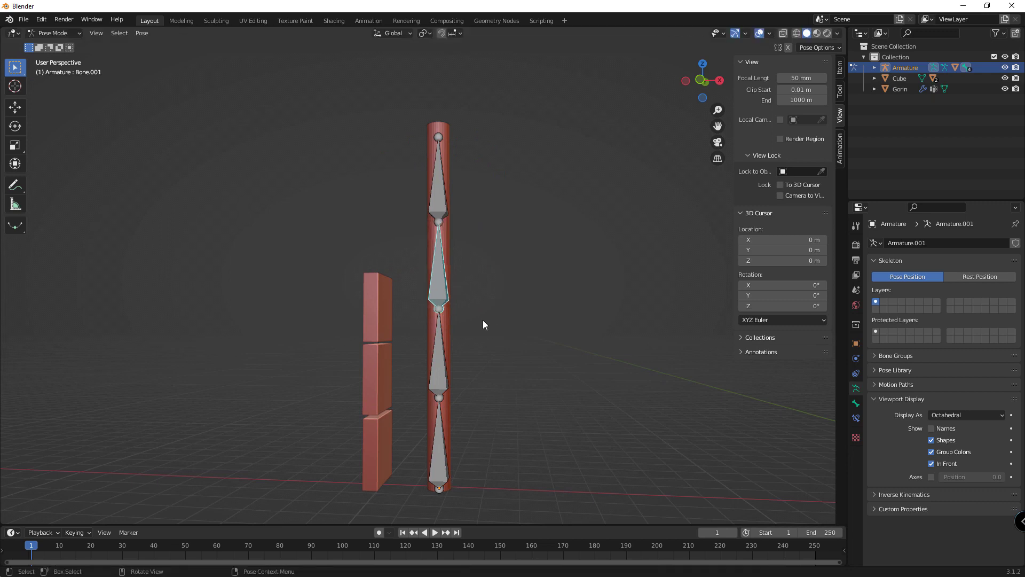
Move Bone.001 up and to the left to start bending the cylinder
{"action": "left_click", "coordinate": [445, 341]}
{"action": "key", "text": "g"}
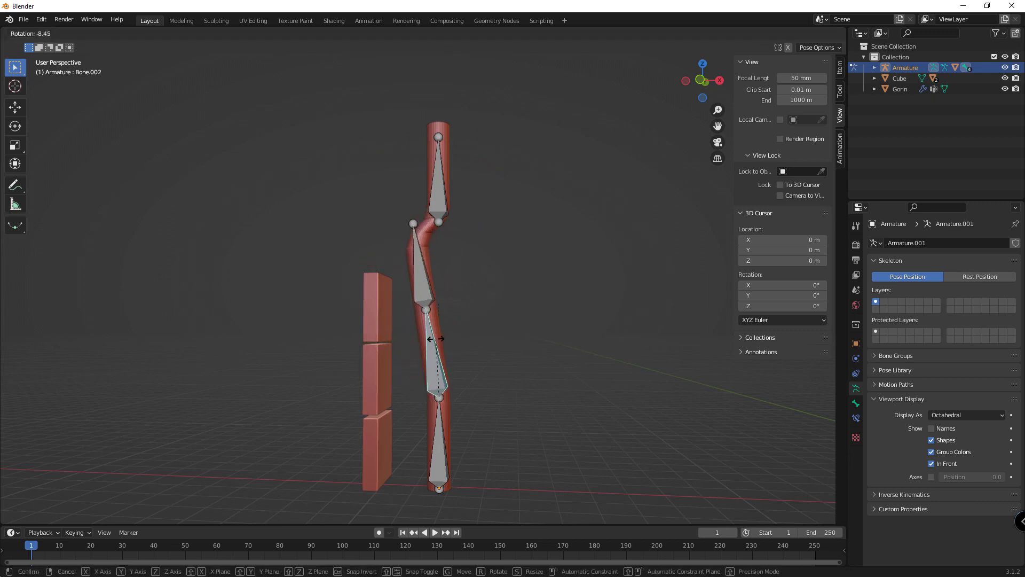
{"action": "left_click", "coordinate": [425, 276]}
{"action": "key", "text": "g"}
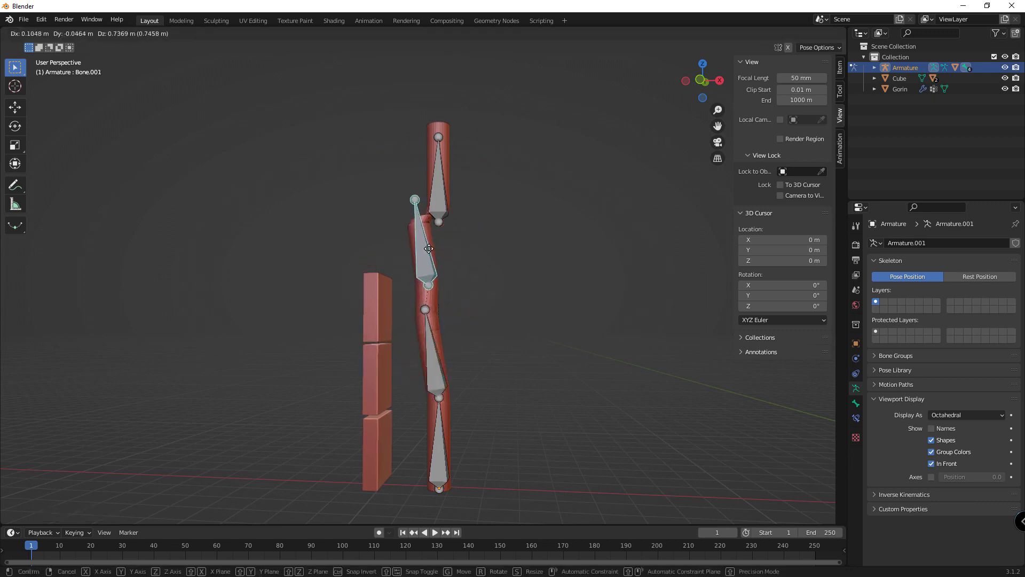
{"action": "left_click", "coordinate": [424, 263]}
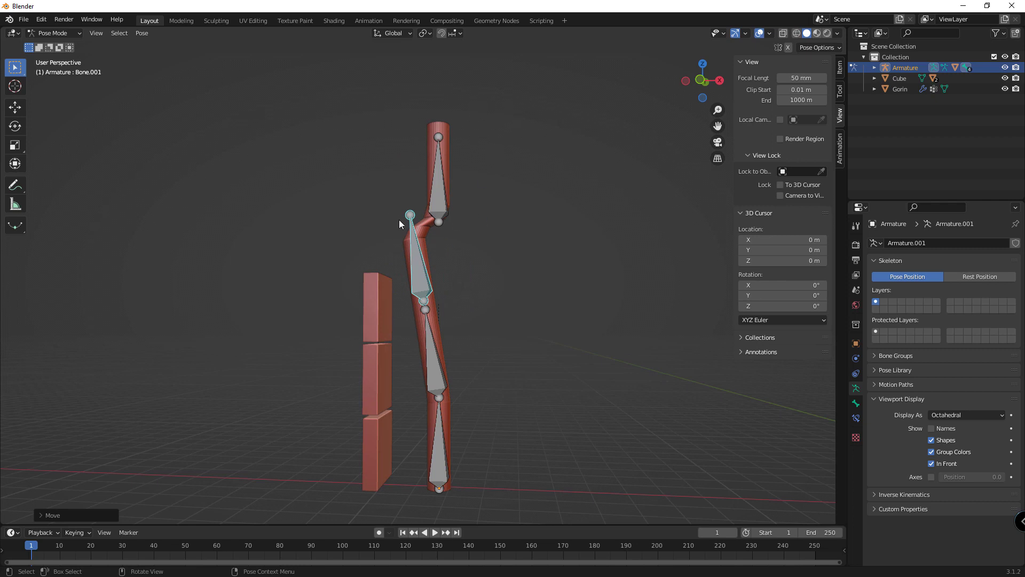
{"action": "scroll", "coordinate": [398, 227], "scroll_direction": "up", "scroll_amount": 1}
{"action": "scroll", "coordinate": [396, 233], "scroll_direction": "down", "scroll_amount": 1}
{"action": "scroll", "coordinate": [395, 232], "scroll_direction": "down", "scroll_amount": 2}
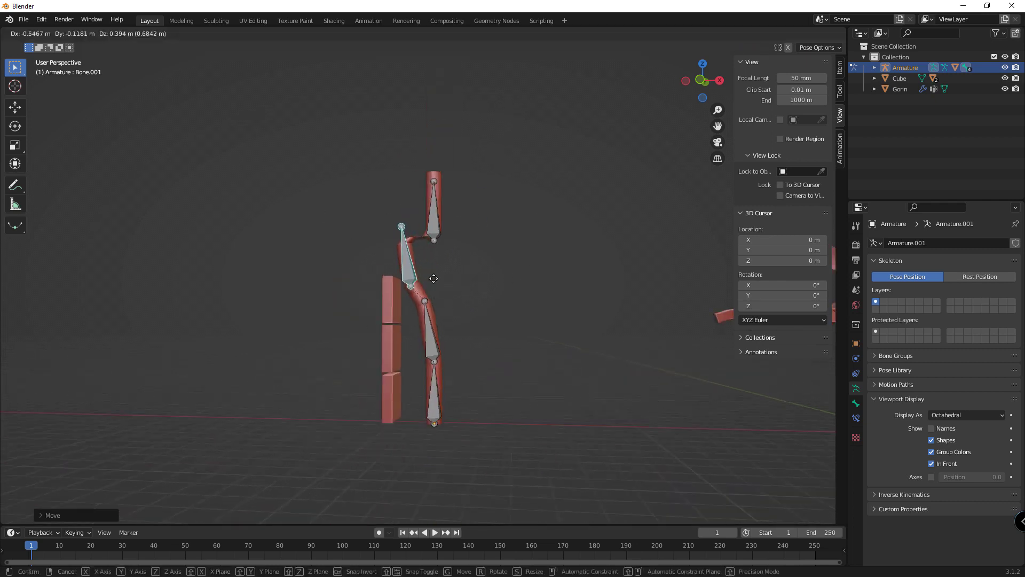
Rotate Bone.002 to tilt the middle section and move Bone.003 to Y 1.052 m
{"action": "left_click", "coordinate": [425, 319]}
{"action": "key", "text": "r"}
{"action": "left_click", "coordinate": [444, 255]}
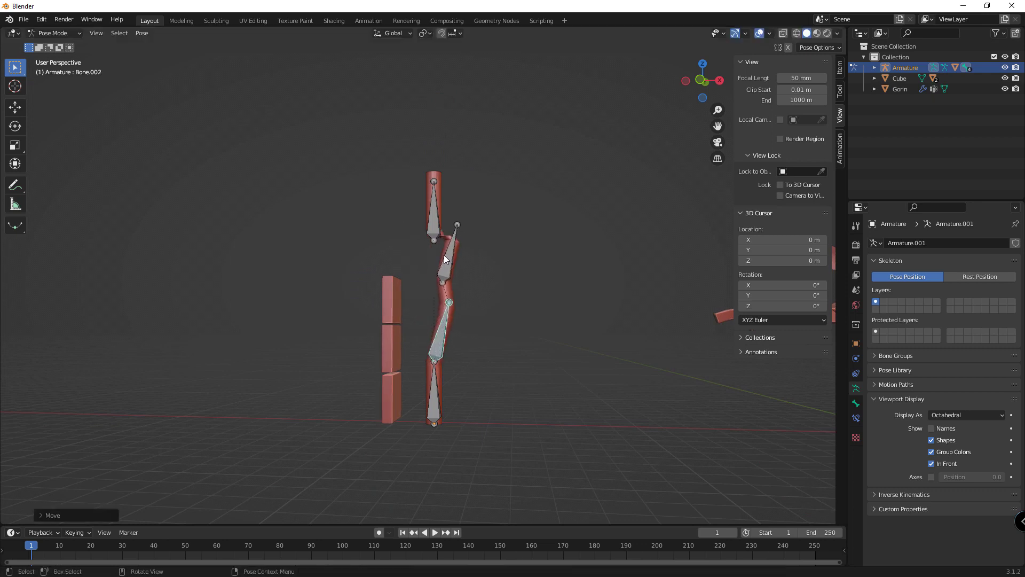
{"action": "left_click", "coordinate": [437, 212]}
{"action": "key", "text": "g"}
{"action": "left_click", "coordinate": [437, 192]}
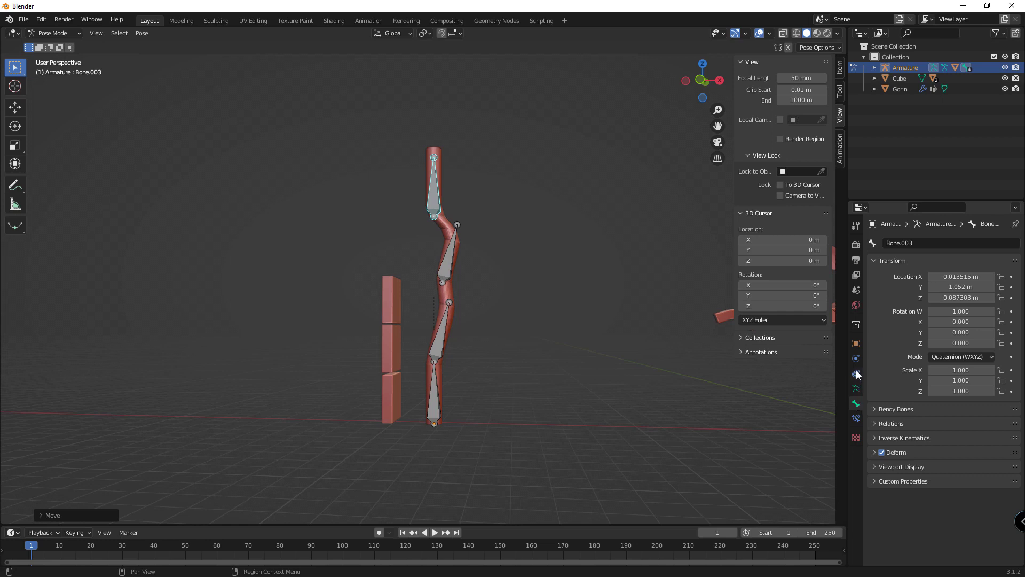
In Object Mode, select the bent cylinder and expand its Armature modifier's extra options
{"action": "left_click", "coordinate": [54, 33]}
{"action": "left_click", "coordinate": [443, 221]}
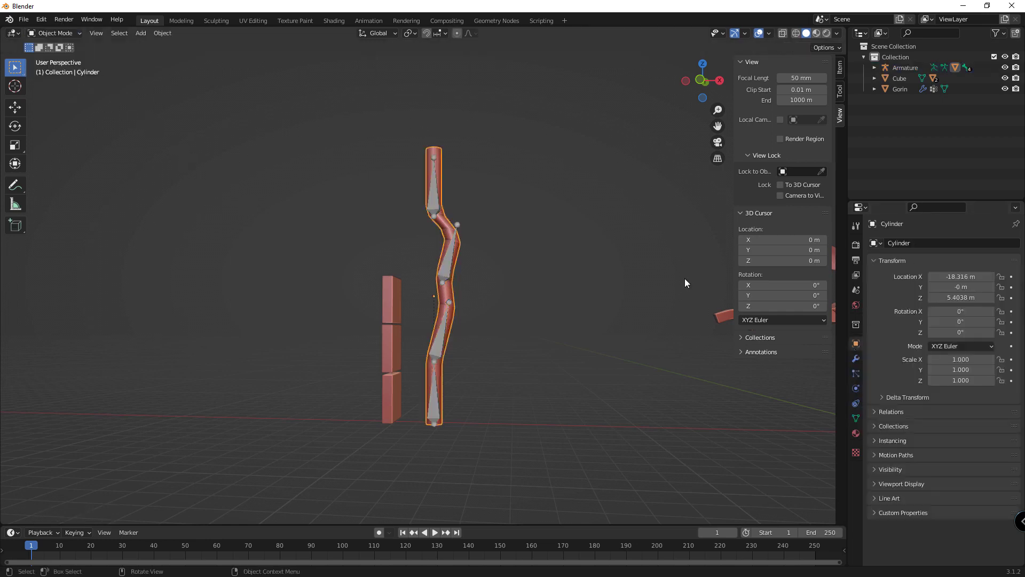
{"action": "left_click", "coordinate": [856, 359]}
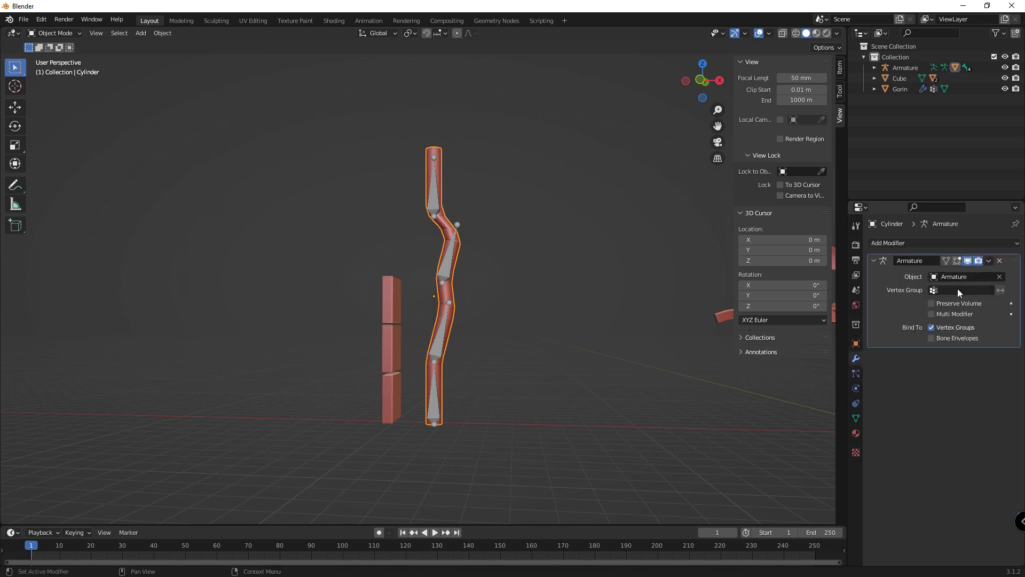
{"action": "left_click", "coordinate": [986, 262]}
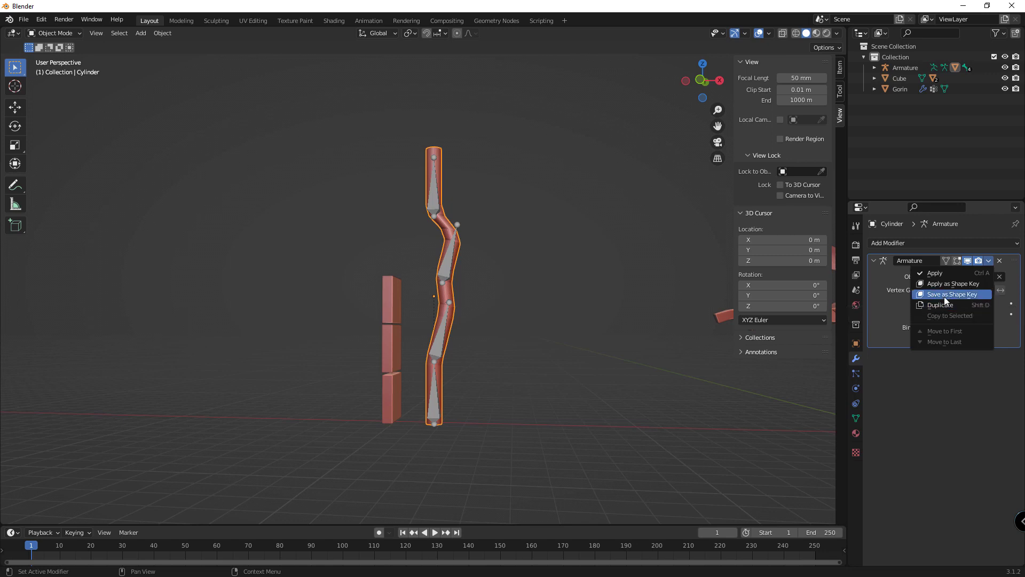
Add an Armature modifier to the cylinder, driven by the armature
{"action": "left_click", "coordinate": [944, 296]}
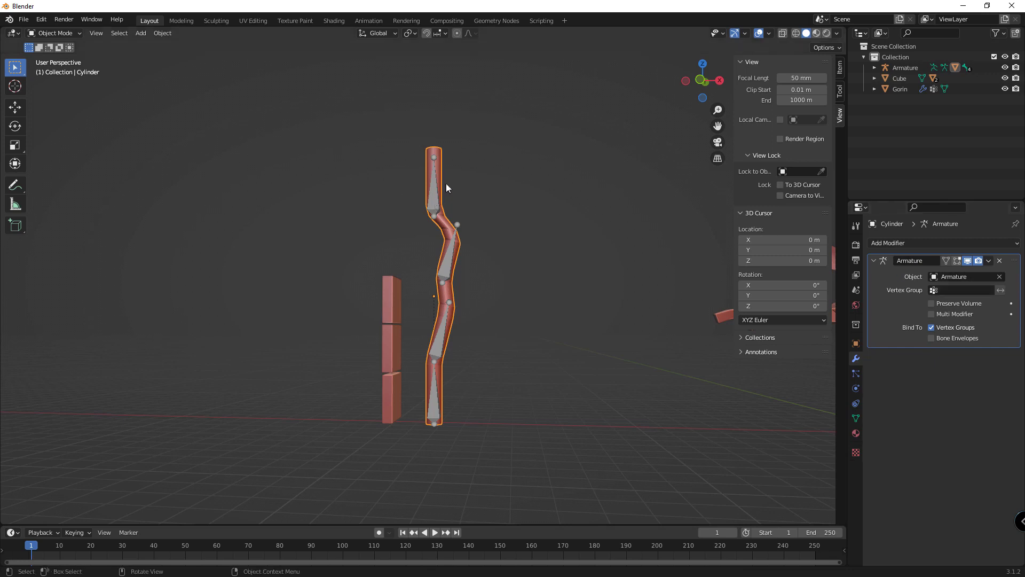
{"action": "left_click", "coordinate": [446, 164]}
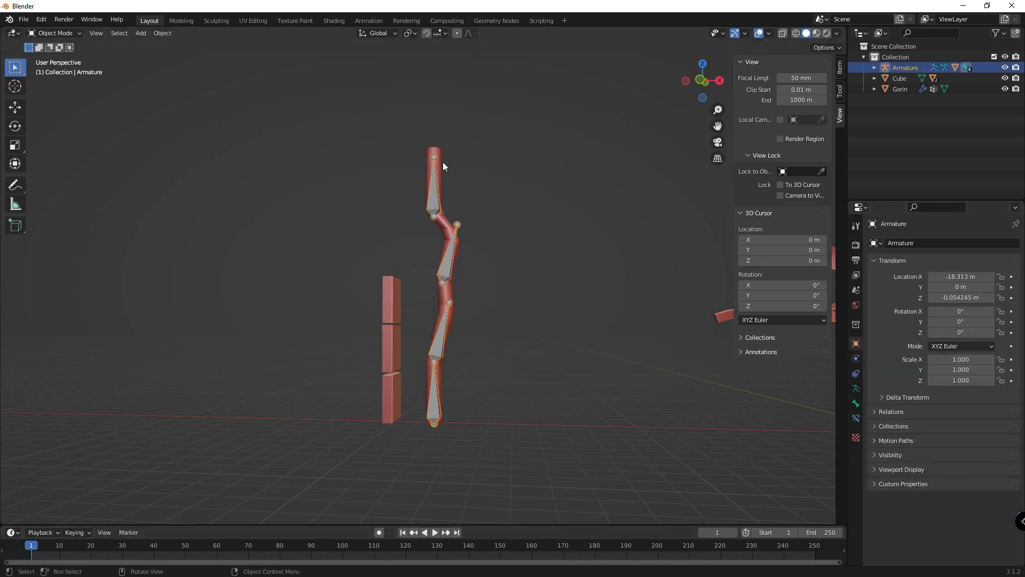
{"action": "left_click", "coordinate": [443, 161]}
{"action": "left_click", "coordinate": [915, 241]}
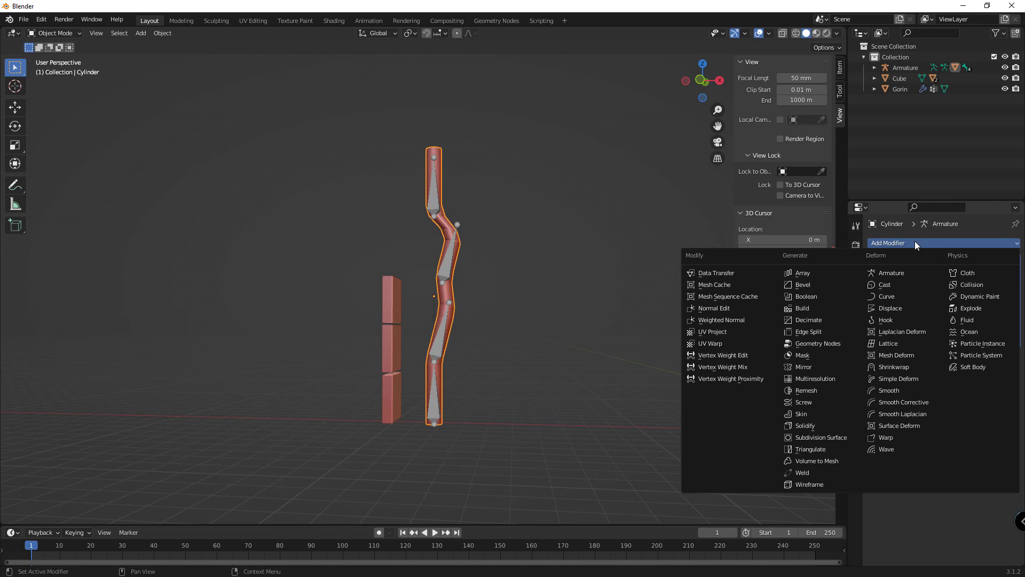
{"action": "left_click", "coordinate": [891, 273]}
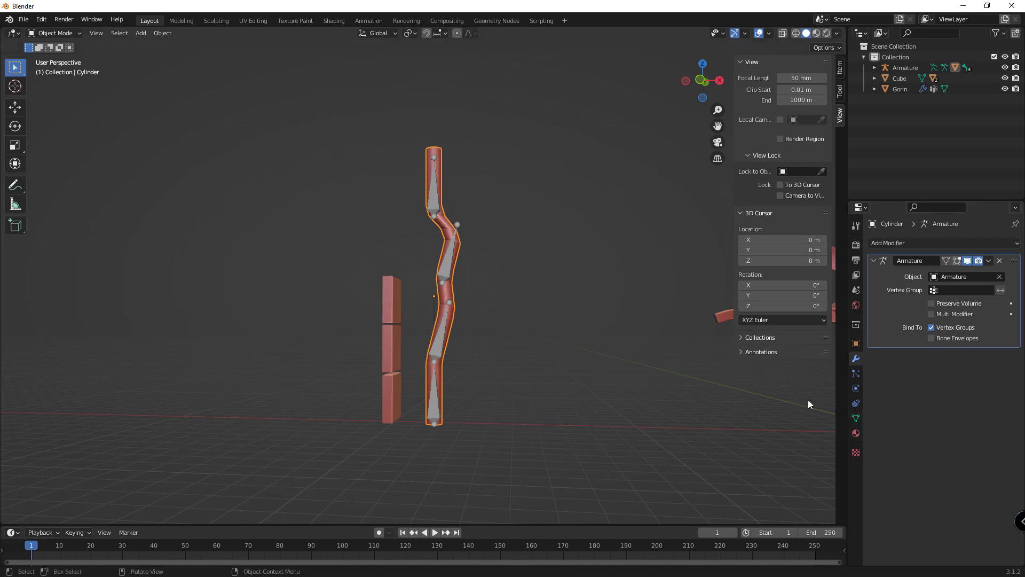
Apply the Armature modifier as a shape key and view the cylinder's Shape Keys list
{"action": "left_click", "coordinate": [855, 418]}
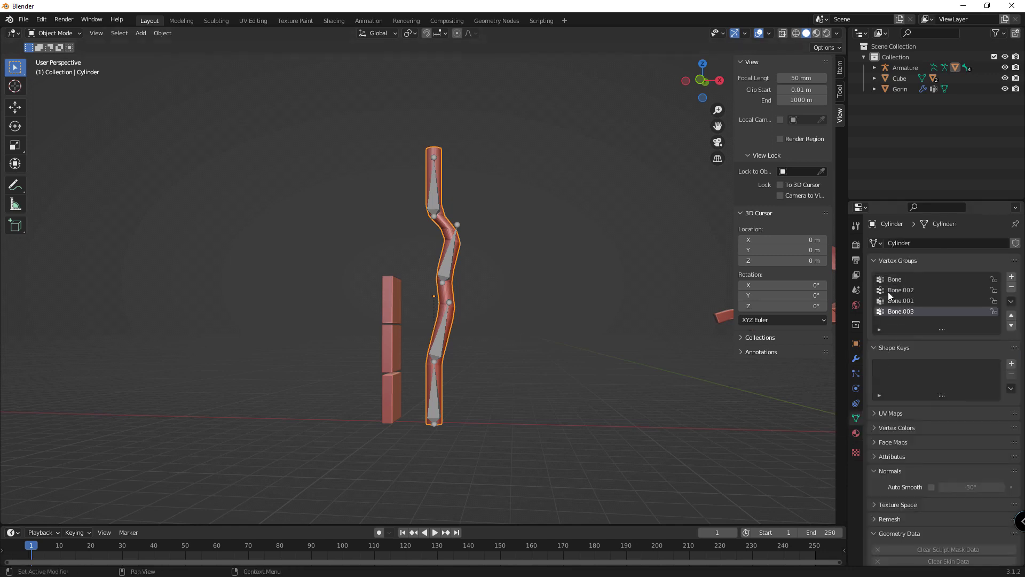
{"action": "left_click", "coordinate": [856, 359]}
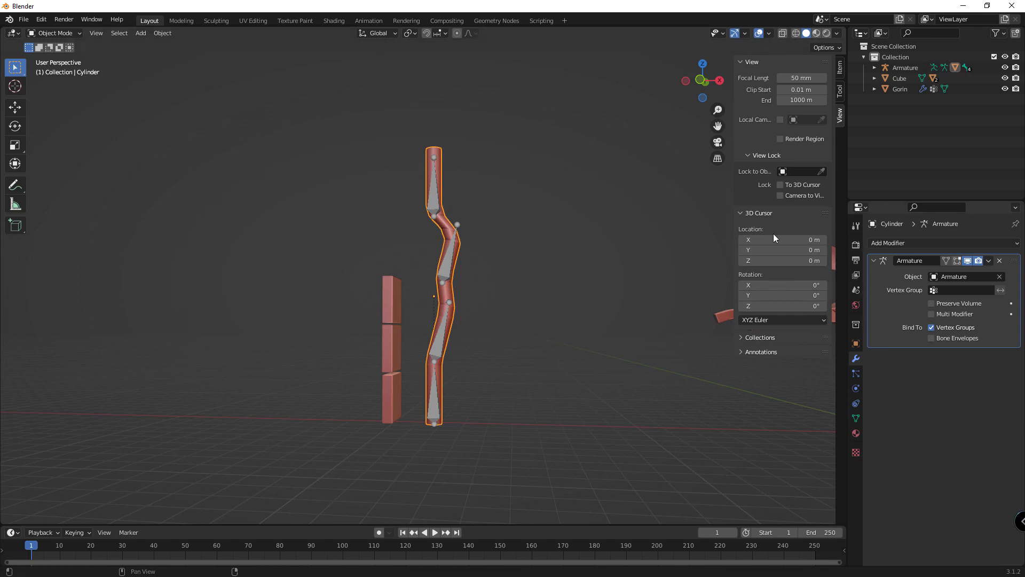
{"action": "left_click", "coordinate": [430, 196]}
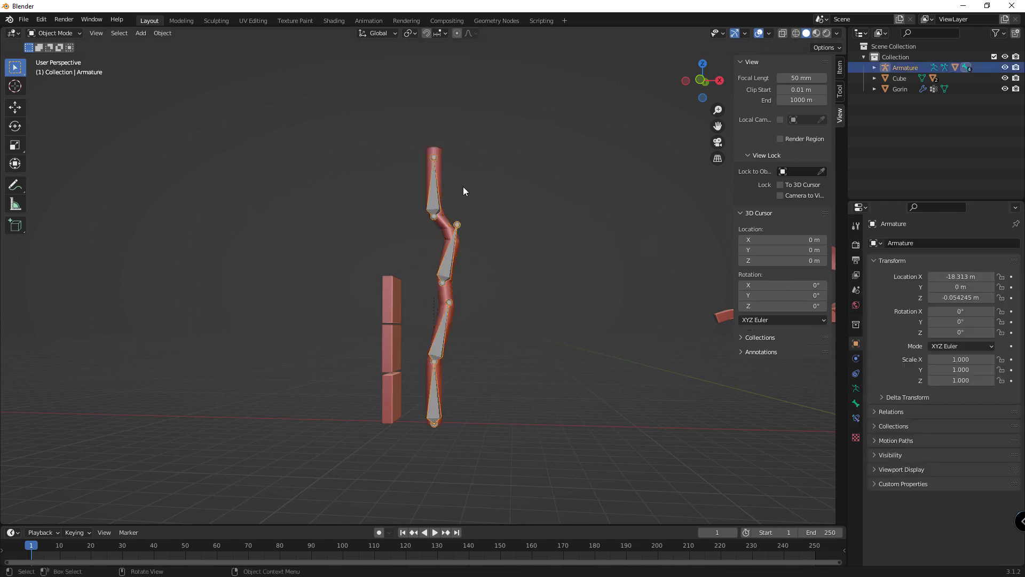
{"action": "left_click", "coordinate": [440, 162]}
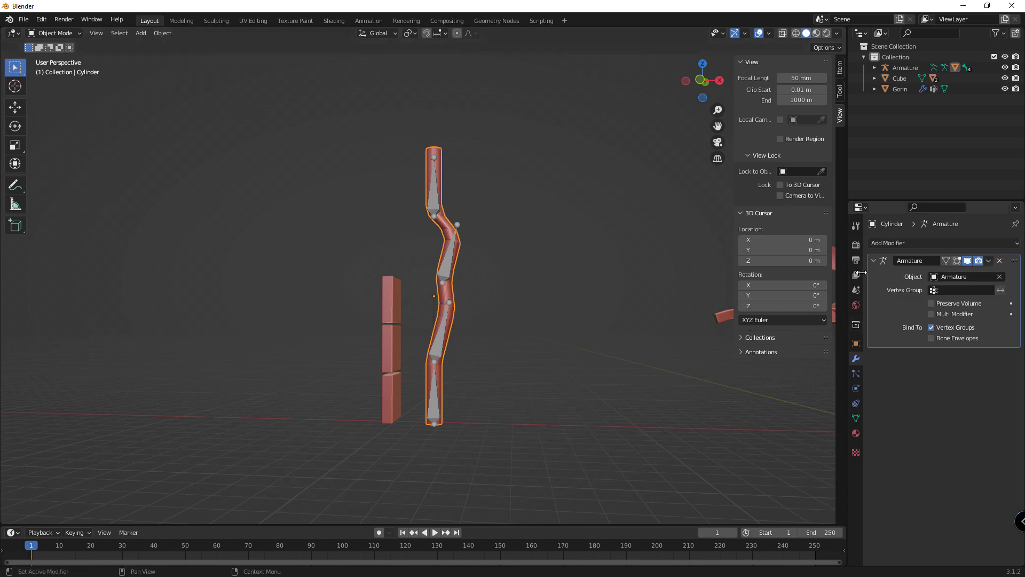
{"action": "left_click", "coordinate": [987, 264]}
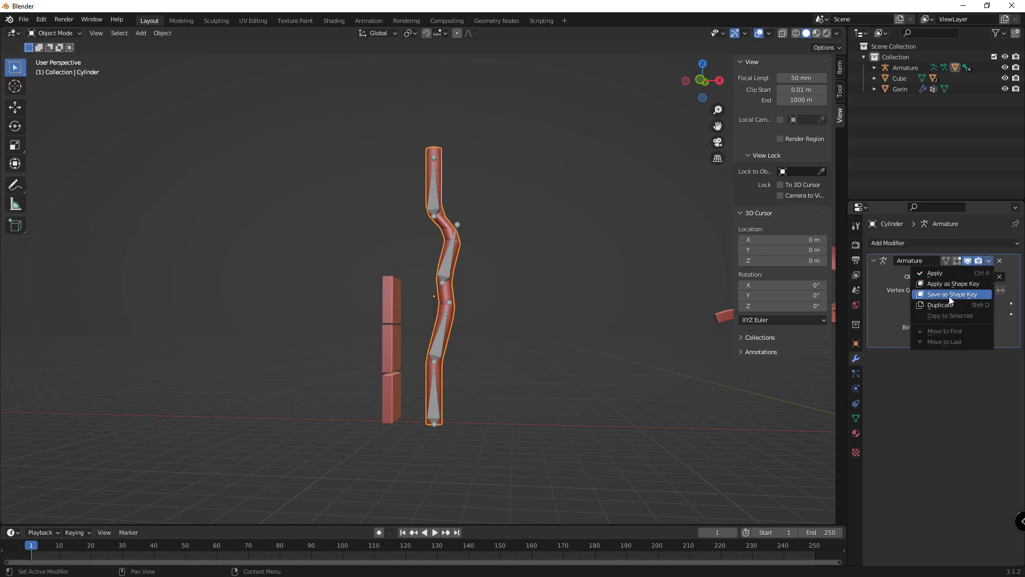
{"action": "left_click", "coordinate": [949, 283]}
{"action": "left_click", "coordinate": [462, 239]}
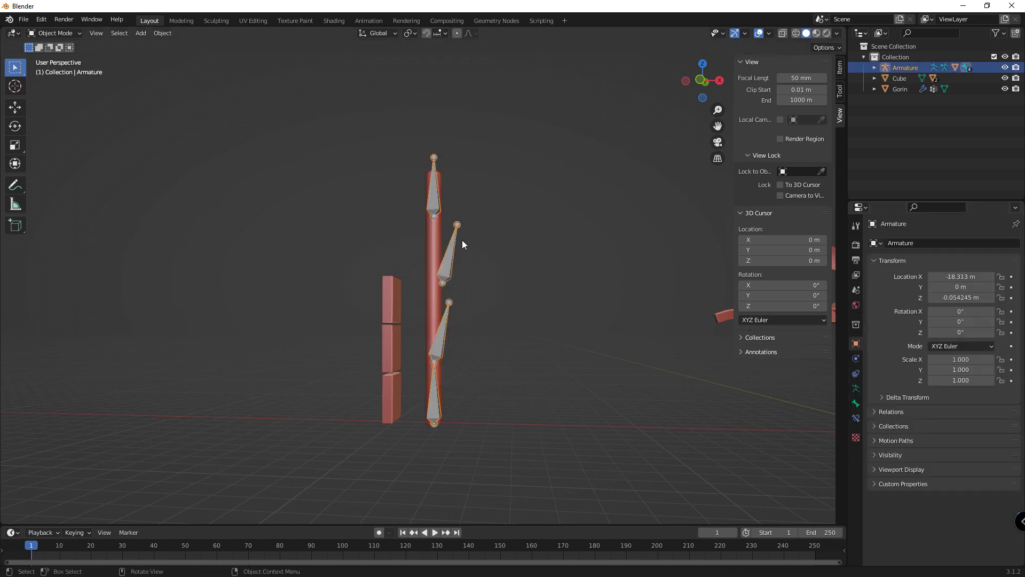
{"action": "left_click", "coordinate": [430, 251]}
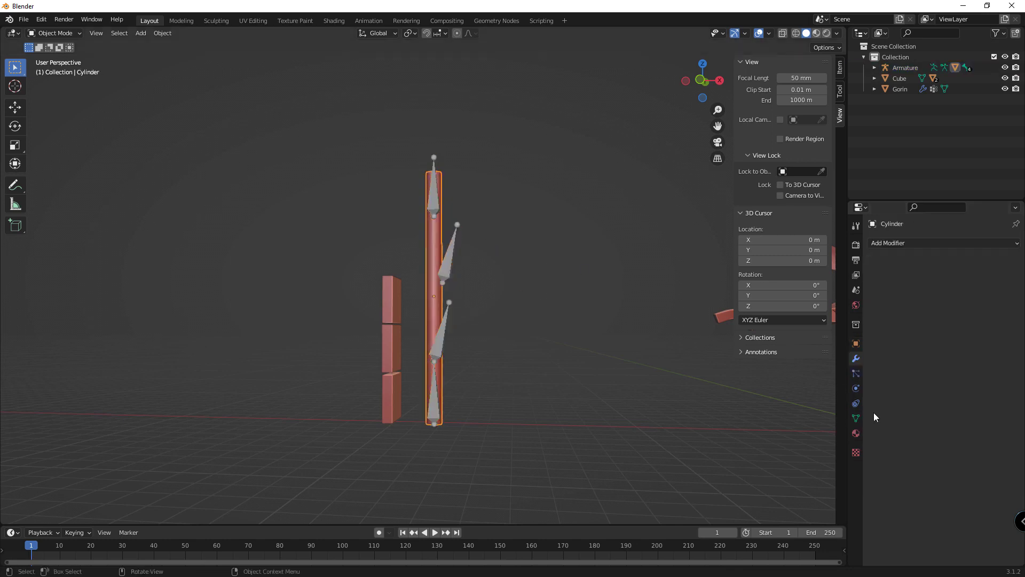
{"action": "left_click", "coordinate": [857, 420]}
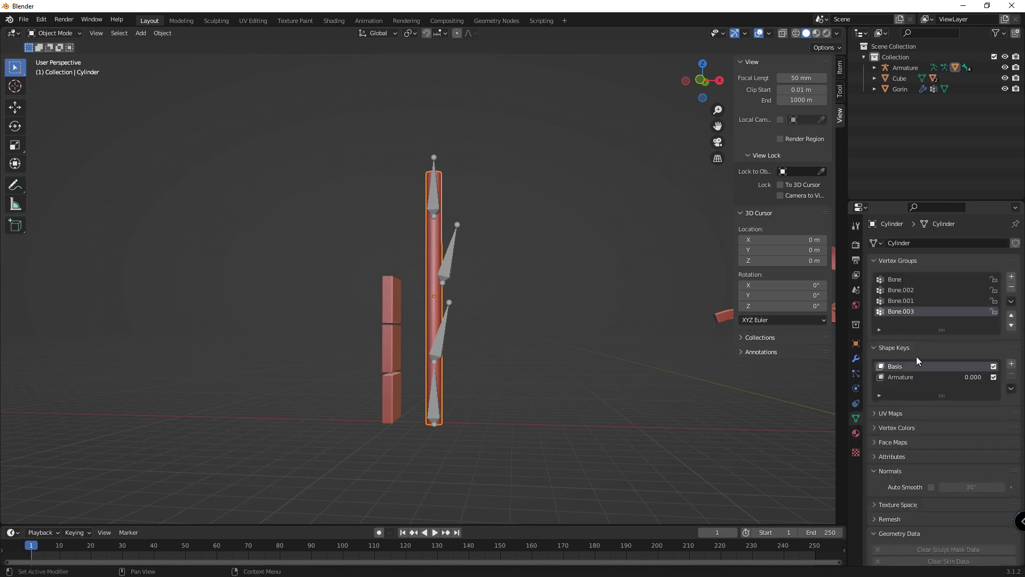
Raise the Armature shape key to 1.000, then select the cube blocks to clear their parents
{"action": "mouse_move", "coordinate": [969, 375]}
{"action": "left_mouse_down"}
{"action": "mouse_move", "coordinate": [998, 375]}
{"action": "mouse_move", "coordinate": [956, 375]}
{"action": "mouse_move", "coordinate": [998, 376]}
{"action": "left_mouse_up"}
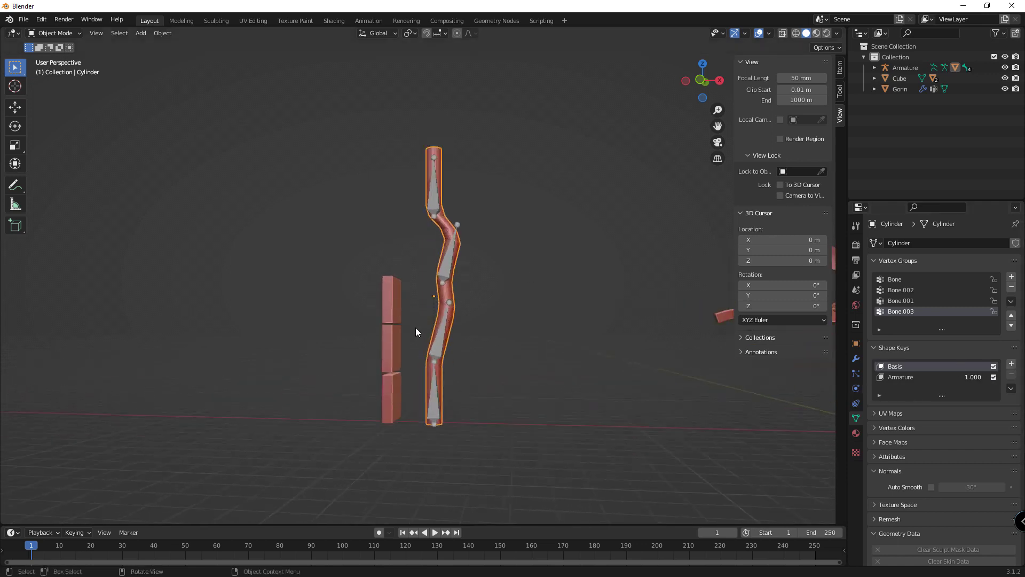
{"action": "middle_click_drag", "start_coordinate": [403, 325], "coordinate": [580, 284], "text": "shift"}
{"action": "scroll", "coordinate": [514, 328], "scroll_direction": "up", "scroll_amount": 3}
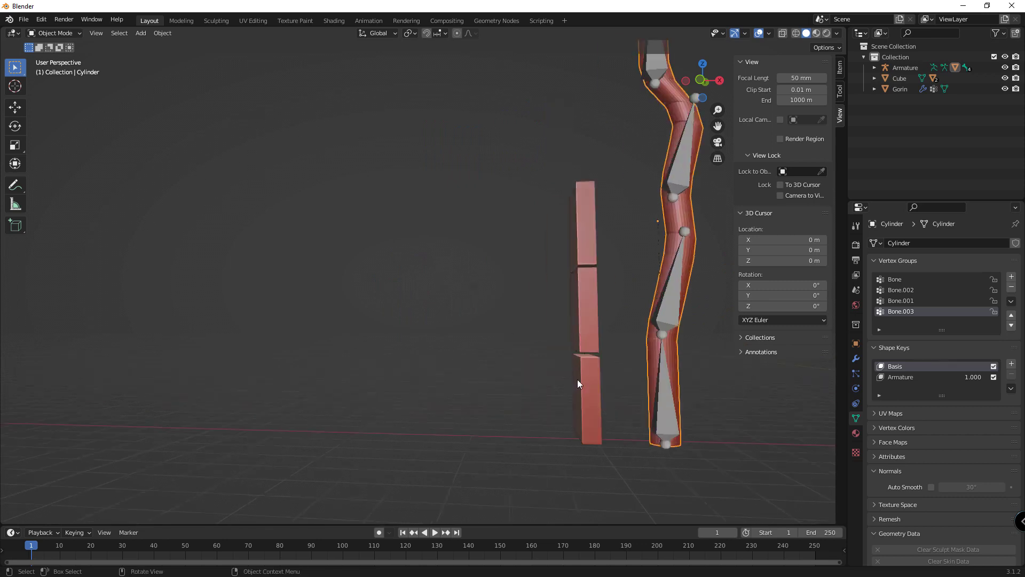
{"action": "left_click", "coordinate": [591, 377]}
{"action": "key", "text": "alt+p"}
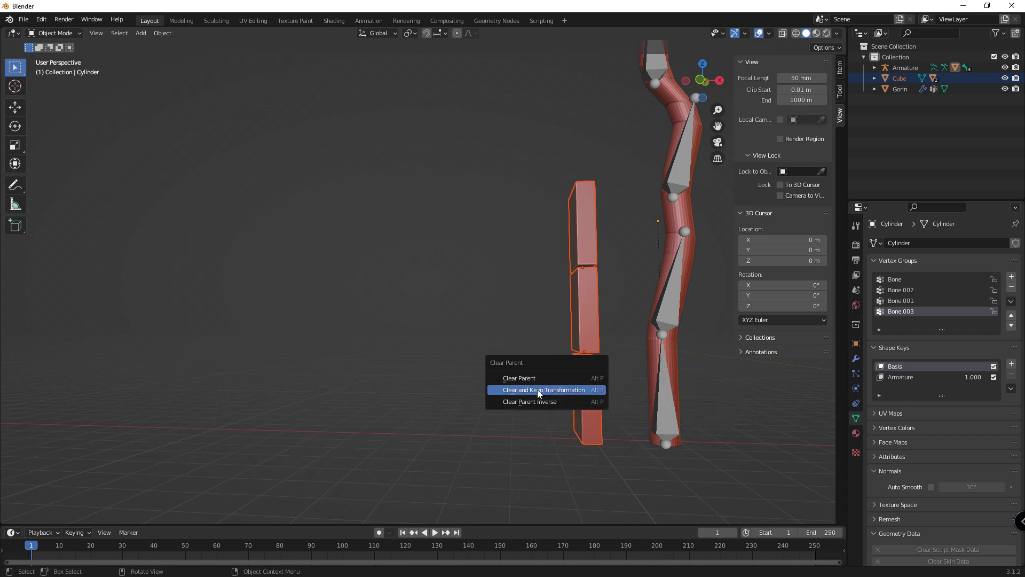
Unparent the stacked blocks with Clear and Keep Transformation
{"action": "left_click", "coordinate": [537, 389]}
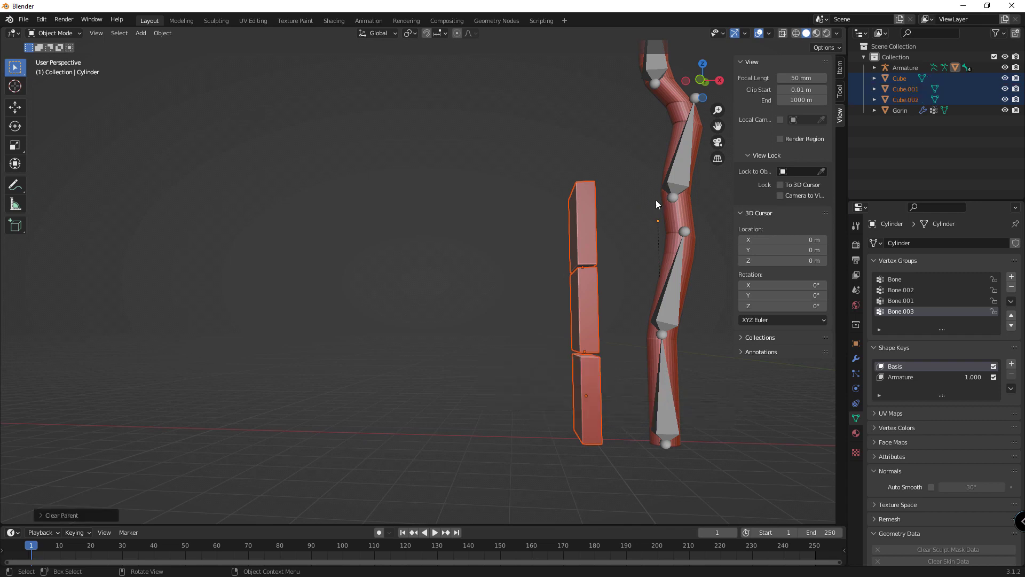
{"action": "left_click", "coordinate": [589, 380]}
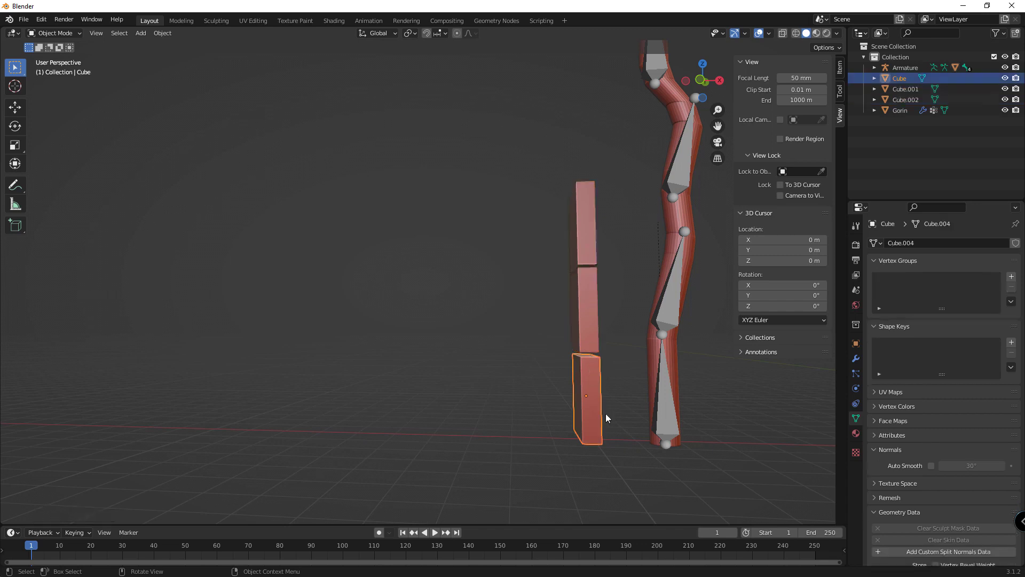
{"action": "key", "text": "g"}
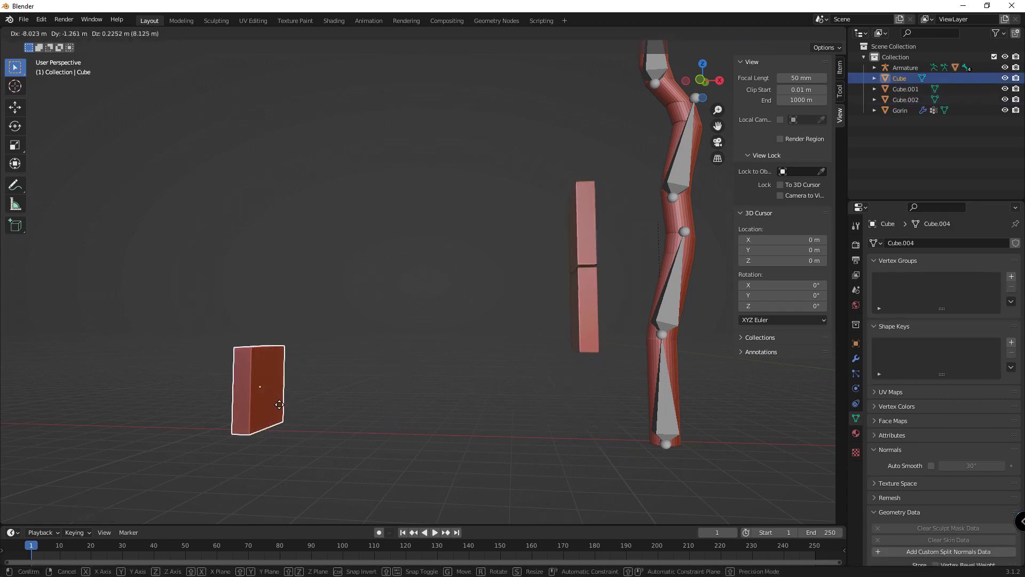
{"action": "key", "text": "Escape"}
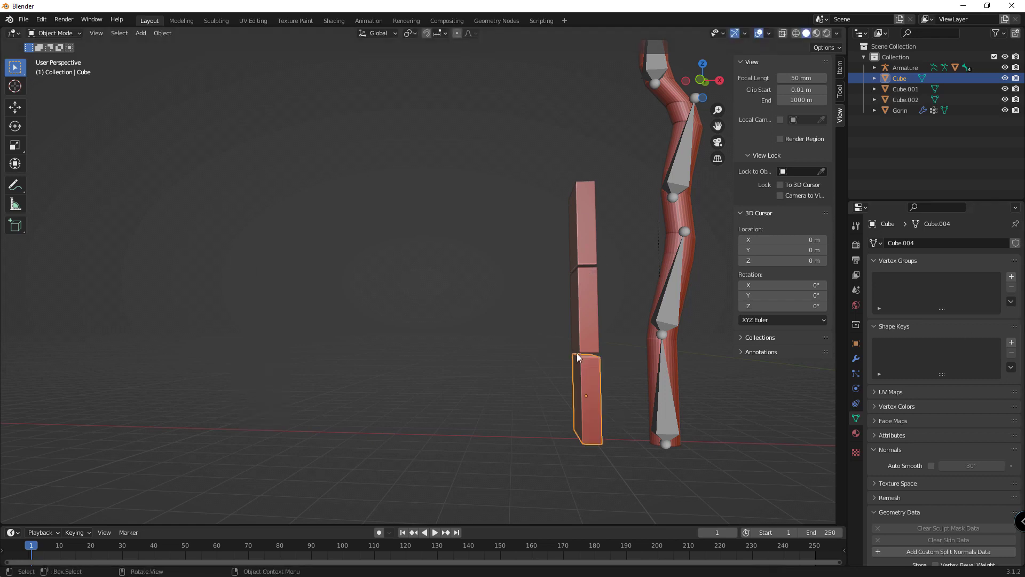
In front orthographic view with nothing selected, add a new armature
{"action": "key", "text": "KP_1"}
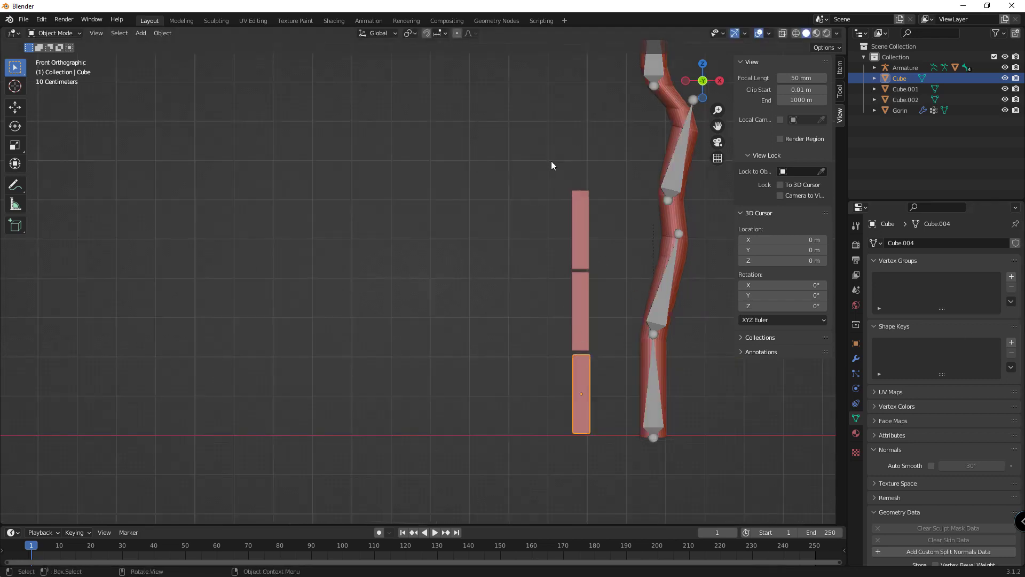
{"action": "left_click_drag", "start_coordinate": [487, 135], "coordinate": [580, 525]}
{"action": "left_click", "coordinate": [517, 326]}
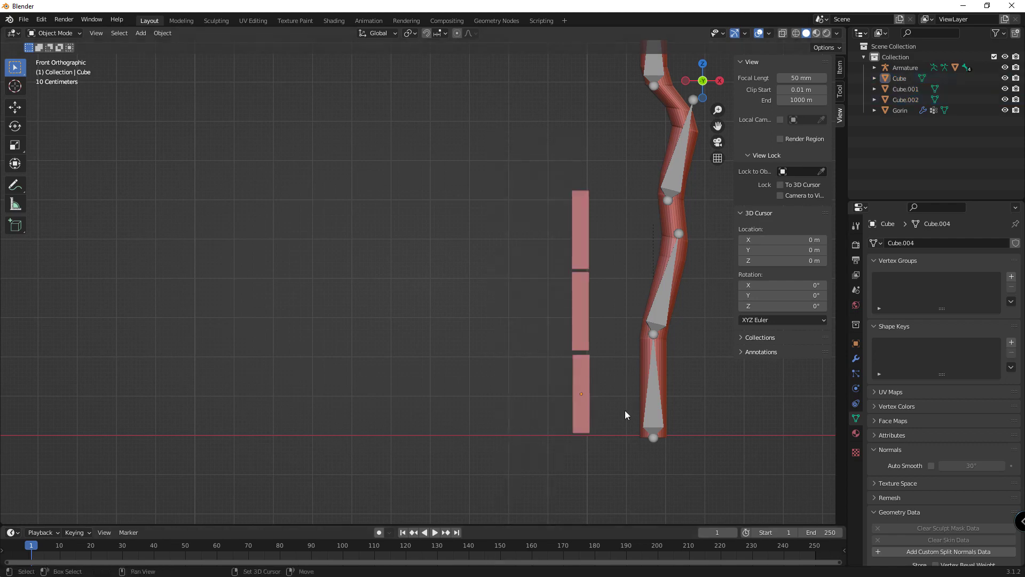
{"action": "key", "text": "shift+a"}
{"action": "left_click", "coordinate": [584, 402]}
Place the new armature near the blocks, trying Stick display before returning to B-Bone
{"action": "scroll", "coordinate": [586, 396], "scroll_direction": "down", "scroll_amount": 2}
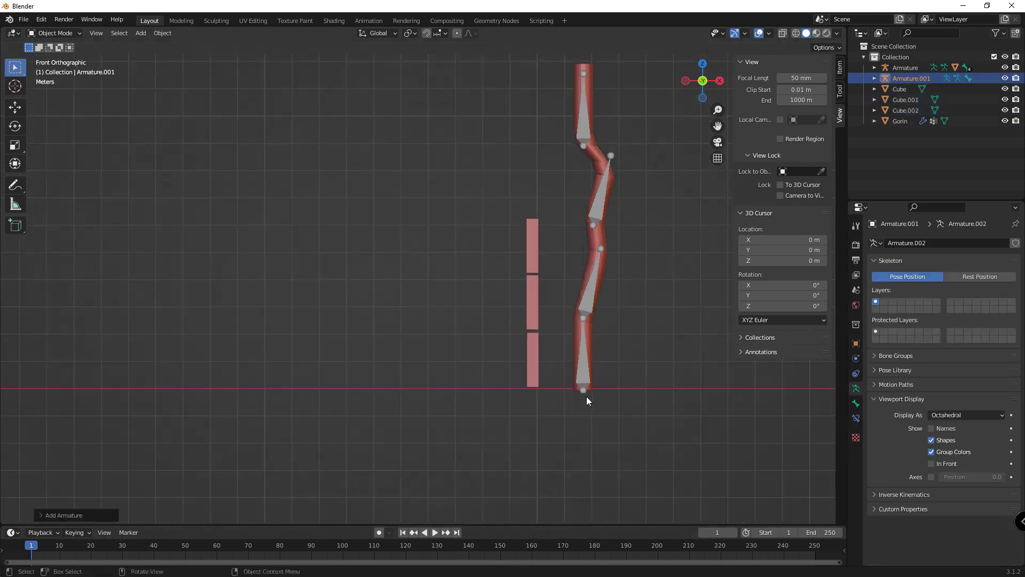
{"action": "scroll", "coordinate": [586, 396], "scroll_direction": "down", "scroll_amount": 4}
{"action": "key", "text": "g"}
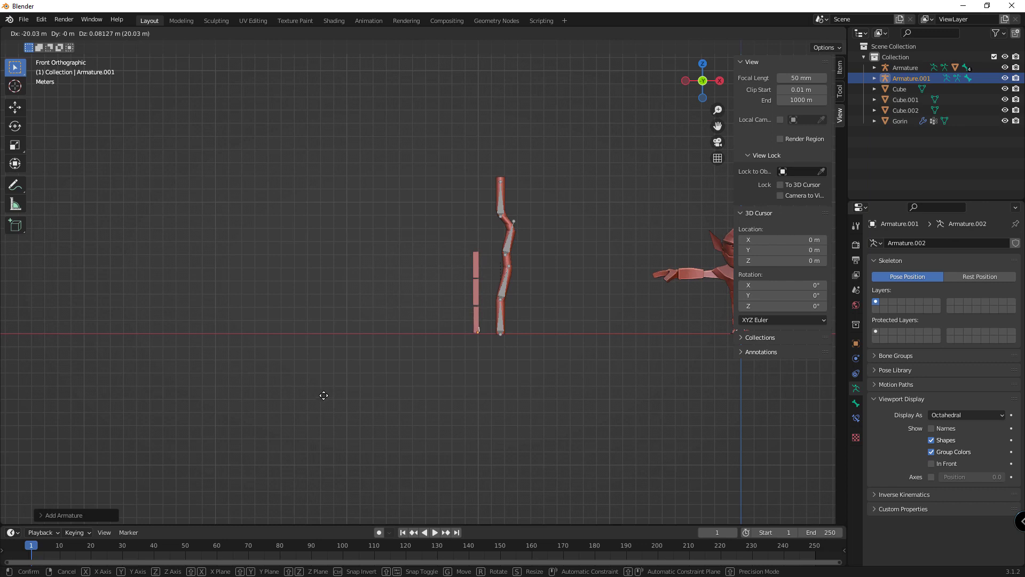
{"action": "left_click", "coordinate": [322, 395]}
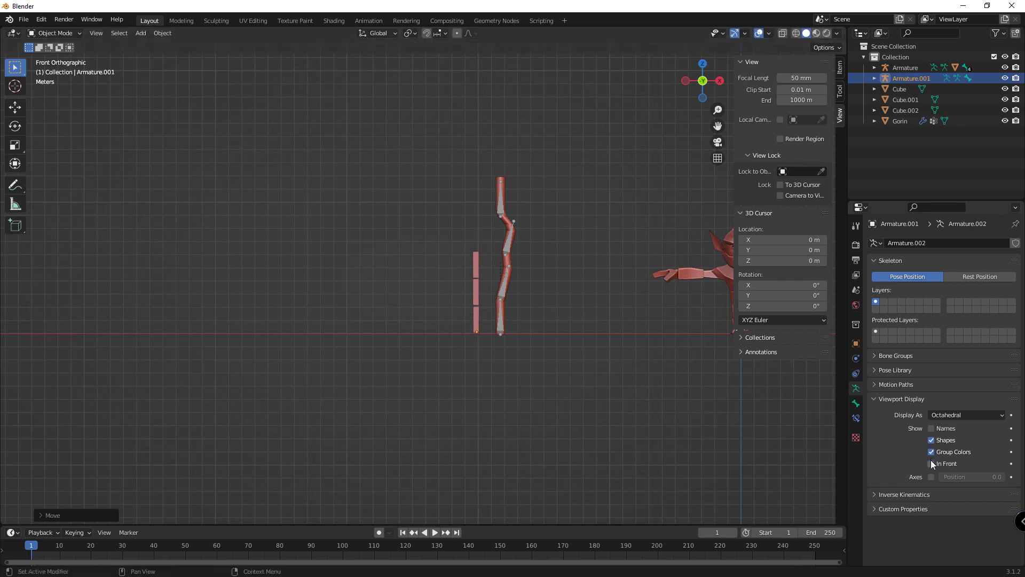
{"action": "scroll", "coordinate": [484, 344], "scroll_direction": "up", "scroll_amount": 3}
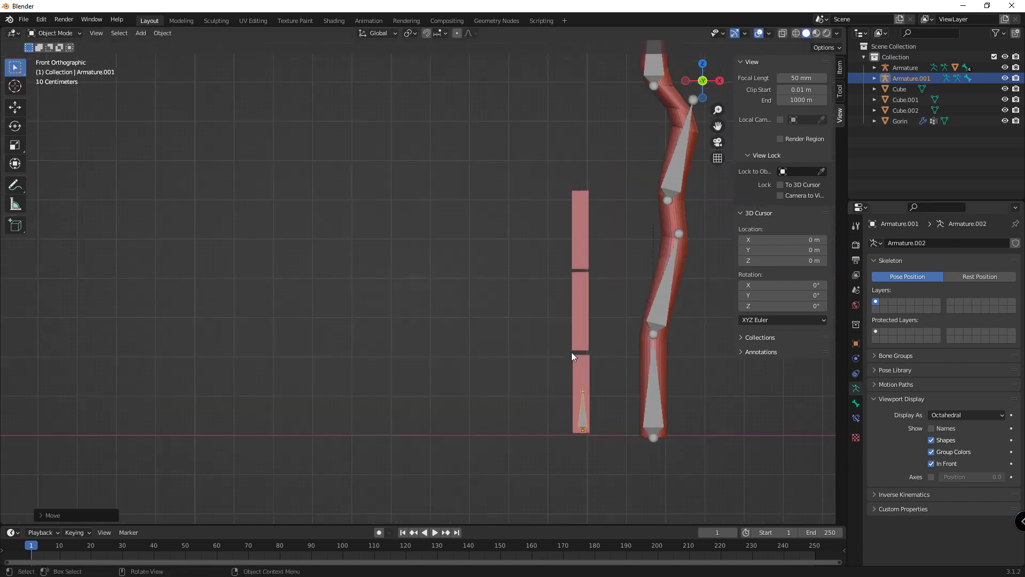
{"action": "scroll", "coordinate": [572, 352], "scroll_direction": "up", "scroll_amount": 2}
{"action": "middle_click_drag", "start_coordinate": [569, 361], "coordinate": [533, 318], "text": "shift"}
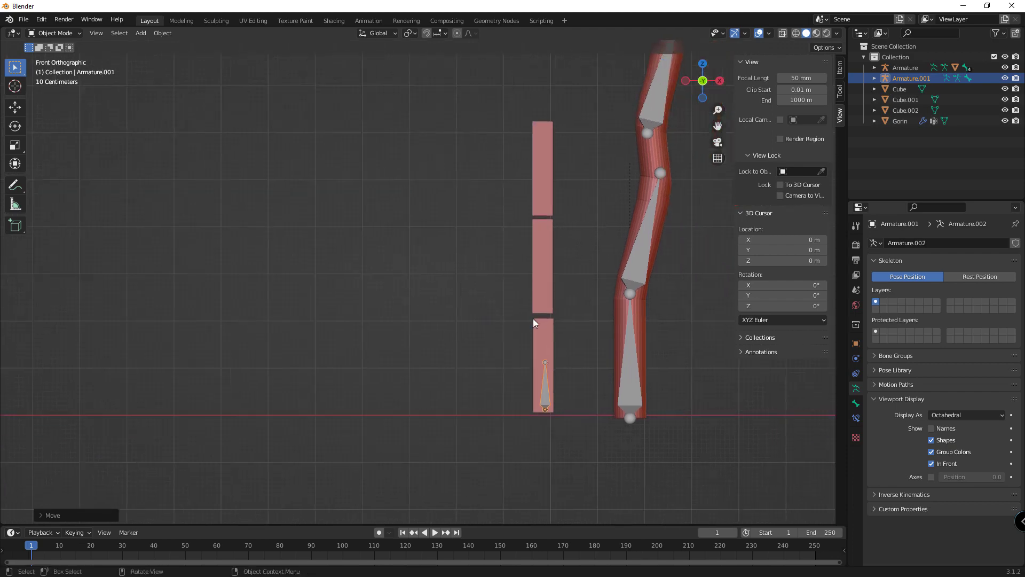
{"action": "left_click", "coordinate": [963, 415]}
{"action": "left_click", "coordinate": [954, 436]}
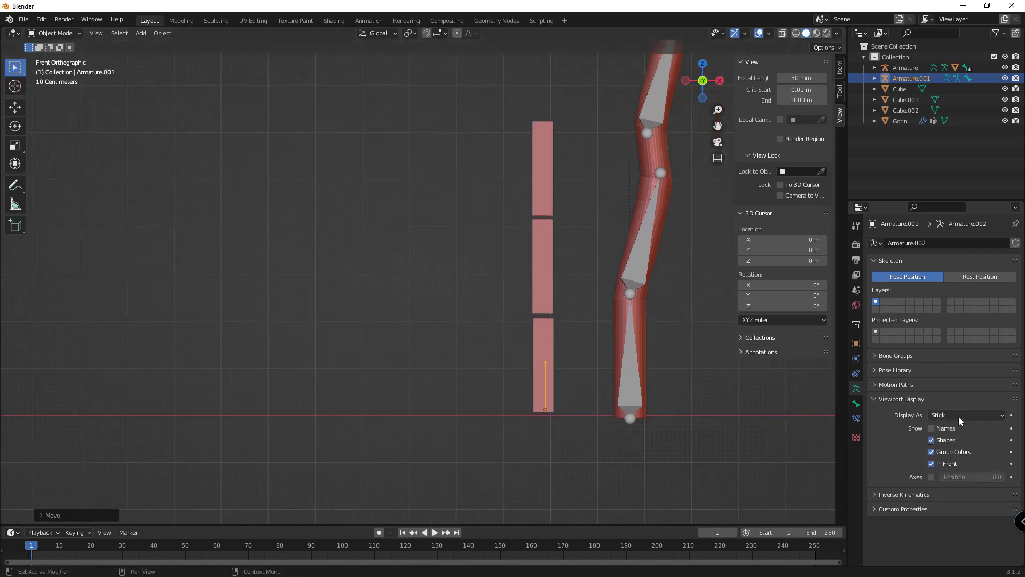
{"action": "left_click", "coordinate": [959, 416]}
{"action": "left_click", "coordinate": [956, 451]}
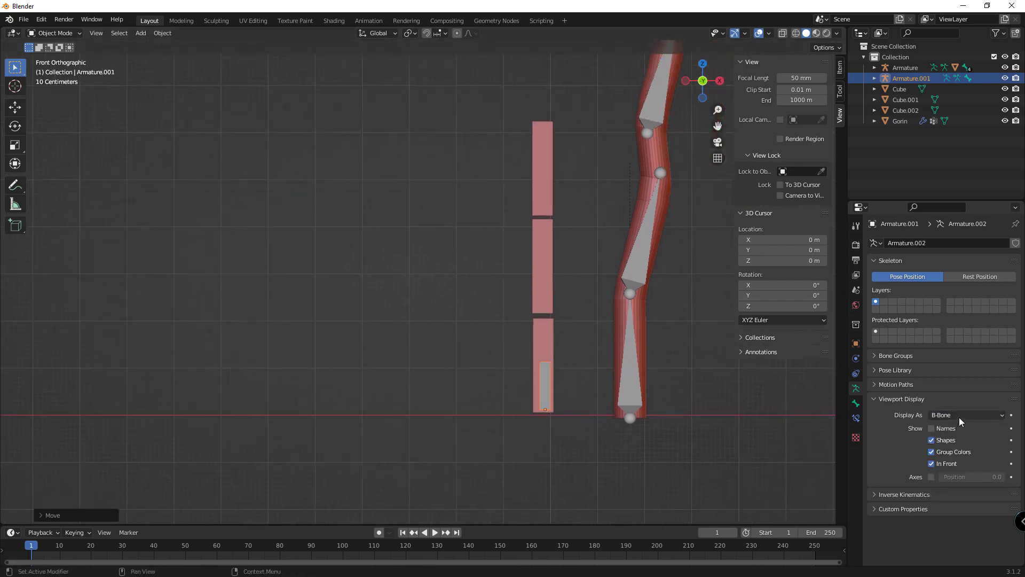
Move the bone into the bottom block and stretch its tip up 0.9372 m along Z
{"action": "scroll", "coordinate": [588, 415], "scroll_direction": "up", "scroll_amount": 2}
{"action": "mouse_move", "coordinate": [575, 410]}
{"action": "middle_mouse_down", "text": "shift"}
{"action": "mouse_move", "coordinate": [595, 398]}
{"action": "mouse_move", "coordinate": [502, 349]}
{"action": "middle_mouse_up", "text": "shift"}
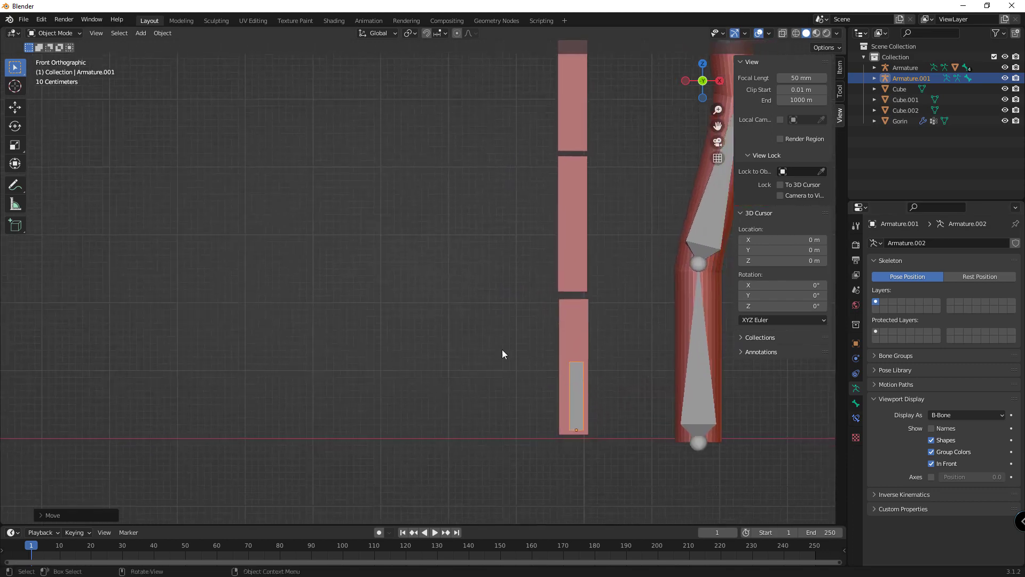
{"action": "key", "text": "g"}
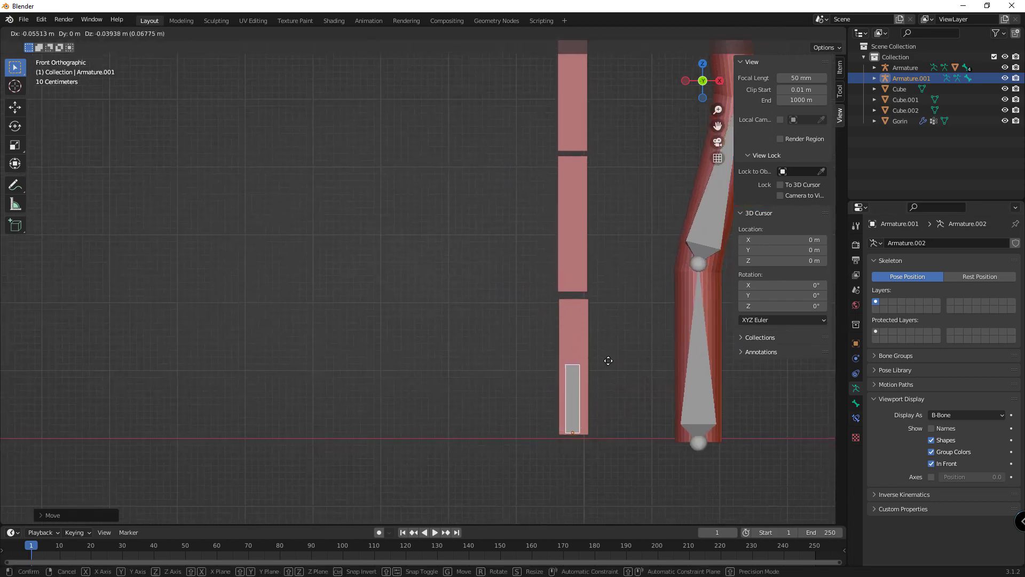
{"action": "left_click", "coordinate": [608, 360]}
{"action": "key", "text": "Tab"}
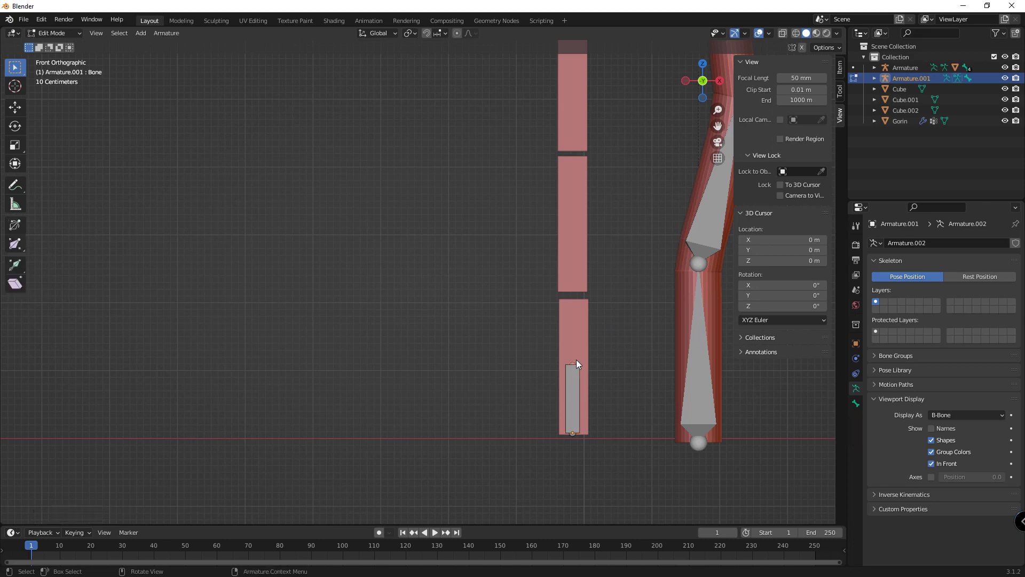
{"action": "left_click_drag", "start_coordinate": [598, 344], "coordinate": [543, 379]}
{"action": "key", "text": "g"}
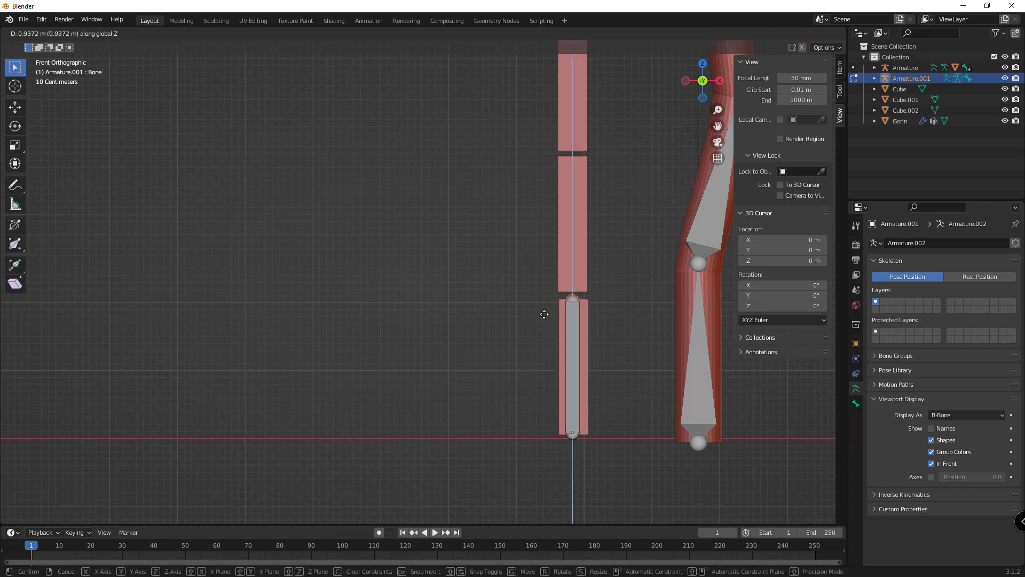
{"action": "left_click", "coordinate": [544, 315]}
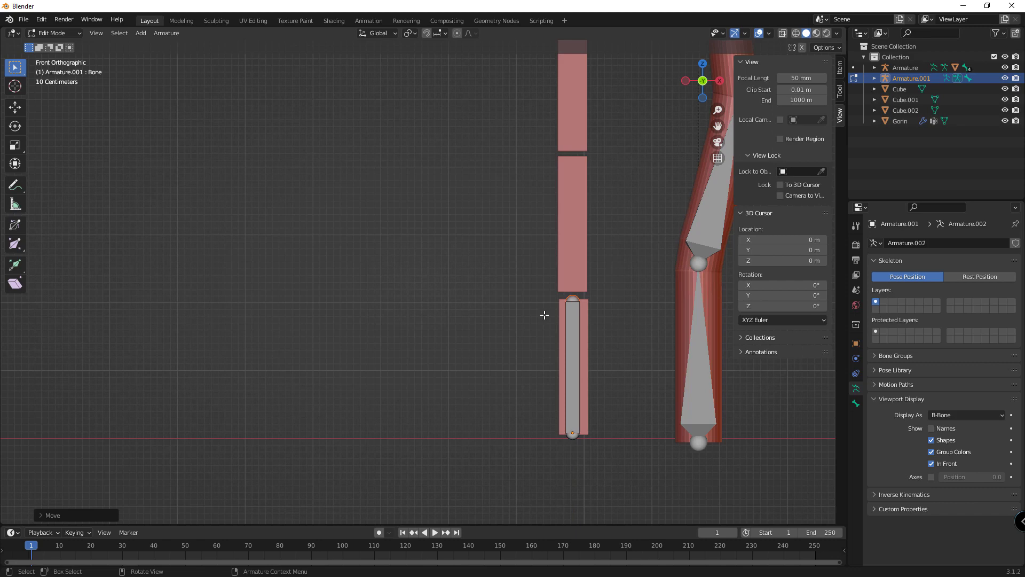
Switch bone display to Stick and back to B-Bone, expanding Inverse Kinematics and Custom Properties
{"action": "left_click", "coordinate": [952, 417]}
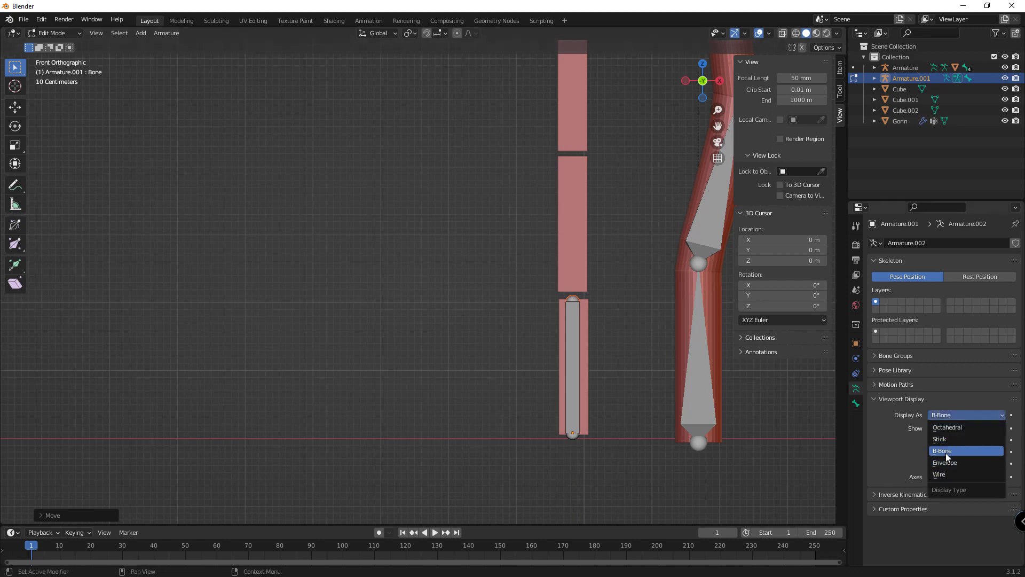
{"action": "left_click", "coordinate": [944, 439]}
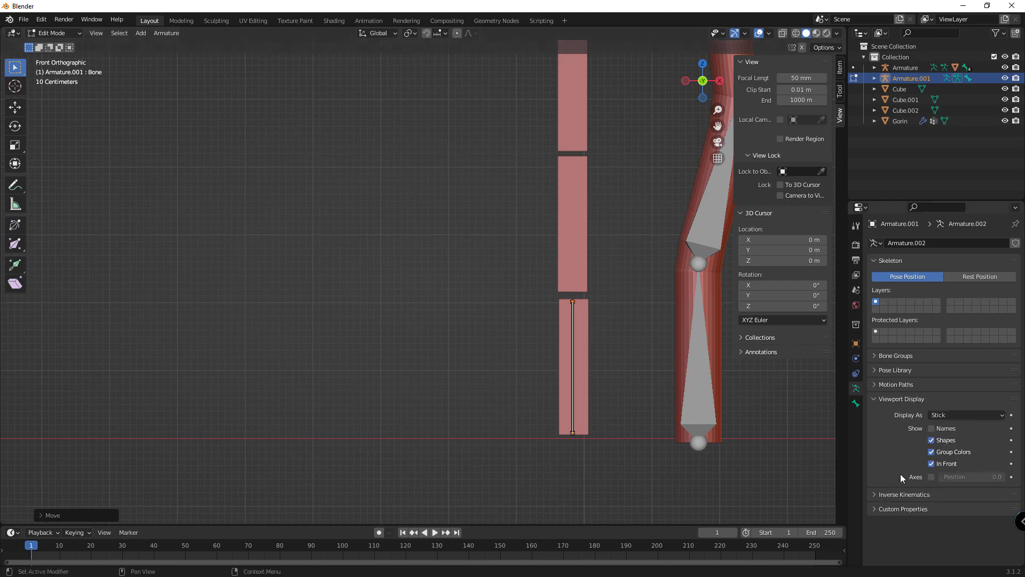
{"action": "left_click", "coordinate": [940, 412]}
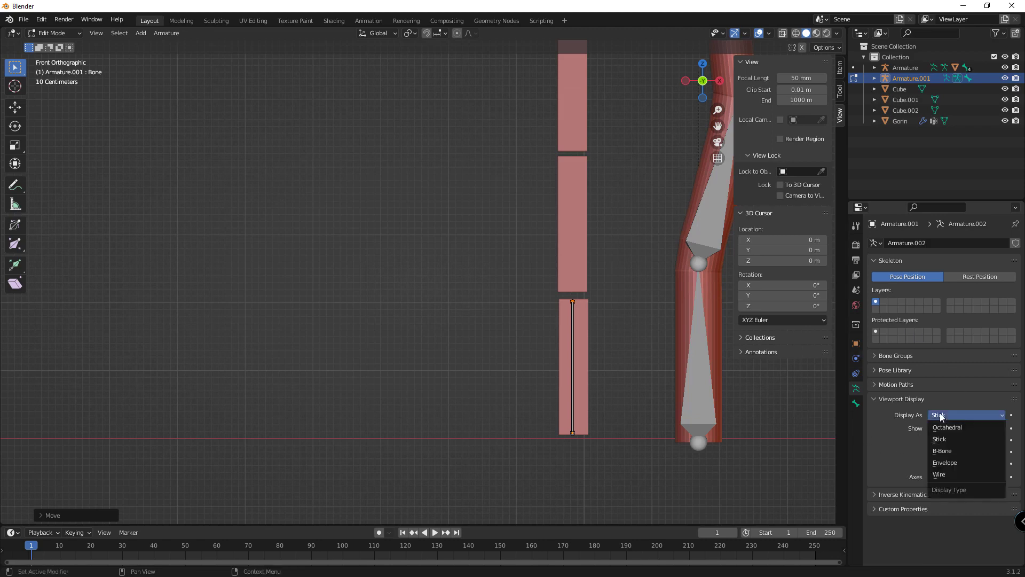
{"action": "left_click", "coordinate": [938, 451]}
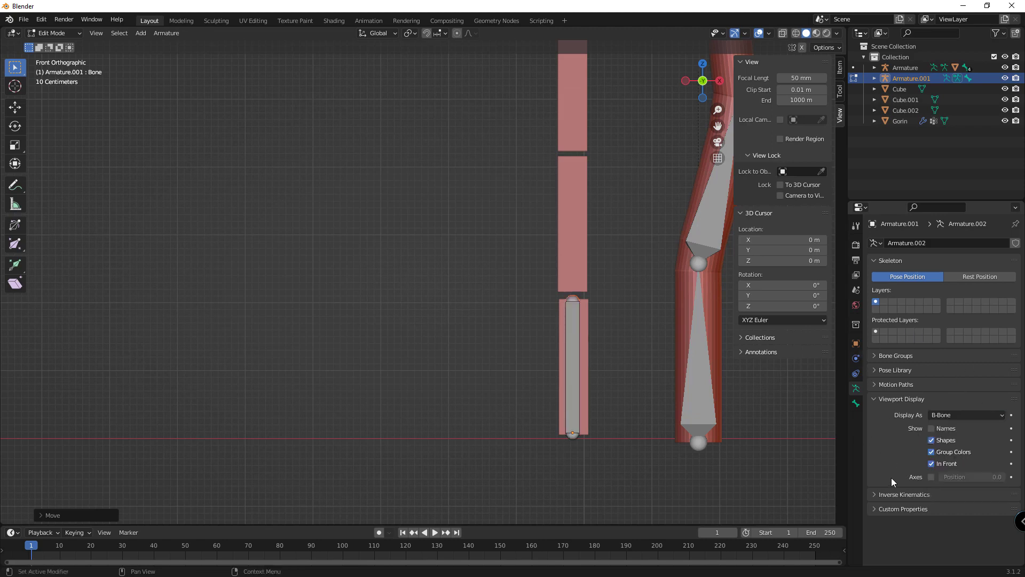
{"action": "left_click", "coordinate": [887, 494]}
{"action": "left_click", "coordinate": [888, 527]}
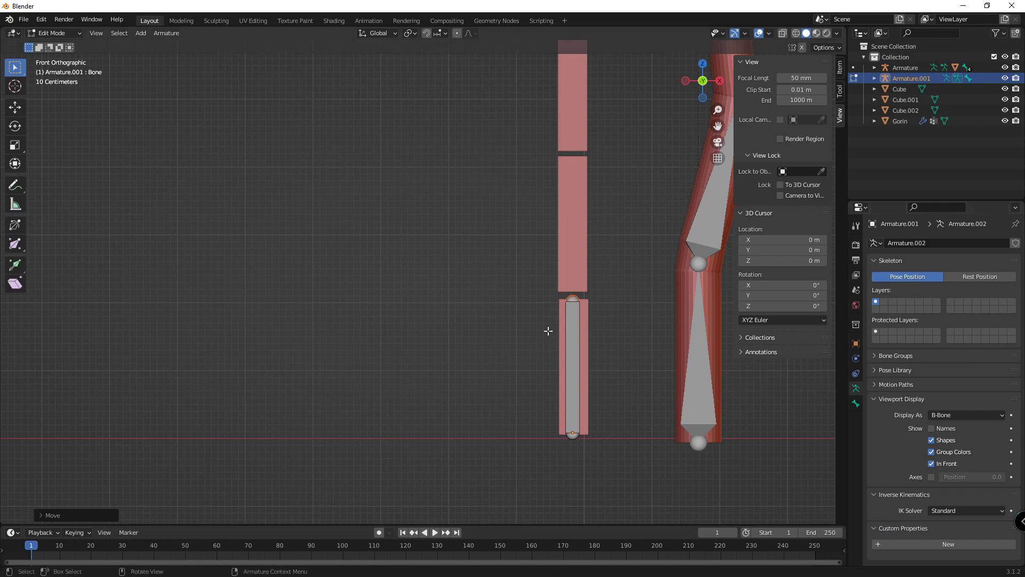
Extrude Bone.001 into the middle block and Bone.002 straight up into the top block
{"action": "key", "text": "e"}
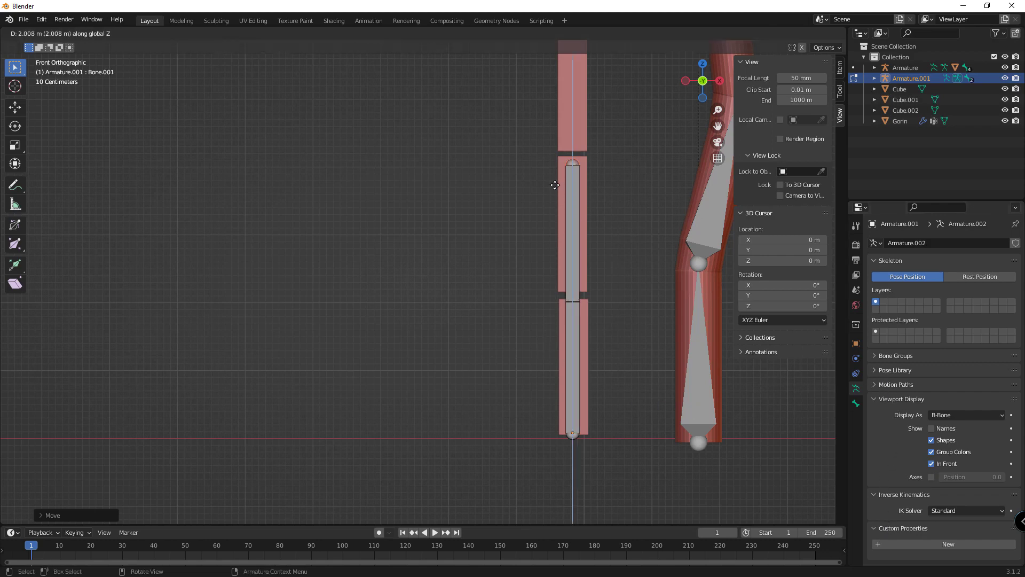
{"action": "left_click", "coordinate": [554, 178]}
{"action": "middle_click_drag", "start_coordinate": [575, 239], "coordinate": [578, 375], "text": "shift"}
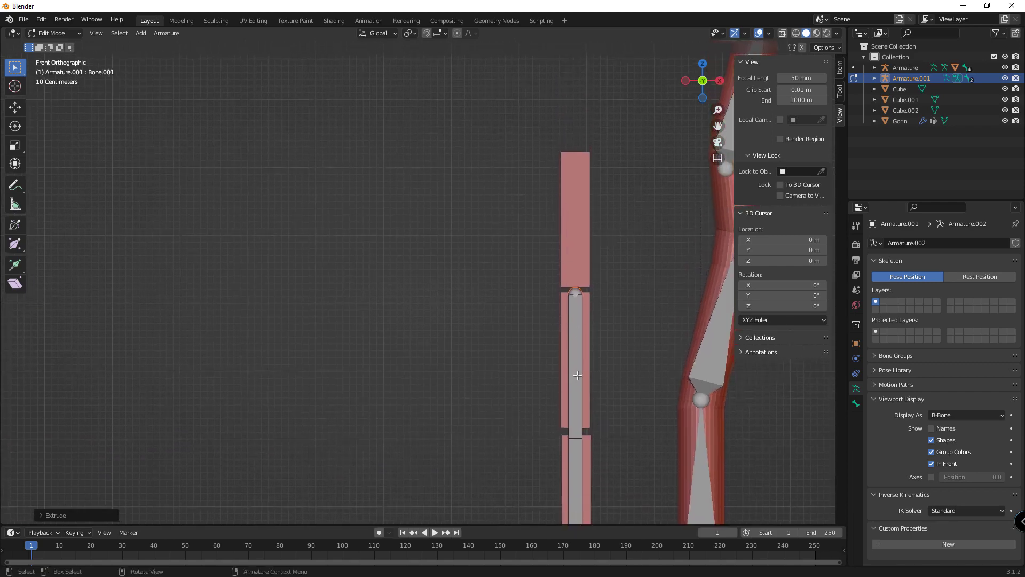
{"action": "key", "text": "e"}
{"action": "key", "text": "z"}
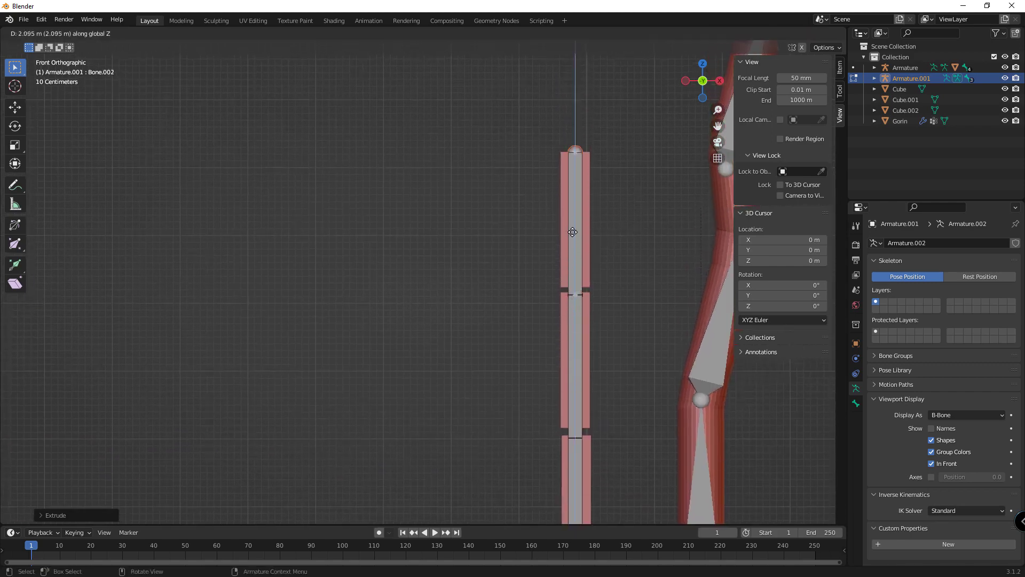
{"action": "left_click", "coordinate": [663, 255]}
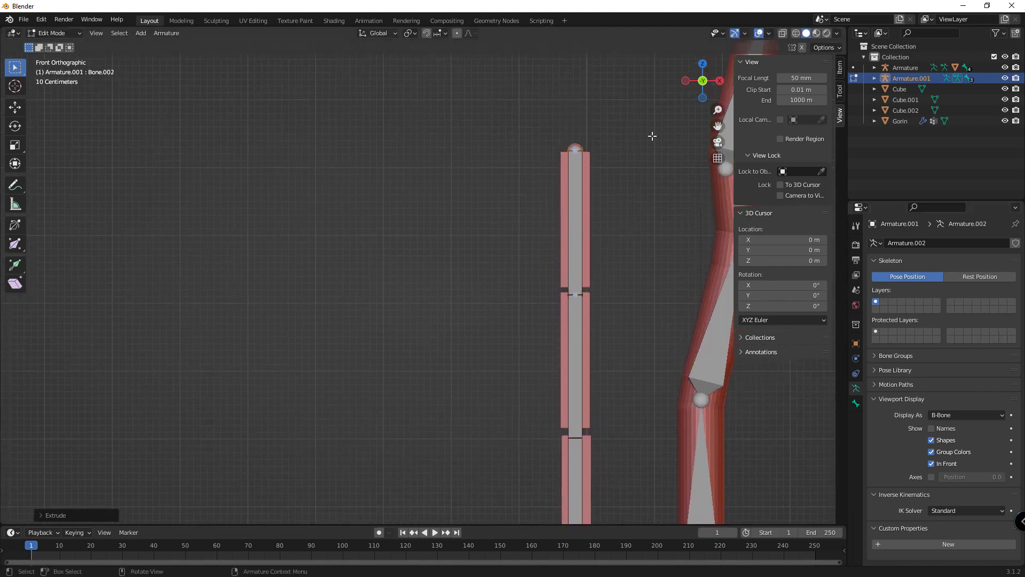
Make the armature's empty bone layer 2 the visible layer
{"action": "scroll", "coordinate": [571, 206], "scroll_direction": "down", "scroll_amount": 3}
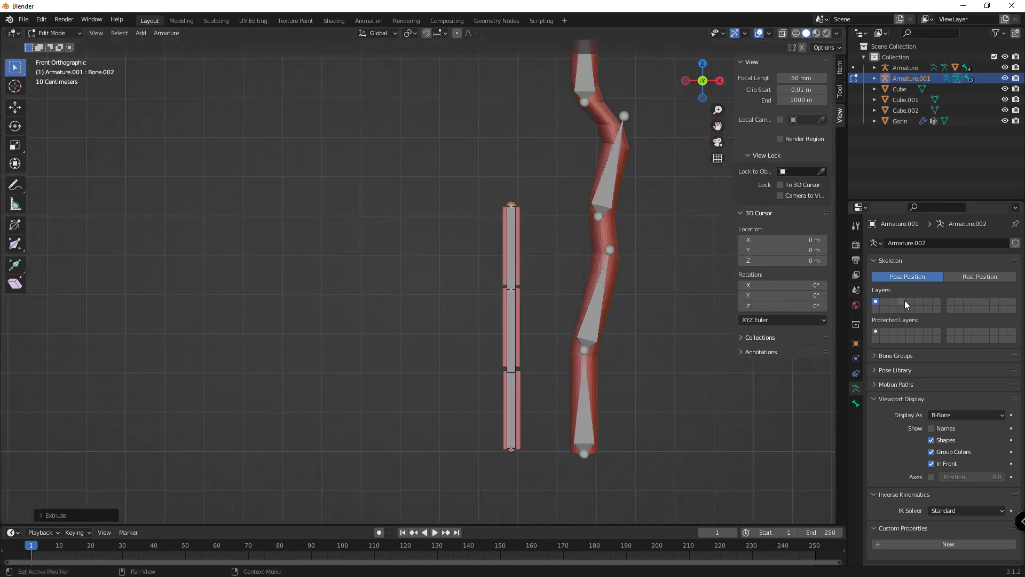
{"action": "left_click", "coordinate": [885, 302]}
{"action": "left_click", "coordinate": [879, 300]}
{"action": "left_click", "coordinate": [885, 300]}
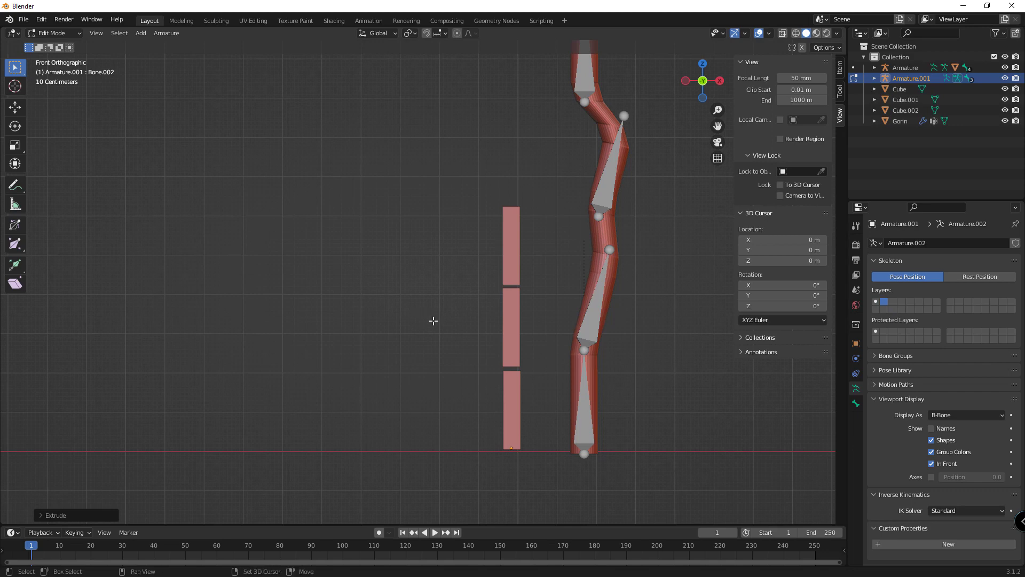
{"action": "key", "text": "shift+a"}
Place a layer 2 bone at the base of the blocks and stretch its tip to the stack's top
{"action": "scroll", "coordinate": [522, 332], "scroll_direction": "down", "scroll_amount": 3}
{"action": "scroll", "coordinate": [522, 331], "scroll_direction": "down", "scroll_amount": 1}
{"action": "scroll", "coordinate": [523, 332], "scroll_direction": "down", "scroll_amount": 3}
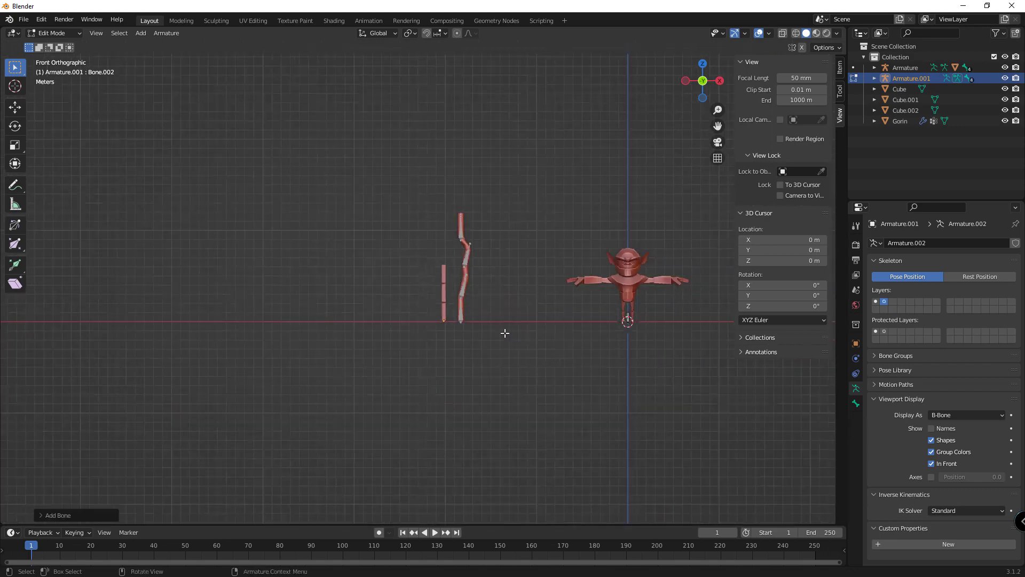
{"action": "scroll", "coordinate": [648, 326], "scroll_direction": "up", "scroll_amount": 1}
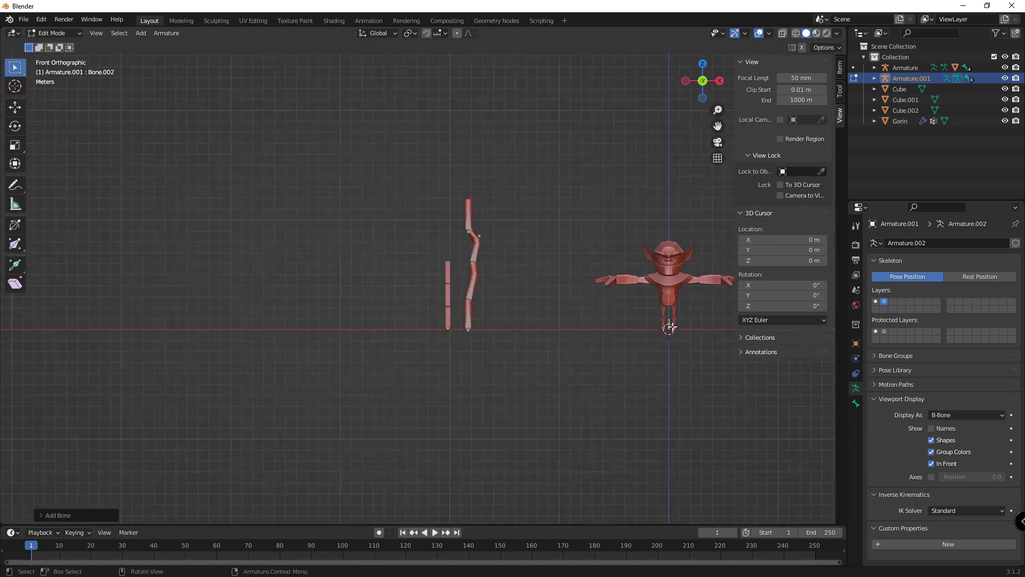
{"action": "key", "text": "g"}
{"action": "key", "text": "Escape"}
{"action": "key", "text": "s"}
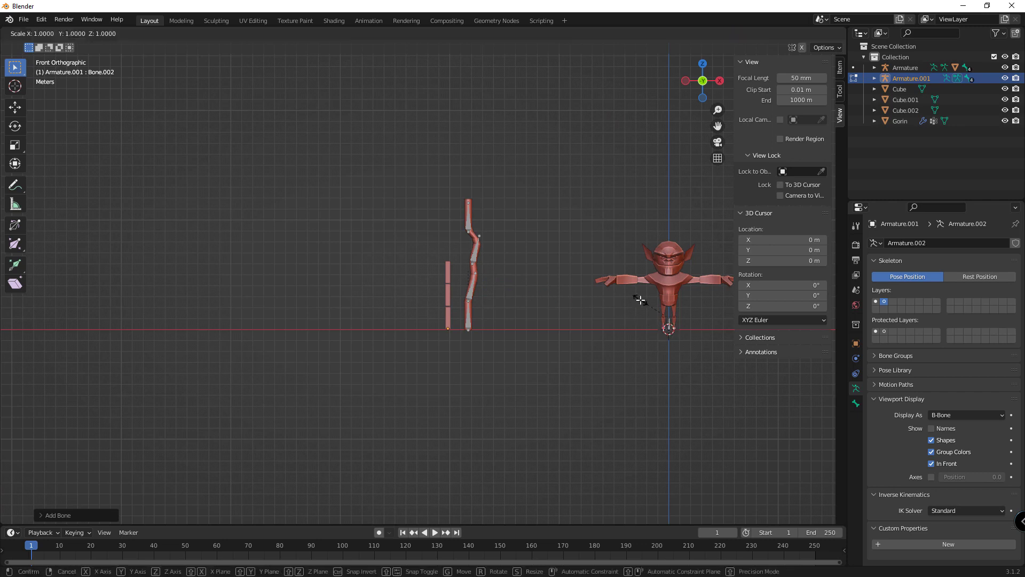
{"action": "key", "text": "Escape"}
{"action": "key", "text": "g"}
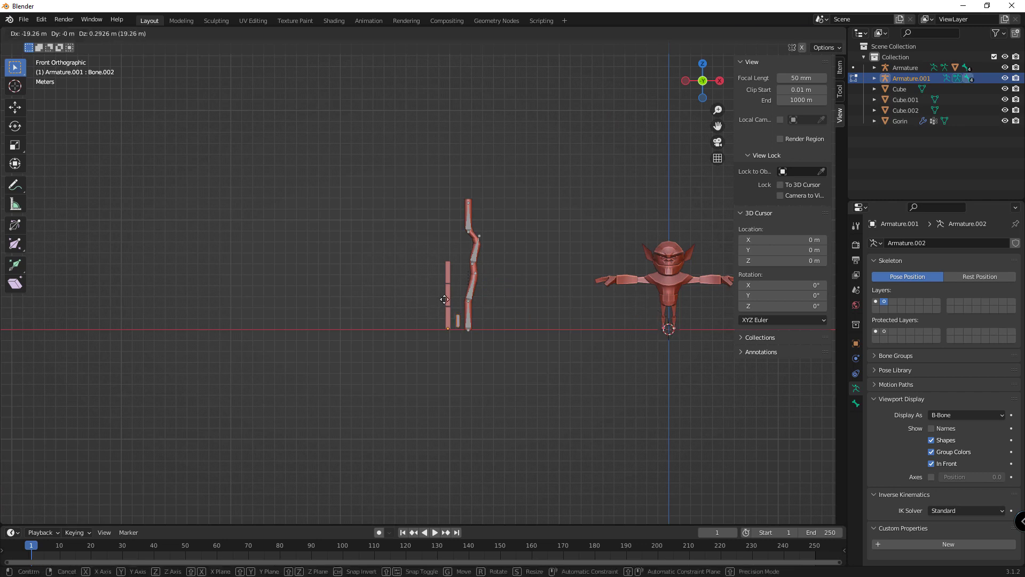
{"action": "left_click", "coordinate": [444, 307]}
{"action": "scroll", "coordinate": [445, 309], "scroll_direction": "up", "scroll_amount": 5}
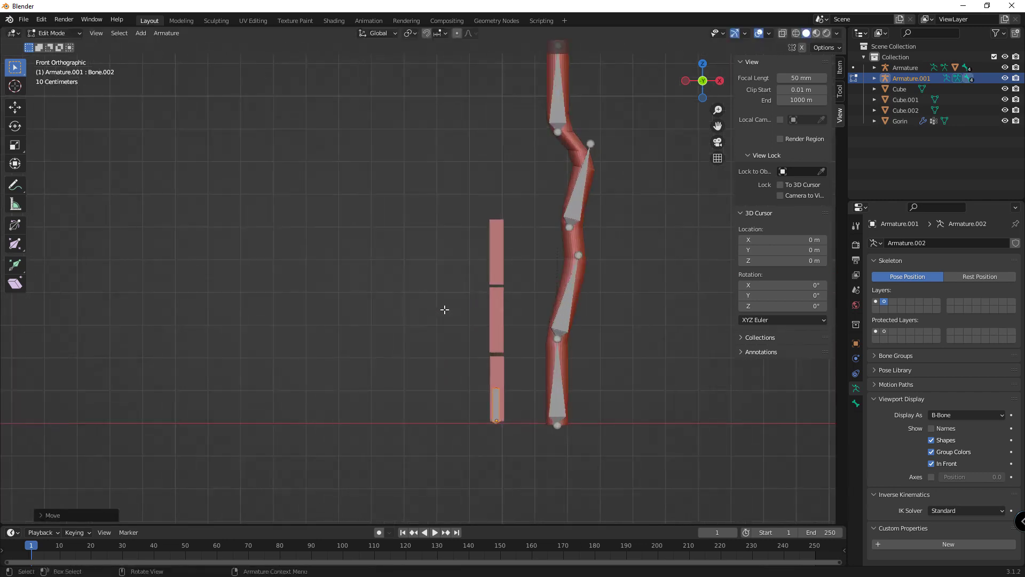
{"action": "scroll", "coordinate": [445, 309], "scroll_direction": "up", "scroll_amount": 2}
{"action": "left_click", "coordinate": [511, 435]}
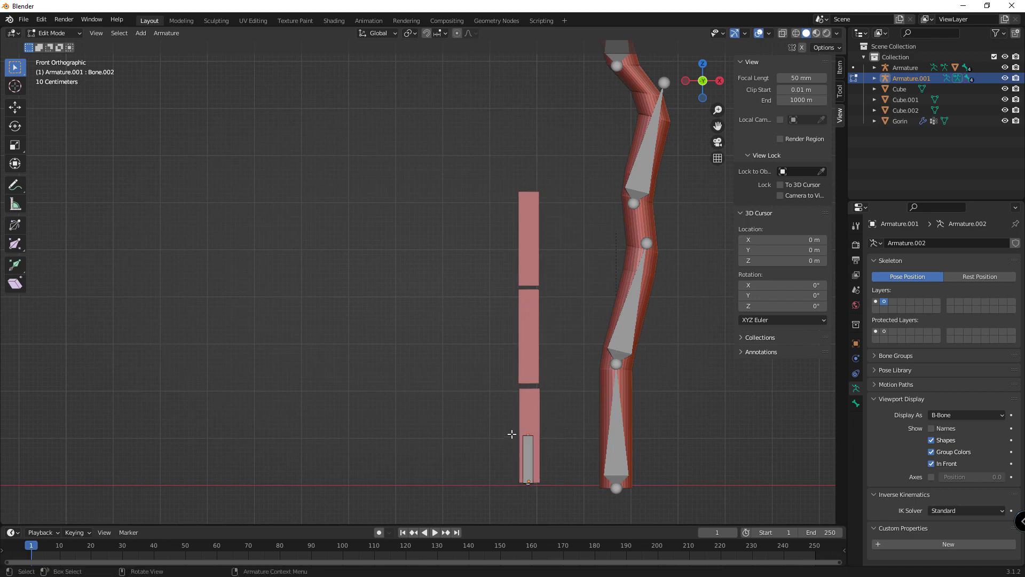
{"action": "key", "text": "g"}
{"action": "left_click", "coordinate": [511, 195]}
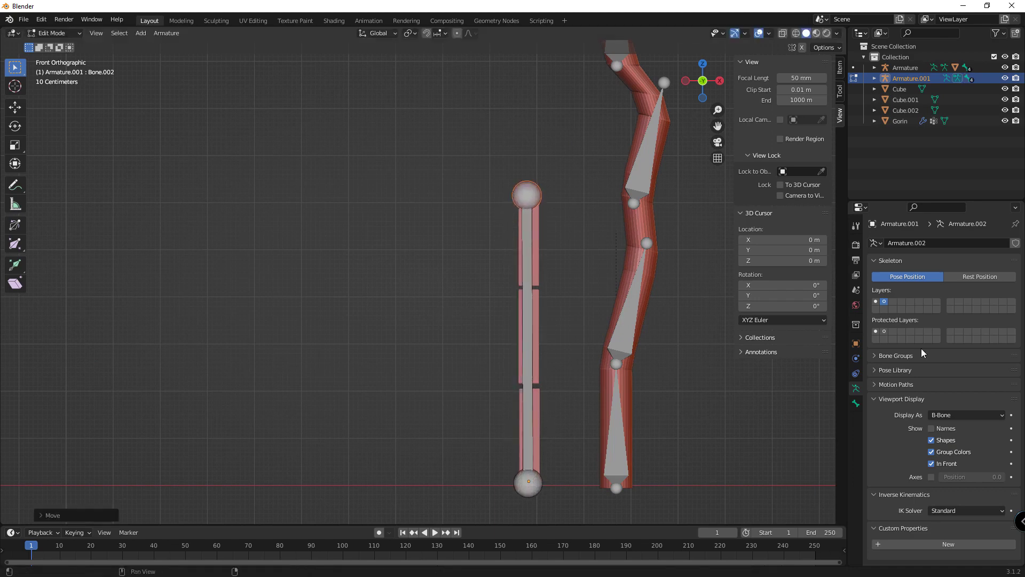
Compare bone layers 1 and 2, ending with layer 1's three-bone chain visible
{"action": "left_click", "coordinate": [878, 302]}
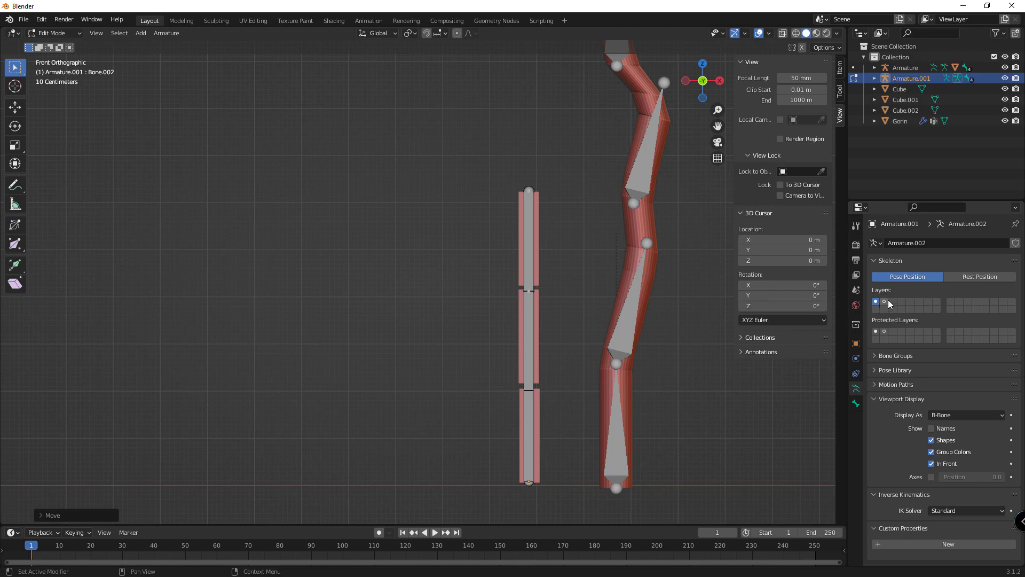
{"action": "left_click", "coordinate": [885, 302]}
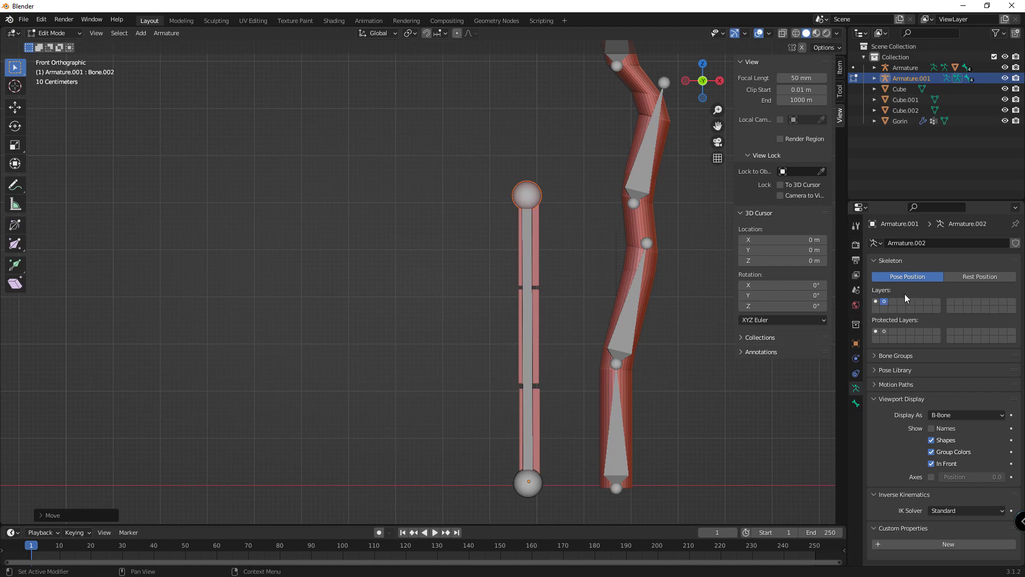
{"action": "left_click", "coordinate": [878, 301]}
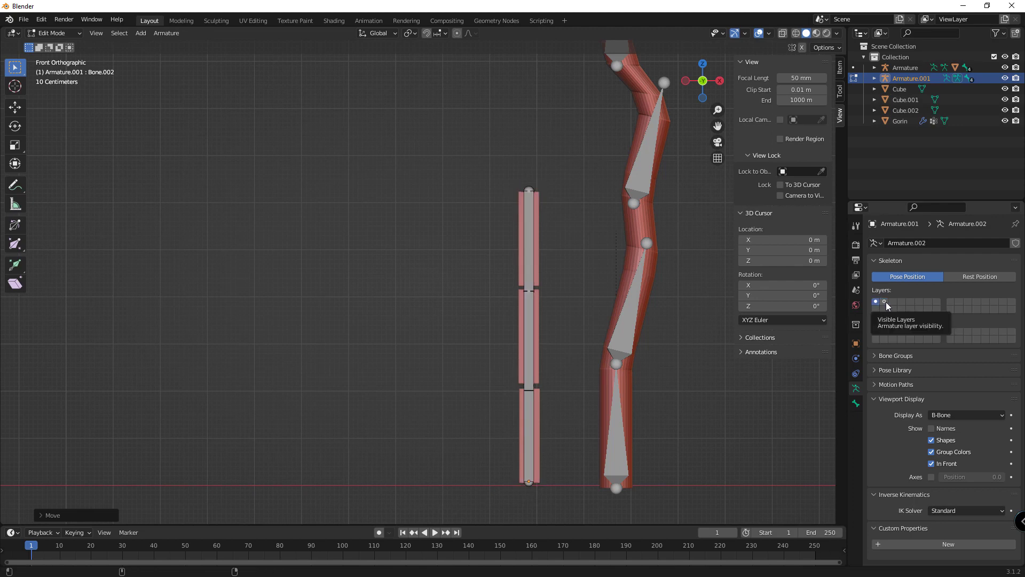
{"action": "left_click", "coordinate": [886, 302]}
{"action": "right_click", "coordinate": [886, 302]}
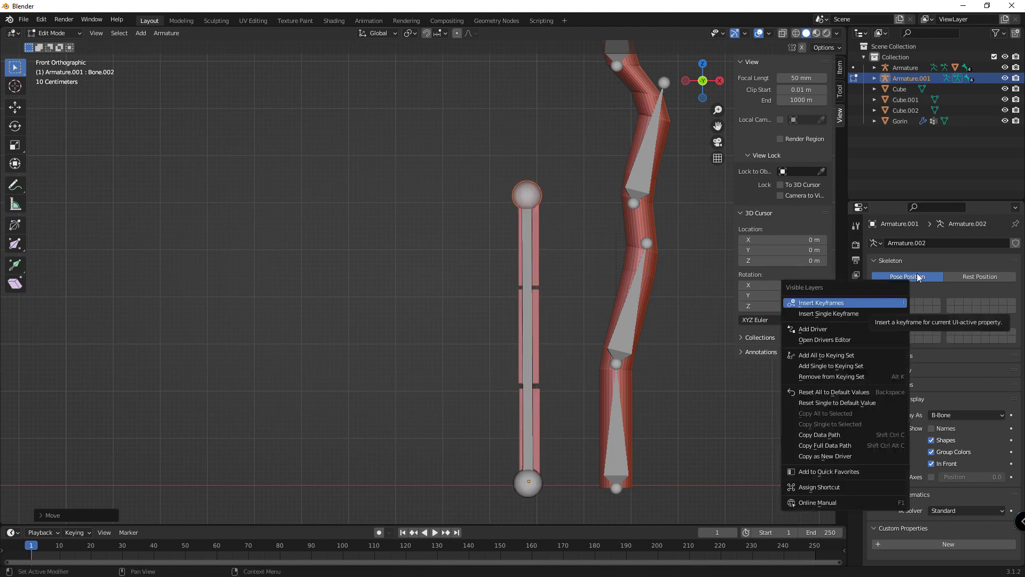
{"action": "key", "text": "Escape"}
{"action": "left_click", "coordinate": [877, 301]}
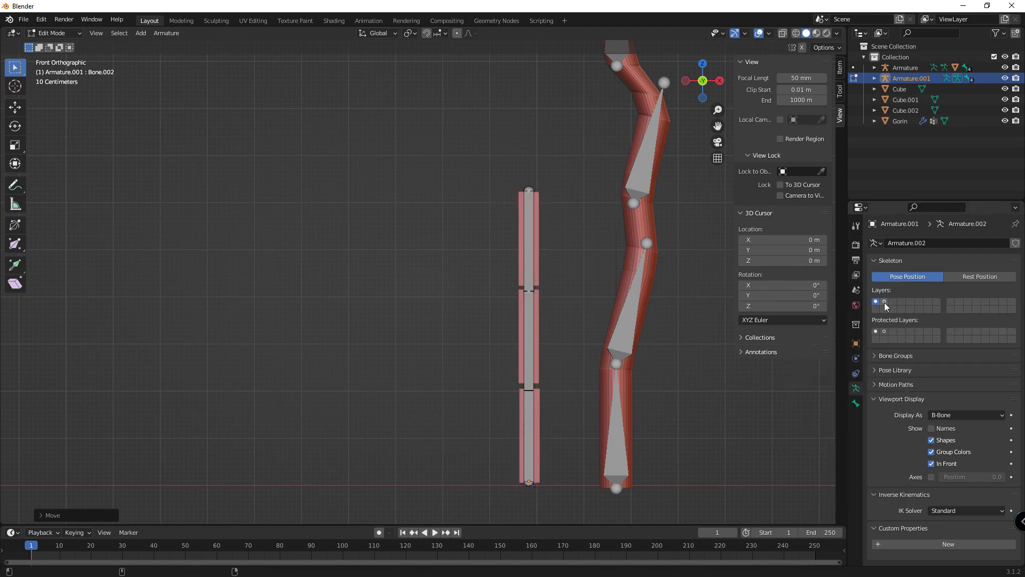
{"action": "left_click", "coordinate": [885, 303]}
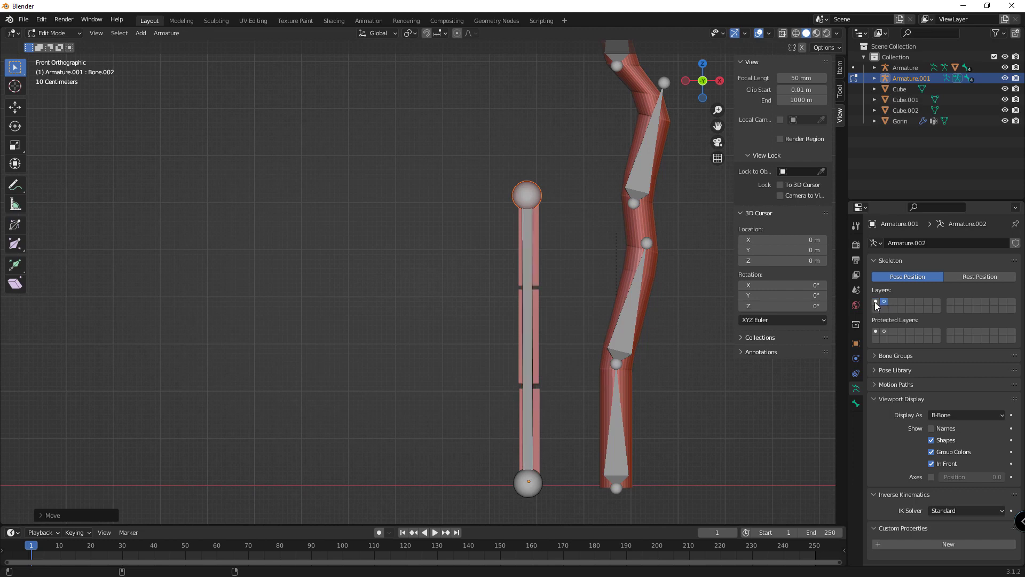
{"action": "left_click", "coordinate": [875, 302]}
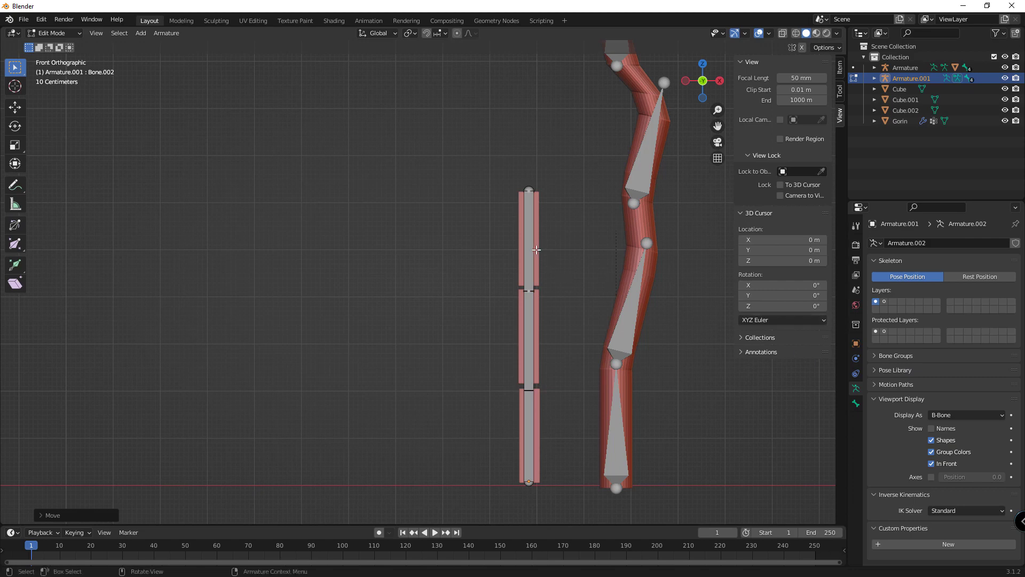
{"action": "scroll", "coordinate": [539, 256], "scroll_direction": "up", "scroll_amount": 2}
{"action": "scroll", "coordinate": [388, 213], "scroll_direction": "down", "scroll_amount": 3}
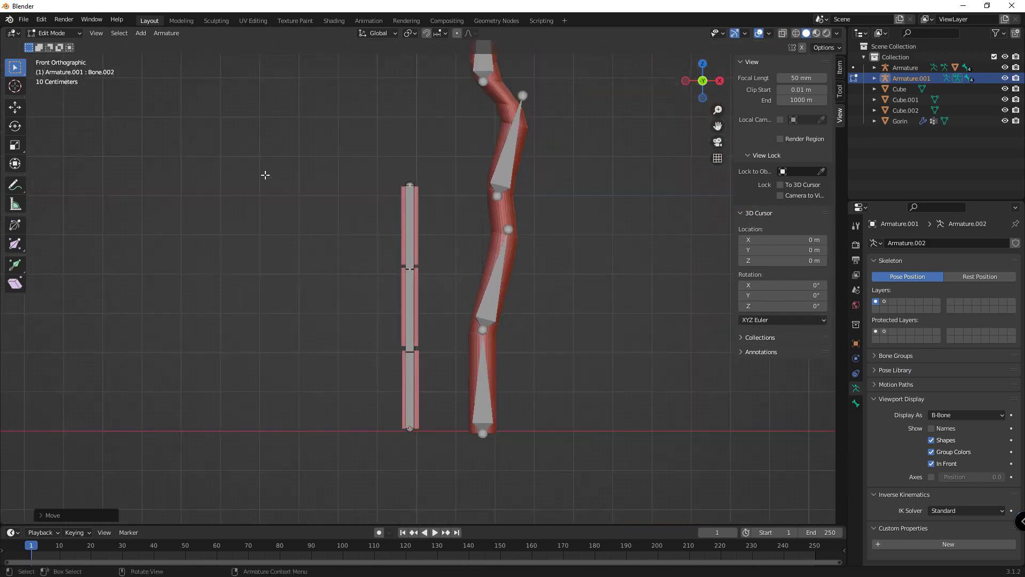
Parent the top block Cube.002 to Armature.001 with automatic weights in Pose Mode
{"action": "left_click", "coordinate": [57, 33]}
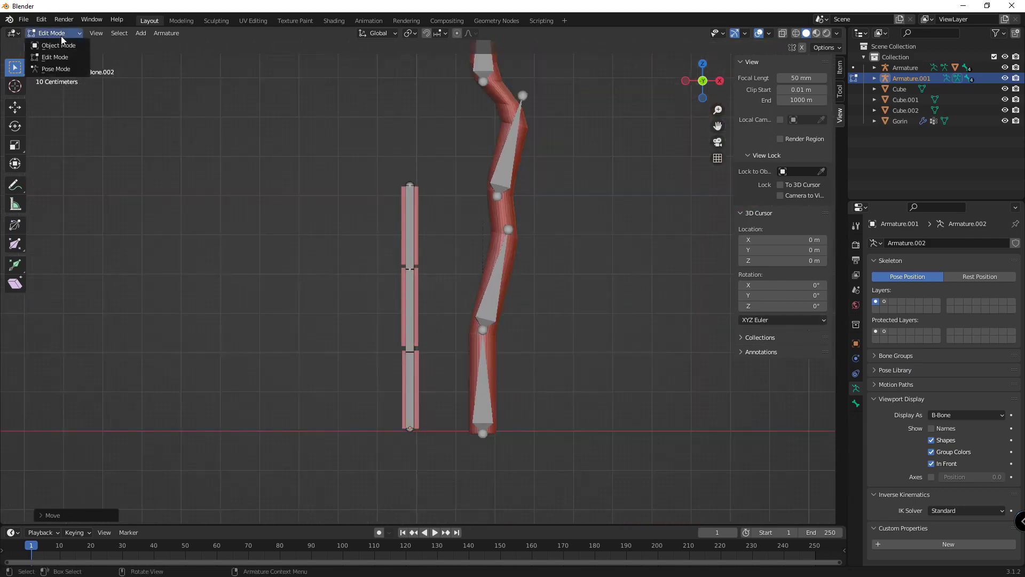
{"action": "left_click", "coordinate": [414, 251]}
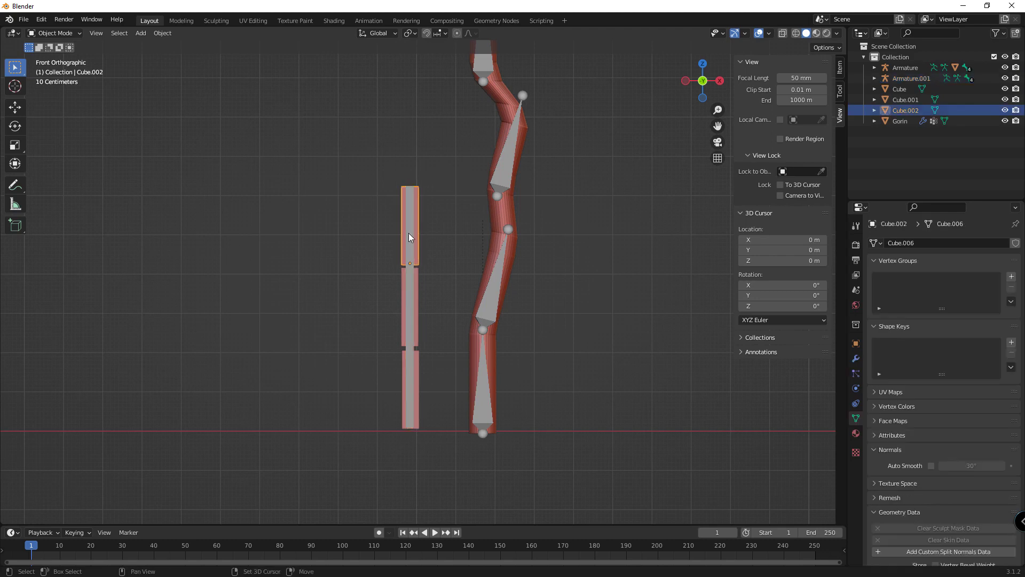
{"action": "left_click", "coordinate": [409, 232], "text": "shift"}
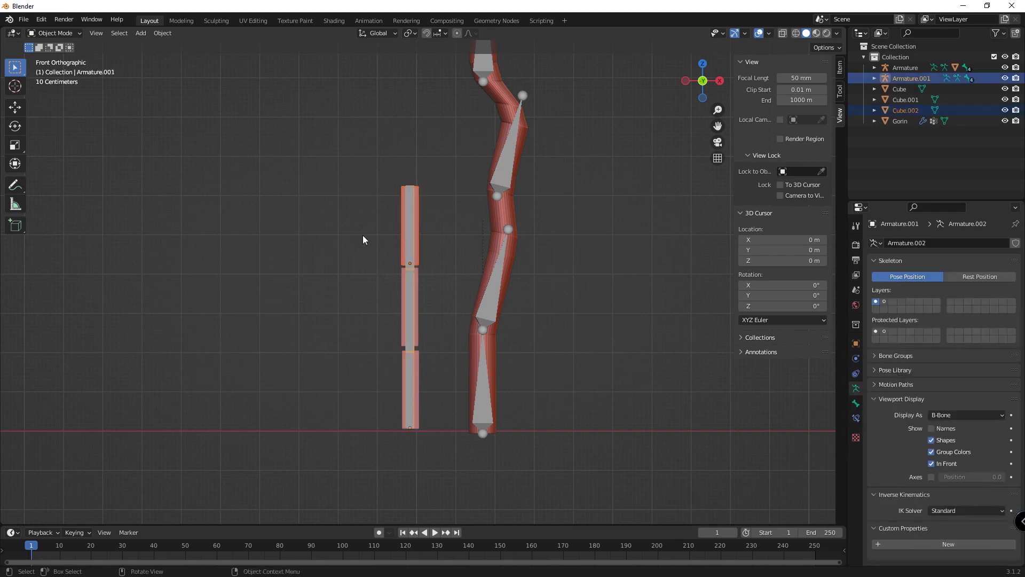
{"action": "scroll", "coordinate": [368, 236], "scroll_direction": "up", "scroll_amount": 2}
{"action": "middle_click_drag", "start_coordinate": [461, 266], "coordinate": [512, 276], "text": "shift"}
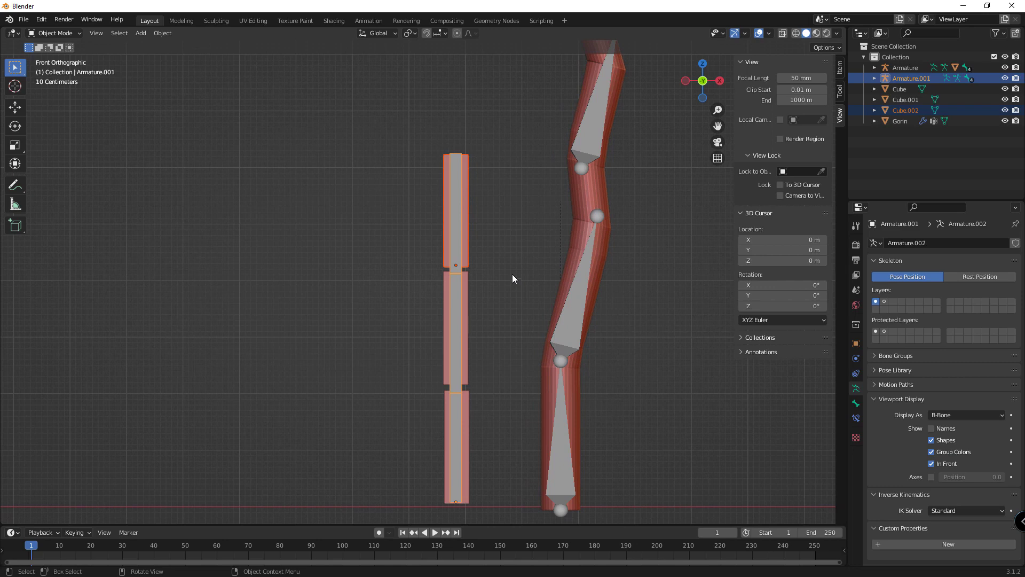
{"action": "key", "text": "ctrl+Tab"}
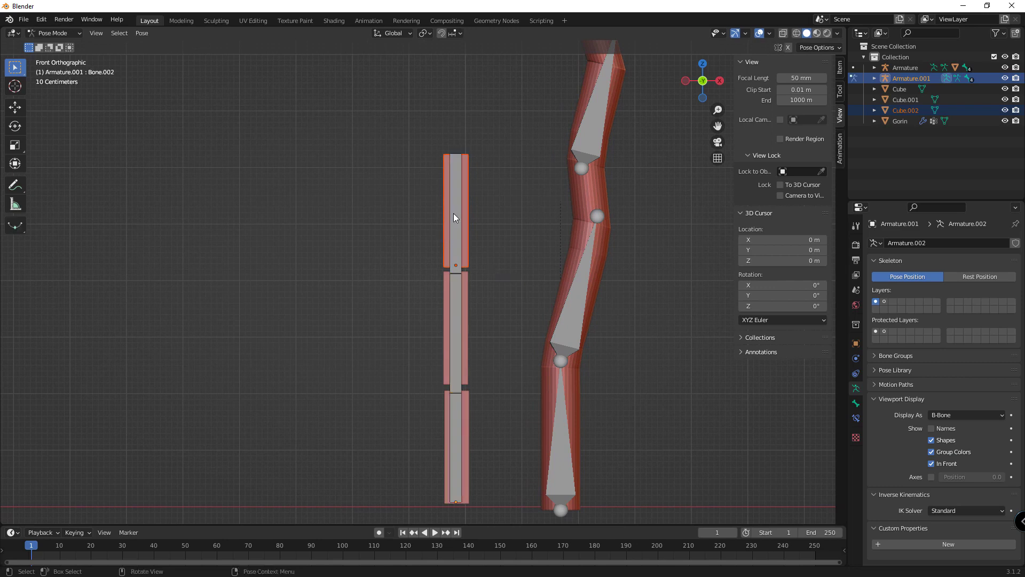
{"action": "key", "text": "ctrl+p"}
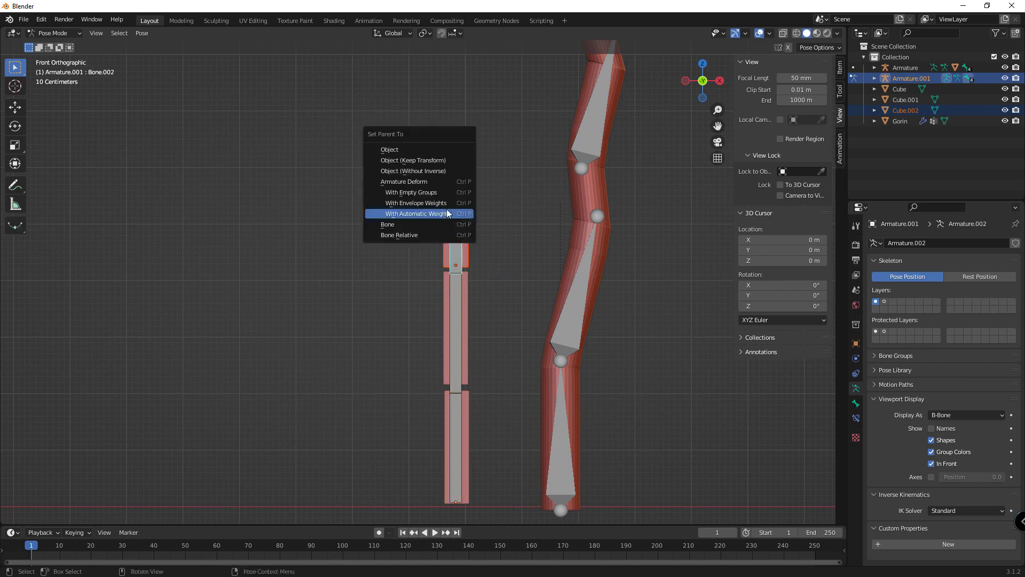
{"action": "left_click", "coordinate": [407, 223]}
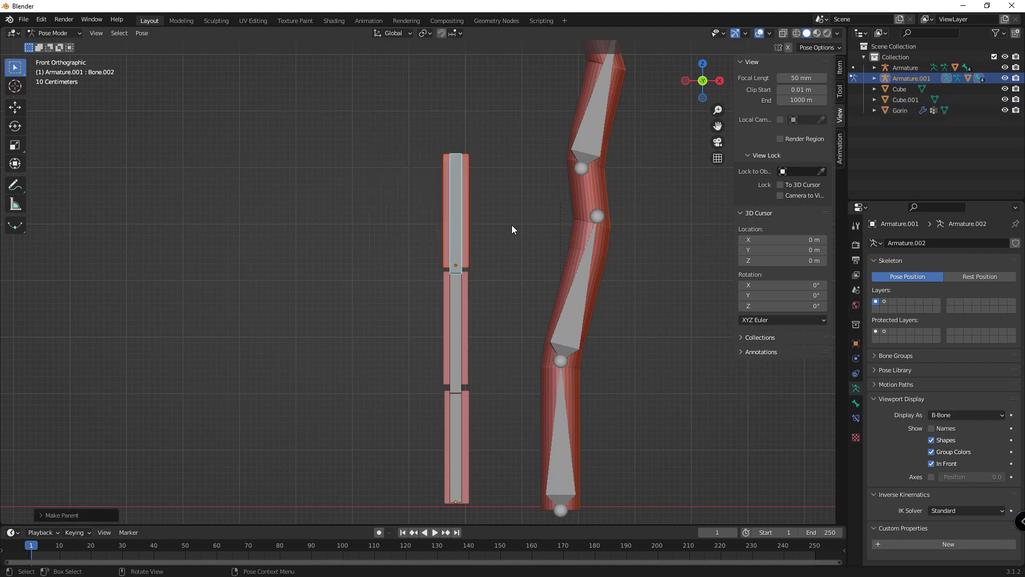
Test-rotate the middle bone and Bone.002, cancelling each rotation to check the top block bends
{"action": "key", "text": "r"}
{"action": "key", "text": "Escape"}
{"action": "left_click", "coordinate": [464, 325]}
{"action": "key", "text": "r"}
{"action": "key", "text": "Escape"}
{"action": "left_click", "coordinate": [447, 236]}
{"action": "key", "text": "r"}
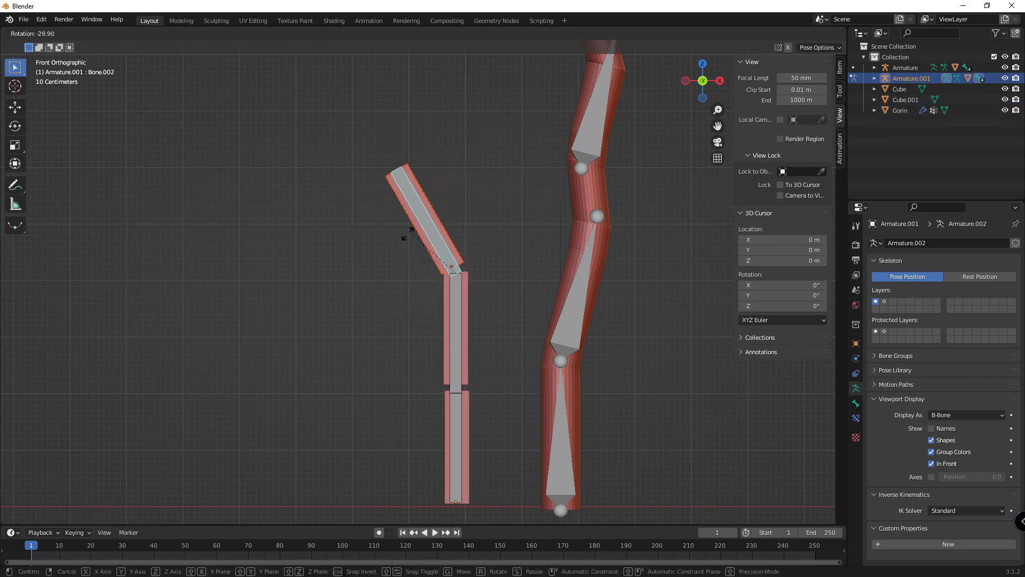
{"action": "key", "text": "Escape"}
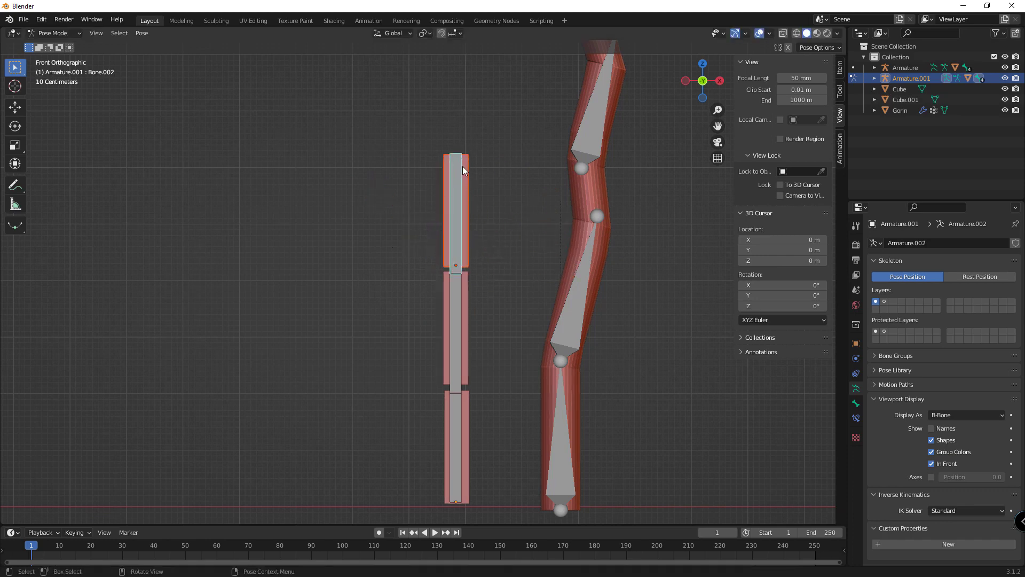
{"action": "key", "text": "r"}
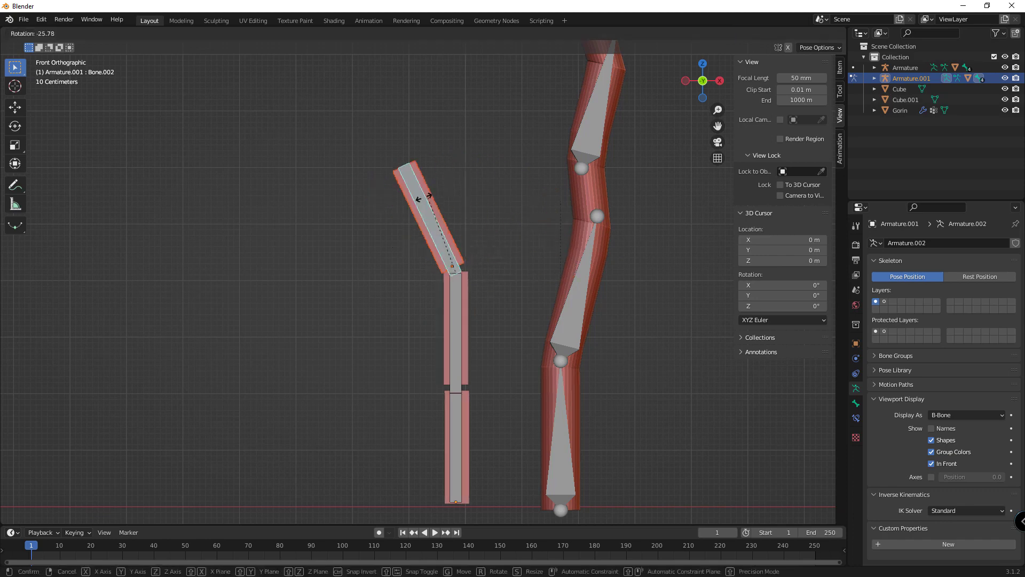
{"action": "key", "text": "Escape"}
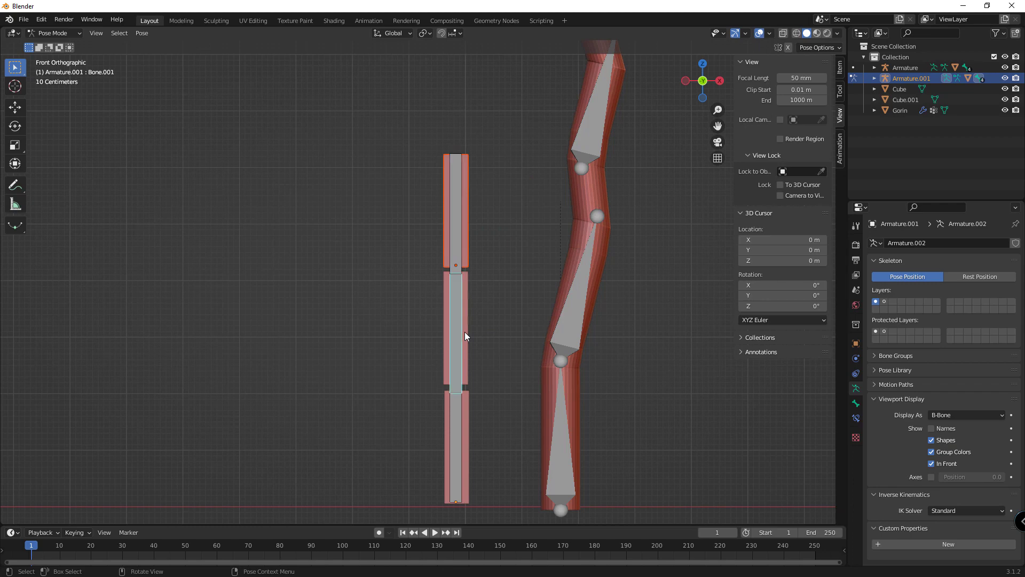
{"action": "key", "text": "ctrl+Tab"}
Parent the middle block Cube.001 to Bone.001 of Armature.001
{"action": "left_click", "coordinate": [465, 328]}
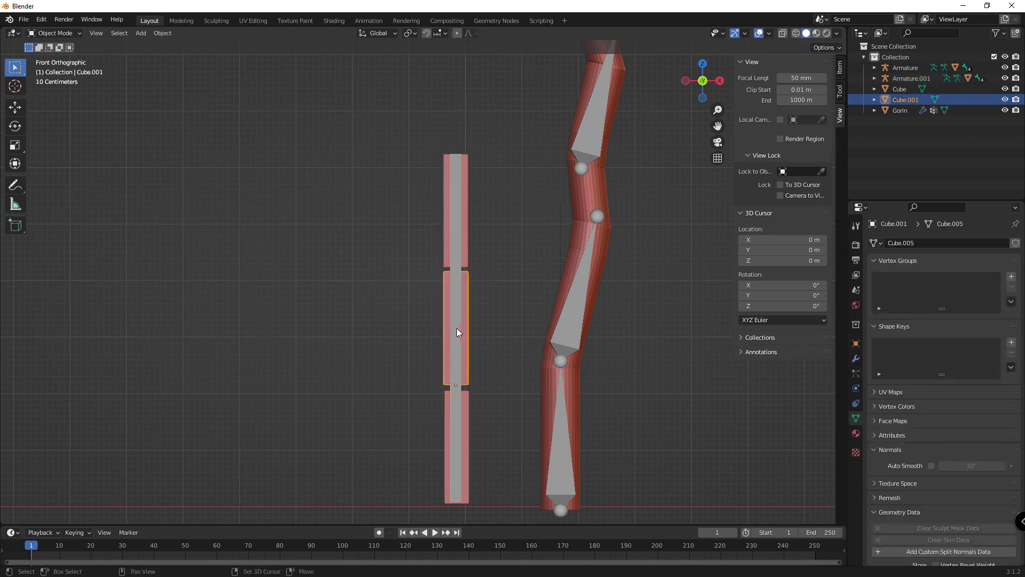
{"action": "left_click", "coordinate": [457, 330]}
{"action": "key", "text": "ctrl+Tab"}
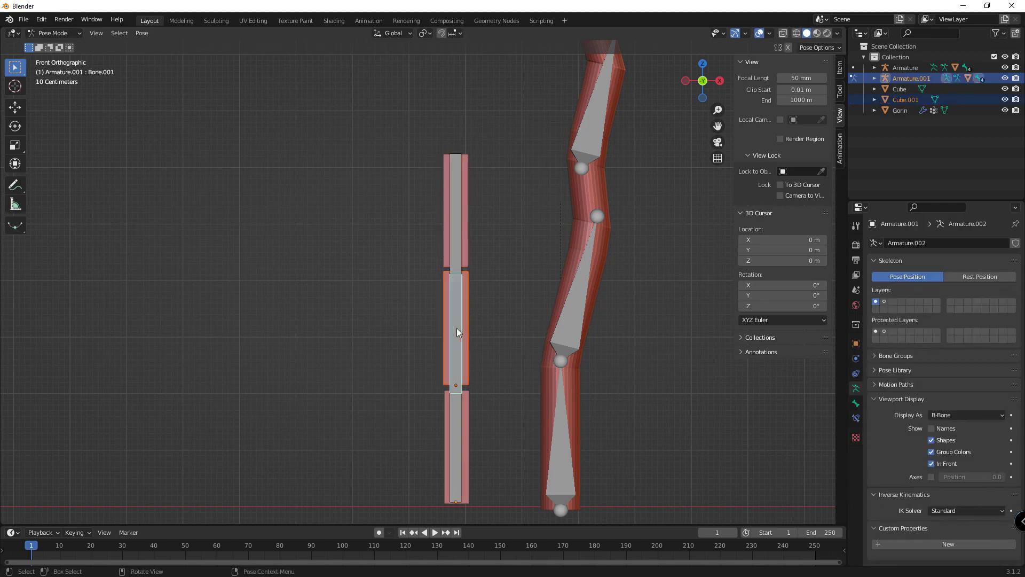
{"action": "key", "text": "ctrl+p"}
{"action": "left_click", "coordinate": [457, 328]}
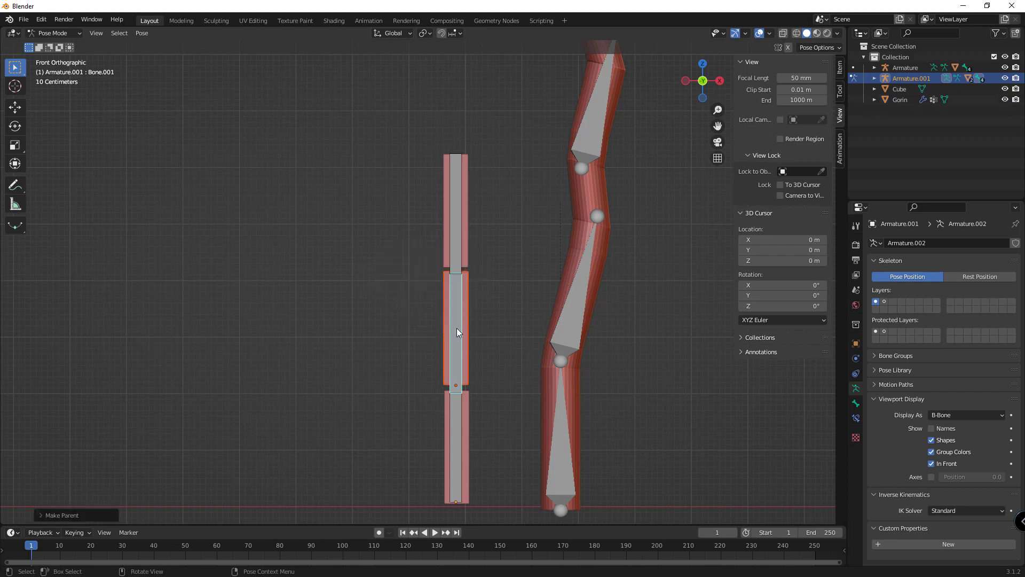
Test-rotate the middle and top bones to confirm Cube.001 follows Bone.001, then return to Object Mode
{"action": "key", "text": "r"}
{"action": "key", "text": "Escape"}
{"action": "left_click", "coordinate": [457, 222]}
{"action": "key", "text": "r"}
{"action": "key", "text": "Escape"}
{"action": "left_click", "coordinate": [449, 314]}
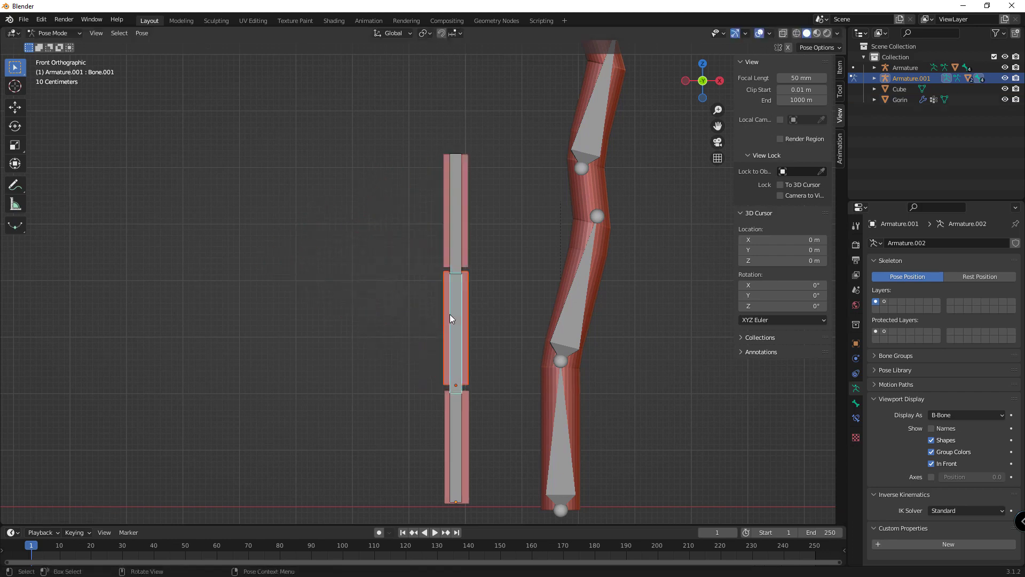
{"action": "key", "text": "r"}
{"action": "key", "text": "Escape"}
{"action": "left_click", "coordinate": [56, 33]}
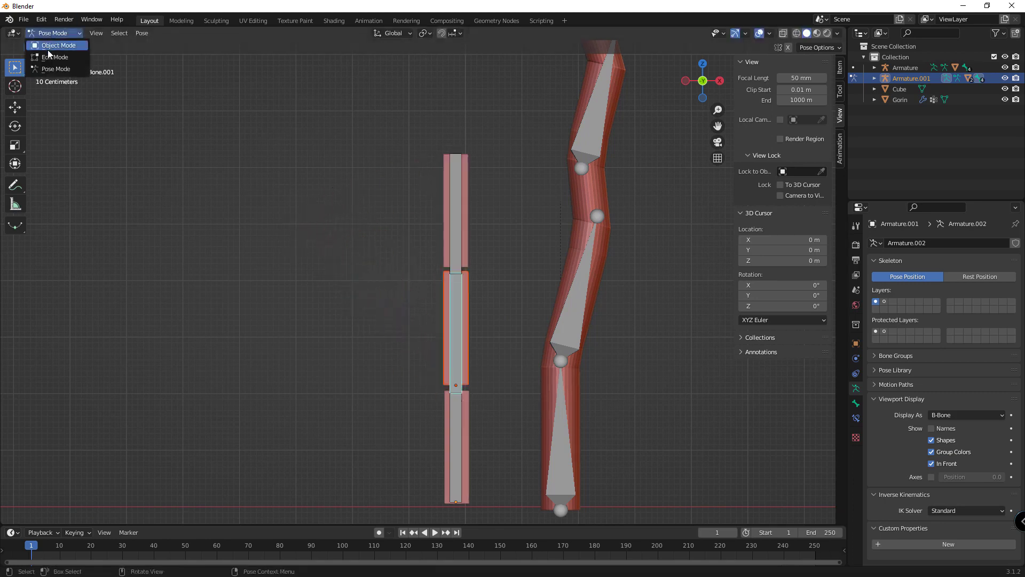
Parent the bottom block Cube to Armature.001's active bone
{"action": "left_click", "coordinate": [450, 408]}
{"action": "left_click", "coordinate": [450, 274], "text": "shift"}
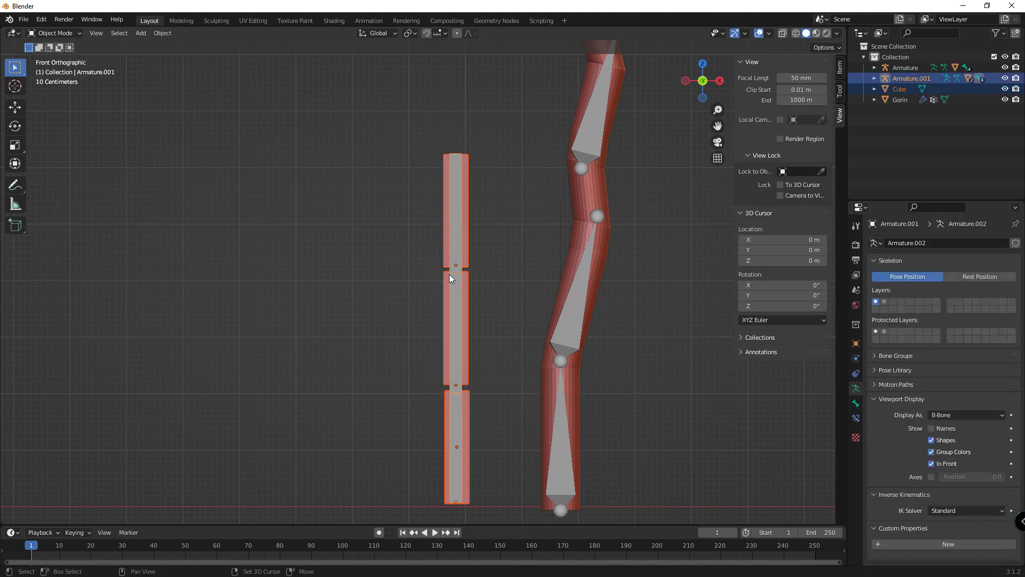
{"action": "key", "text": "ctrl+p"}
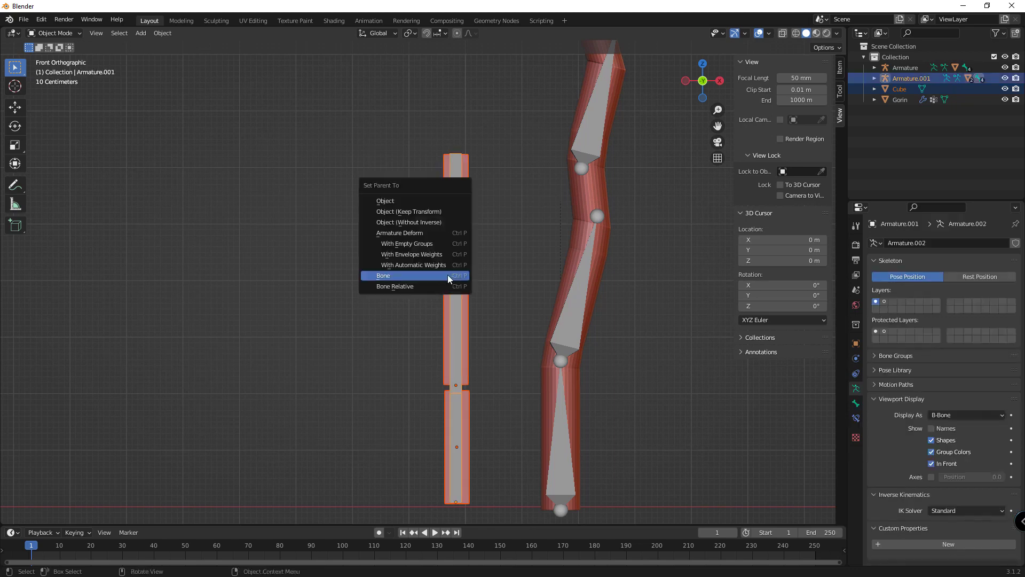
{"action": "left_click", "coordinate": [448, 268]}
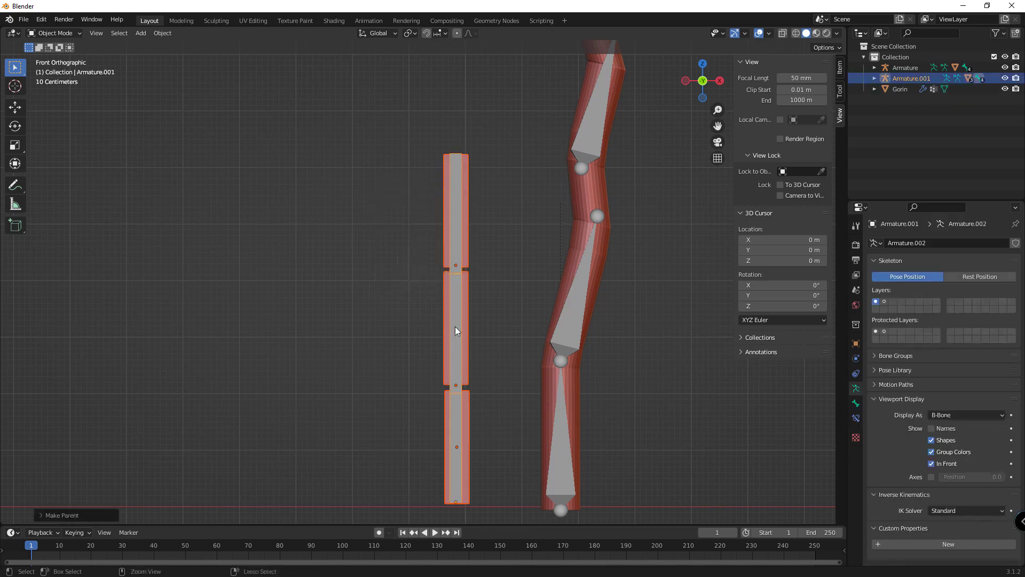
In Pose Mode, test-rotate the bottom, middle and top bones, cancelling each rotation
{"action": "key", "text": "ctrl+Tab"}
{"action": "left_click", "coordinate": [460, 399]}
{"action": "key", "text": "r"}
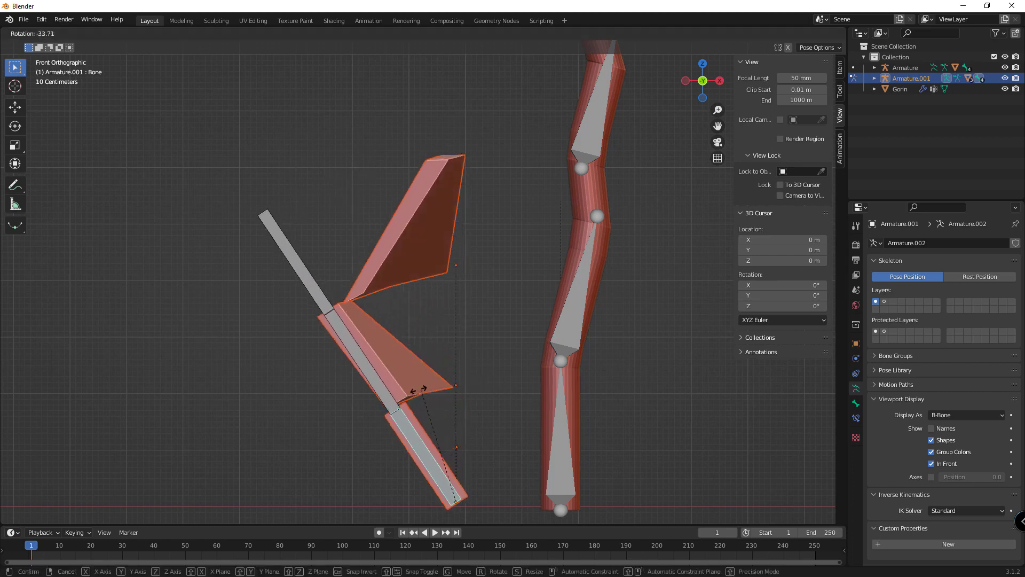
{"action": "key", "text": "Escape"}
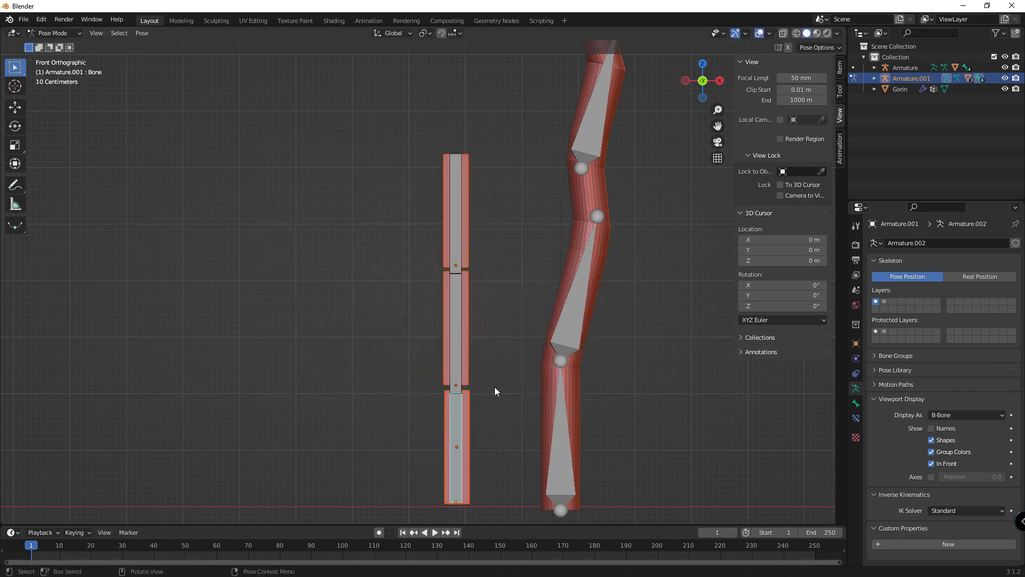
{"action": "left_click", "coordinate": [455, 337]}
{"action": "key", "text": "r"}
{"action": "key", "text": "Escape"}
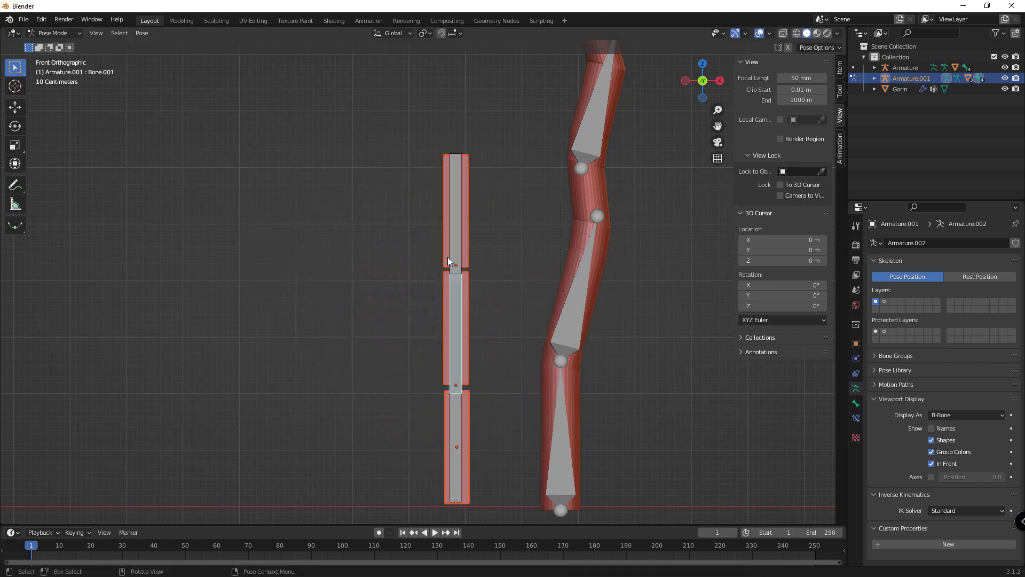
{"action": "left_click", "coordinate": [451, 262]}
{"action": "key", "text": "r"}
{"action": "key", "text": "Escape"}
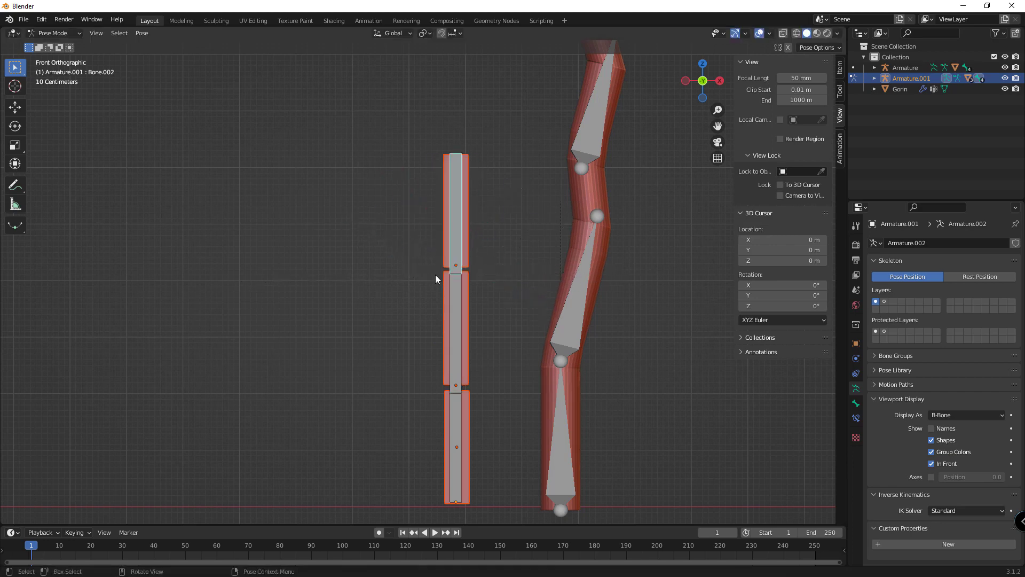
Test-rotate Bone.002 on the top block, cancel it, then select the bones of both chains
{"action": "mouse_move", "coordinate": [529, 299]}
{"action": "middle_mouse_down"}
{"action": "mouse_move", "coordinate": [654, 298]}
{"action": "mouse_move", "coordinate": [602, 300]}
{"action": "middle_mouse_up"}
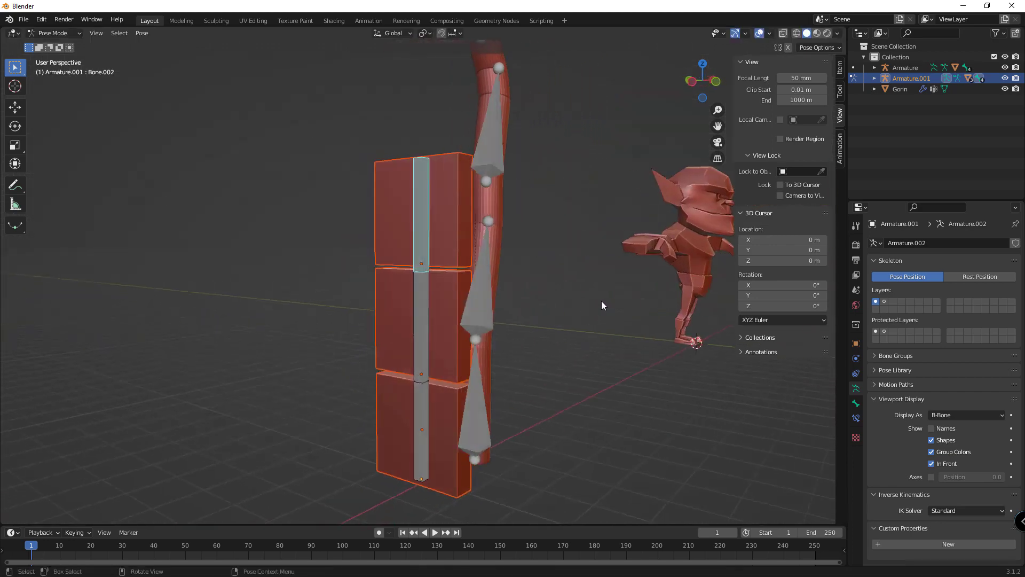
{"action": "key", "text": "r"}
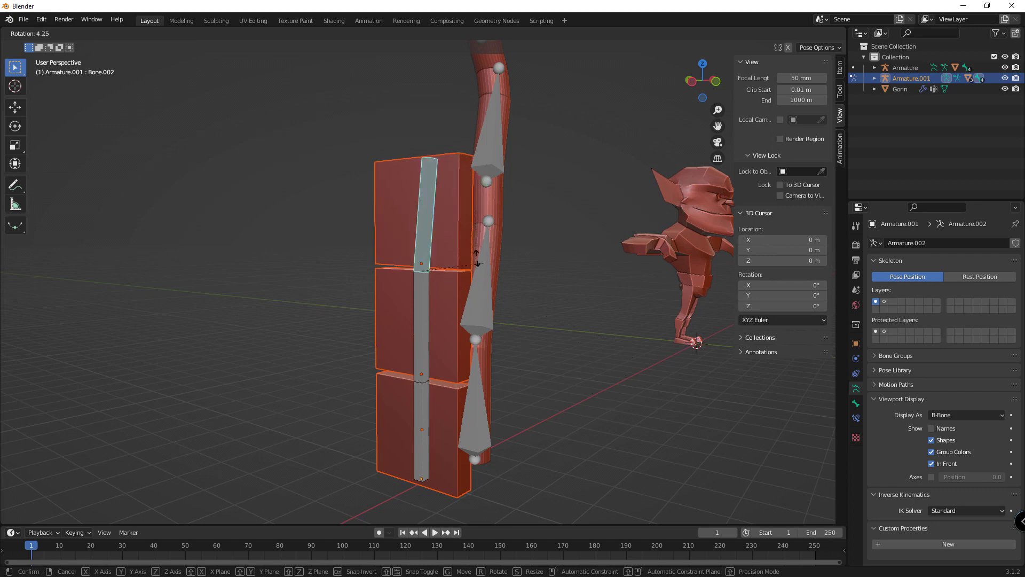
{"action": "key", "text": "Escape"}
{"action": "mouse_move", "coordinate": [580, 244]}
{"action": "middle_mouse_down"}
{"action": "mouse_move", "coordinate": [452, 248]}
{"action": "mouse_move", "coordinate": [524, 228]}
{"action": "mouse_move", "coordinate": [484, 213]}
{"action": "mouse_move", "coordinate": [458, 229]}
{"action": "mouse_move", "coordinate": [405, 214]}
{"action": "middle_mouse_up"}
{"action": "left_click_drag", "start_coordinate": [405, 213], "coordinate": [460, 448]}
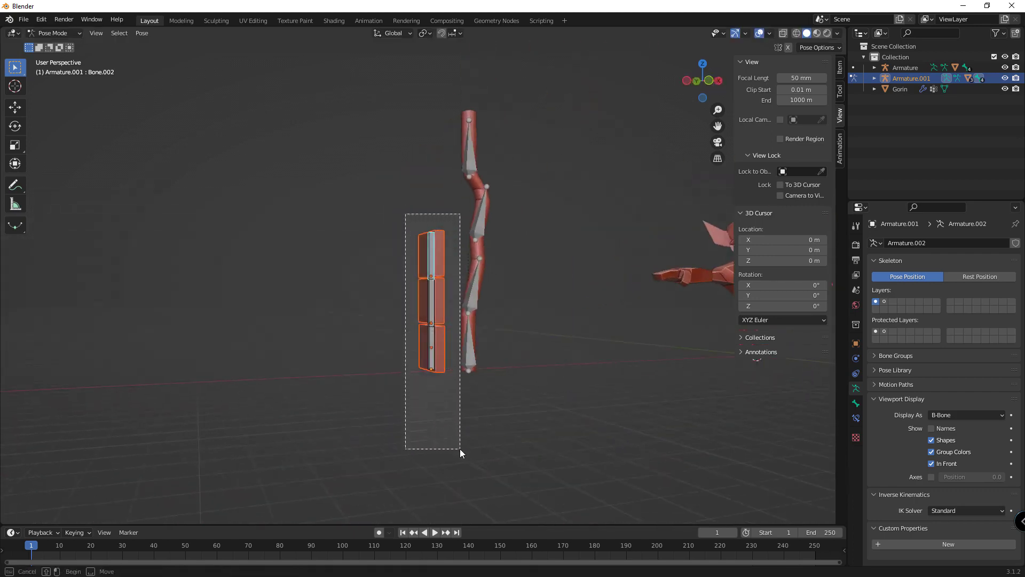
{"action": "middle_click_drag", "start_coordinate": [508, 355], "coordinate": [502, 201]}
{"action": "left_click_drag", "start_coordinate": [506, 73], "coordinate": [447, 490]}
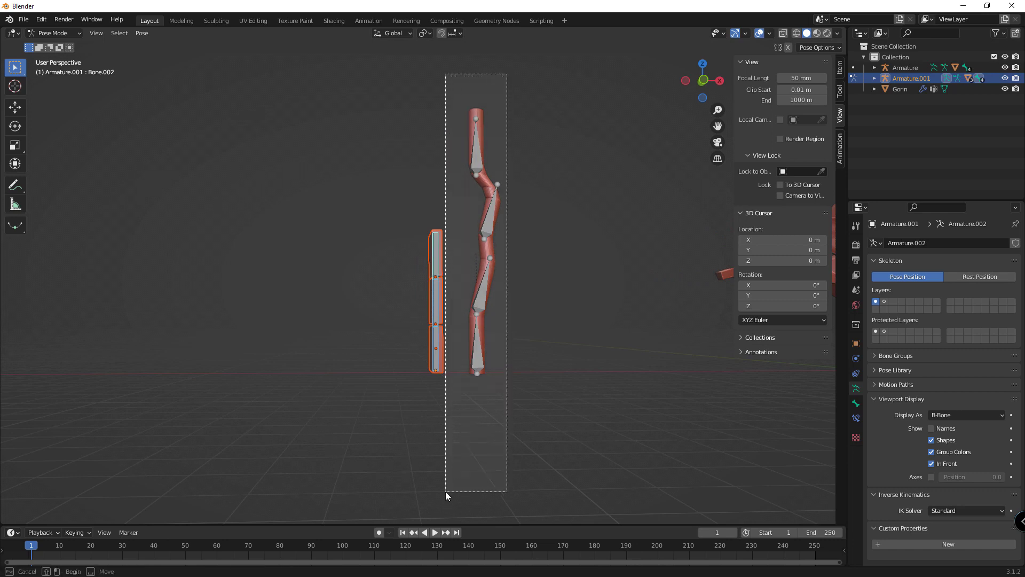
Return to Object Mode, select both test armatures and zoom out to show Gorin
{"action": "left_click", "coordinate": [32, 33]}
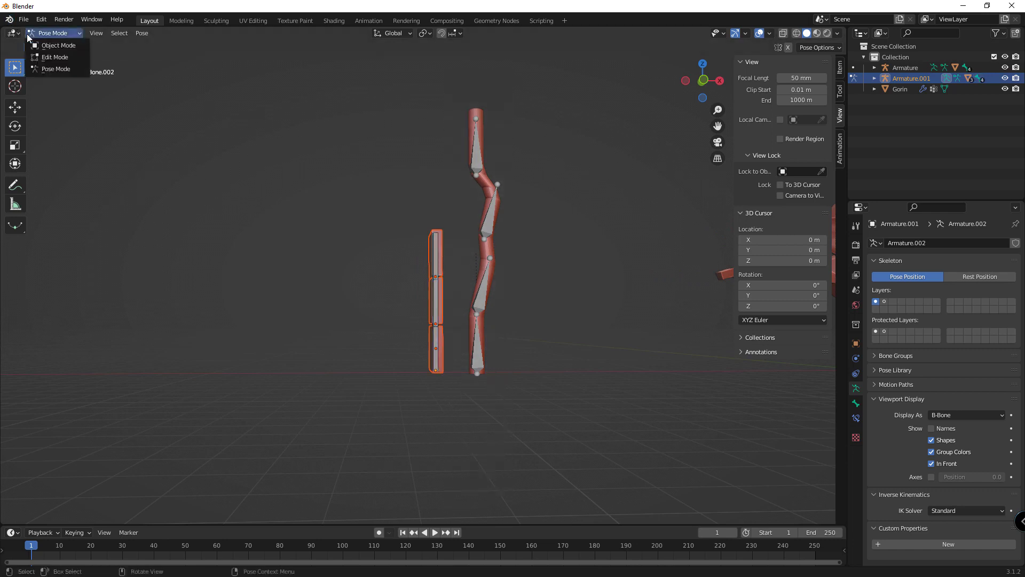
{"action": "left_click_drag", "start_coordinate": [527, 182], "coordinate": [413, 364]}
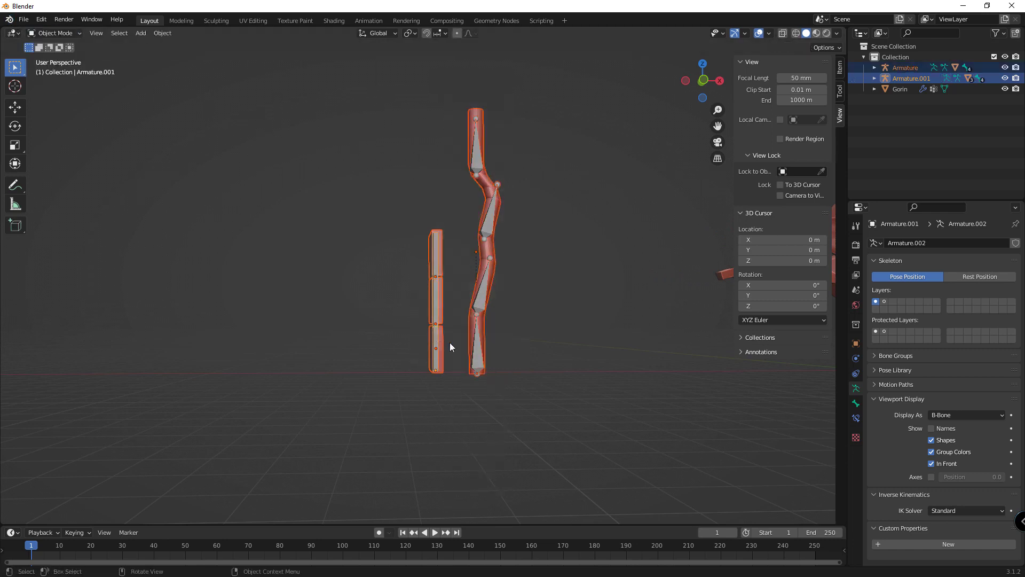
{"action": "scroll", "coordinate": [513, 280], "scroll_direction": "down", "scroll_amount": 3}
{"action": "scroll", "coordinate": [514, 281], "scroll_direction": "down", "scroll_amount": 2}
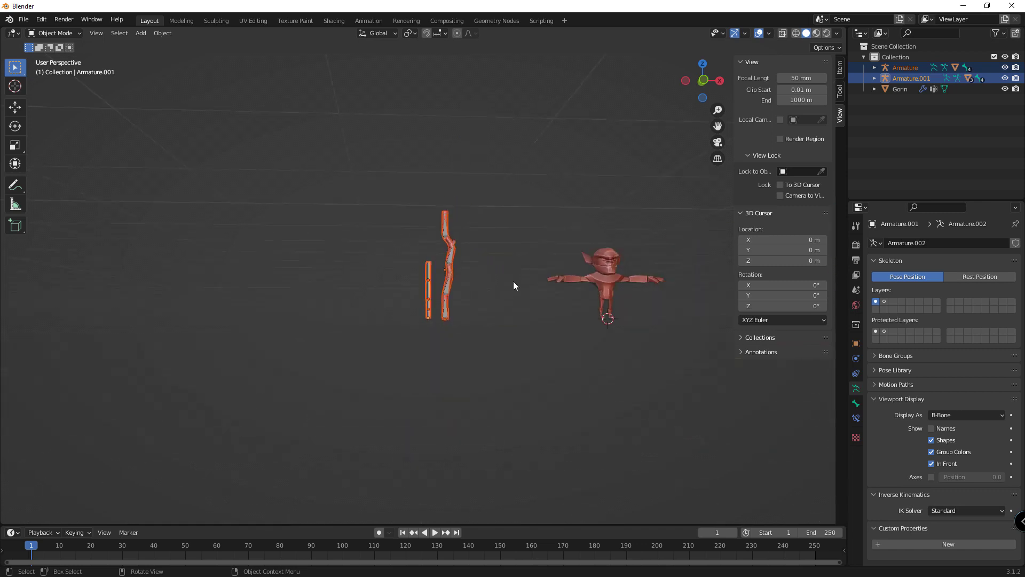
{"action": "scroll", "coordinate": [491, 286], "scroll_direction": "down", "scroll_amount": 3, "text": "ctrl"}
{"action": "scroll", "coordinate": [493, 260], "scroll_direction": "down", "scroll_amount": 3, "text": "ctrl"}
{"action": "middle_click_drag", "start_coordinate": [494, 260], "coordinate": [491, 305]}
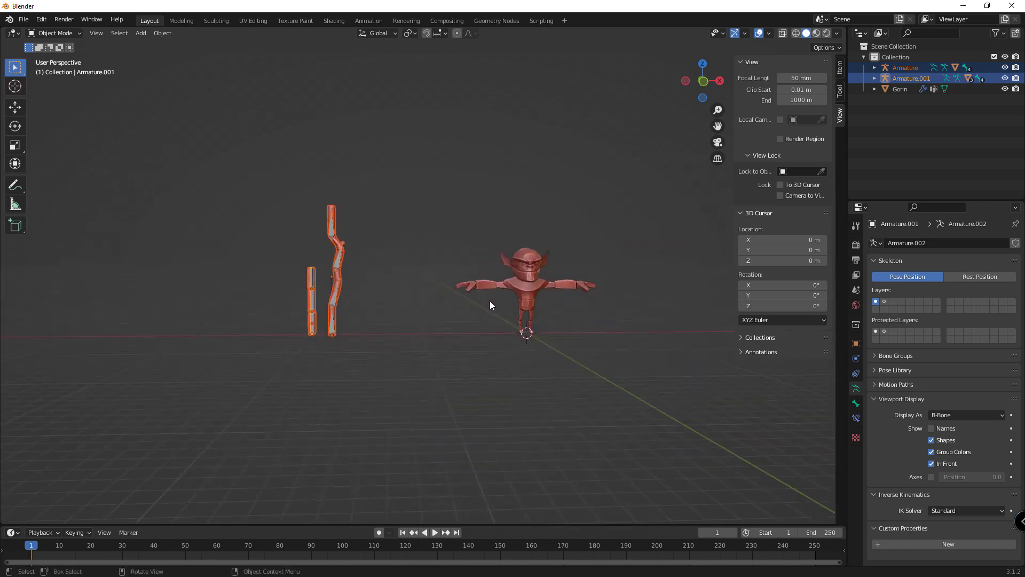
{"action": "left_click_drag", "start_coordinate": [394, 229], "coordinate": [272, 325]}
Delete the two old armatures, then select and frame the Gorin mesh
{"action": "left_click_drag", "start_coordinate": [414, 179], "coordinate": [231, 396]}
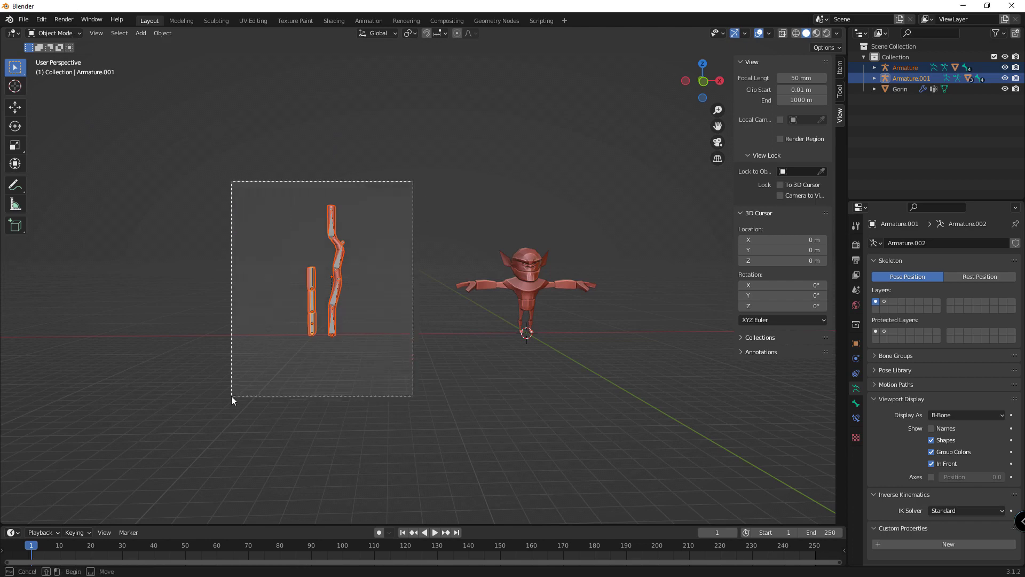
{"action": "key", "text": "Delete"}
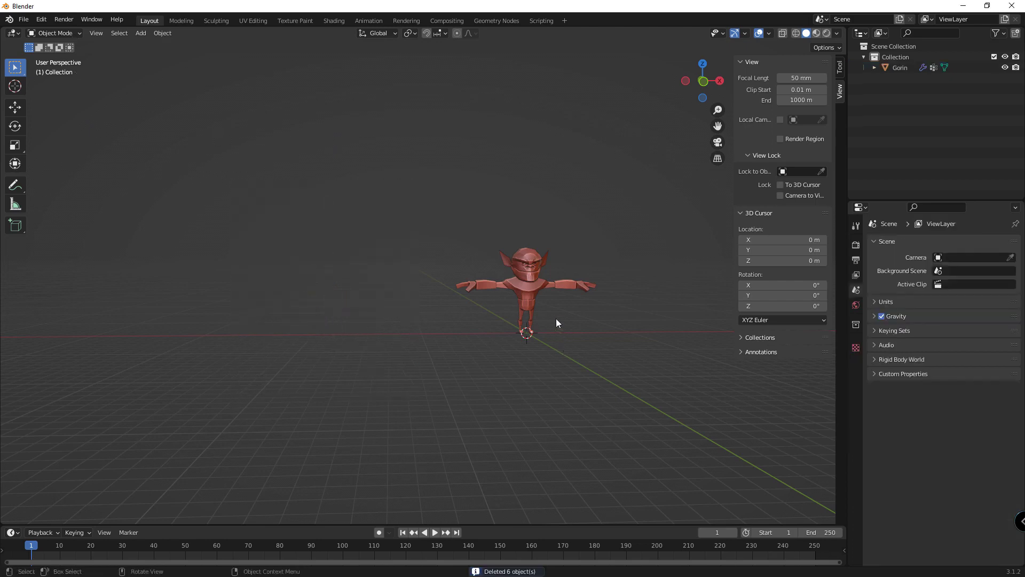
{"action": "left_click", "coordinate": [536, 292]}
{"action": "key", "text": "KP_Decimal"}
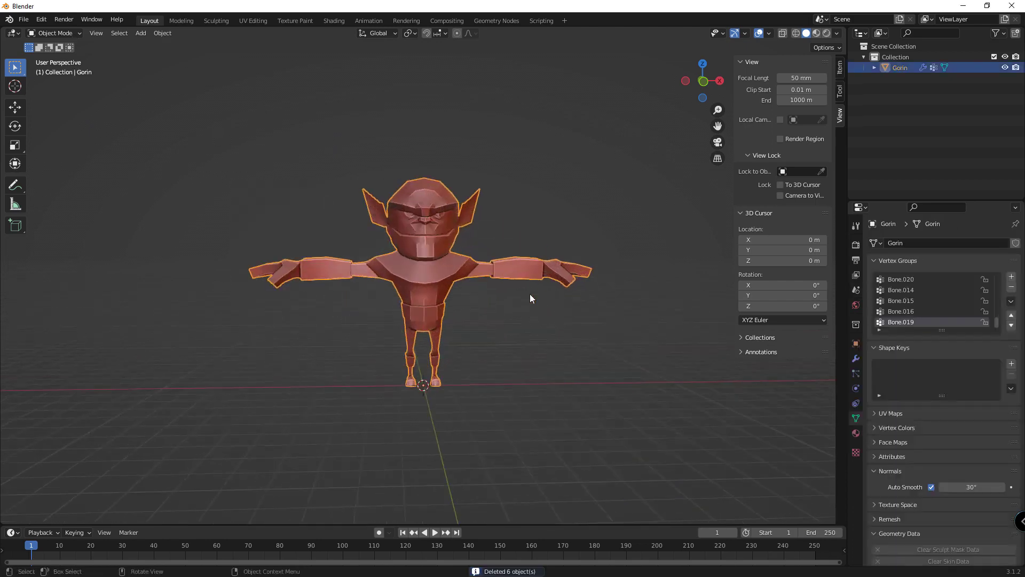
{"action": "scroll", "coordinate": [505, 309], "scroll_direction": "up", "scroll_amount": 2}
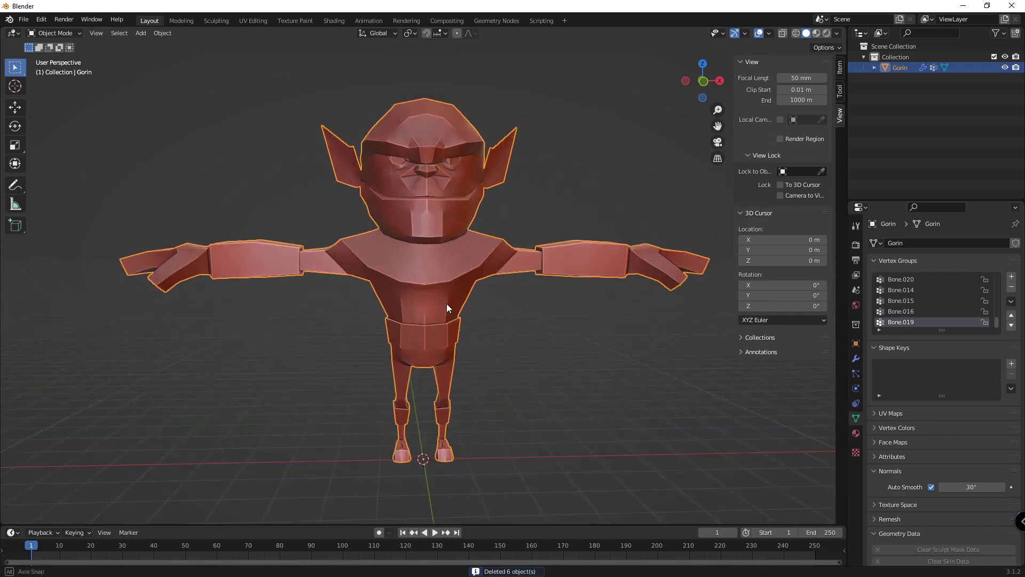
{"action": "middle_click_drag", "start_coordinate": [446, 303], "coordinate": [532, 320]}
Inspect Gorin's mesh in Edit Mode and bring up its modifier stack
{"action": "key", "text": "Tab"}
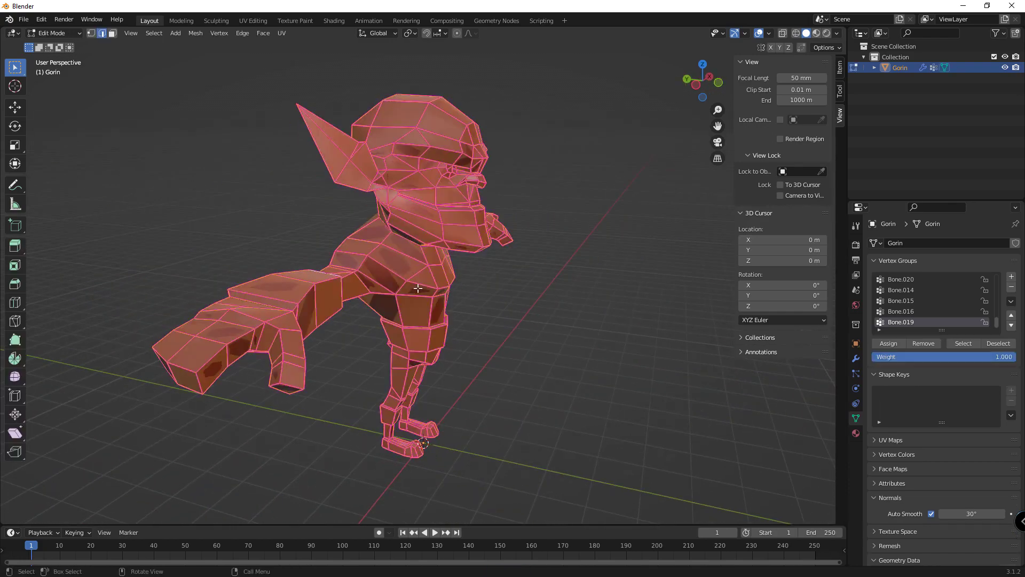
{"action": "middle_click_drag", "start_coordinate": [414, 289], "coordinate": [400, 328]}
{"action": "key", "text": "Tab"}
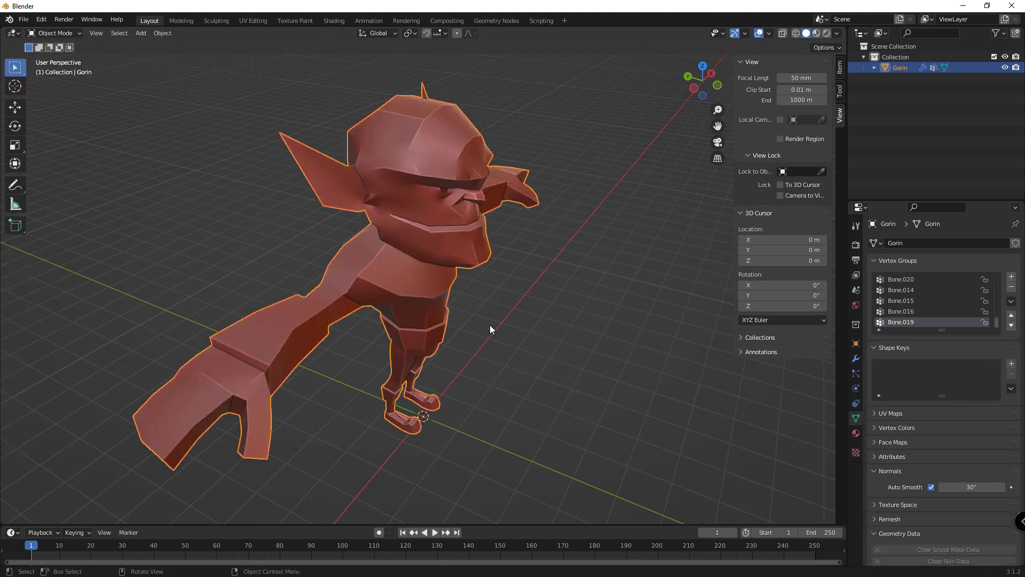
{"action": "left_click", "coordinate": [856, 359]}
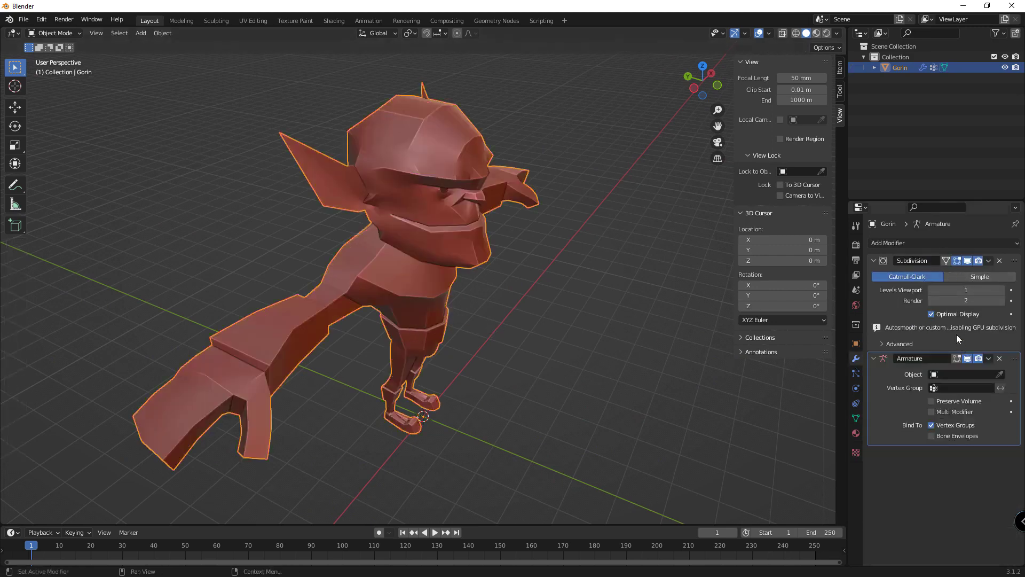
{"action": "key", "text": "Tab"}
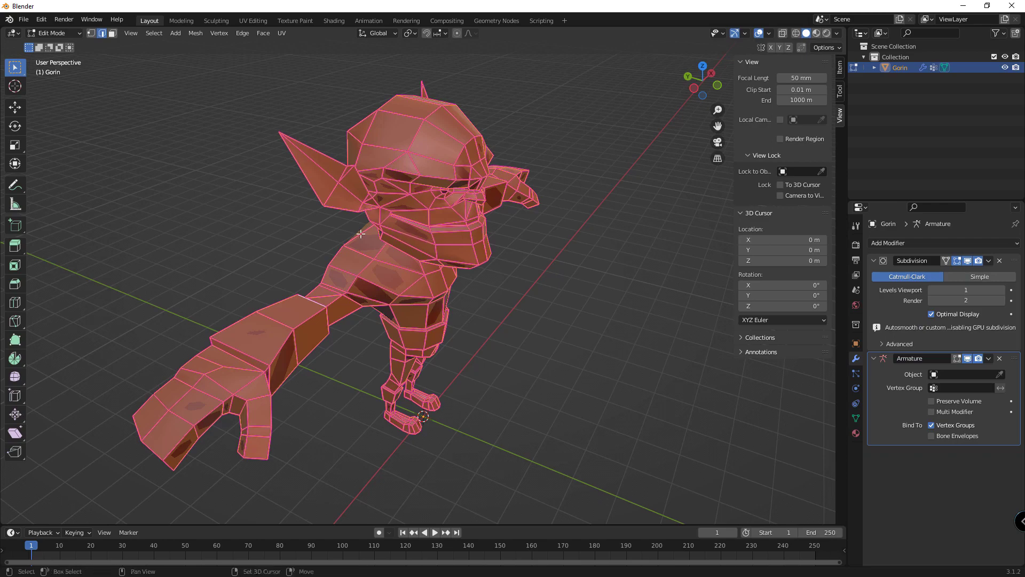
{"action": "mouse_move", "coordinate": [361, 233]}
{"action": "middle_mouse_down"}
{"action": "mouse_move", "coordinate": [449, 320]}
{"action": "mouse_move", "coordinate": [281, 327]}
{"action": "middle_mouse_up"}
{"action": "scroll", "coordinate": [449, 320], "scroll_direction": "up", "scroll_amount": 5}
{"action": "scroll", "coordinate": [450, 320], "scroll_direction": "down", "scroll_amount": 4}
{"action": "key", "text": "Tab"}
Apply the Subdivision modifier to Gorin's mesh from its dropdown
{"action": "middle_click_drag", "start_coordinate": [343, 293], "coordinate": [370, 265]}
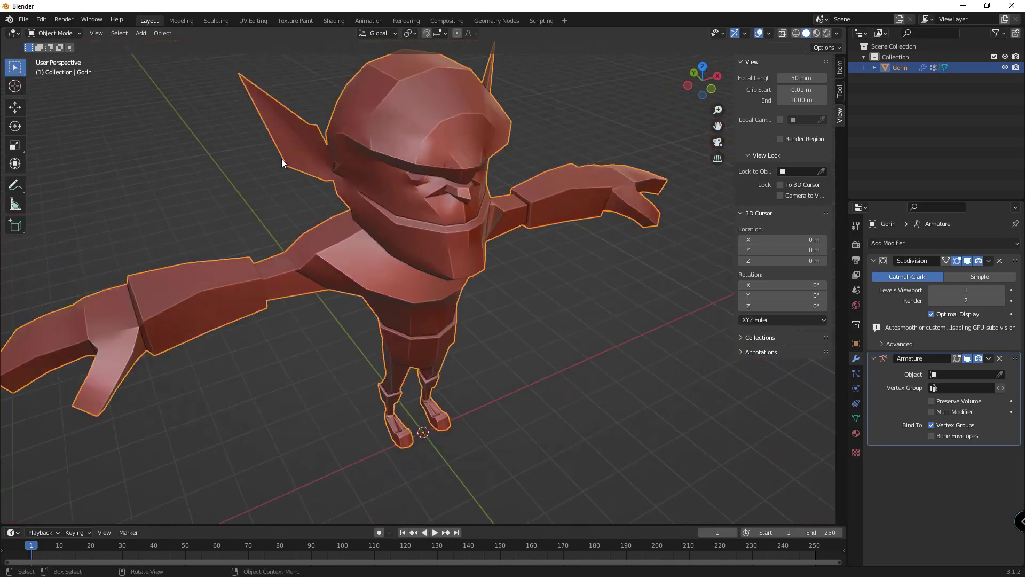
{"action": "mouse_move", "coordinate": [442, 213]}
{"action": "middle_mouse_down"}
{"action": "mouse_move", "coordinate": [399, 110]}
{"action": "mouse_move", "coordinate": [450, 173]}
{"action": "mouse_move", "coordinate": [509, 136]}
{"action": "mouse_move", "coordinate": [495, 89]}
{"action": "mouse_move", "coordinate": [341, 174]}
{"action": "mouse_move", "coordinate": [529, 145]}
{"action": "mouse_move", "coordinate": [499, 158]}
{"action": "middle_mouse_up"}
{"action": "right_click", "coordinate": [402, 105]}
{"action": "key", "text": "Escape"}
{"action": "scroll", "coordinate": [463, 187], "scroll_direction": "up", "scroll_amount": 3}
{"action": "scroll", "coordinate": [463, 187], "scroll_direction": "up", "scroll_amount": 2}
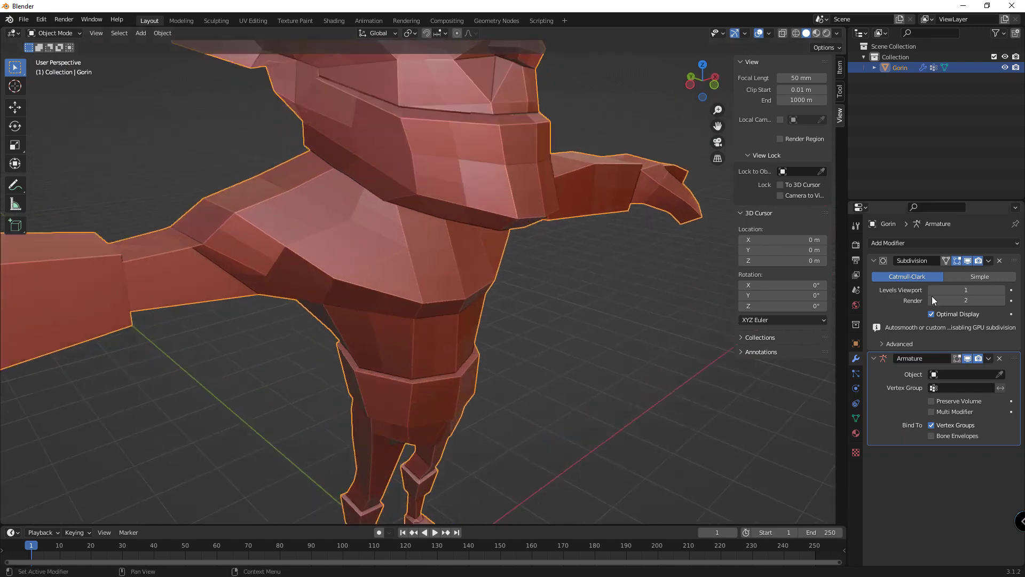
{"action": "left_click", "coordinate": [988, 260]}
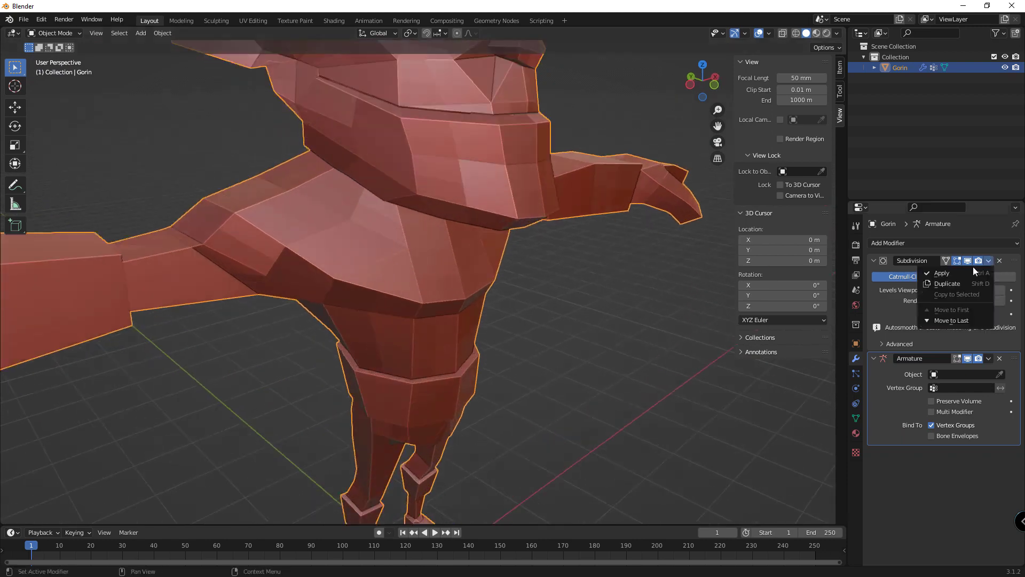
{"action": "left_click", "coordinate": [959, 269]}
Check the denser subdivided mesh in Edit Mode, then return to Object Mode
{"action": "key", "text": "Tab"}
{"action": "mouse_move", "coordinate": [432, 223]}
{"action": "middle_mouse_down"}
{"action": "mouse_move", "coordinate": [603, 237]}
{"action": "mouse_move", "coordinate": [456, 215]}
{"action": "mouse_move", "coordinate": [489, 171]}
{"action": "middle_mouse_up"}
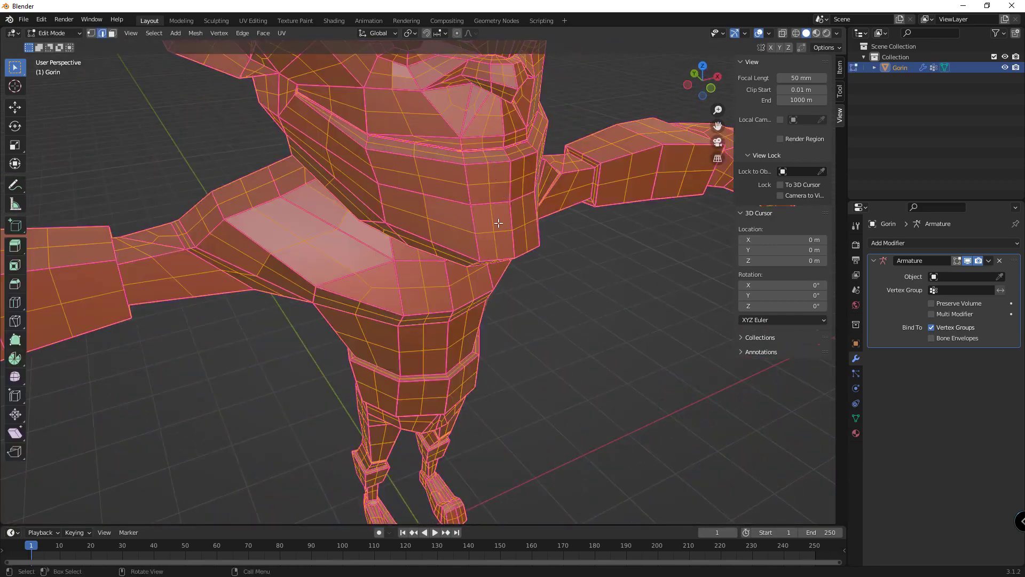
{"action": "key", "text": "Tab"}
{"action": "mouse_move", "coordinate": [498, 223]}
{"action": "middle_mouse_down"}
{"action": "mouse_move", "coordinate": [434, 286]}
{"action": "mouse_move", "coordinate": [459, 251]}
{"action": "middle_mouse_up"}
{"action": "scroll", "coordinate": [435, 286], "scroll_direction": "down", "scroll_amount": 5}
Remove Gorin's Armature modifier and frame the torso and legs in Front Orthographic view
{"action": "left_click", "coordinate": [1000, 261]}
{"action": "scroll", "coordinate": [468, 281], "scroll_direction": "down", "scroll_amount": 2}
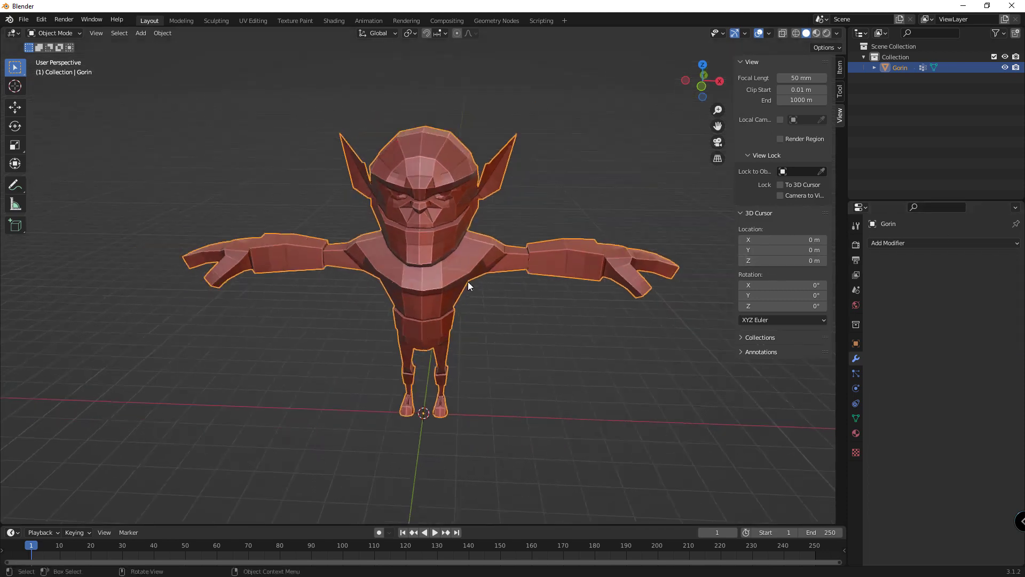
{"action": "scroll", "coordinate": [432, 286], "scroll_direction": "down", "scroll_amount": 2}
{"action": "key", "text": "KP_1"}
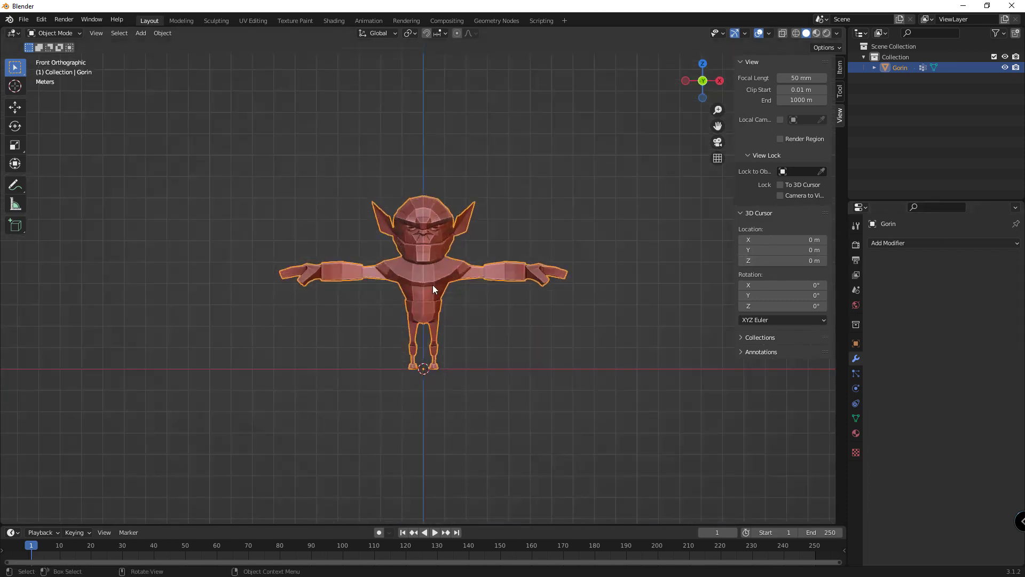
{"action": "scroll", "coordinate": [431, 287], "scroll_direction": "up", "scroll_amount": 3}
{"action": "scroll", "coordinate": [427, 290], "scroll_direction": "up", "scroll_amount": 4}
{"action": "middle_click_drag", "start_coordinate": [427, 290], "coordinate": [421, 218], "text": "shift"}
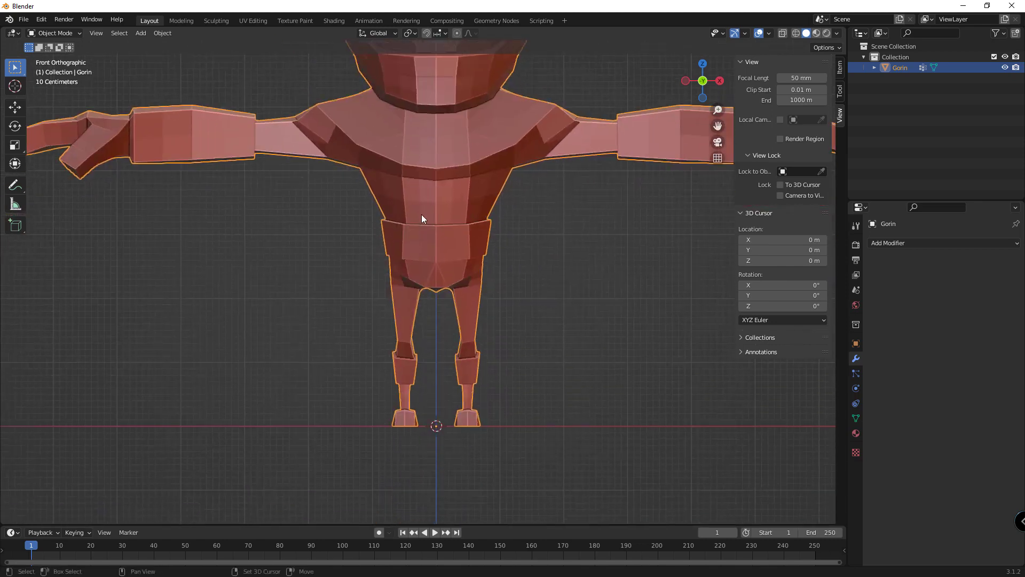
Add a new single-bone armature and move it up to Gorin's hips
{"action": "key", "text": "shift+a"}
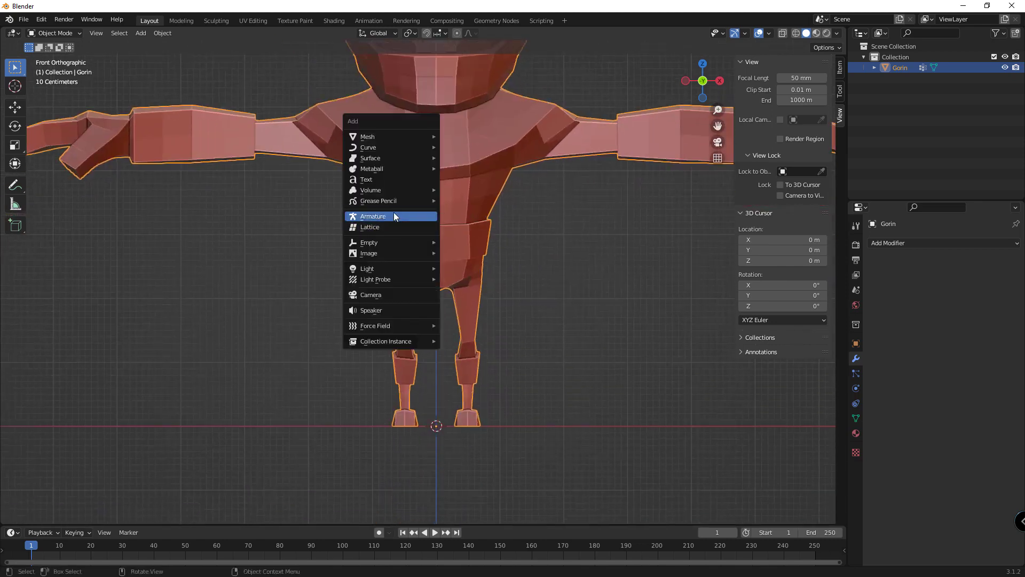
{"action": "left_click", "coordinate": [394, 213]}
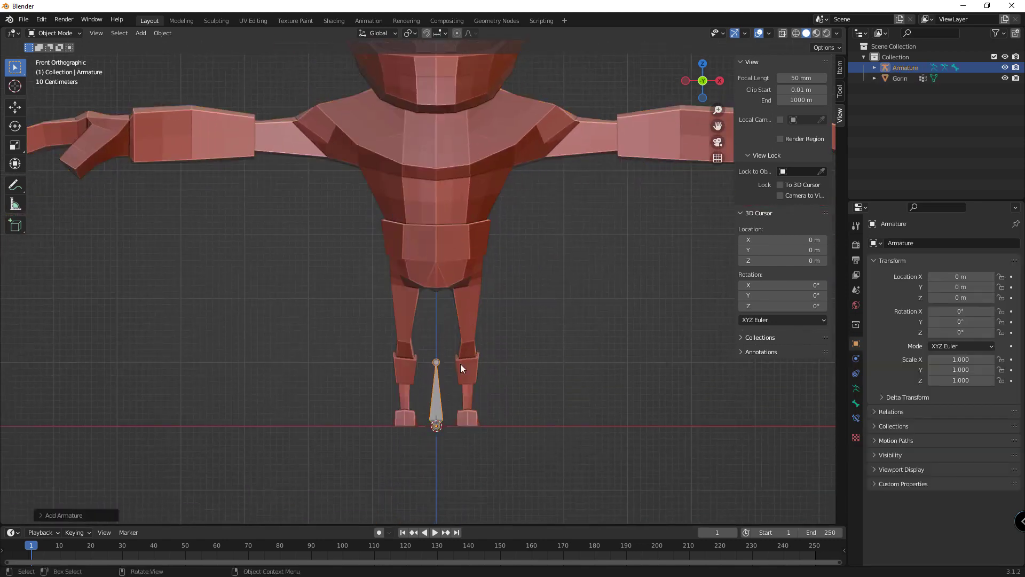
{"action": "key", "text": "g"}
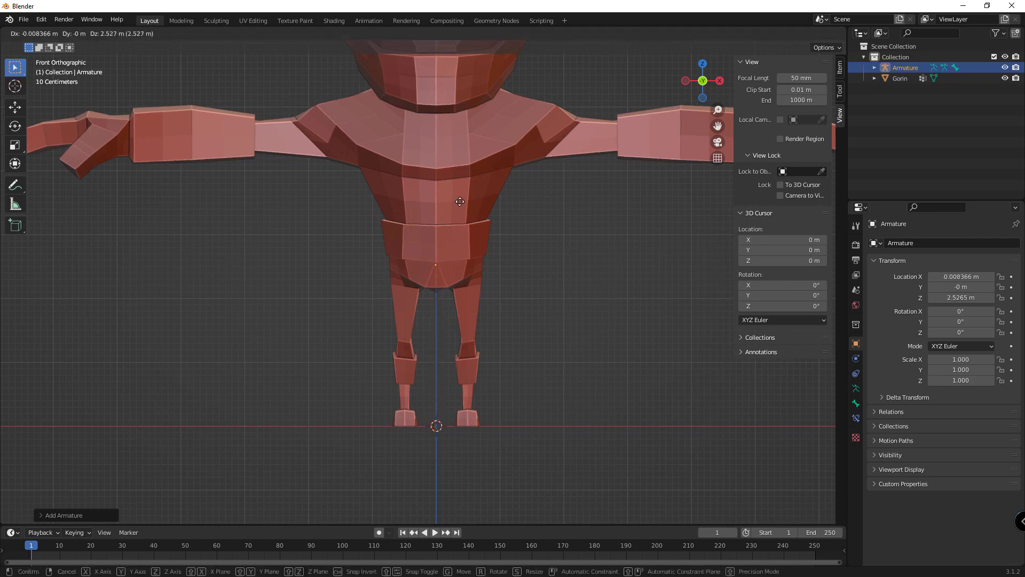
{"action": "left_click", "coordinate": [460, 200]}
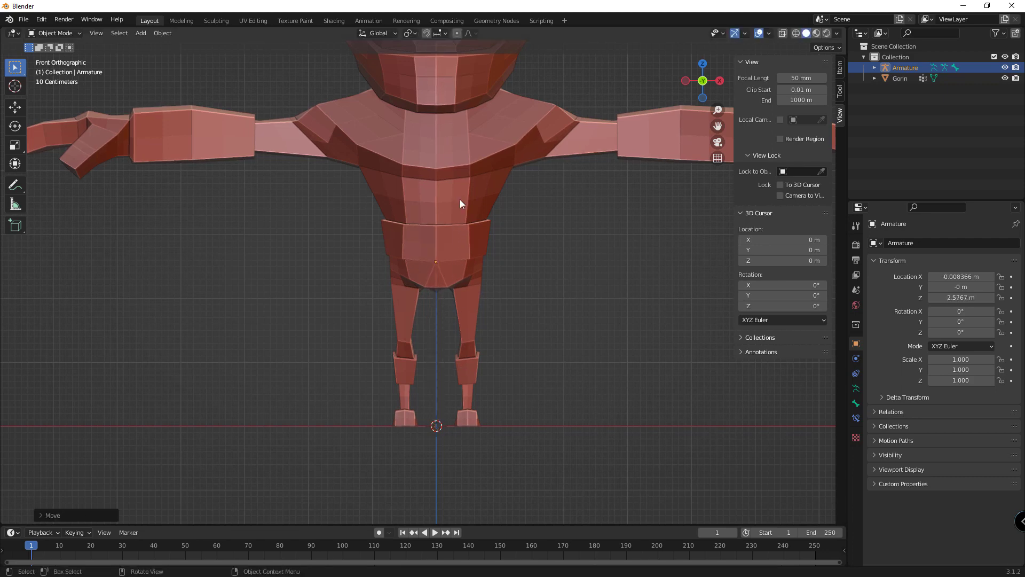
Enable In Front for the armature, nudge its position, and select its bone in Pose Mode
{"action": "left_click", "coordinate": [857, 404]}
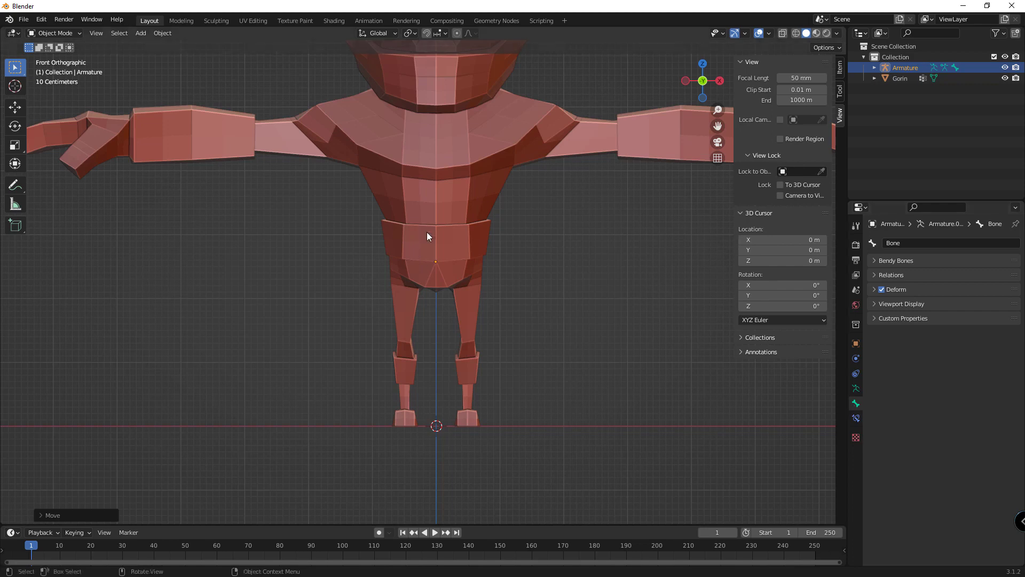
{"action": "left_click", "coordinate": [856, 388]}
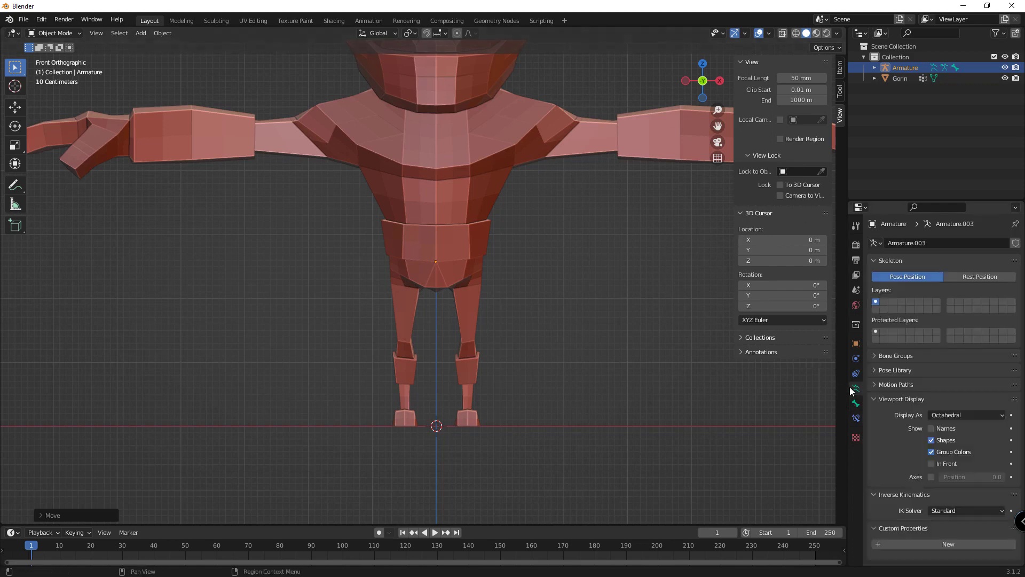
{"action": "left_click", "coordinate": [932, 464]}
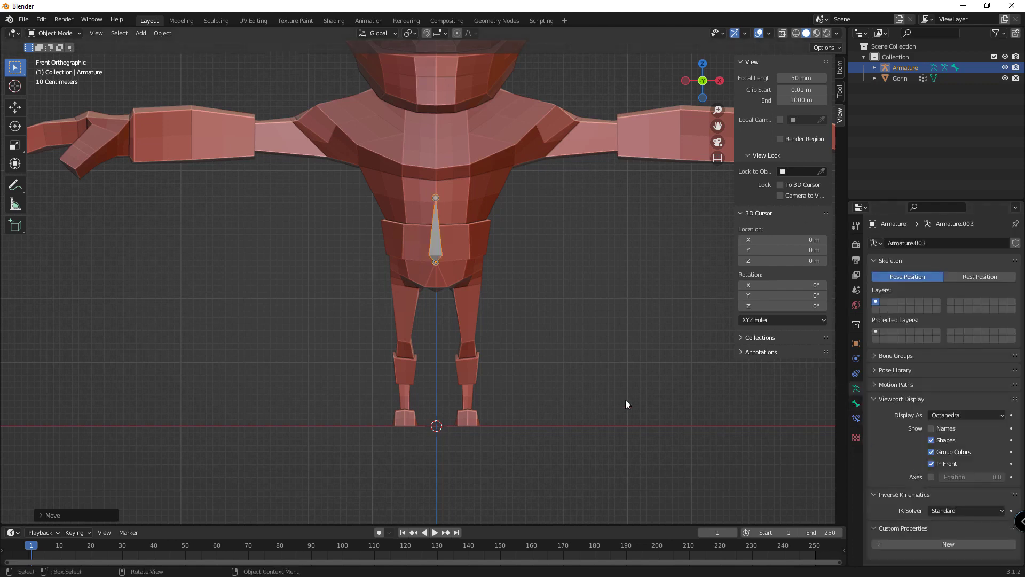
{"action": "key", "text": "g"}
{"action": "left_click", "coordinate": [408, 217]}
{"action": "left_click", "coordinate": [435, 205]}
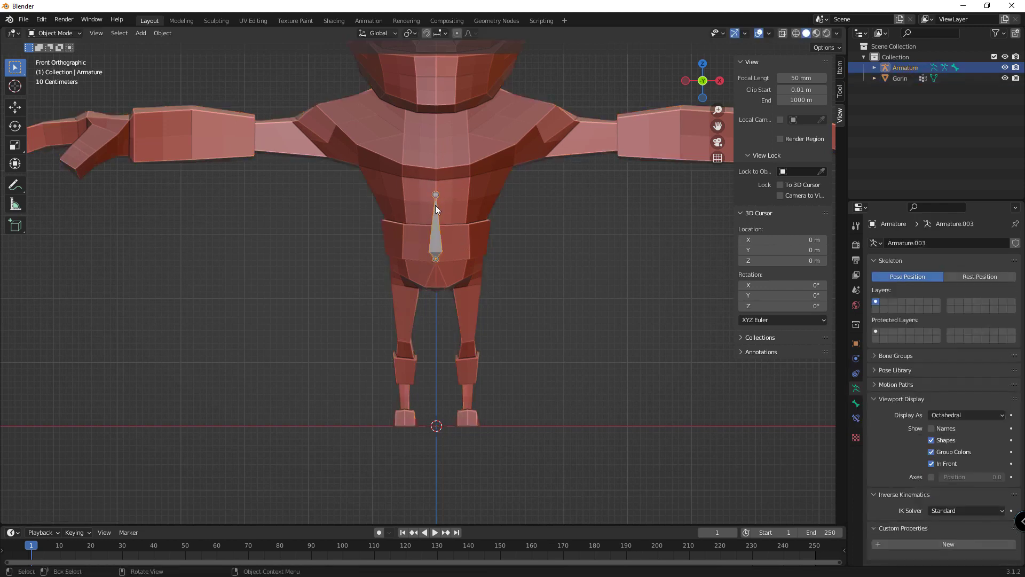
{"action": "key", "text": "ctrl+Tab"}
{"action": "left_click", "coordinate": [434, 240]}
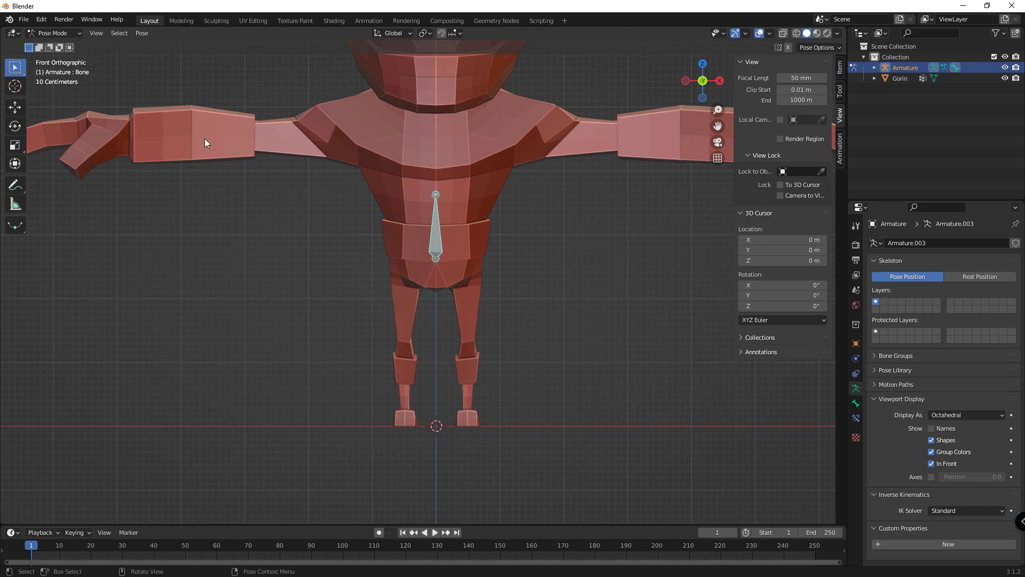
Lower the bone's top joint and extrude a chest bone straight up along Z
{"action": "key", "text": "Tab"}
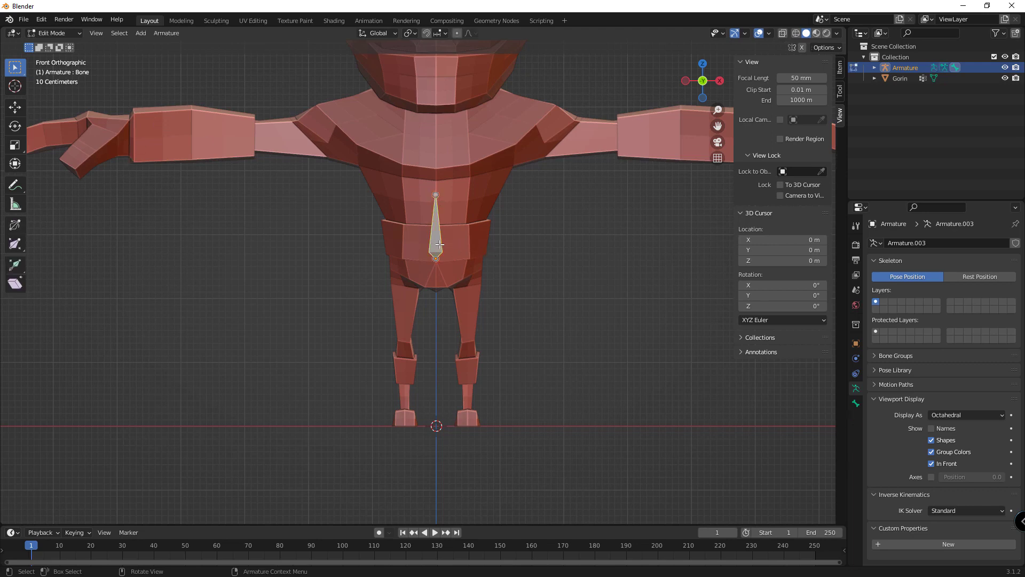
{"action": "left_click", "coordinate": [409, 213]}
{"action": "key", "text": "g"}
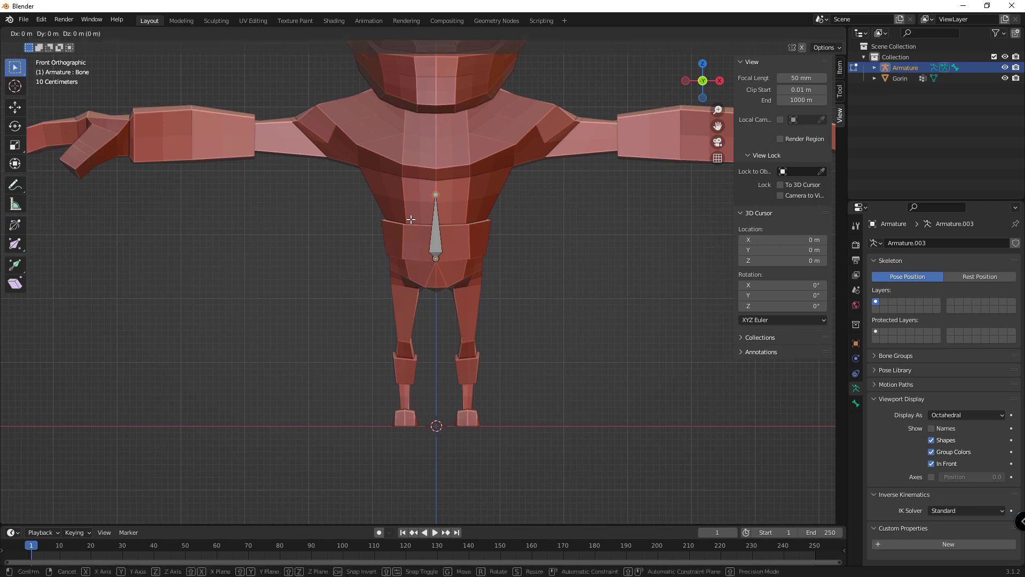
{"action": "key", "text": "z"}
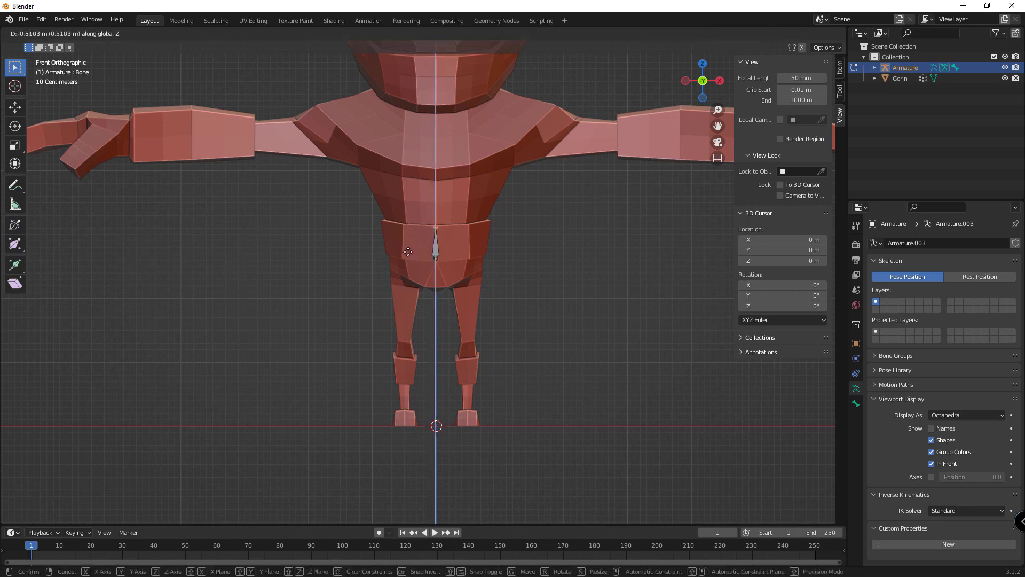
{"action": "left_click", "coordinate": [408, 252]}
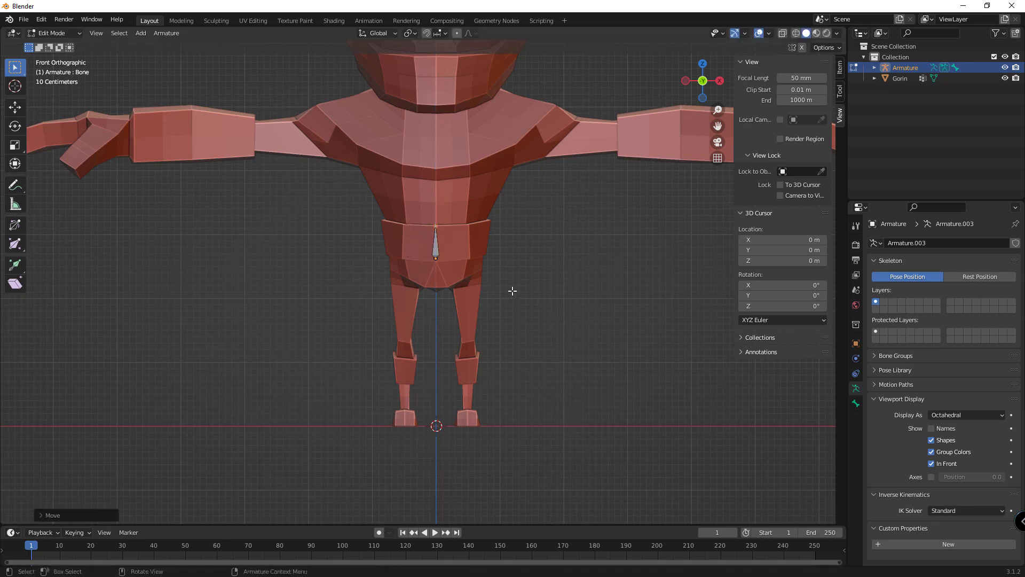
{"action": "key", "text": "e"}
{"action": "key", "text": "z"}
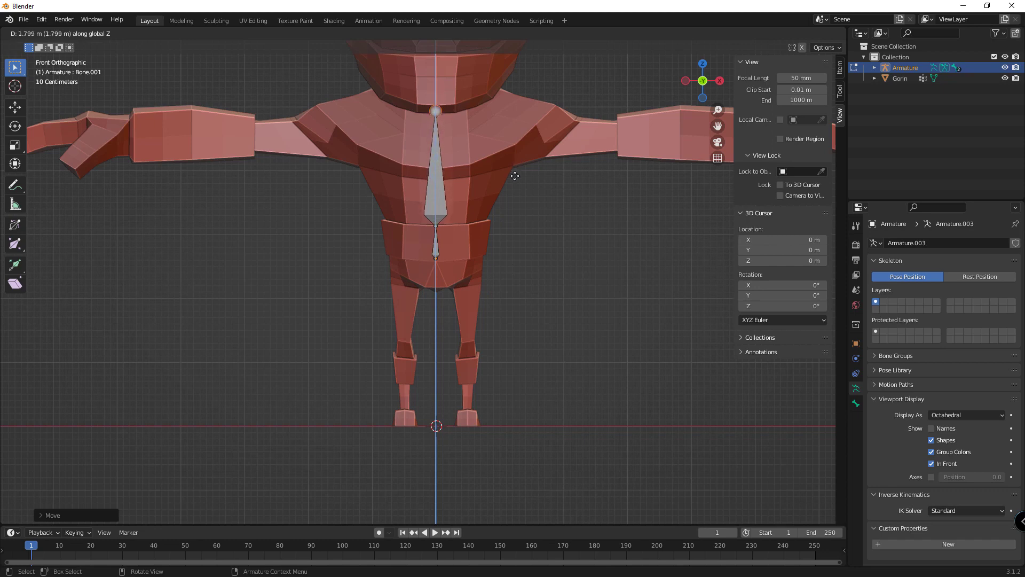
{"action": "left_click", "coordinate": [515, 176]}
In Right Orthographic view, fit the upper bone to the profile and subdivide the spine bone
{"action": "key", "text": "KP_3"}
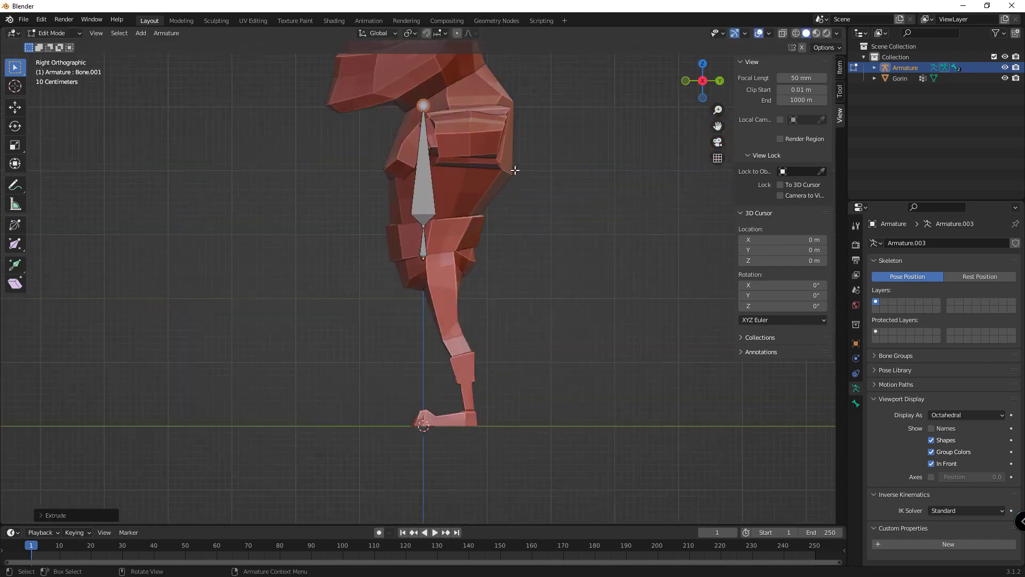
{"action": "left_click", "coordinate": [422, 175]}
{"action": "key", "text": "g"}
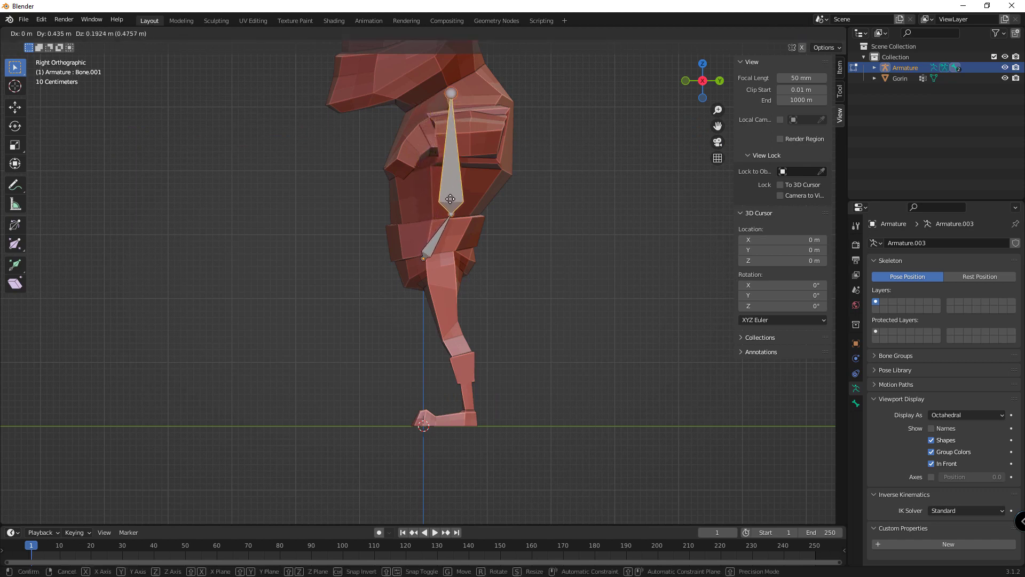
{"action": "left_click", "coordinate": [451, 199]}
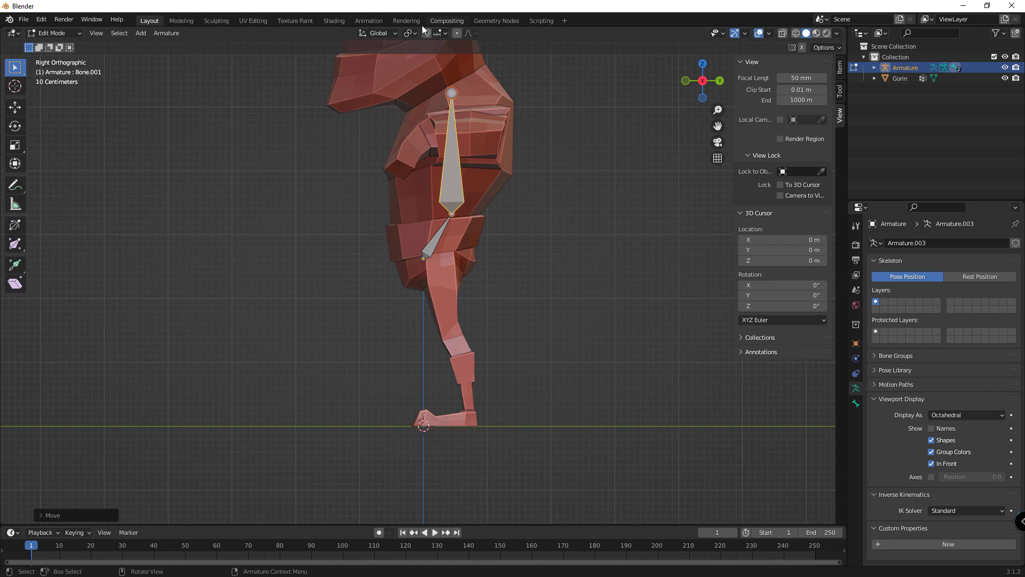
{"action": "right_click", "coordinate": [460, 166]}
{"action": "left_click", "coordinate": [459, 165]}
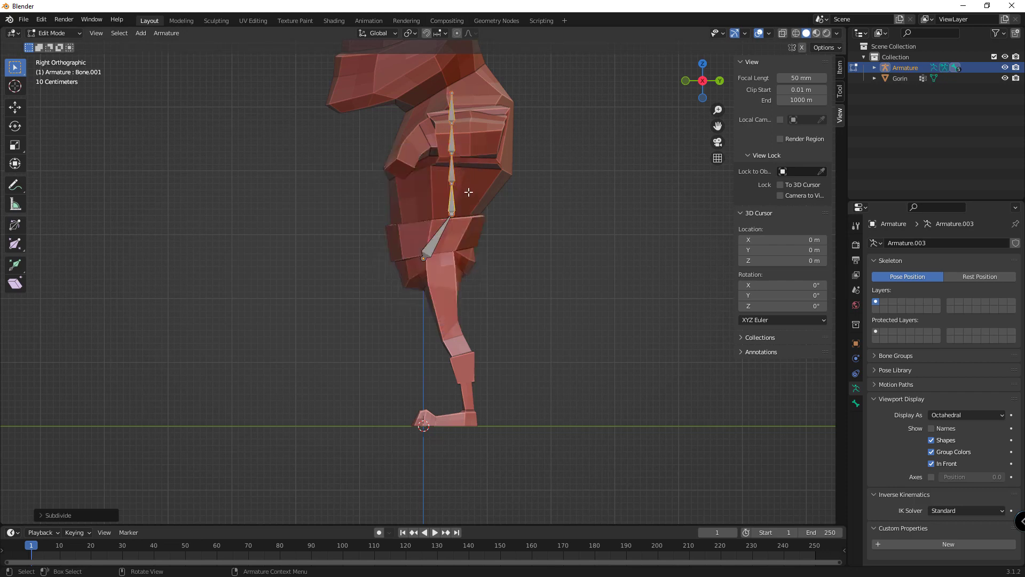
Rotate the lowest two spine bones to follow the curve of the back
{"action": "left_click", "coordinate": [461, 206]}
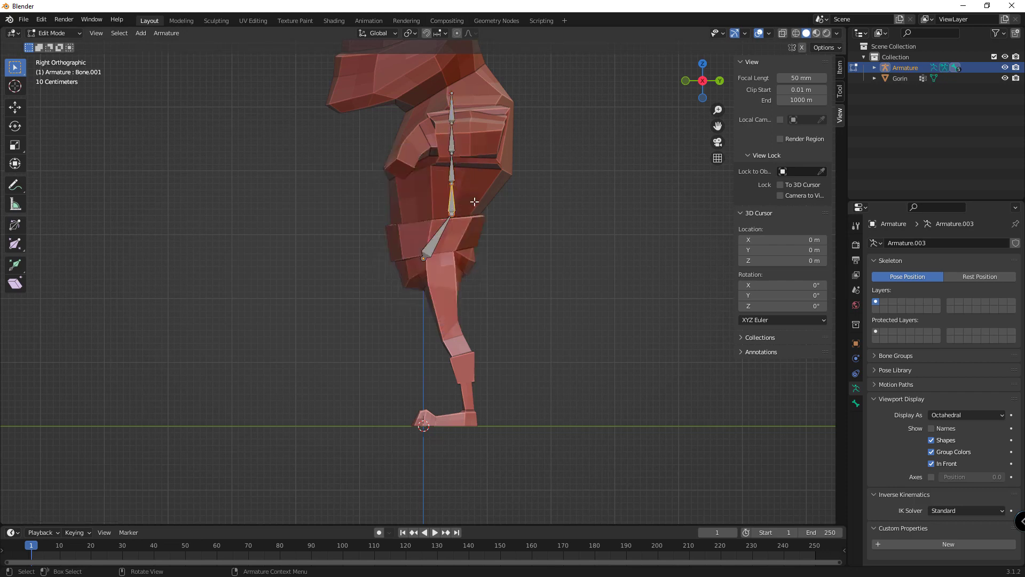
{"action": "key", "text": "r"}
{"action": "left_click", "coordinate": [519, 197]}
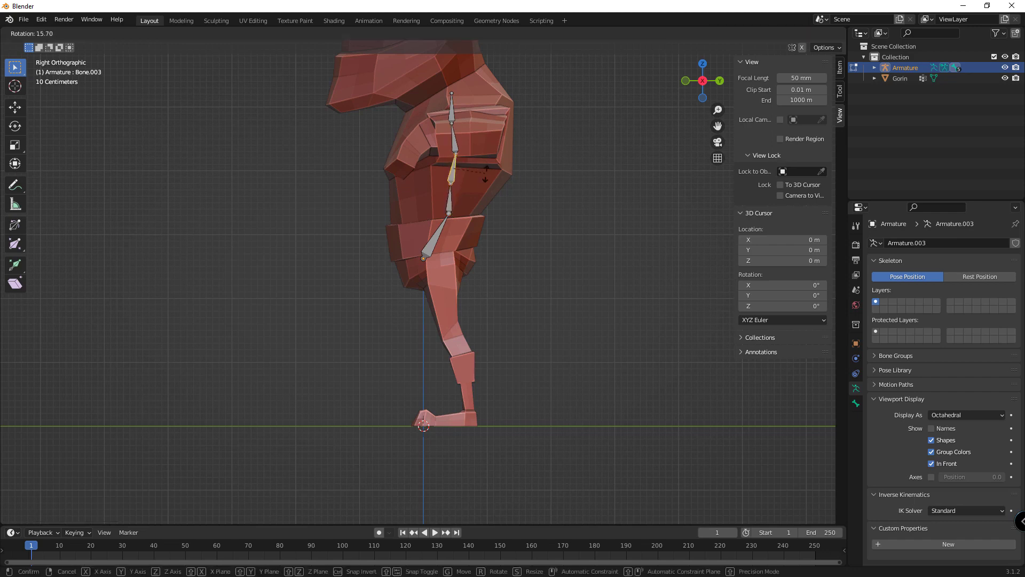
{"action": "left_click", "coordinate": [469, 138]}
{"action": "key", "text": "r"}
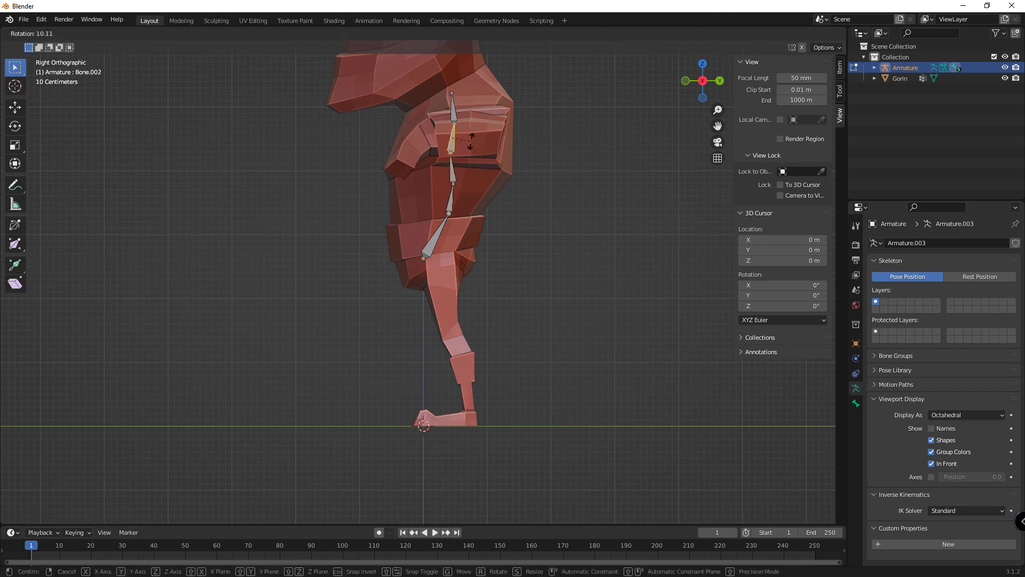
{"action": "left_click", "coordinate": [470, 138]}
{"action": "key", "text": "r"}
{"action": "left_click", "coordinate": [469, 144]}
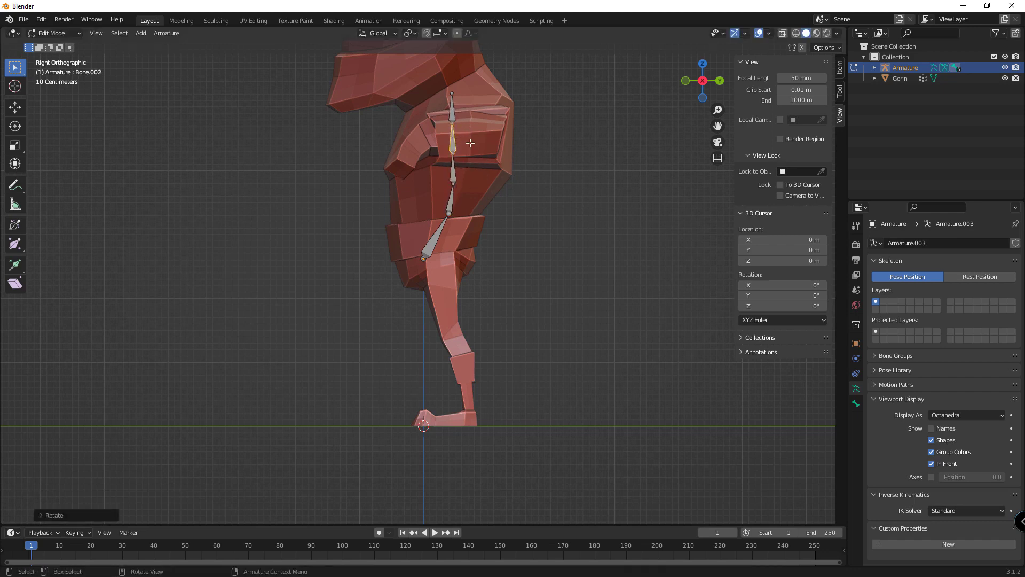
Move the lower spine joints and bones to smooth the spine curve inside the torso
{"action": "left_click", "coordinate": [449, 213]}
{"action": "key", "text": "g"}
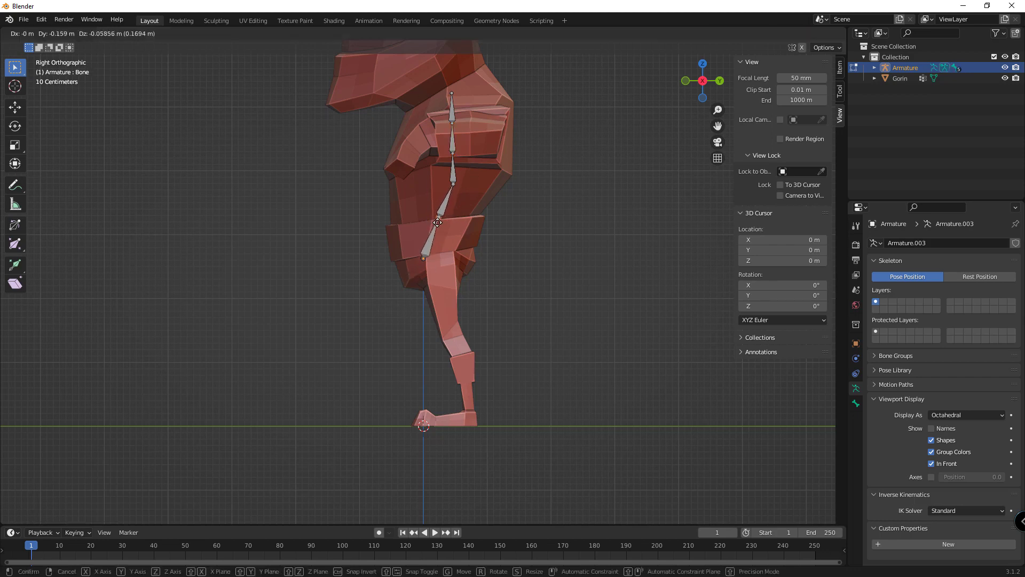
{"action": "left_click", "coordinate": [433, 219]}
{"action": "left_click", "coordinate": [453, 185]}
{"action": "key", "text": "g"}
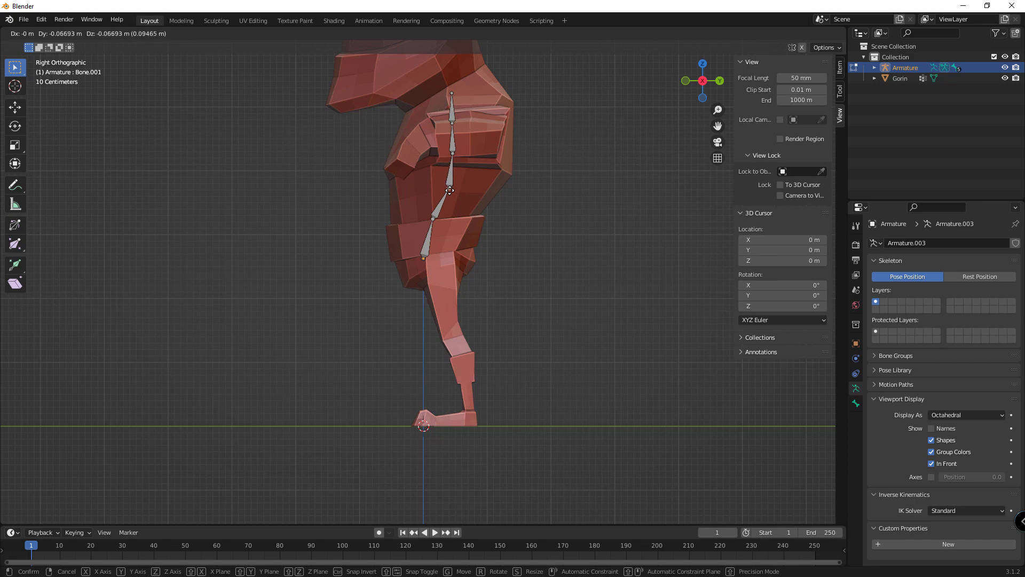
{"action": "left_click", "coordinate": [449, 190]}
{"action": "left_click", "coordinate": [437, 233]}
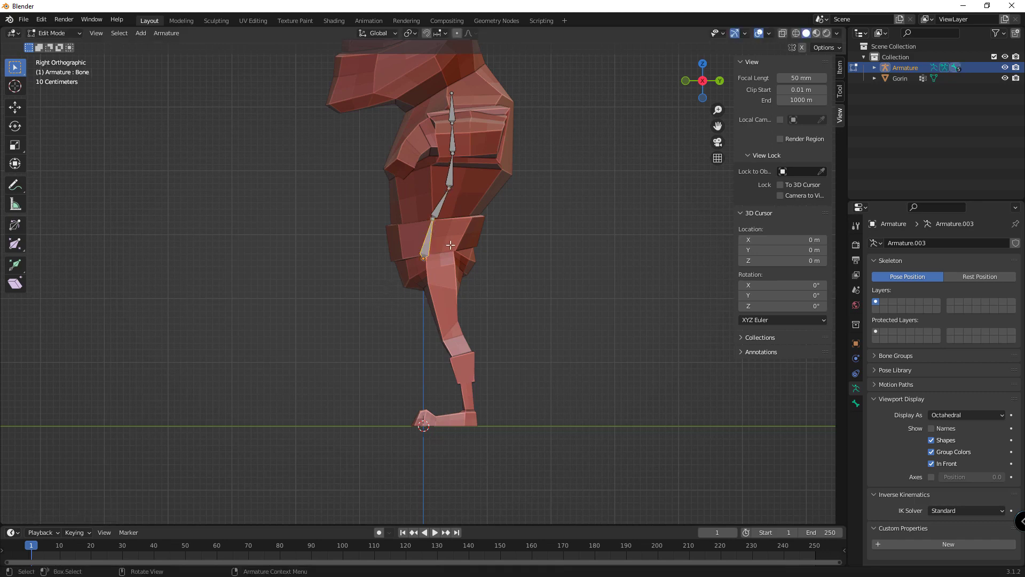
{"action": "left_click", "coordinate": [439, 214]}
{"action": "key", "text": "g"}
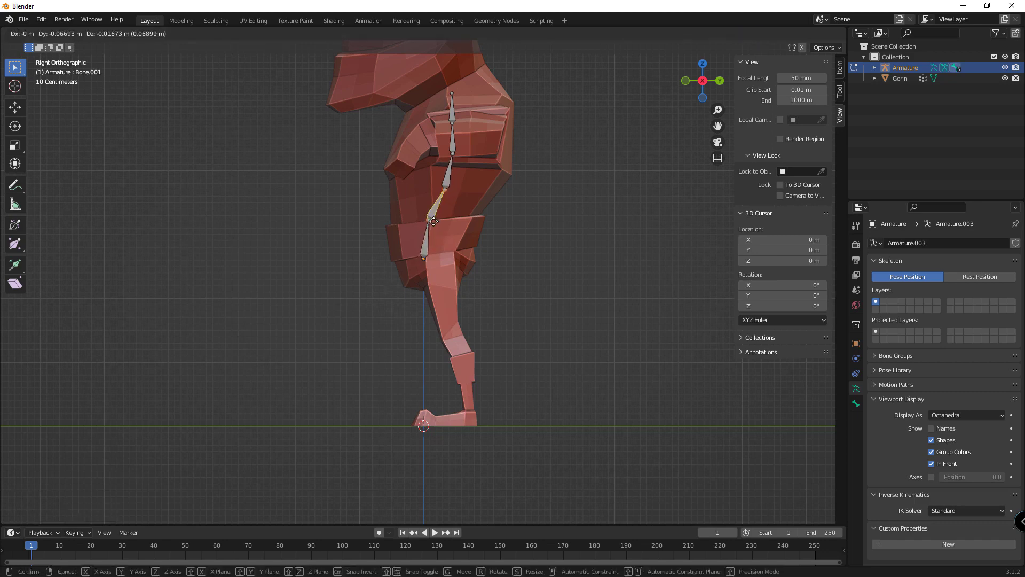
{"action": "left_click", "coordinate": [428, 225]}
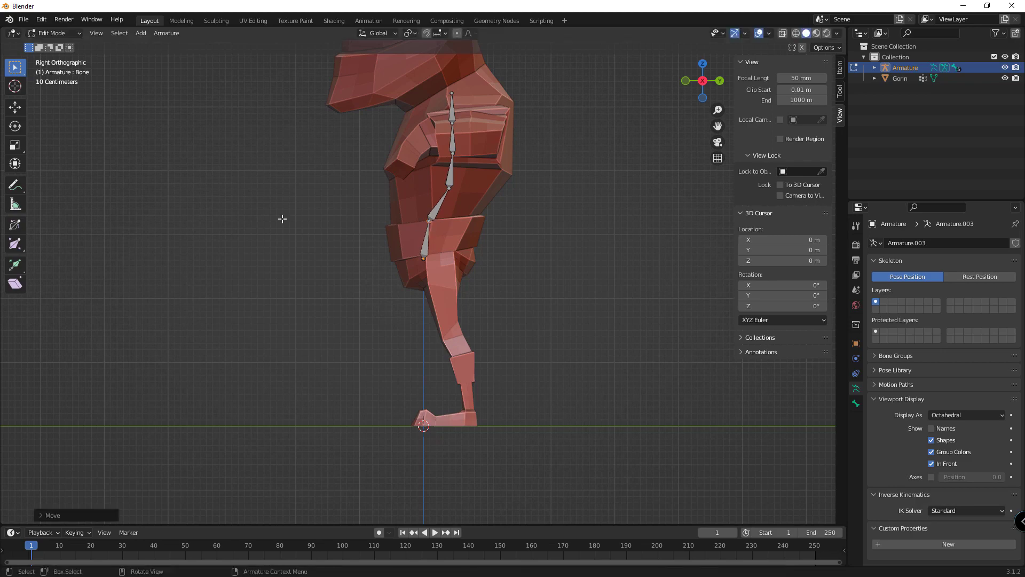
Orbit around Gorin to check the spine chain, ending in front view
{"action": "mouse_move", "coordinate": [307, 211]}
{"action": "middle_mouse_down"}
{"action": "mouse_move", "coordinate": [569, 216]}
{"action": "mouse_move", "coordinate": [365, 214]}
{"action": "middle_mouse_up"}
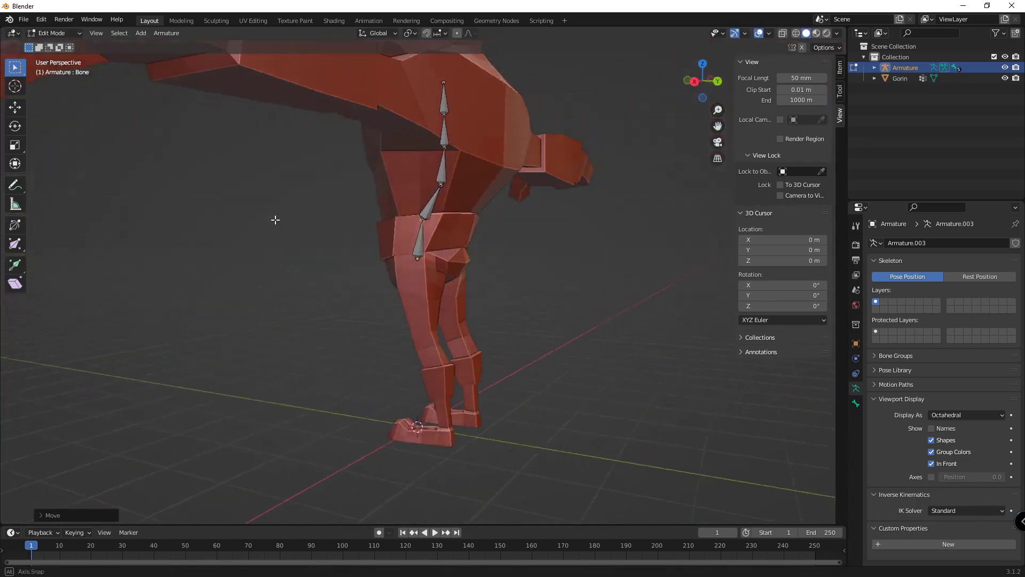
{"action": "middle_click_drag", "start_coordinate": [423, 232], "coordinate": [463, 223]}
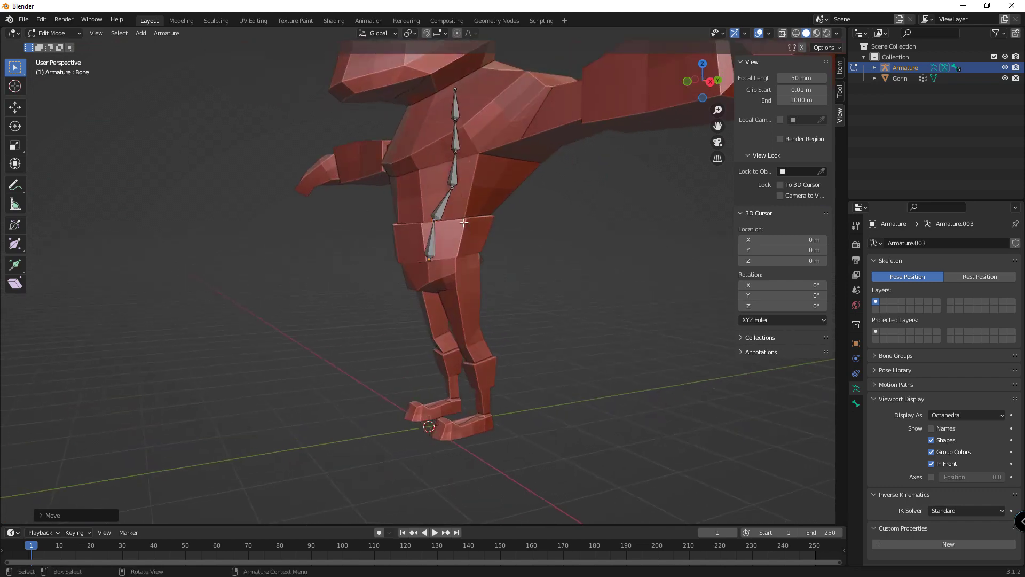
{"action": "middle_click_drag", "start_coordinate": [500, 161], "coordinate": [606, 166]}
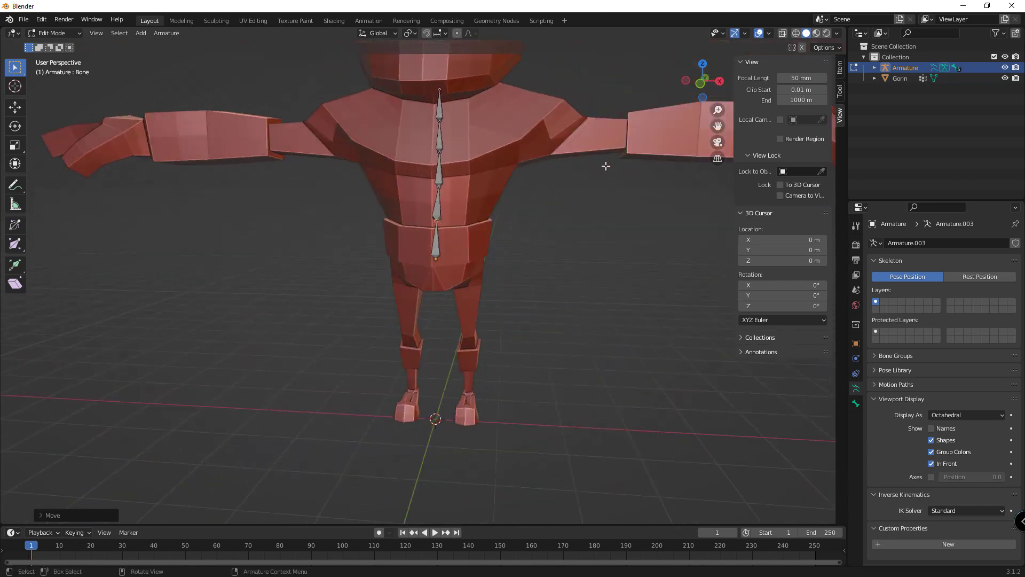
{"action": "key", "text": "KP_1"}
Extrude two hip bones from the spine's base, toward the right and left legs
{"action": "scroll", "coordinate": [450, 268], "scroll_direction": "up", "scroll_amount": 3}
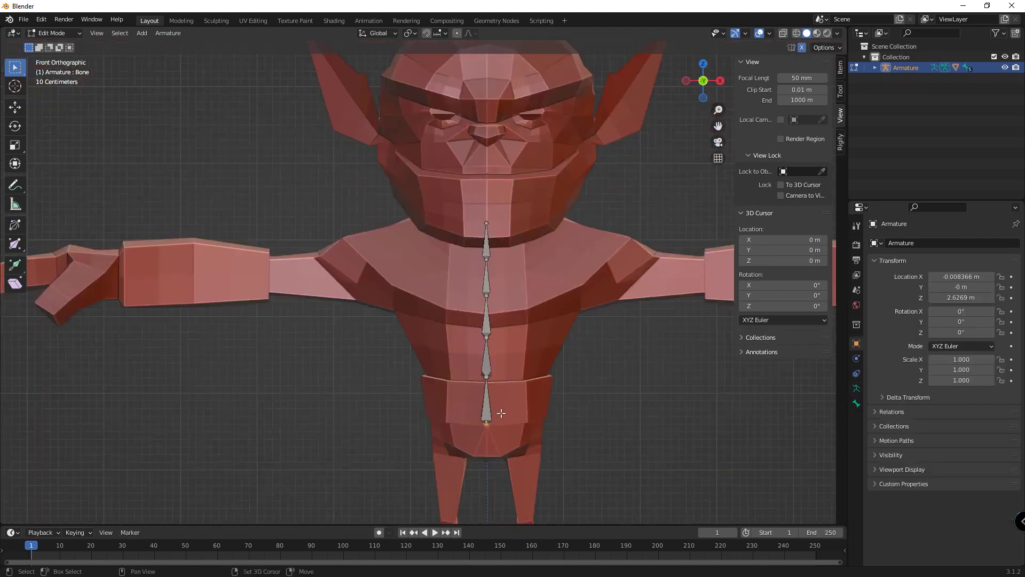
{"action": "scroll", "coordinate": [516, 318], "scroll_direction": "up", "scroll_amount": 2}
{"action": "key", "text": "e"}
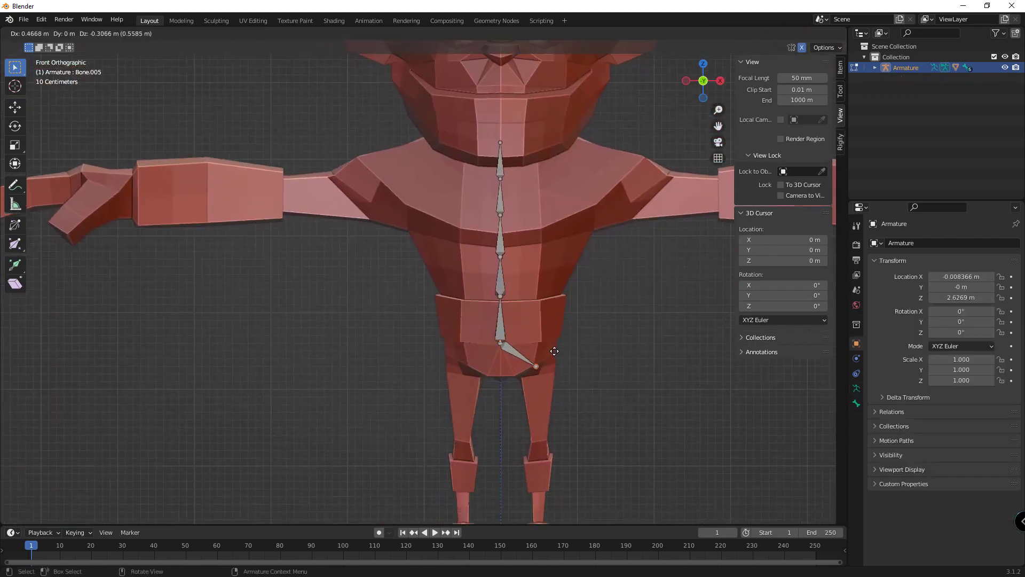
{"action": "left_click", "coordinate": [511, 349]}
{"action": "key", "text": "e"}
{"action": "left_click", "coordinate": [462, 366]}
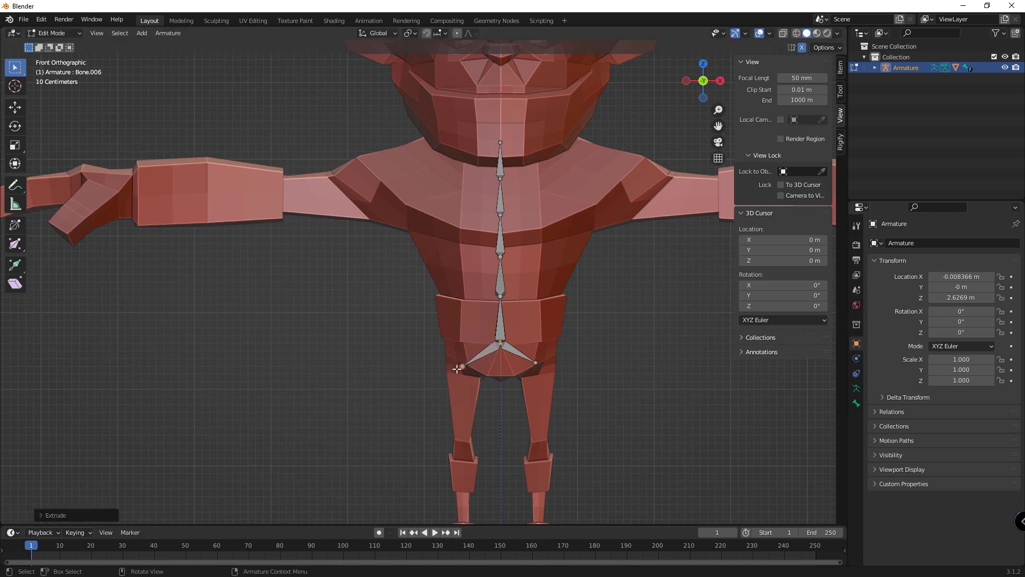
Enable X-Axis Mirror and lower the right hip bone's tip slightly
{"action": "left_click", "coordinate": [803, 48]}
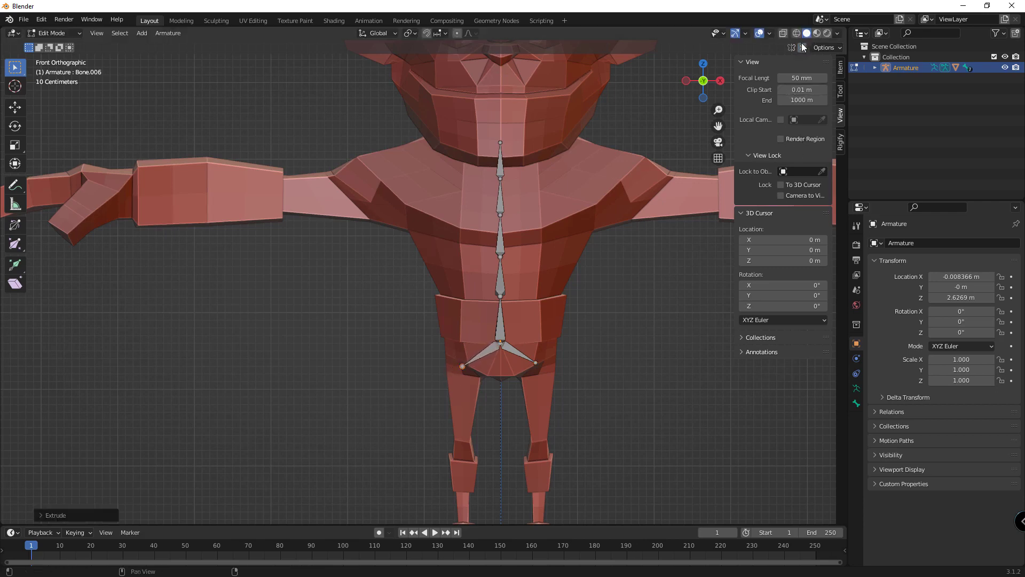
{"action": "left_click", "coordinate": [535, 364]}
{"action": "left_click_drag", "start_coordinate": [542, 365], "coordinate": [542, 372]}
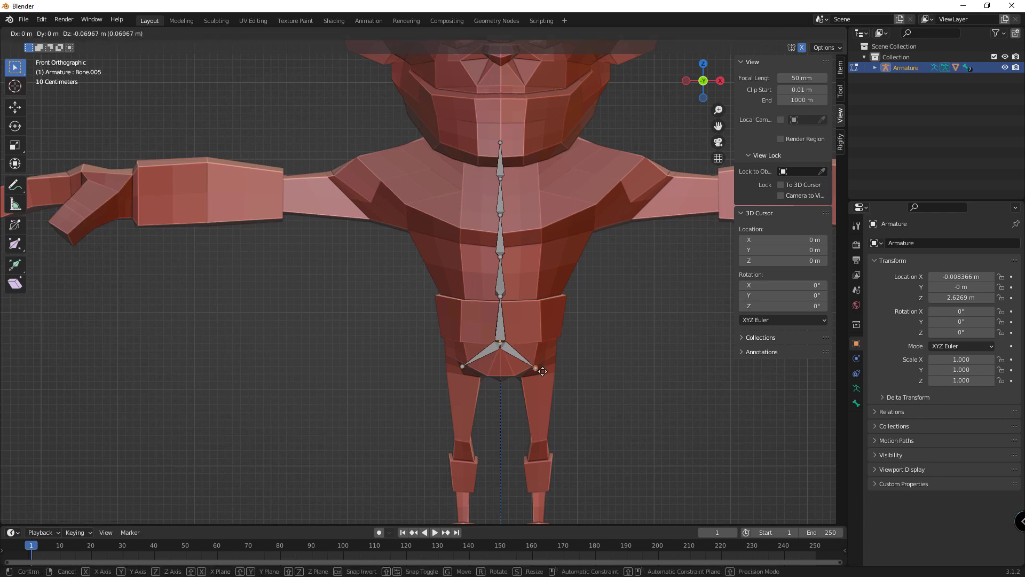
{"action": "left_click", "coordinate": [520, 355]}
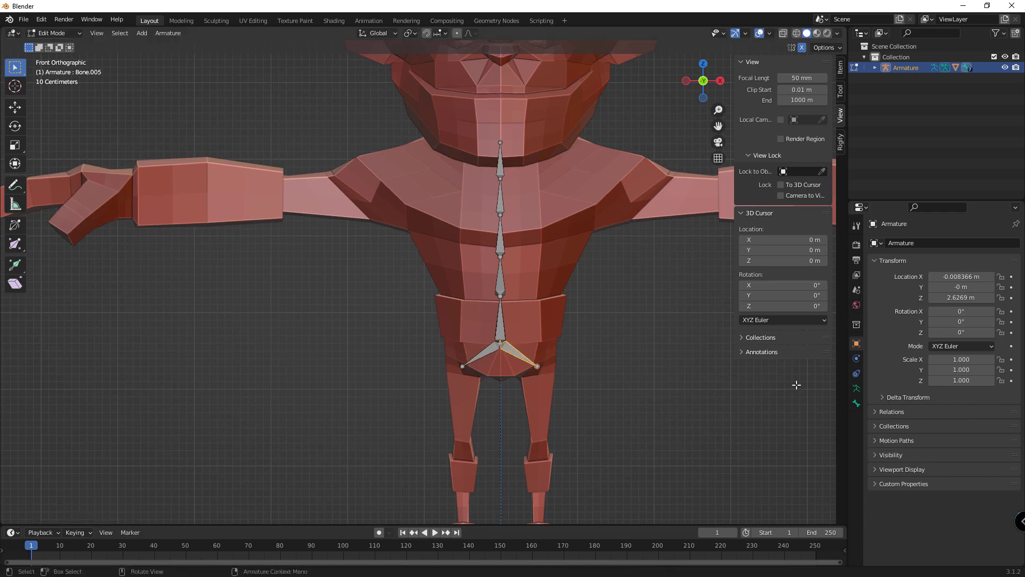
{"action": "left_click", "coordinate": [854, 406]}
Name the hip bones Bone.005.L and Bone.005.R by copying and pasting the name
{"action": "left_click", "coordinate": [924, 244]}
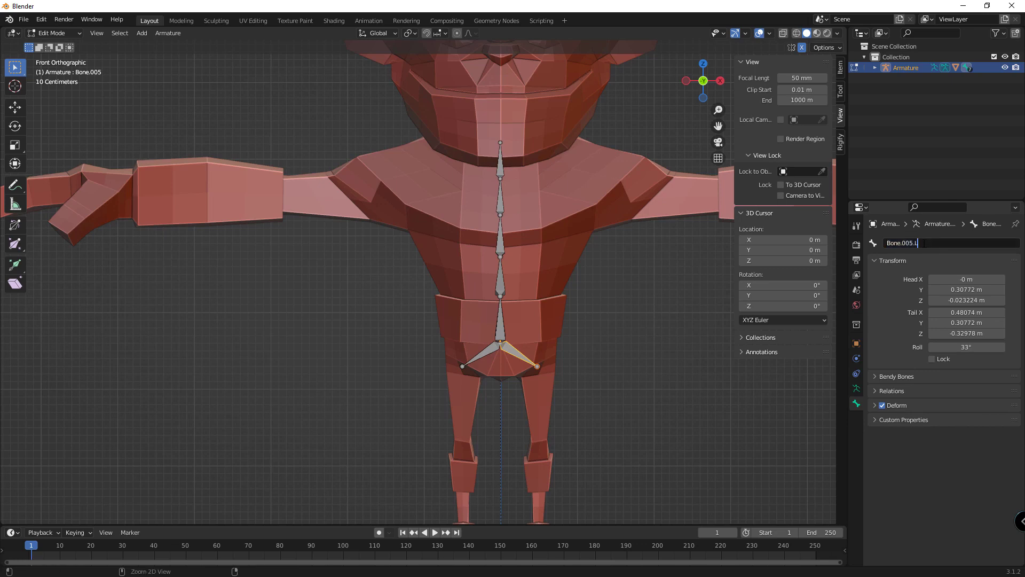
{"action": "key", "text": "ctrl+a"}
{"action": "key", "text": "ctrl+c"}
{"action": "key", "text": "Return"}
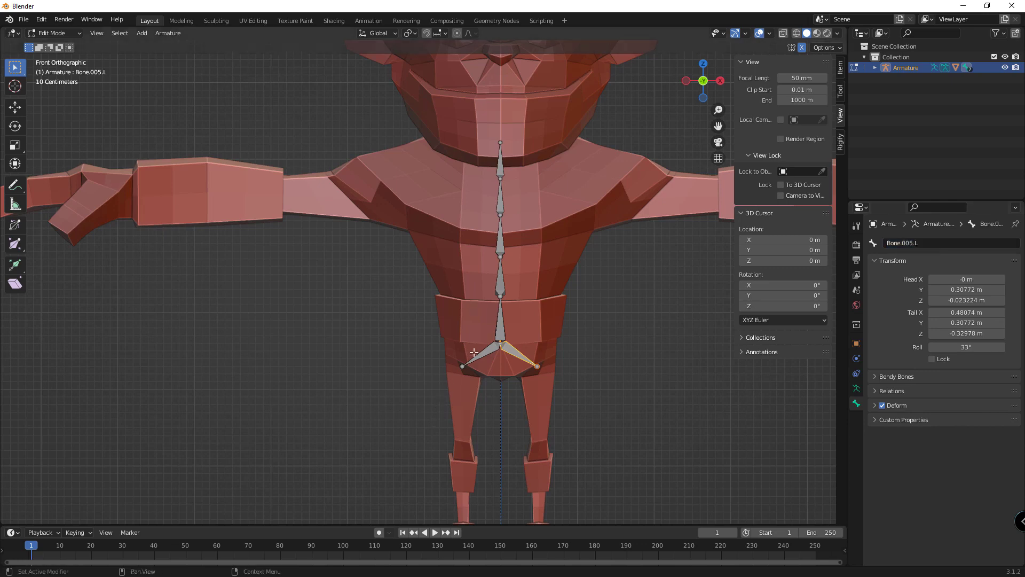
{"action": "left_click", "coordinate": [480, 351]}
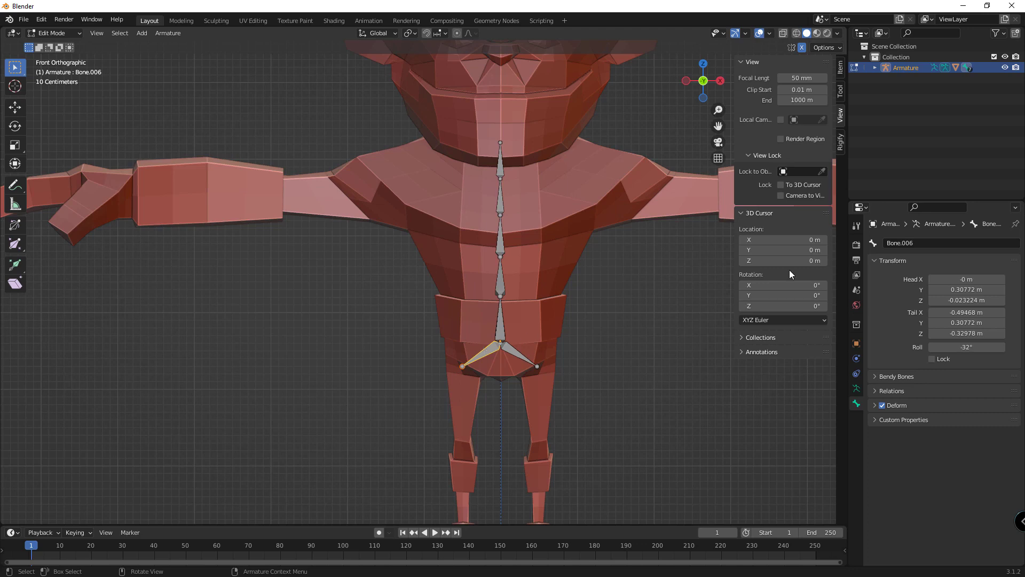
{"action": "left_click", "coordinate": [918, 243]}
{"action": "key", "text": "ctrl+v"}
{"action": "left_click", "coordinate": [537, 367]}
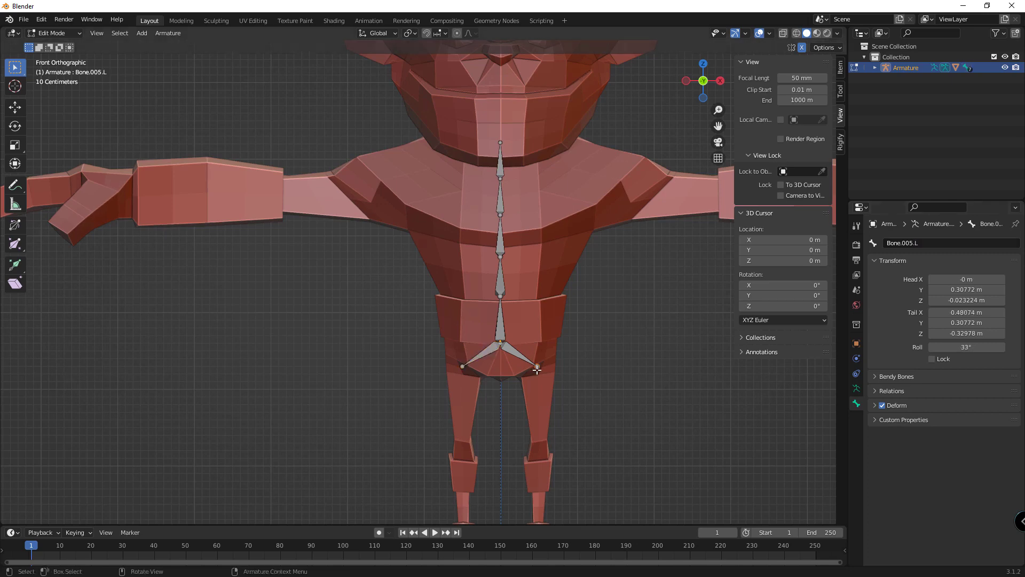
{"action": "middle_click_drag", "start_coordinate": [539, 371], "coordinate": [539, 215], "text": "shift"}
In side view, extrude thigh, shin, ankle and toe bones from the hip down to the foot
{"action": "key", "text": "KP_3"}
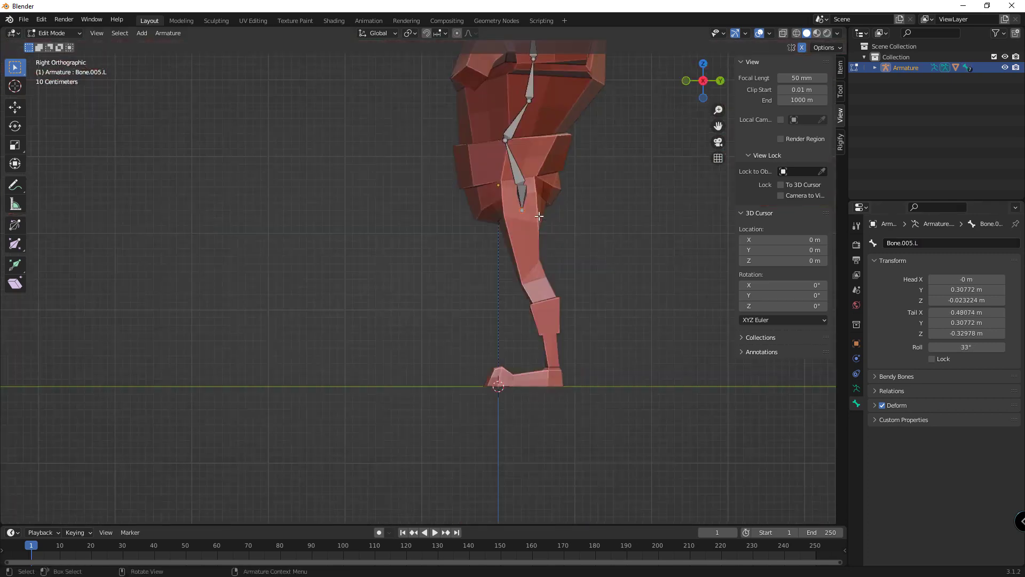
{"action": "key", "text": "e"}
{"action": "left_click", "coordinate": [539, 291]}
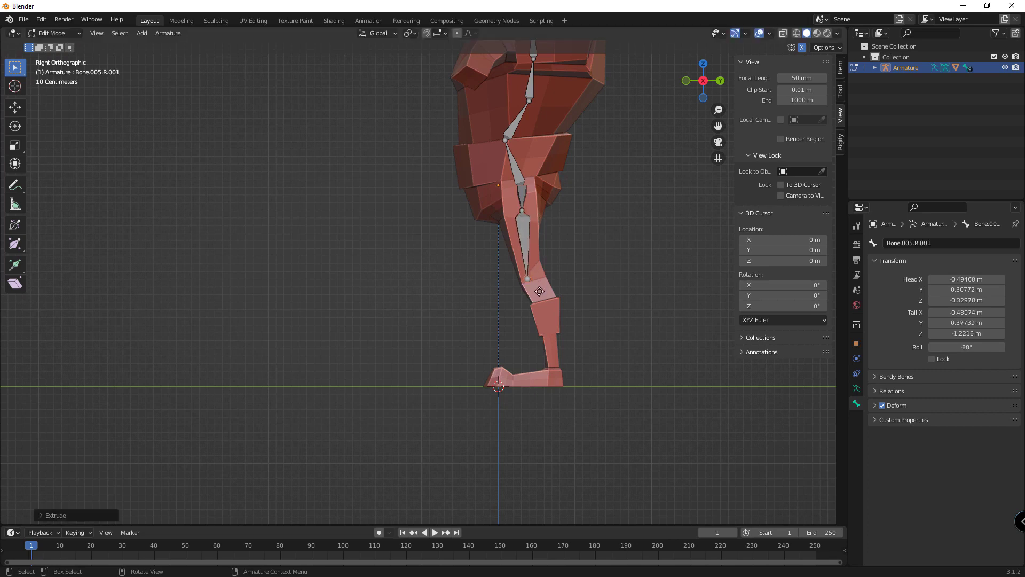
{"action": "key", "text": "e"}
{"action": "left_click", "coordinate": [567, 383]}
{"action": "key", "text": "e"}
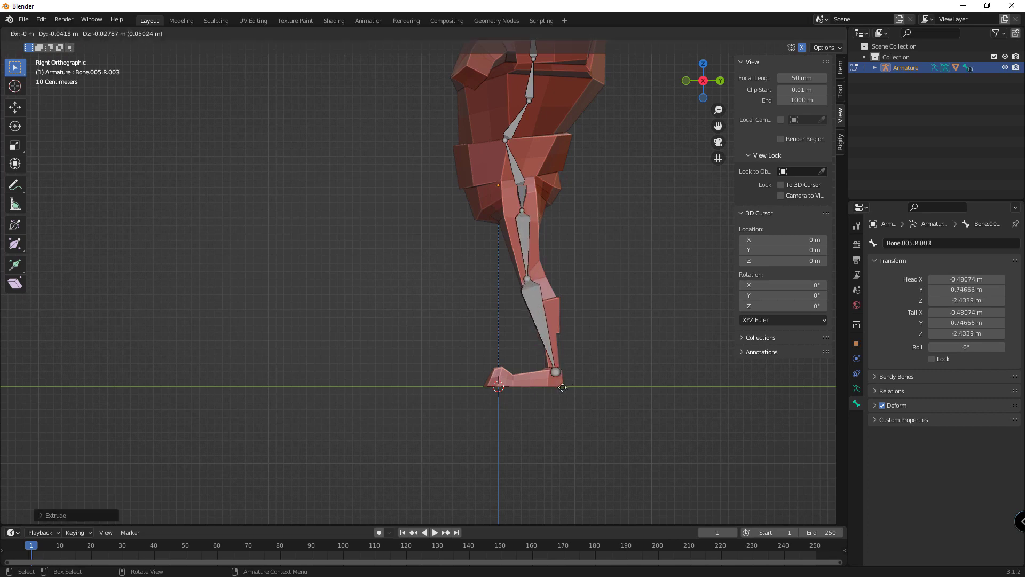
{"action": "left_click", "coordinate": [541, 391]}
{"action": "key", "text": "e"}
{"action": "left_click", "coordinate": [498, 387]}
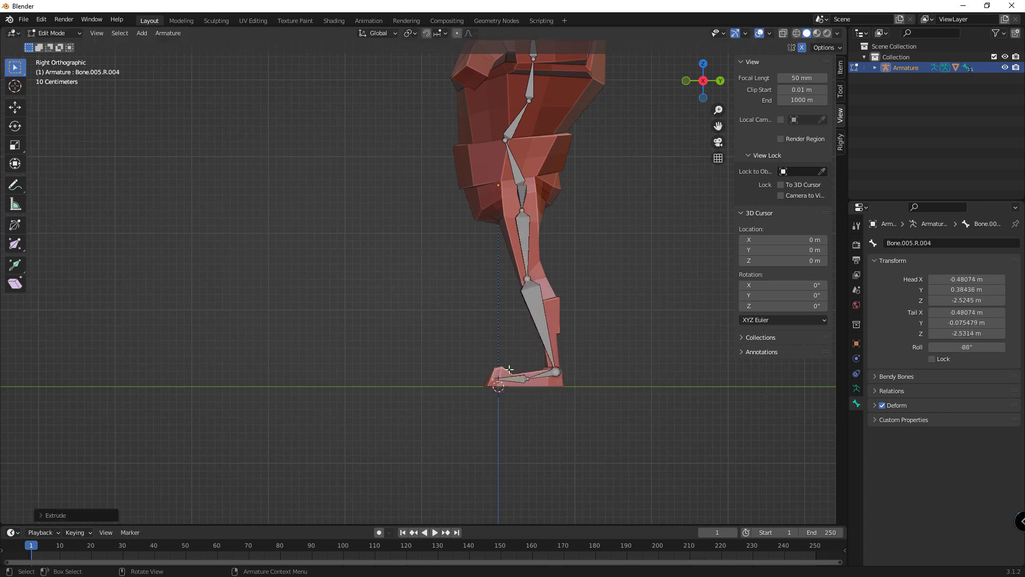
{"action": "mouse_move", "coordinate": [498, 387]}
{"action": "middle_mouse_down"}
{"action": "mouse_move", "coordinate": [536, 201]}
{"action": "mouse_move", "coordinate": [470, 282]}
{"action": "middle_mouse_up"}
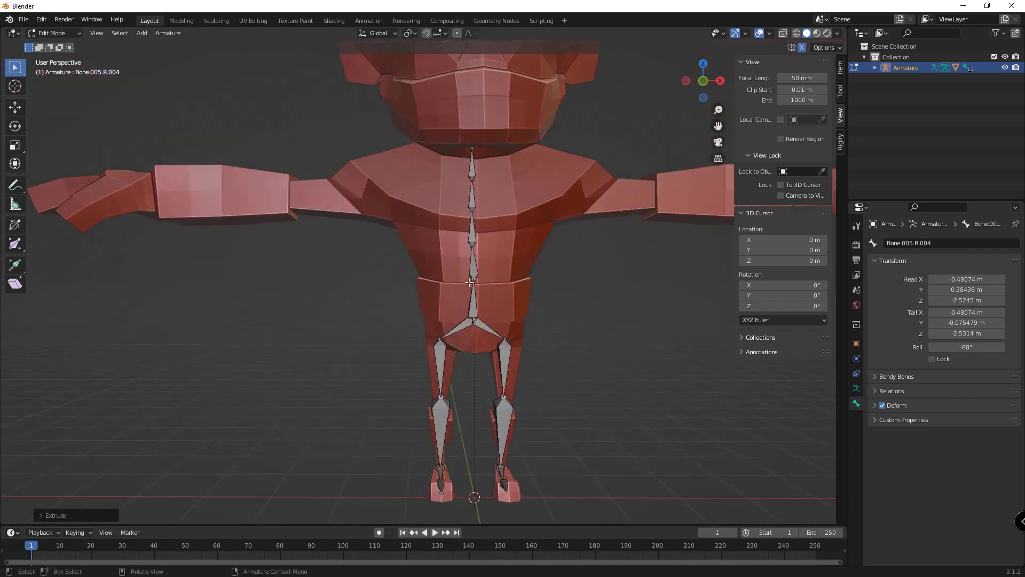
Select two upper spine bones and return to front view
{"action": "left_click", "coordinate": [471, 175]}
{"action": "left_click", "coordinate": [472, 228]}
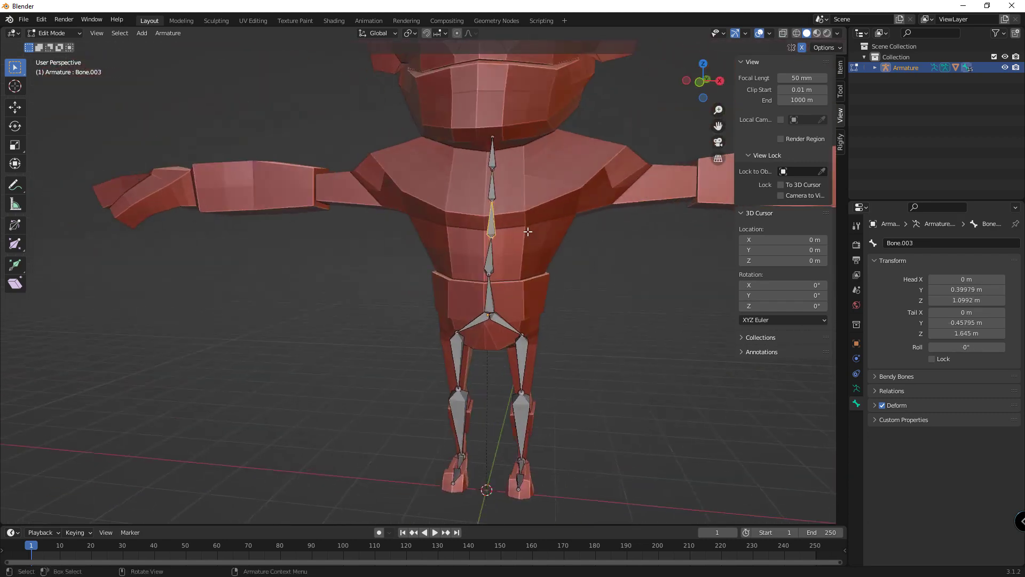
{"action": "key", "text": "KP_1"}
Duplicate the spine bone to the right and left of the chest and select both copies
{"action": "key", "text": "shift+d"}
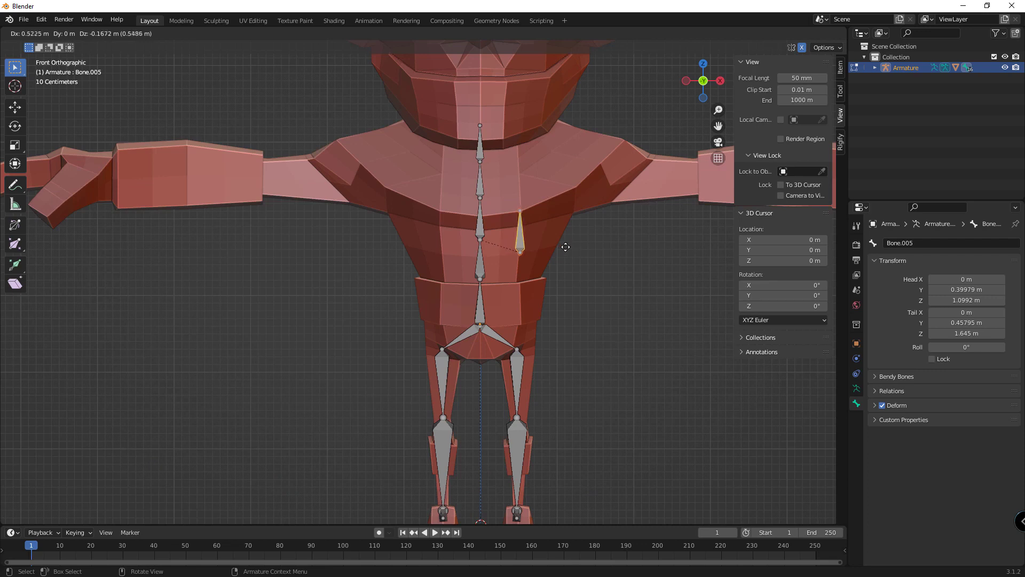
{"action": "left_click", "coordinate": [555, 248]}
{"action": "key", "text": "shift+d"}
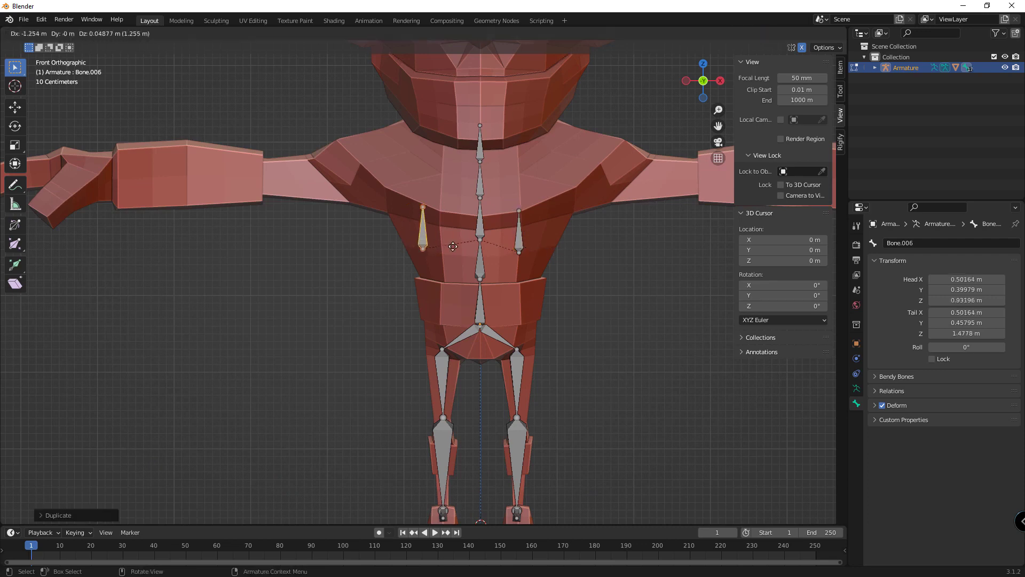
{"action": "left_click", "coordinate": [474, 247]}
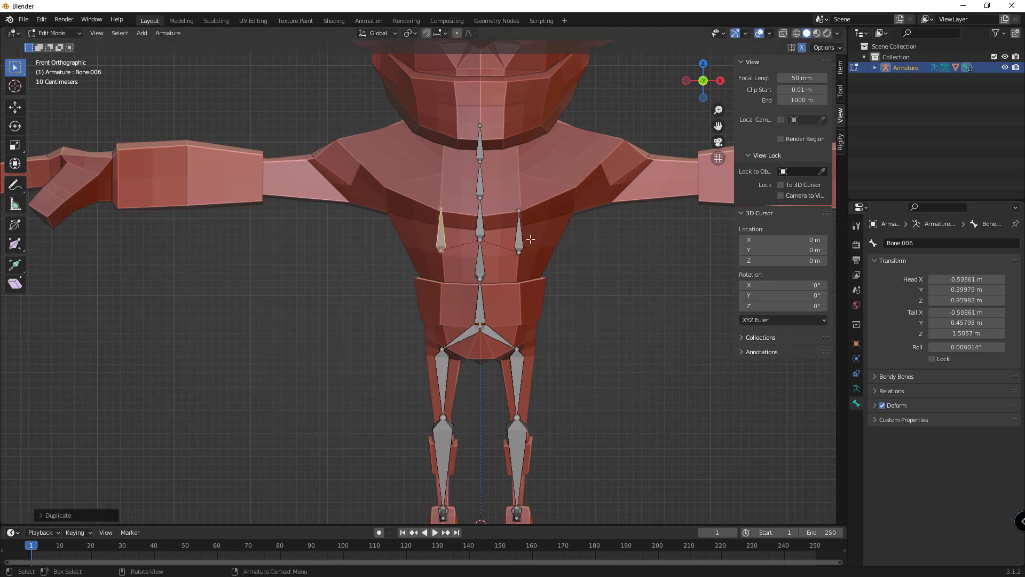
{"action": "left_click", "coordinate": [522, 238]}
{"action": "left_click", "coordinate": [441, 240], "text": "shift"}
Rotate both chest side bones 90° on X to point forward, then scale them up
{"action": "key", "text": "shift+d"}
{"action": "key", "text": "r"}
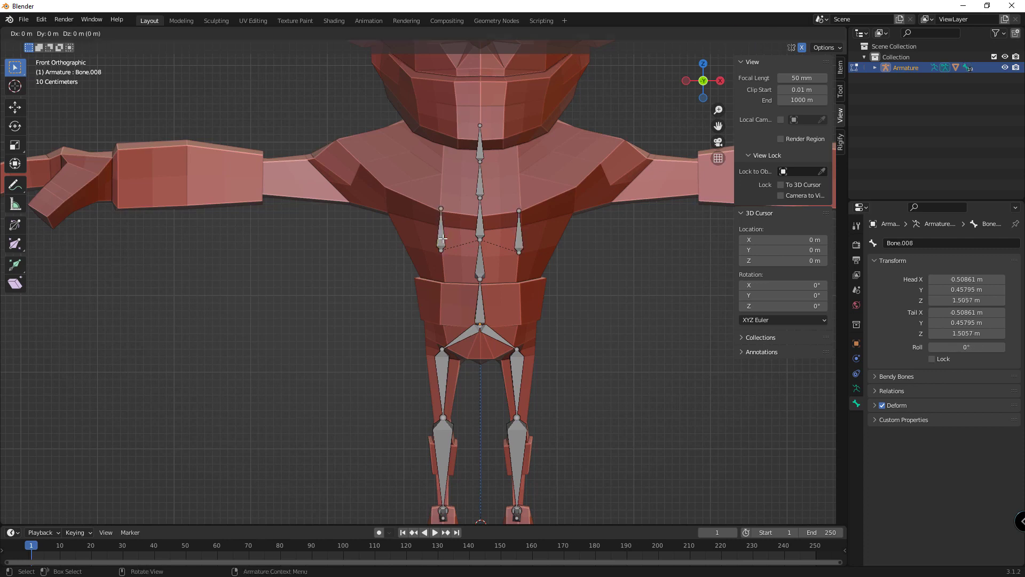
{"action": "key", "text": "Escape"}
{"action": "key", "text": "ctrl+z"}
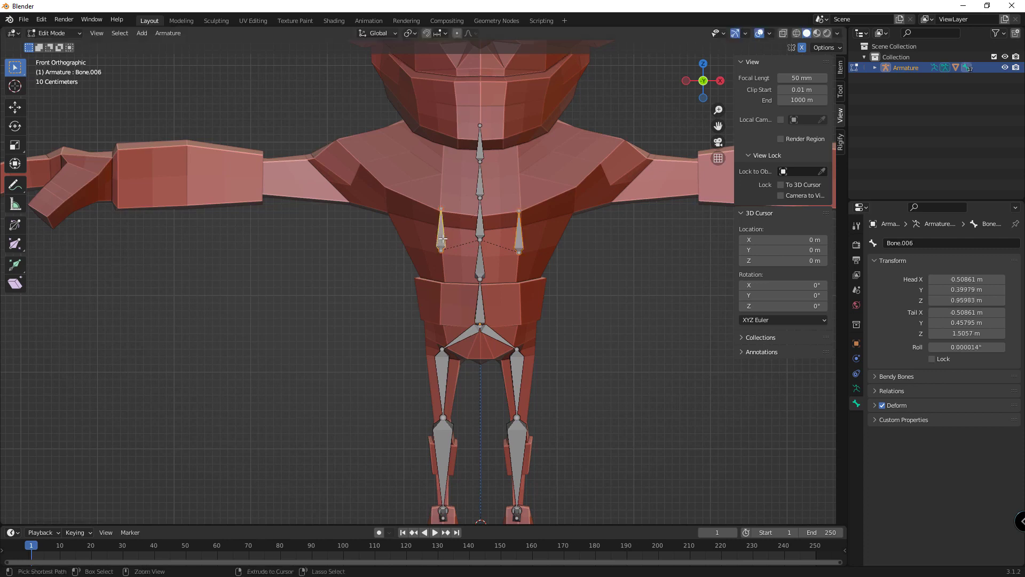
{"action": "type", "text": "rx"}
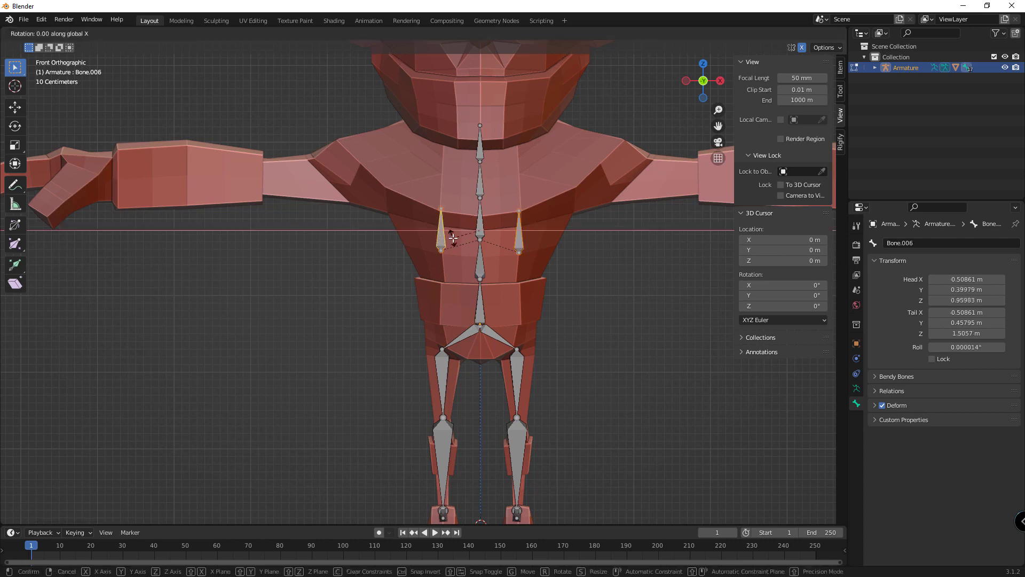
{"action": "type", "text": "90"}
{"action": "key", "text": "Return"}
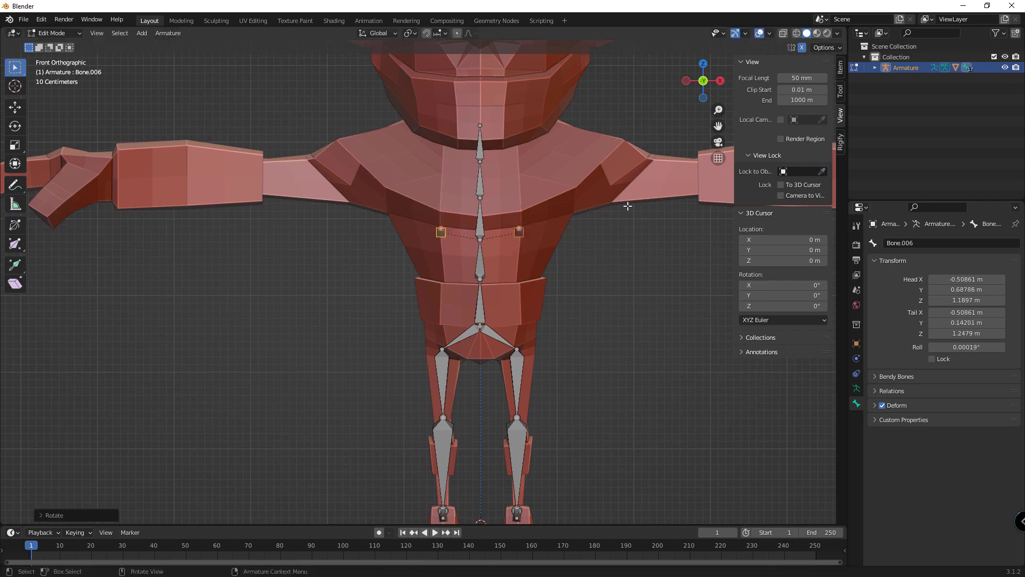
{"action": "key", "text": "s"}
{"action": "left_click", "coordinate": [686, 192]}
{"action": "mouse_move", "coordinate": [629, 238]}
{"action": "middle_mouse_down"}
{"action": "mouse_move", "coordinate": [470, 255]}
{"action": "mouse_move", "coordinate": [551, 209]}
{"action": "middle_mouse_up"}
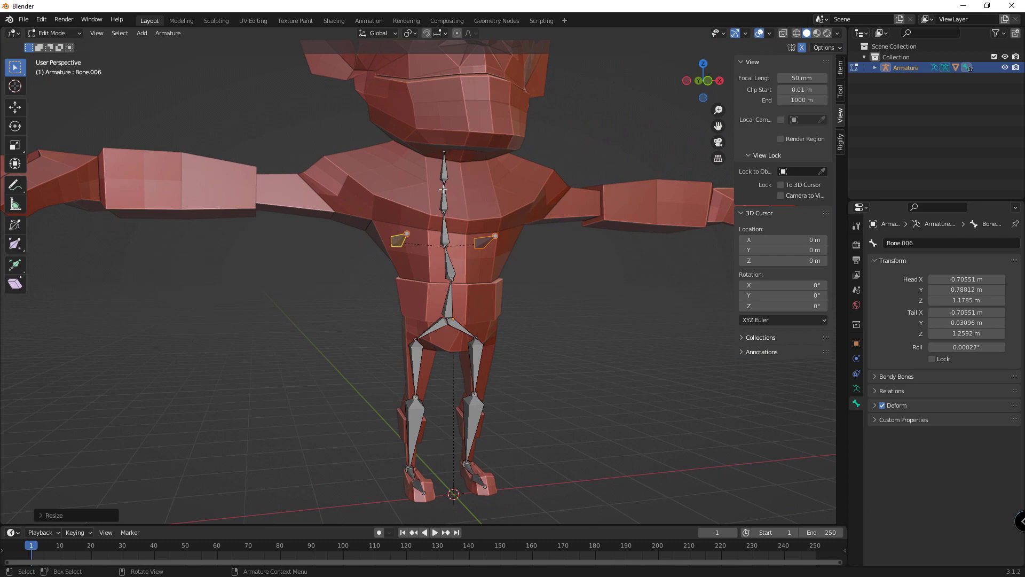
In side view, raise the neck bone's tip straight up along Z to the head's base
{"action": "left_click", "coordinate": [445, 154]}
{"action": "key", "text": "KP_3"}
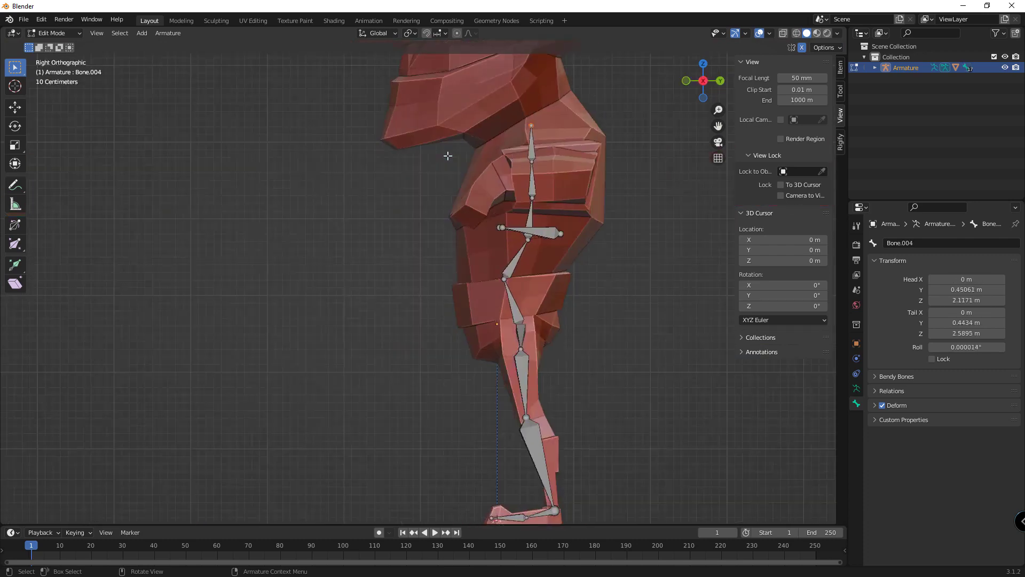
{"action": "middle_click_drag", "start_coordinate": [553, 107], "coordinate": [585, 196], "text": "shift"}
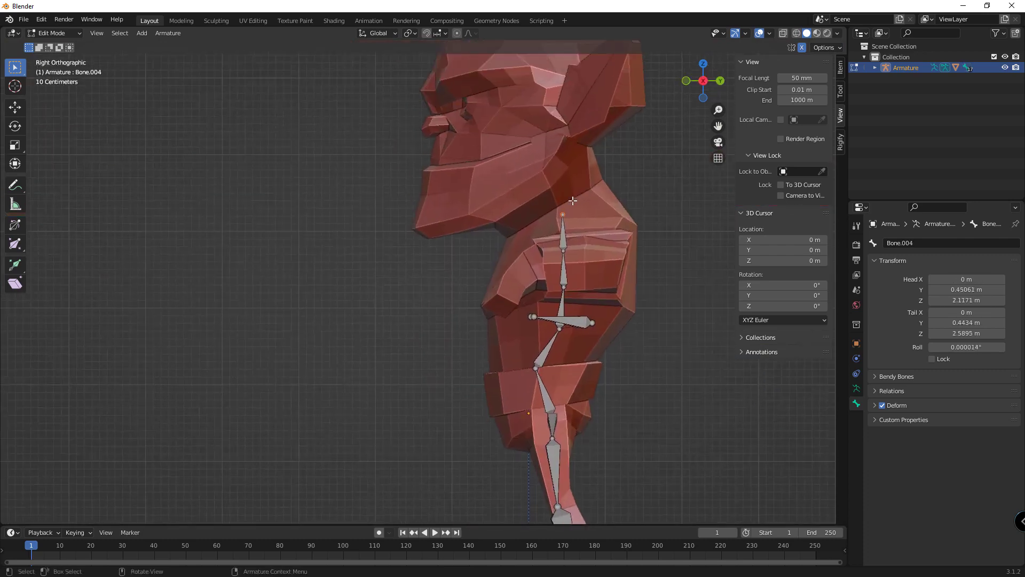
{"action": "key", "text": "g"}
{"action": "key", "text": "z"}
{"action": "left_click", "coordinate": [583, 198]}
Extrude two bones up from the neck through to the top of the head
{"action": "key", "text": "e"}
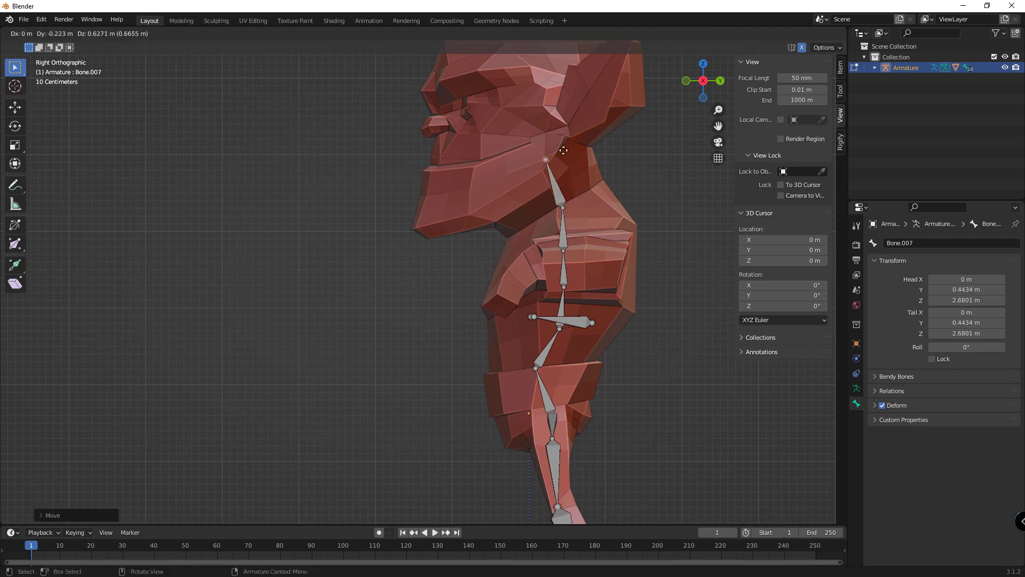
{"action": "left_click", "coordinate": [553, 159]}
{"action": "scroll", "coordinate": [551, 161], "scroll_direction": "down", "scroll_amount": 2}
{"action": "middle_click_drag", "start_coordinate": [551, 161], "coordinate": [554, 182], "text": "shift"}
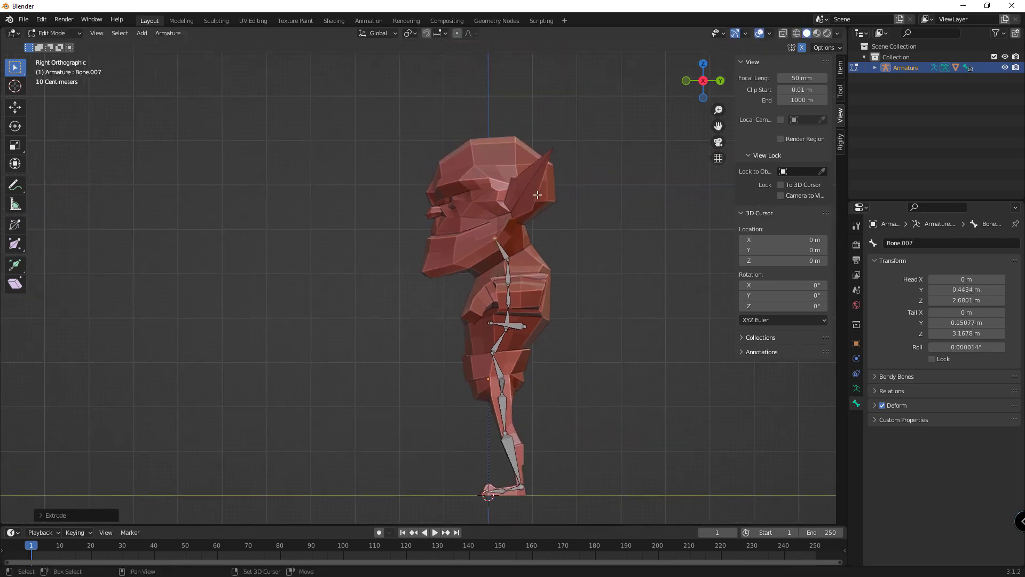
{"action": "key", "text": "e"}
{"action": "left_click", "coordinate": [521, 132]}
Extrude a face bone from the head top and bring its tip down to the chin
{"action": "key", "text": "e"}
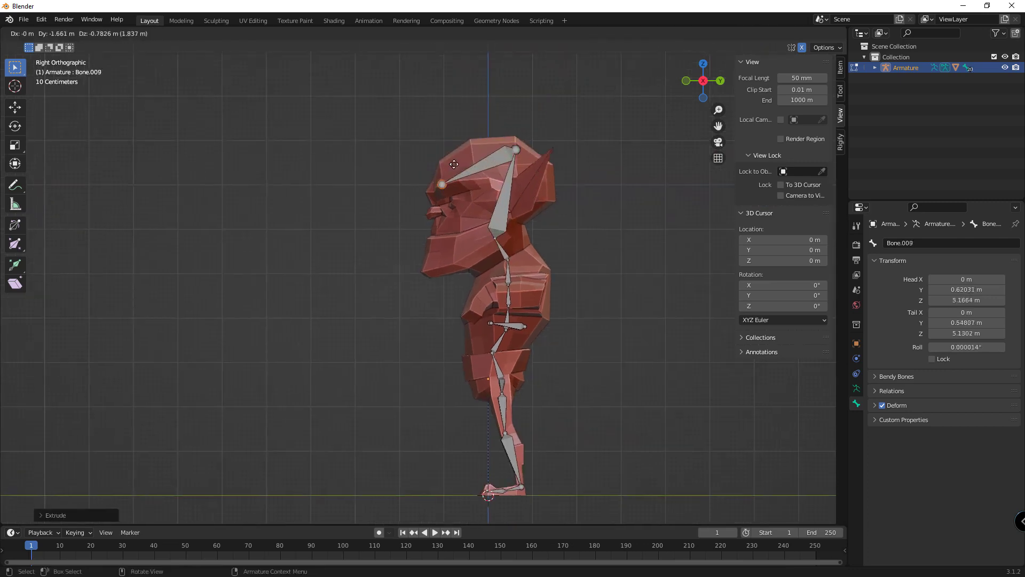
{"action": "left_click", "coordinate": [453, 168]}
{"action": "key", "text": "e"}
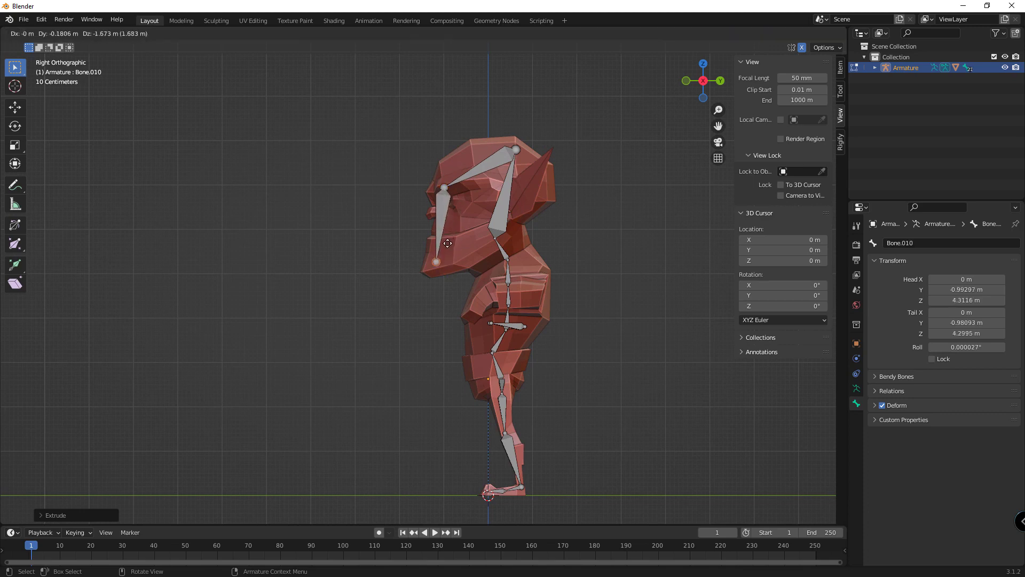
{"action": "key", "text": "Escape"}
{"action": "key", "text": "ctrl+z"}
{"action": "left_click_drag", "start_coordinate": [446, 189], "coordinate": [456, 204]}
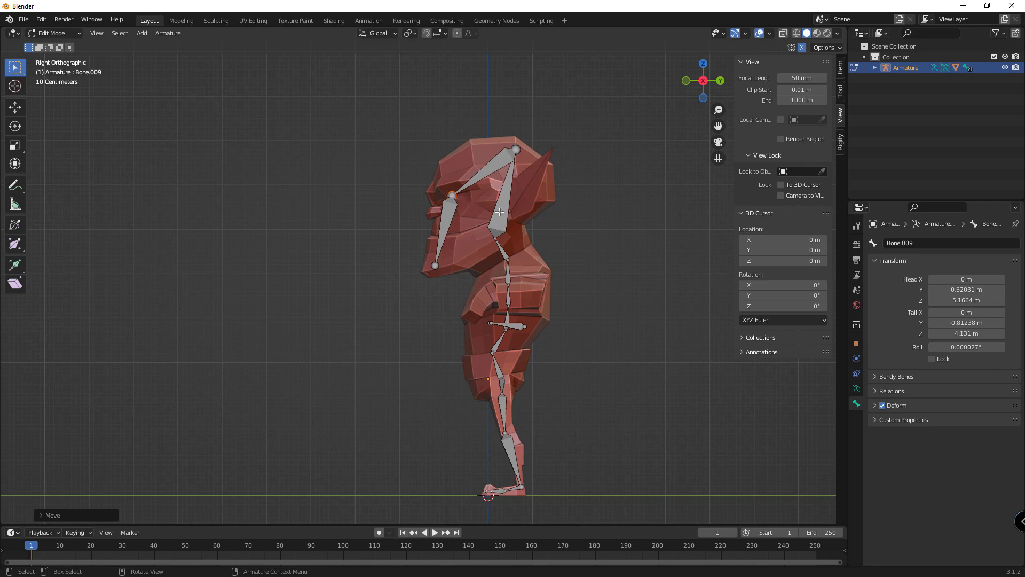
Reposition the top-of-head joint and the head bone's tip
{"action": "left_click", "coordinate": [516, 150]}
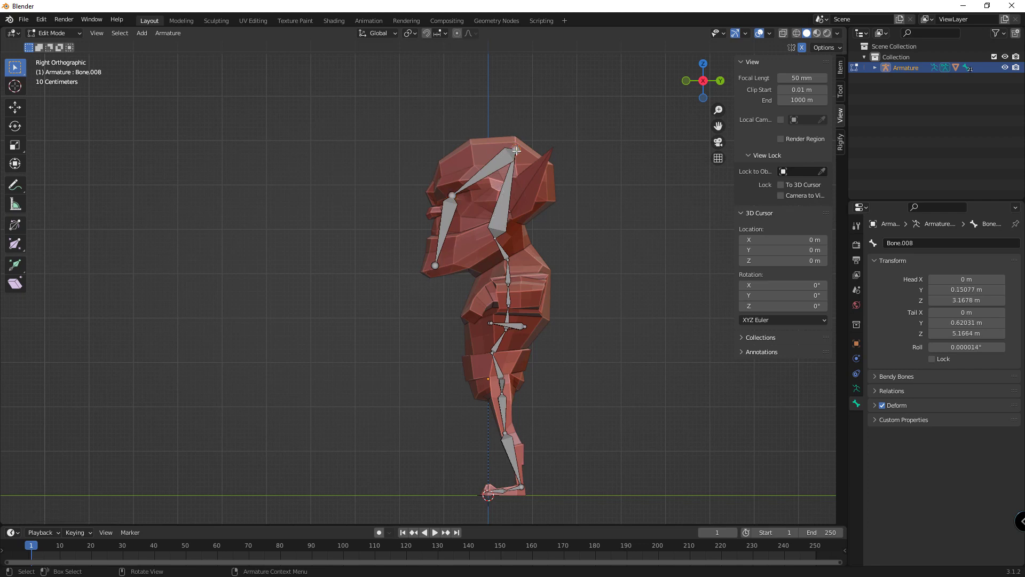
{"action": "key", "text": "g"}
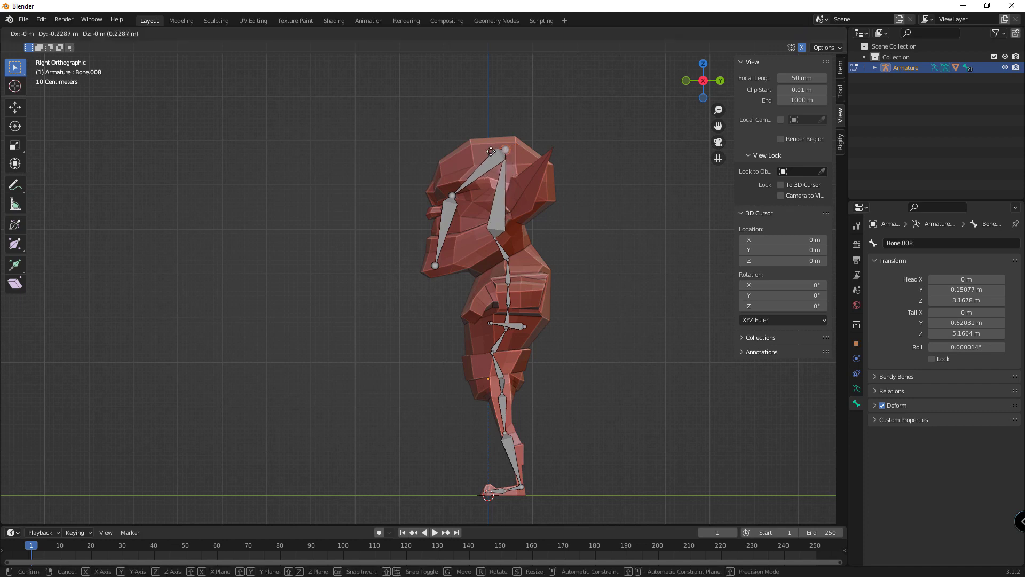
{"action": "left_click", "coordinate": [482, 152]}
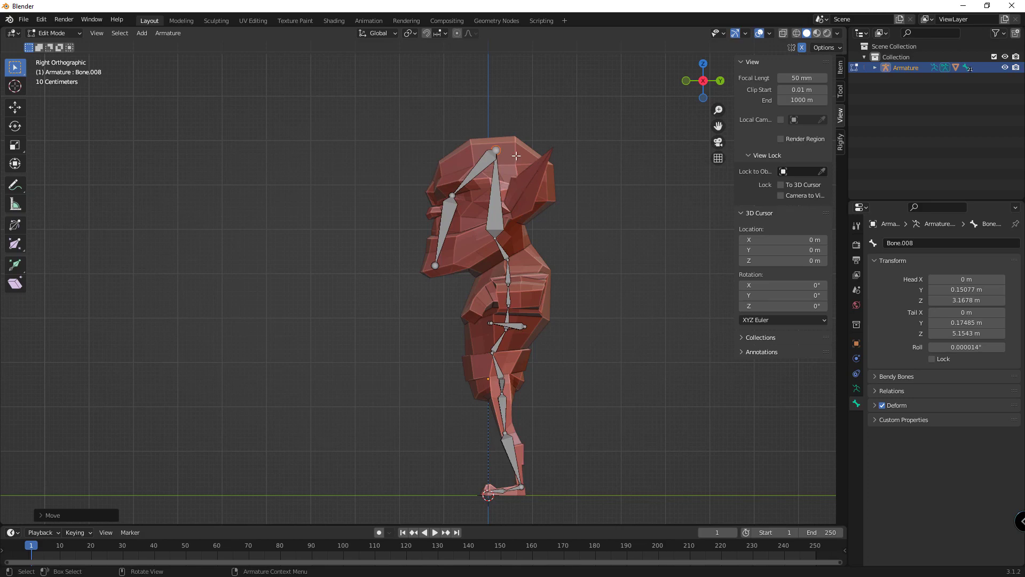
{"action": "key", "text": "g"}
{"action": "left_click", "coordinate": [549, 154]}
Orbit and zoom into a perspective view to inspect the new head bones
{"action": "mouse_move", "coordinate": [550, 155]}
{"action": "middle_mouse_down"}
{"action": "mouse_move", "coordinate": [482, 210]}
{"action": "mouse_move", "coordinate": [584, 215]}
{"action": "middle_mouse_up"}
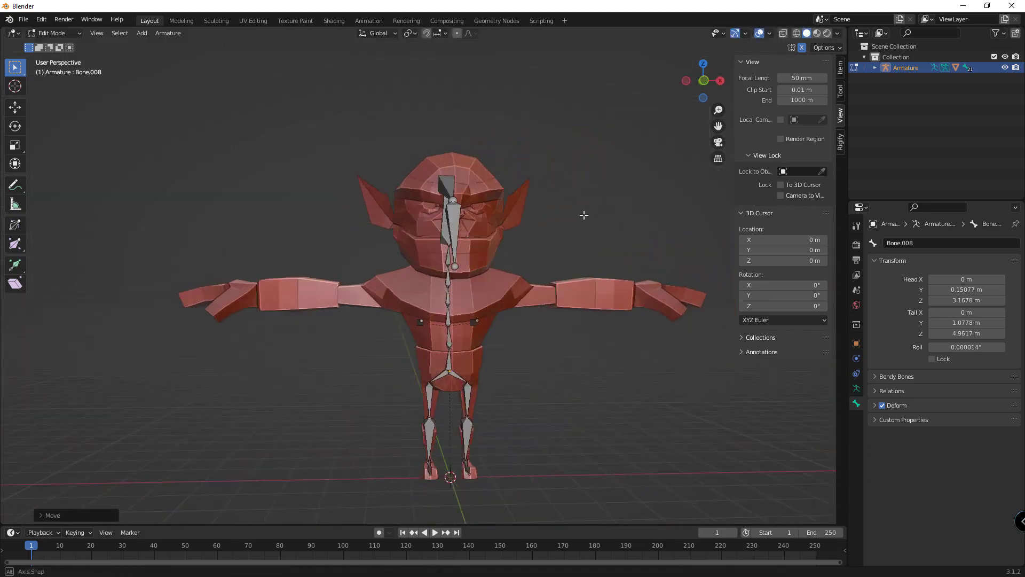
{"action": "scroll", "coordinate": [584, 214], "scroll_direction": "up", "scroll_amount": 1}
{"action": "scroll", "coordinate": [576, 222], "scroll_direction": "up", "scroll_amount": 1}
{"action": "scroll", "coordinate": [528, 227], "scroll_direction": "up", "scroll_amount": 1}
{"action": "scroll", "coordinate": [479, 237], "scroll_direction": "up", "scroll_amount": 1}
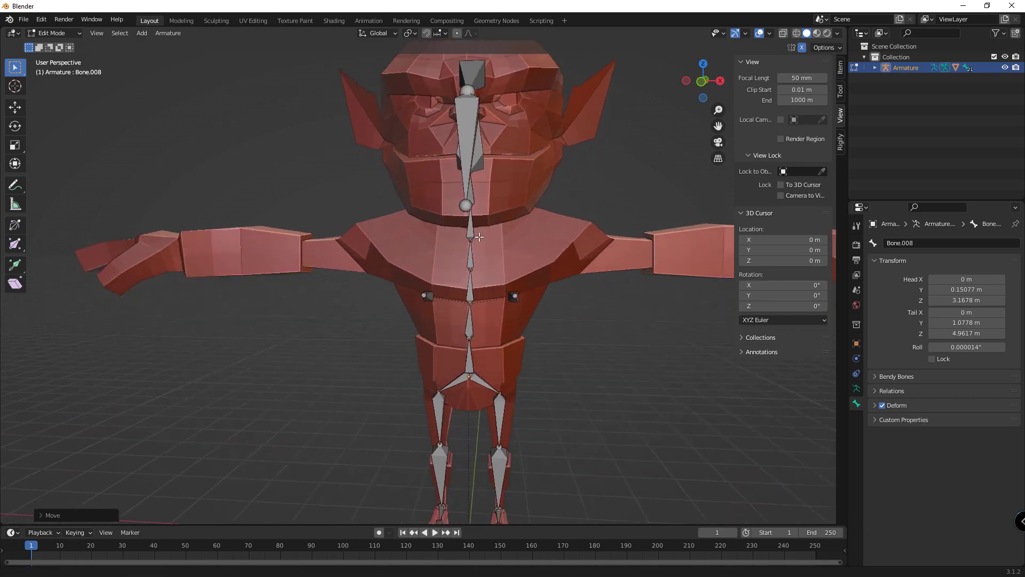
{"action": "middle_click_drag", "start_coordinate": [479, 236], "coordinate": [463, 242]}
In front view, extrude a bone chain from the neck base out to the right shoulder
{"action": "left_click", "coordinate": [465, 184]}
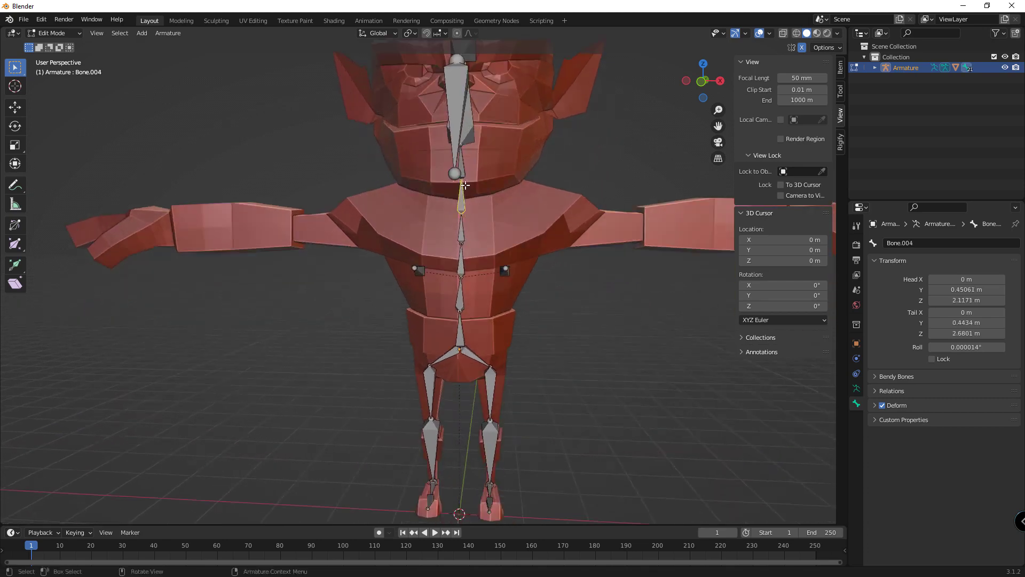
{"action": "key", "text": "KP_3"}
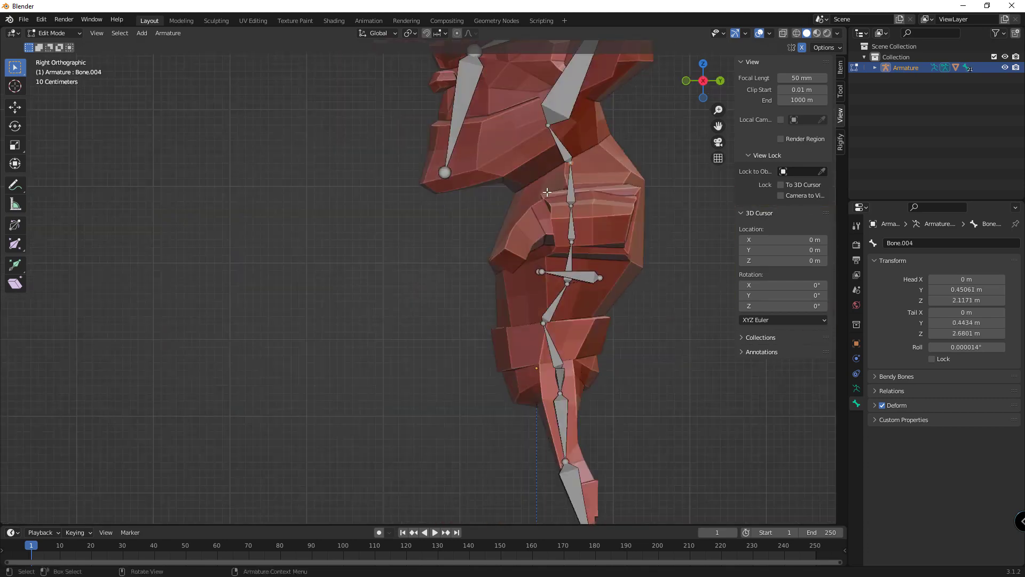
{"action": "key", "text": "KP_1"}
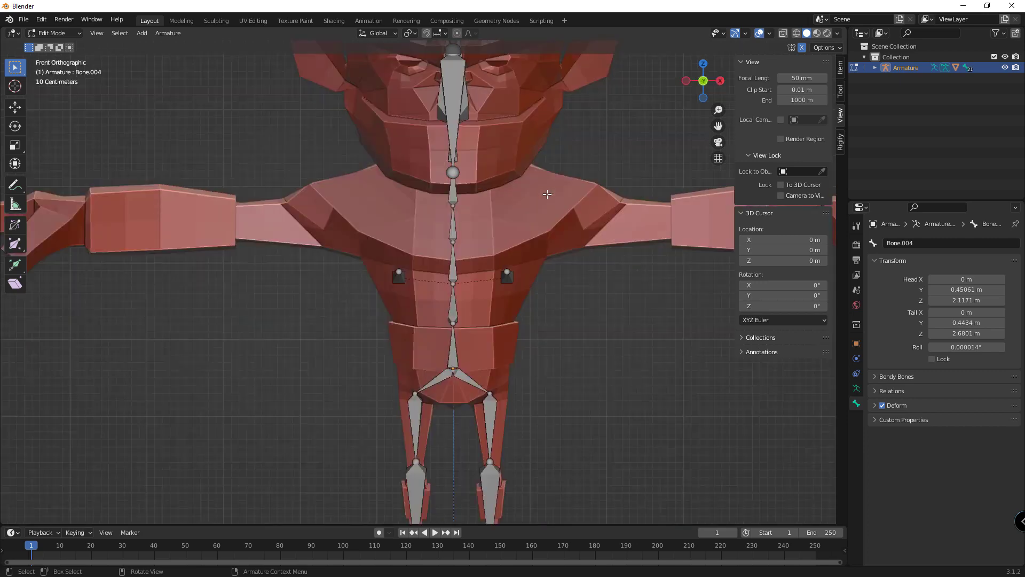
{"action": "key", "text": "e"}
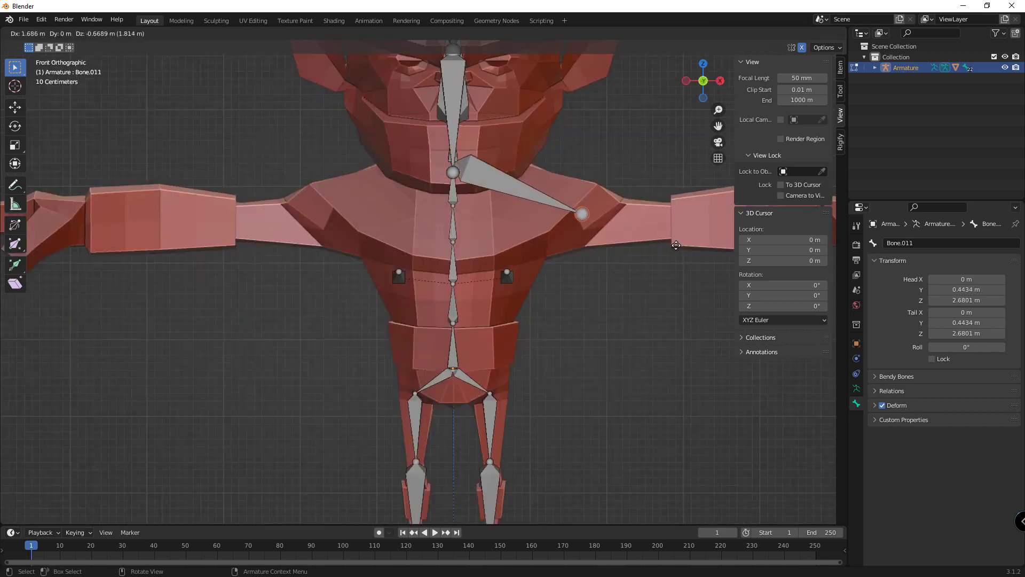
{"action": "left_click", "coordinate": [676, 245]}
{"action": "key", "text": "ctrl+z"}
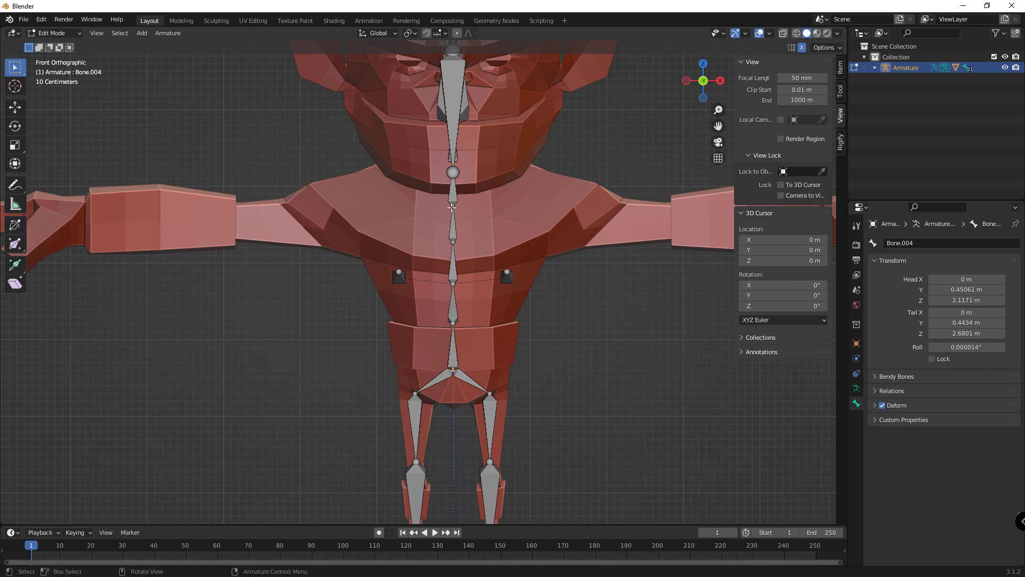
{"action": "left_click", "coordinate": [452, 208]}
{"action": "key", "text": "e"}
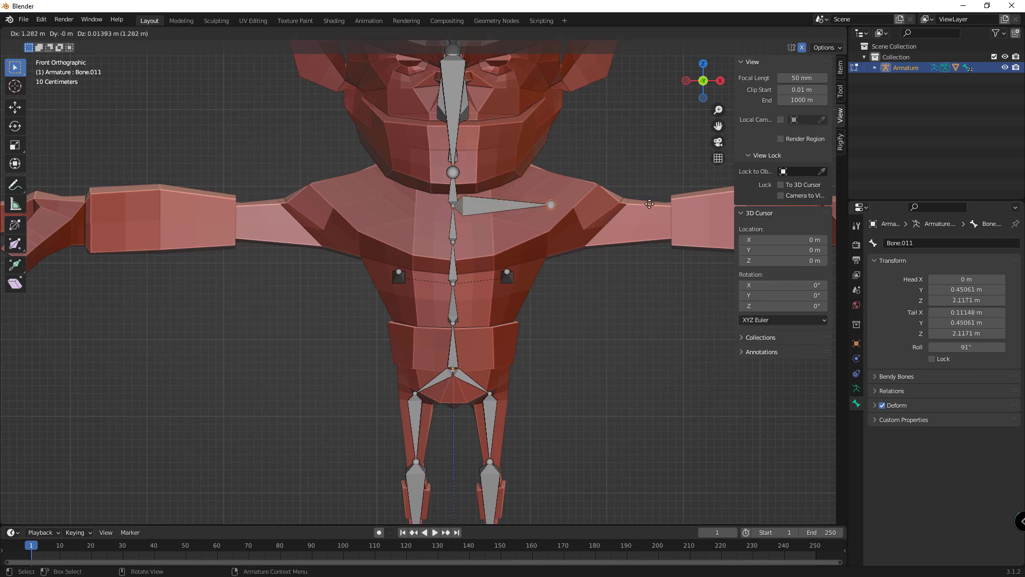
{"action": "left_click", "coordinate": [593, 211]}
{"action": "key", "text": "e"}
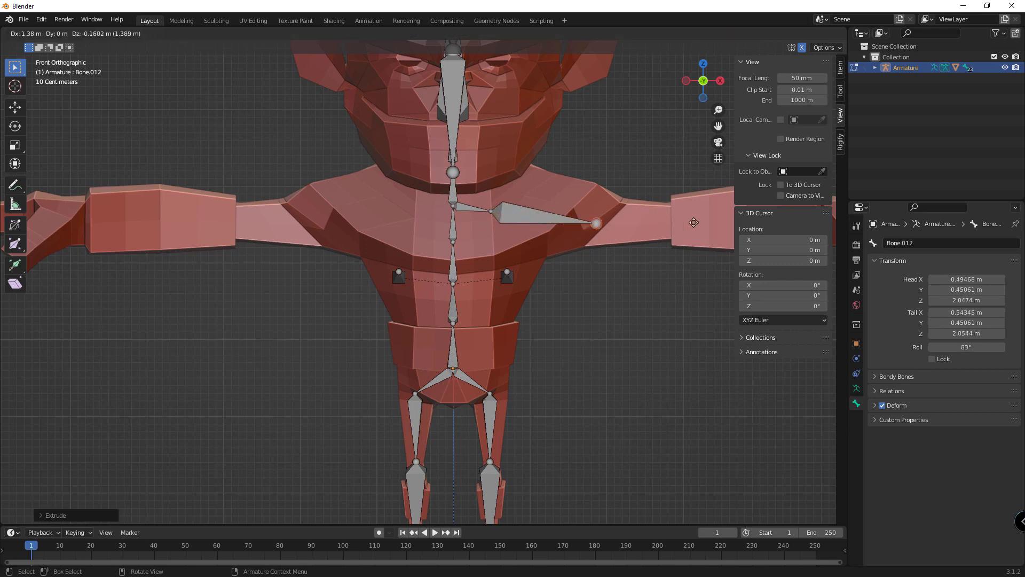
{"action": "left_click", "coordinate": [694, 225]}
Delete the short connector bone and raise the shoulder bone's inner joint slightly
{"action": "left_click", "coordinate": [467, 209]}
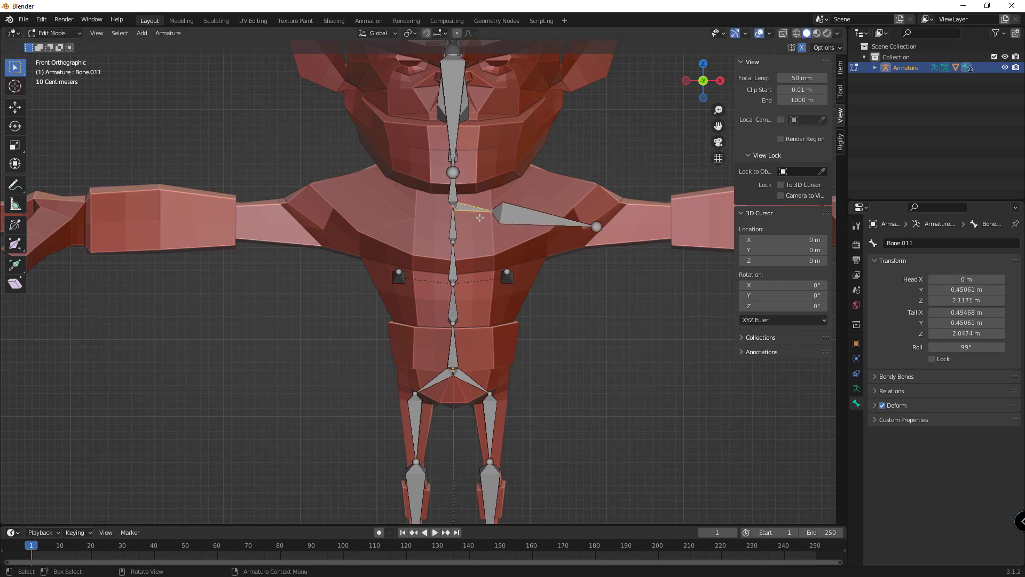
{"action": "key", "text": "x"}
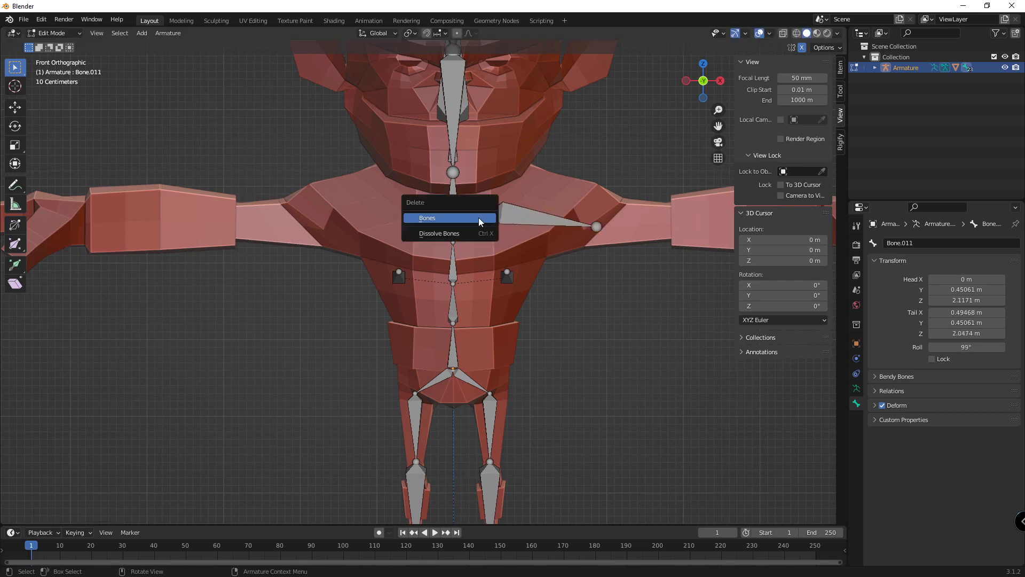
{"action": "left_click", "coordinate": [478, 217]}
{"action": "left_click", "coordinate": [534, 226]}
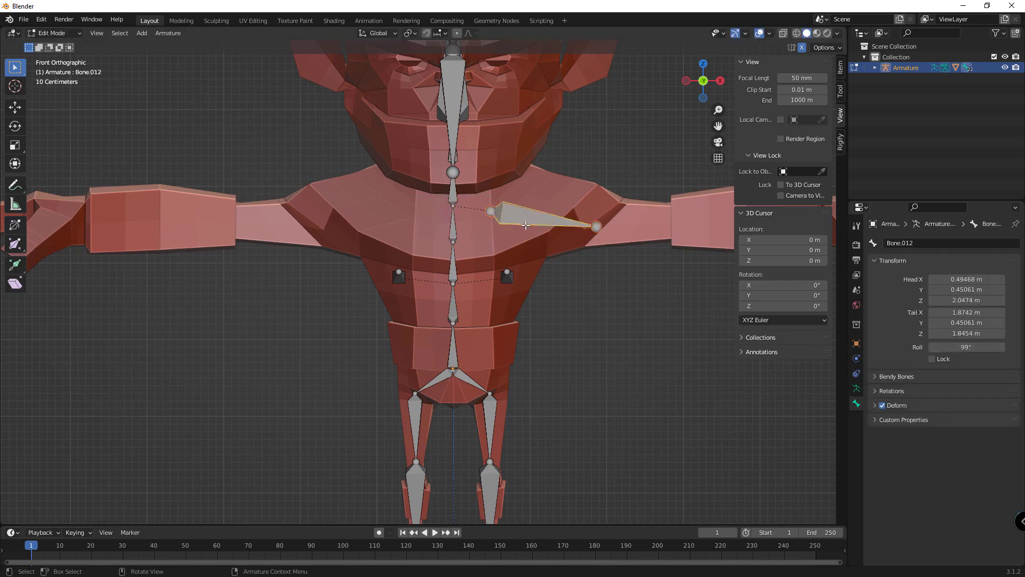
{"action": "left_click", "coordinate": [489, 216]}
{"action": "left_click_drag", "start_coordinate": [490, 213], "coordinate": [511, 212]}
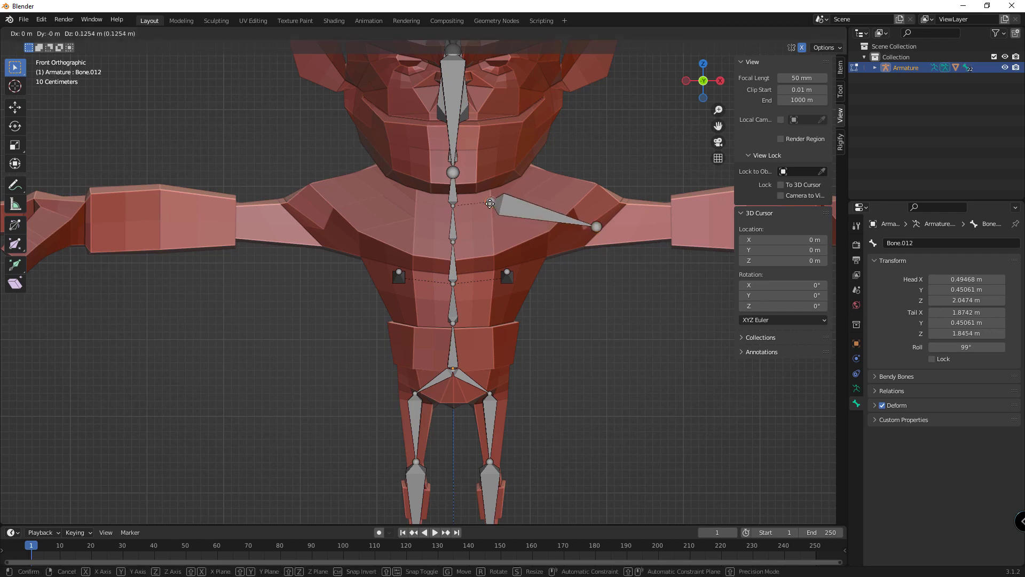
Extrude a matching left shoulder bone from the spine and delete the extra short bone
{"action": "left_click", "coordinate": [453, 209]}
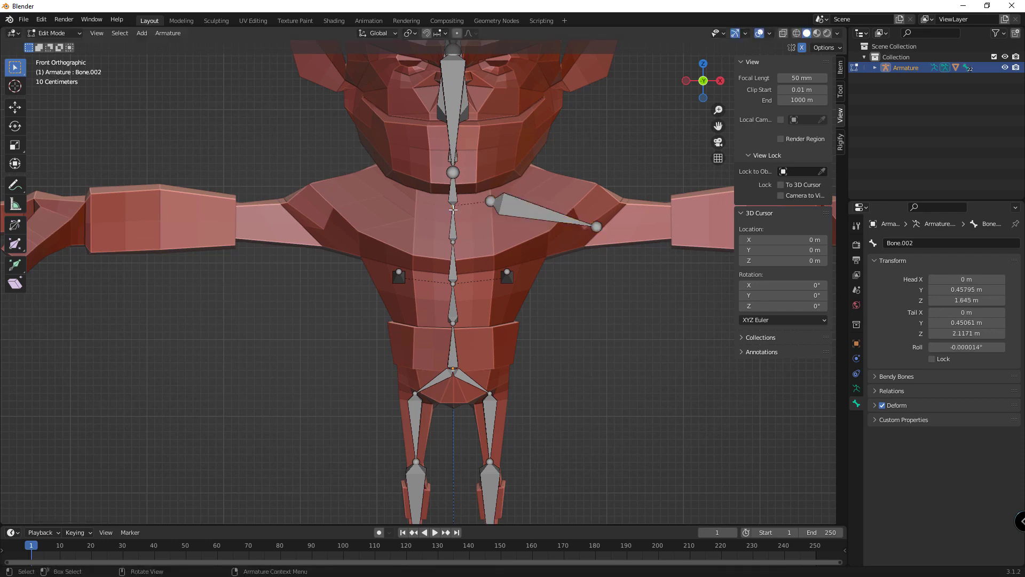
{"action": "key", "text": "e"}
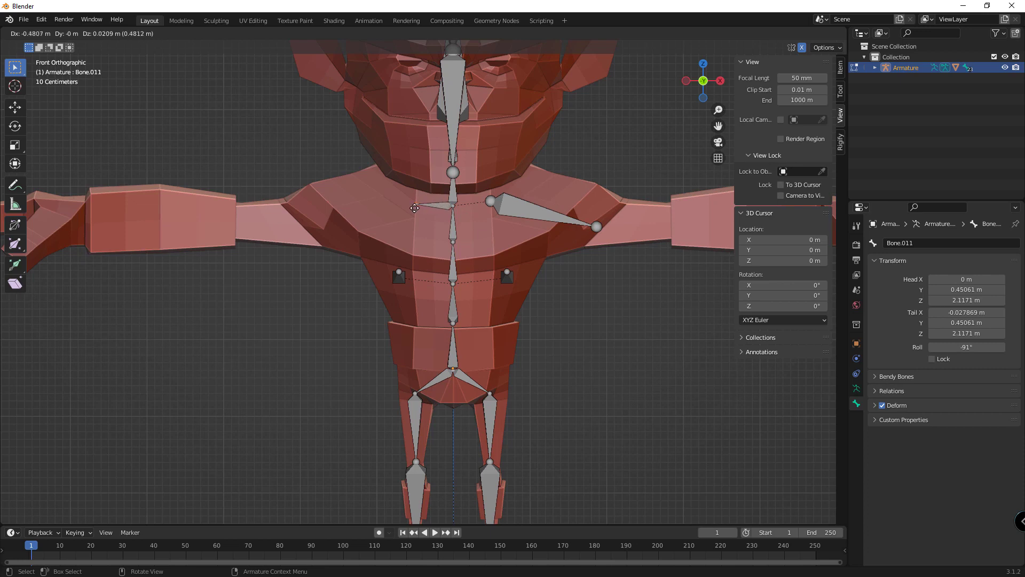
{"action": "left_click", "coordinate": [415, 207]}
{"action": "key", "text": "e"}
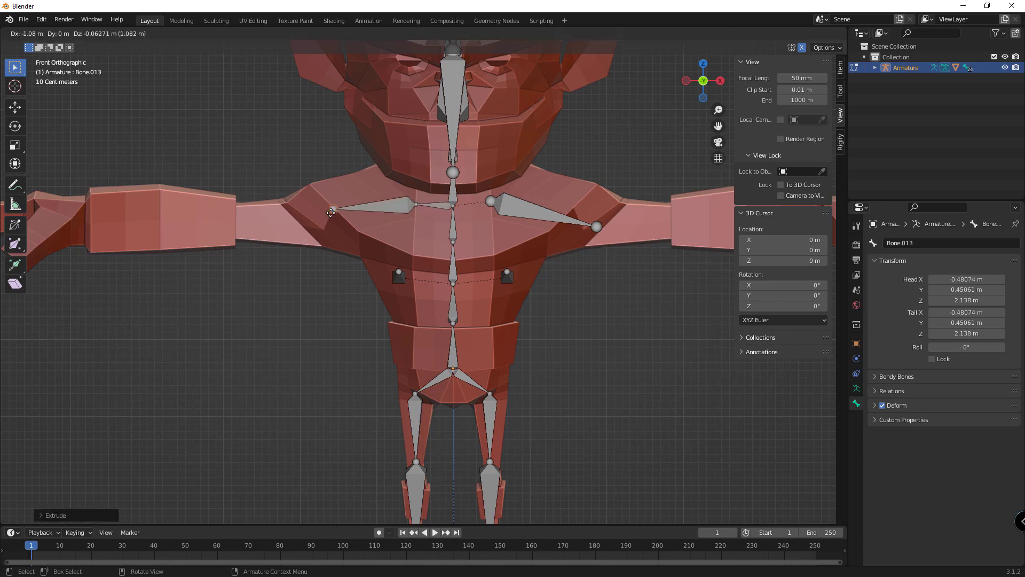
{"action": "left_click", "coordinate": [424, 219]}
{"action": "key", "text": "x"}
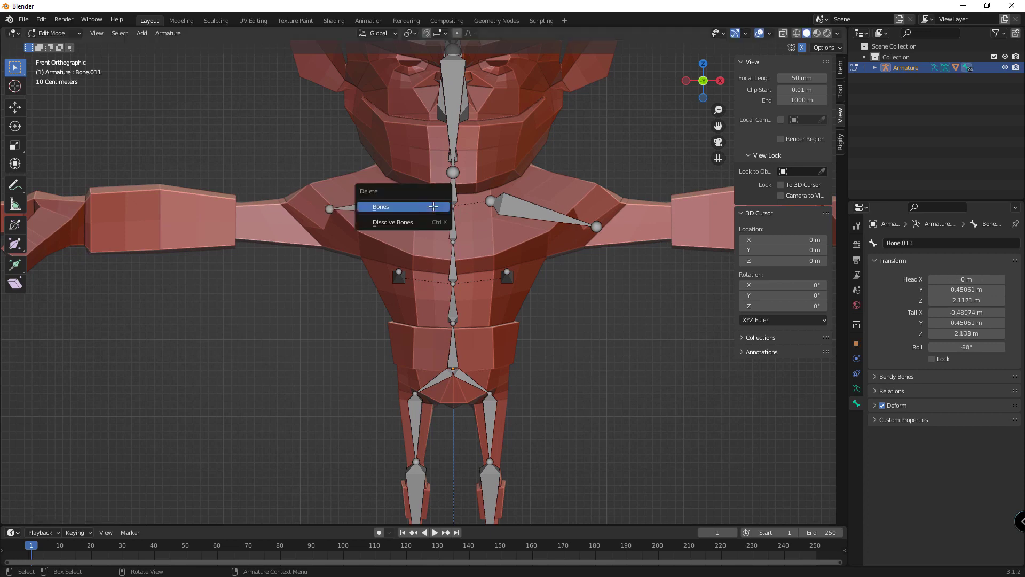
{"action": "left_click", "coordinate": [433, 207]}
Rename the shoulder bones Bone.012.L and Bone.012.R
{"action": "left_click", "coordinate": [550, 205]}
{"action": "left_click", "coordinate": [906, 245]}
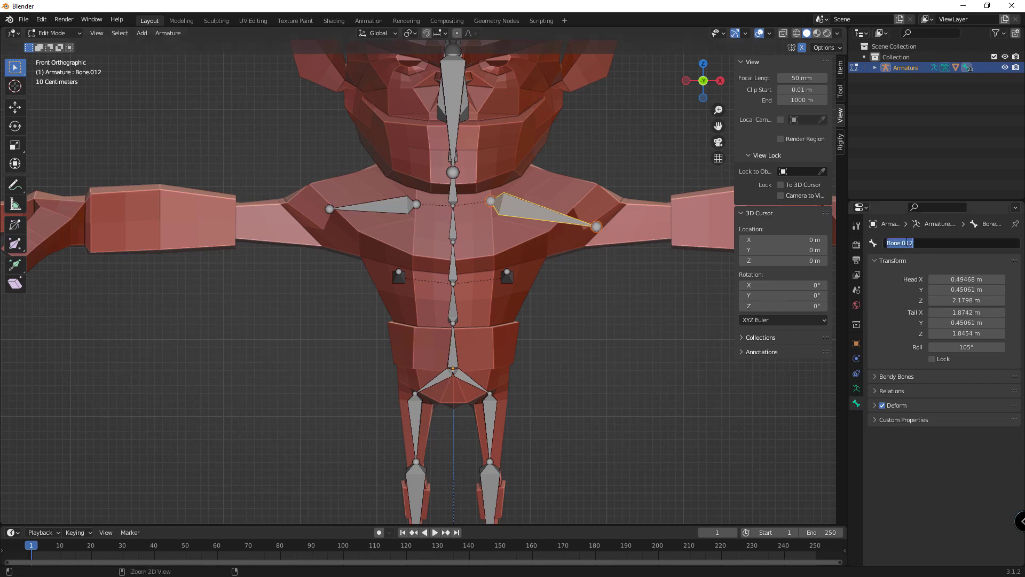
{"action": "left_click", "coordinate": [944, 243]}
{"action": "type", "text": ".L"}
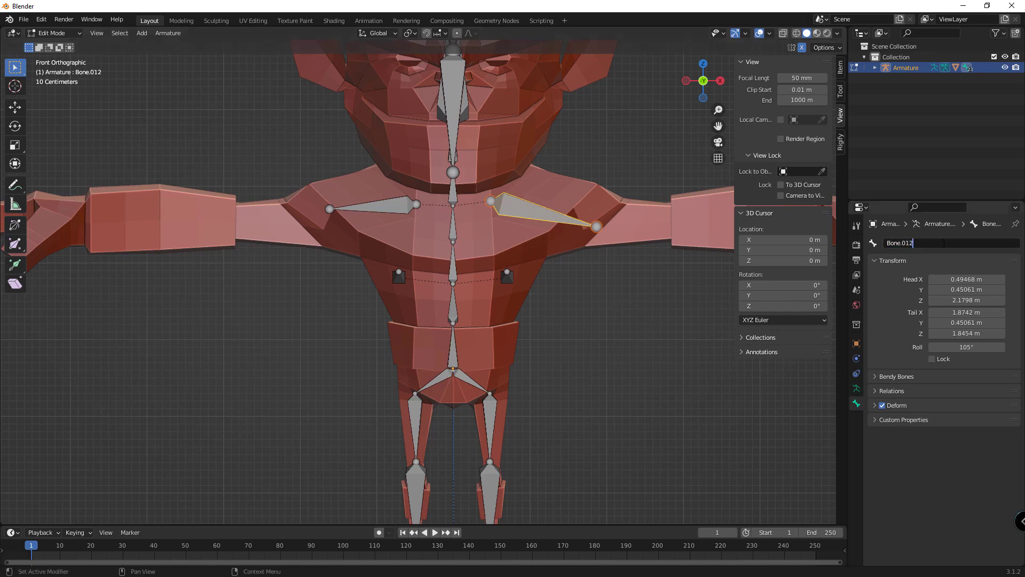
{"action": "key", "text": "Return"}
{"action": "left_click", "coordinate": [380, 207]}
{"action": "left_click", "coordinate": [935, 241]}
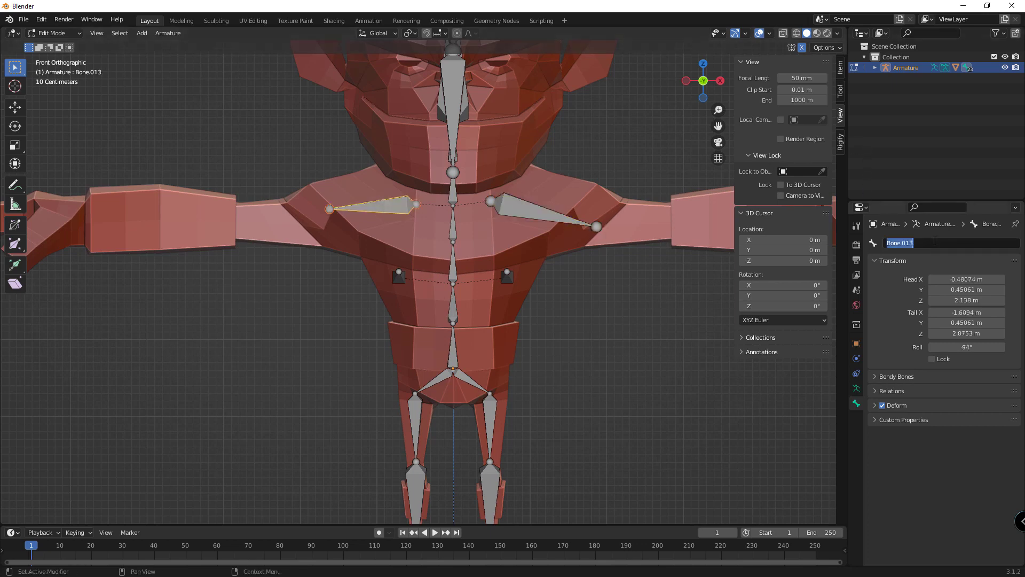
{"action": "type", "text": "Bone.012"}
{"action": "type", "text": ".R"}
{"action": "key", "text": "Return"}
Nudge the shoulder tip into place and Shift+E extrude mirrored upper arm bones to the elbows
{"action": "left_click", "coordinate": [606, 222]}
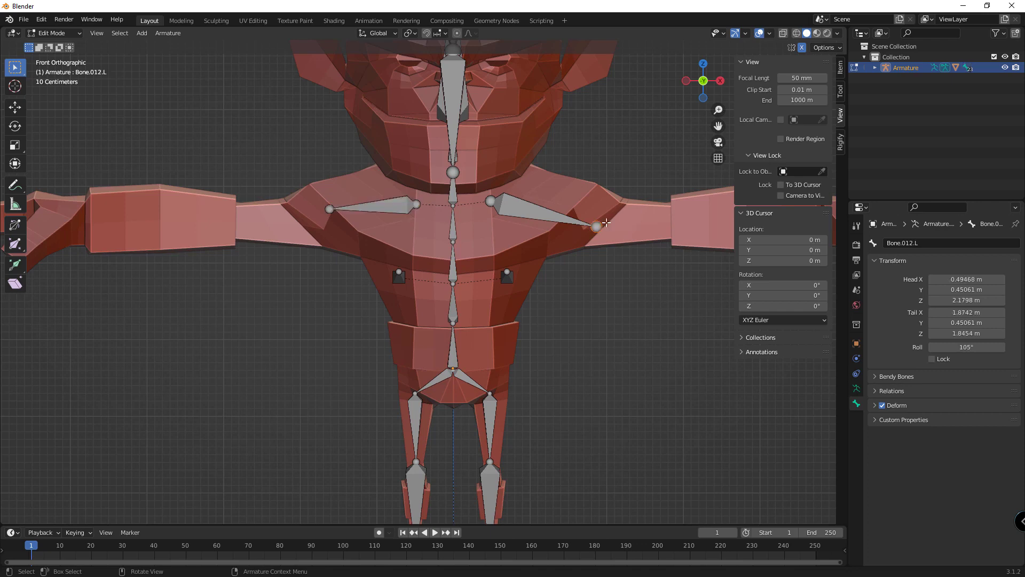
{"action": "left_click_drag", "start_coordinate": [604, 228], "coordinate": [609, 222]}
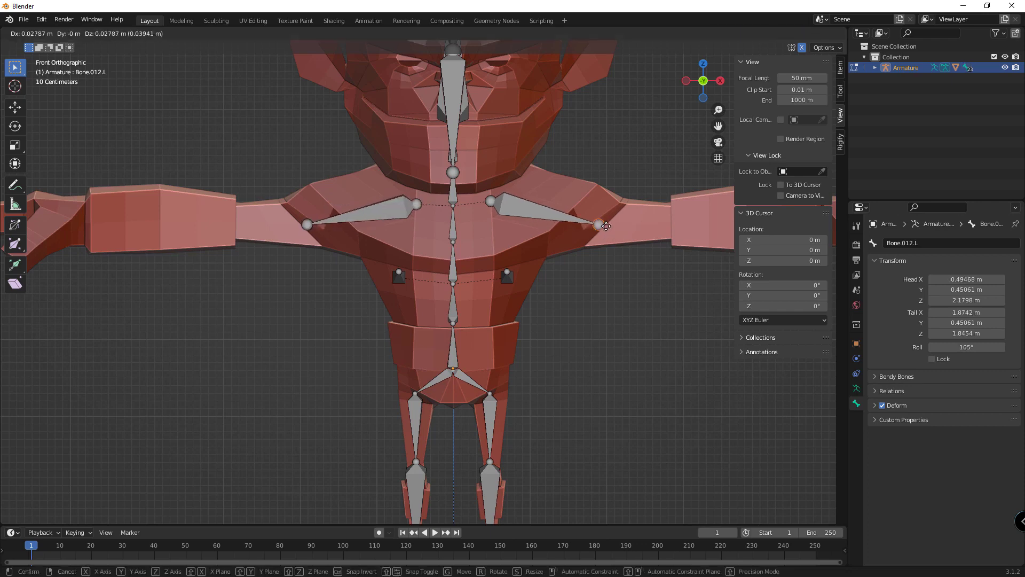
{"action": "scroll", "coordinate": [615, 235], "scroll_direction": "down", "scroll_amount": 2}
{"action": "middle_click_drag", "start_coordinate": [571, 254], "coordinate": [555, 249], "text": "shift"}
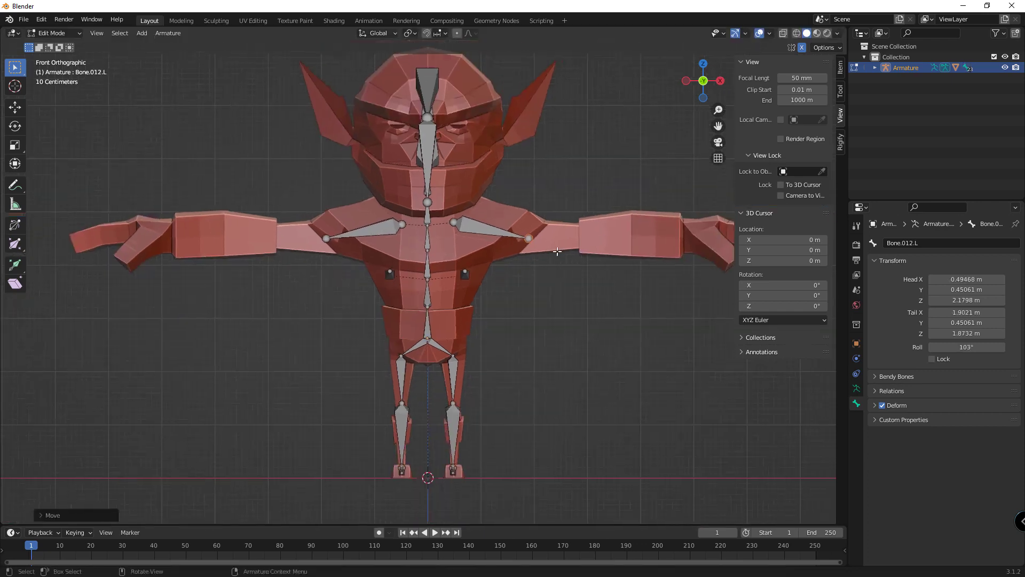
{"action": "key", "text": "shift+e"}
{"action": "left_click", "coordinate": [609, 250]}
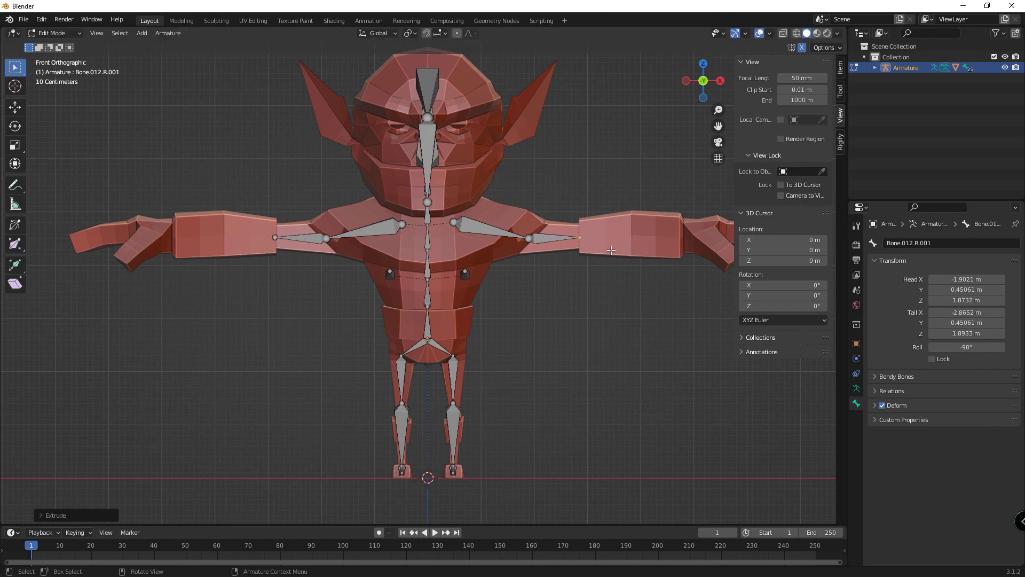
In top view, move the elbow joint onto the arm's centre line
{"action": "key", "text": "KP_7"}
{"action": "left_click", "coordinate": [513, 229]}
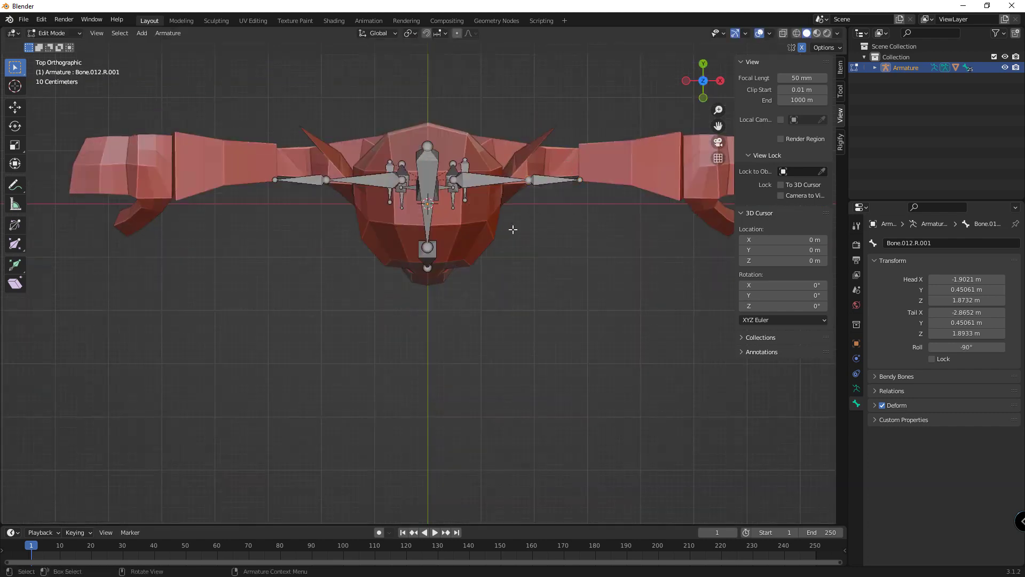
{"action": "key", "text": "g"}
{"action": "left_click", "coordinate": [604, 163]}
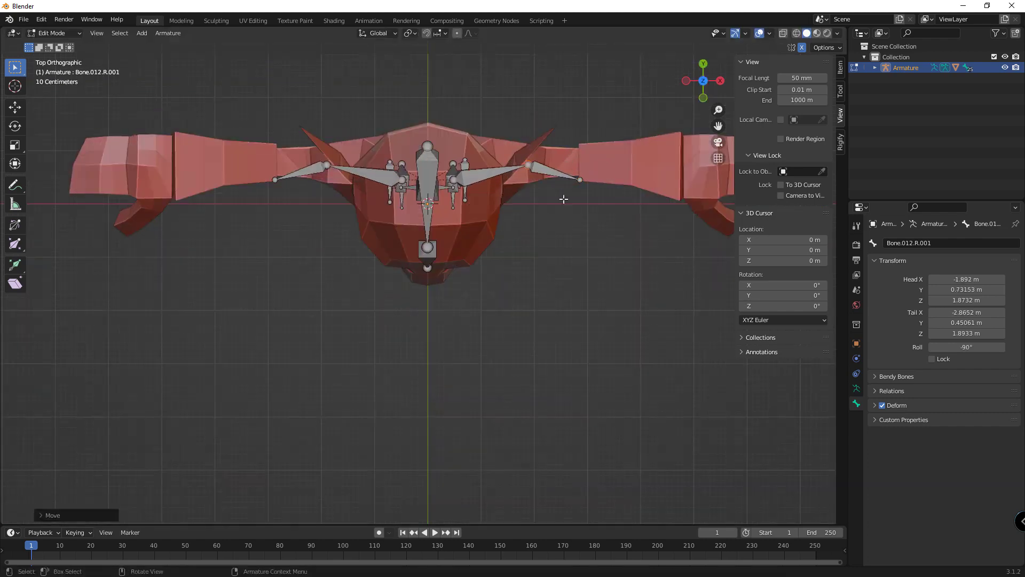
{"action": "key", "text": "g"}
{"action": "key", "text": "Escape"}
{"action": "key", "text": "g"}
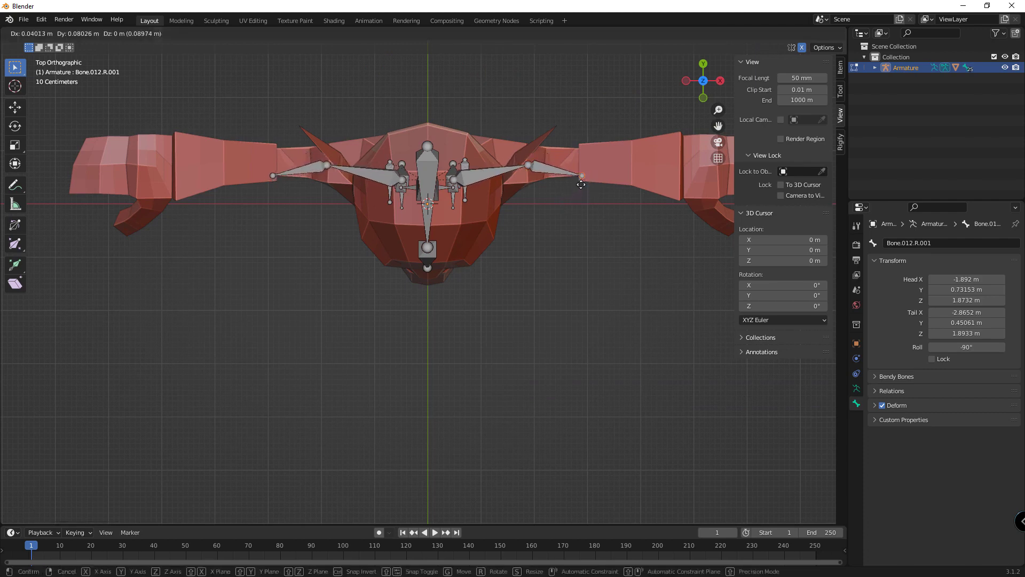
{"action": "left_click", "coordinate": [578, 177]}
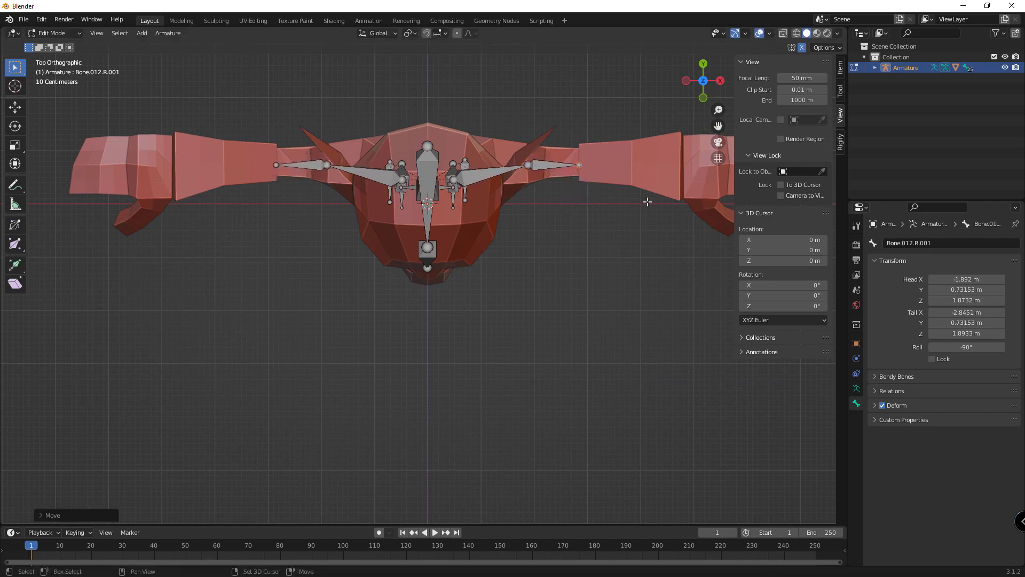
Extrude mirrored forearm and hand bones from the elbows out to the hand tips
{"action": "middle_click_drag", "start_coordinate": [637, 205], "coordinate": [554, 256], "text": "shift"}
{"action": "key", "text": "shift+e"}
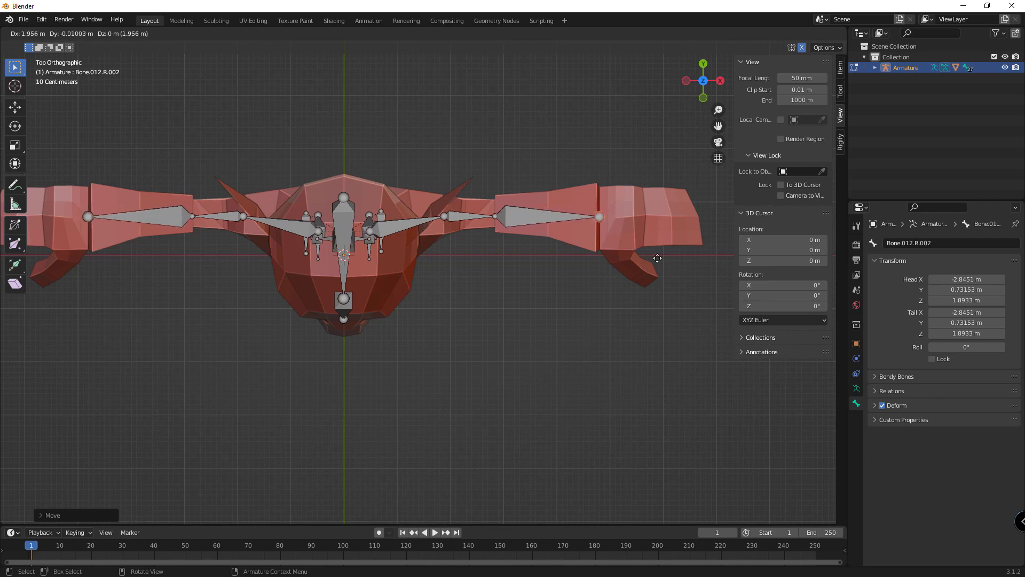
{"action": "left_click", "coordinate": [663, 259]}
{"action": "key", "text": "shift+e"}
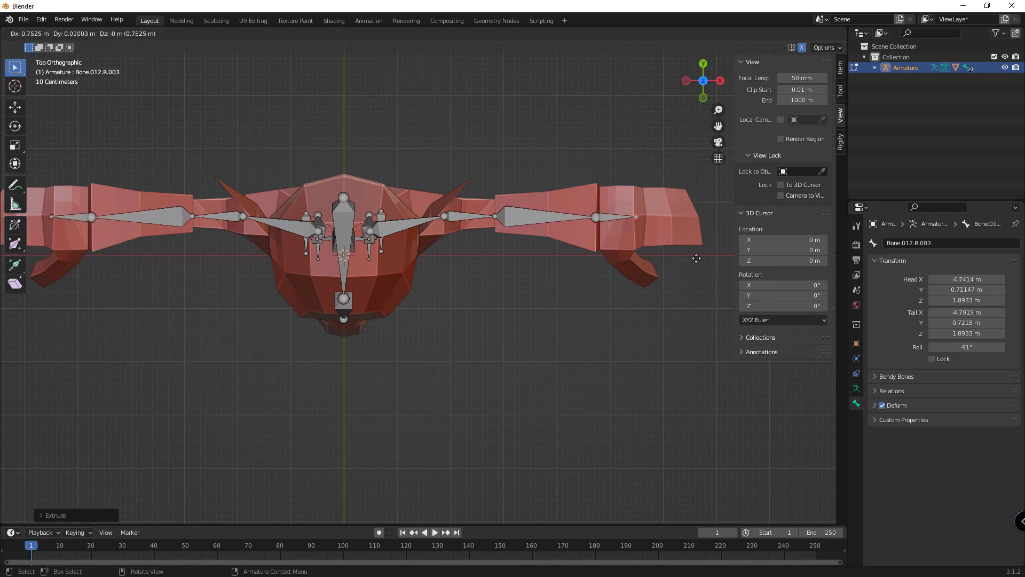
{"action": "left_click", "coordinate": [696, 258]}
{"action": "key", "text": "shift+e"}
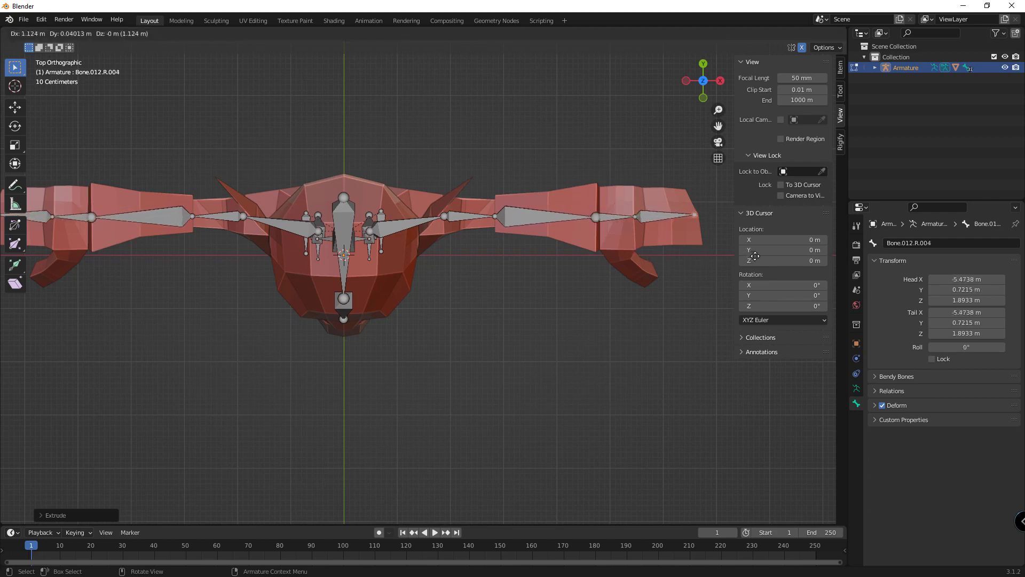
{"action": "left_click", "coordinate": [755, 256]}
{"action": "key", "text": "shift+e"}
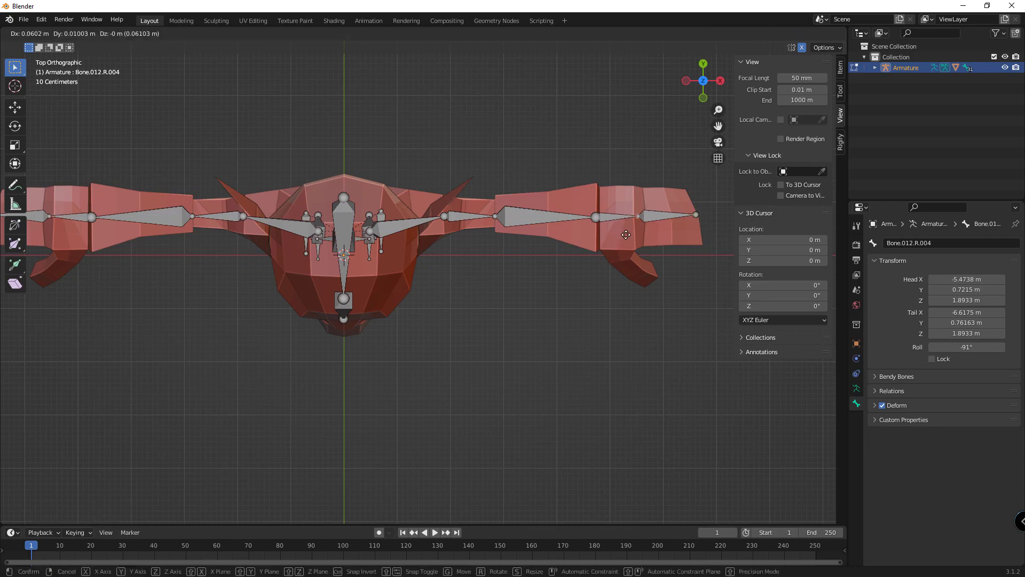
{"action": "right_click", "coordinate": [629, 233]}
{"action": "right_click", "coordinate": [663, 208]}
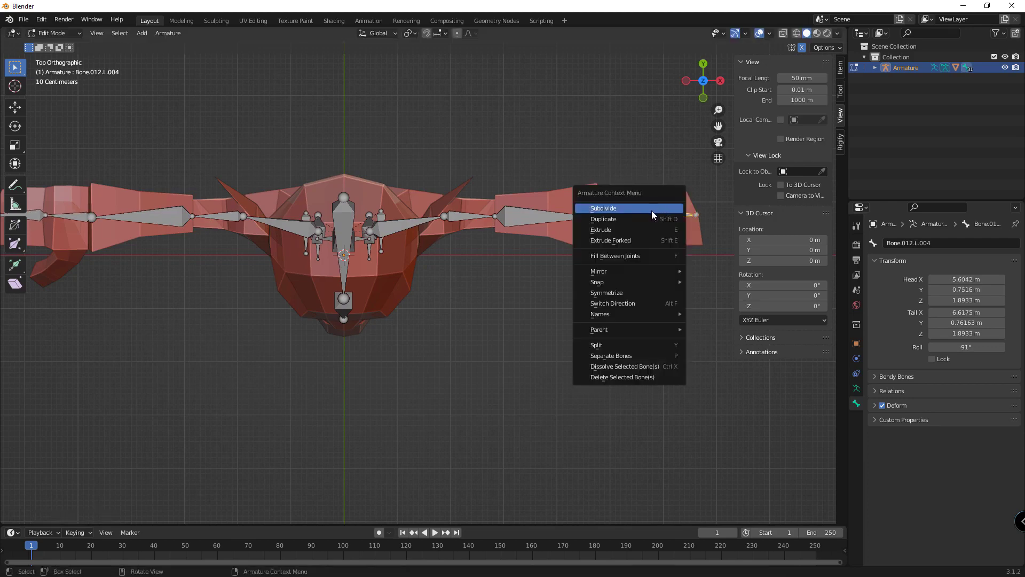
Subdivide the end hand bone into smaller bones and return to front view
{"action": "left_click", "coordinate": [651, 210]}
{"action": "right_click", "coordinate": [652, 211]}
{"action": "left_click", "coordinate": [656, 210]}
{"action": "middle_click_drag", "start_coordinate": [664, 294], "coordinate": [641, 203]}
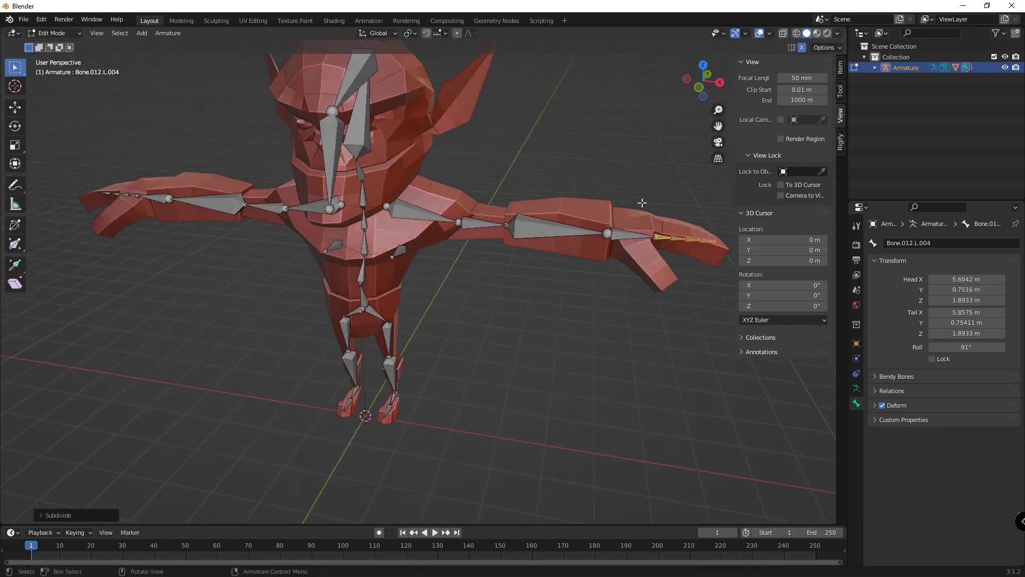
{"action": "key", "text": "KP_1"}
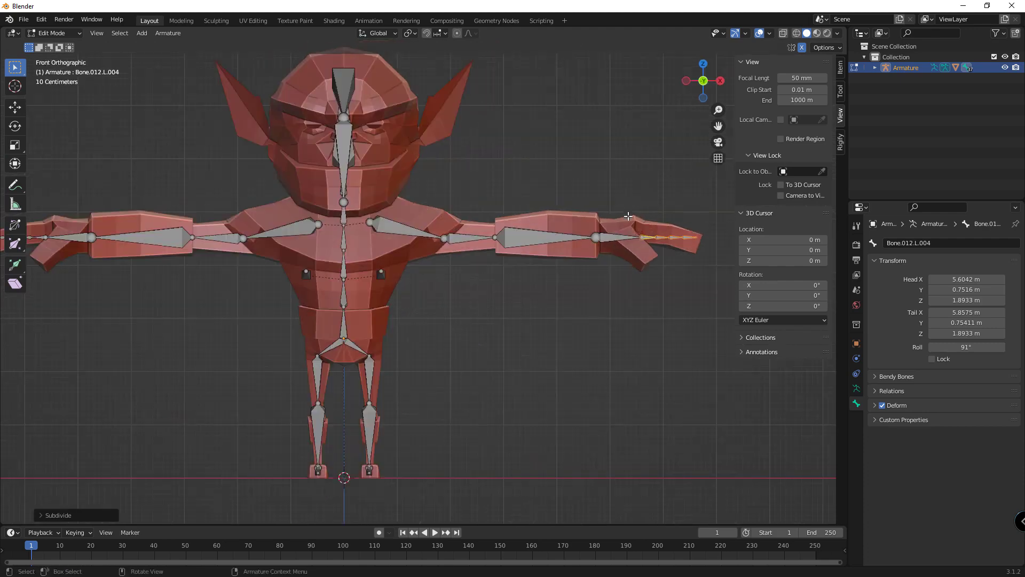
Move the new hand joints, including Bone.012.L.004's tip, to follow the hand's bend
{"action": "left_click", "coordinate": [629, 236]}
{"action": "key", "text": "g"}
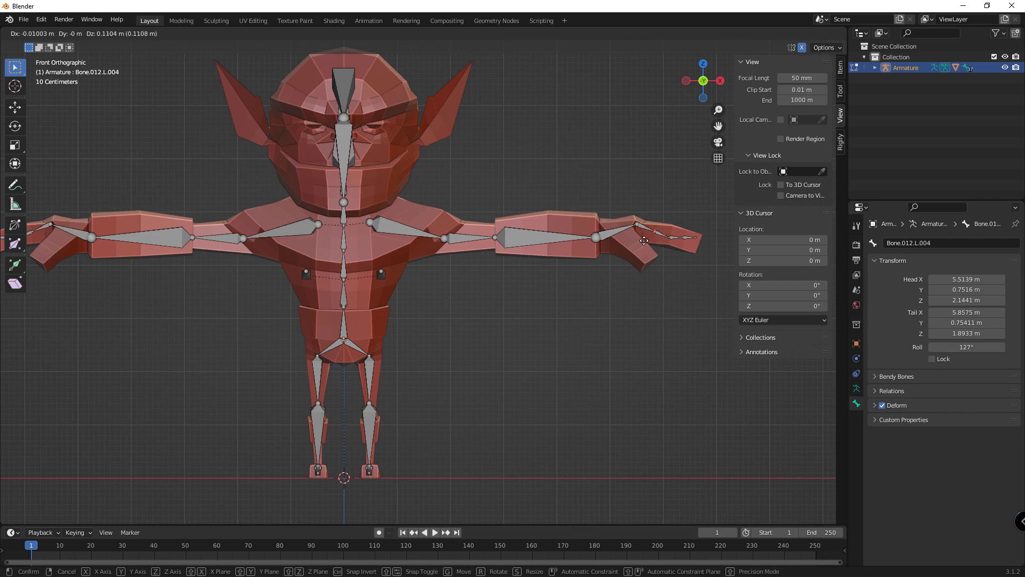
{"action": "left_click", "coordinate": [644, 241]}
{"action": "key", "text": "g"}
{"action": "left_click", "coordinate": [658, 233]}
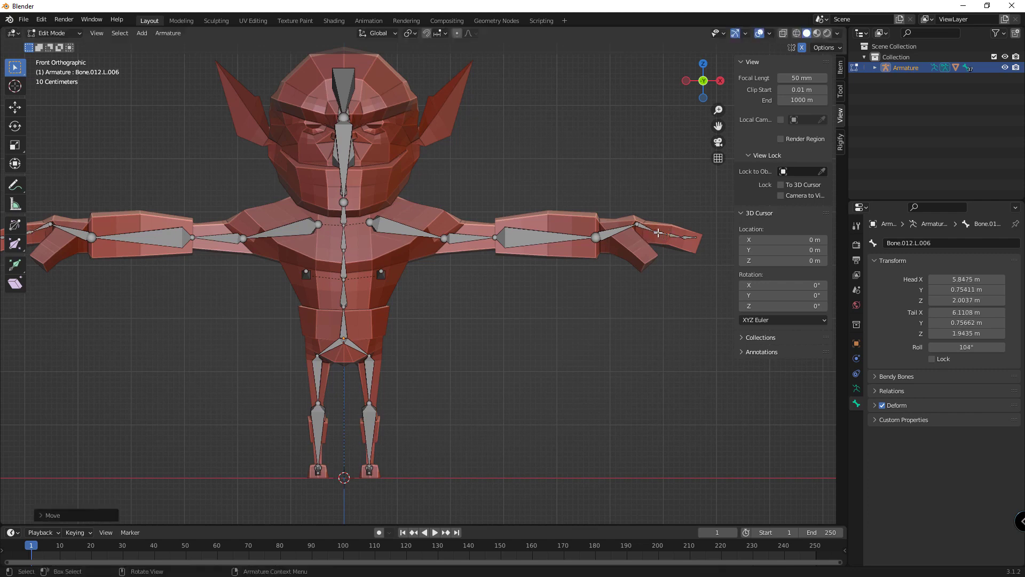
{"action": "key", "text": "g"}
{"action": "key", "text": "Escape"}
{"action": "left_click", "coordinate": [656, 231]}
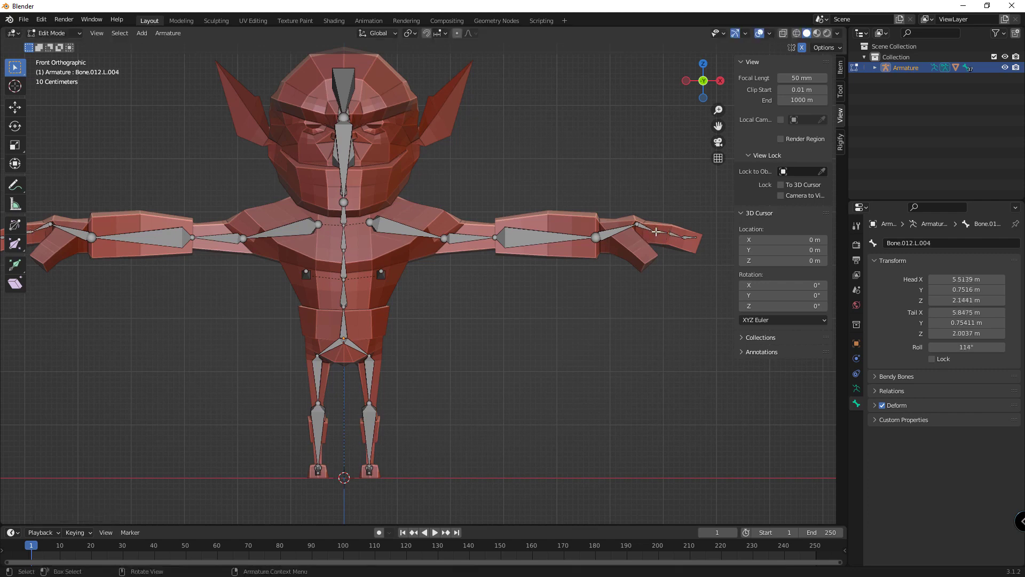
{"action": "key", "text": "g"}
{"action": "left_click", "coordinate": [687, 232]}
Select bones on the other arm and orbit to check the mirrored rig, ending in top view
{"action": "left_click", "coordinate": [691, 238]}
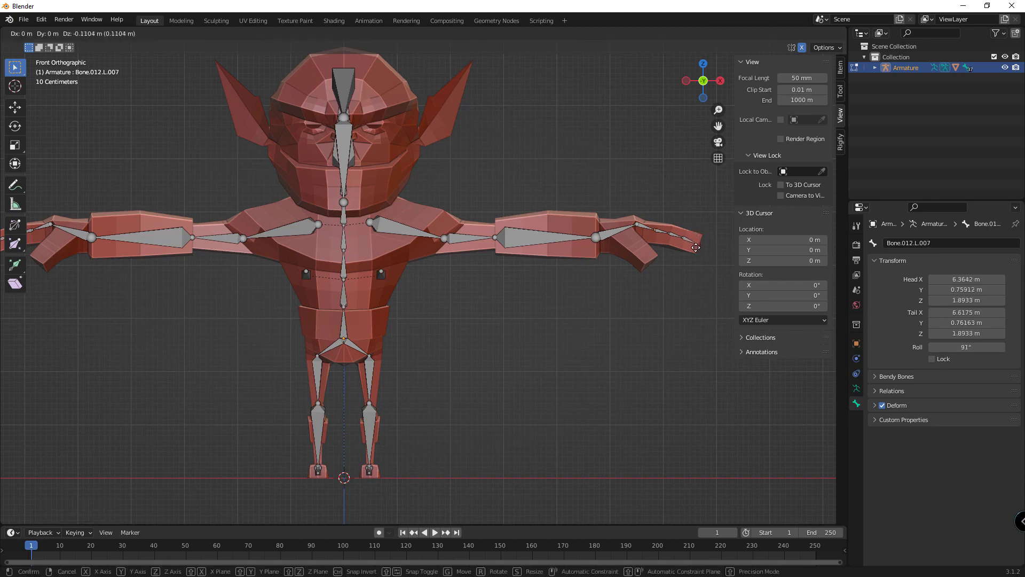
{"action": "mouse_move", "coordinate": [206, 263]}
{"action": "middle_mouse_down", "text": "shift"}
{"action": "mouse_move", "coordinate": [375, 263]}
{"action": "mouse_move", "coordinate": [329, 260]}
{"action": "middle_mouse_up", "text": "shift"}
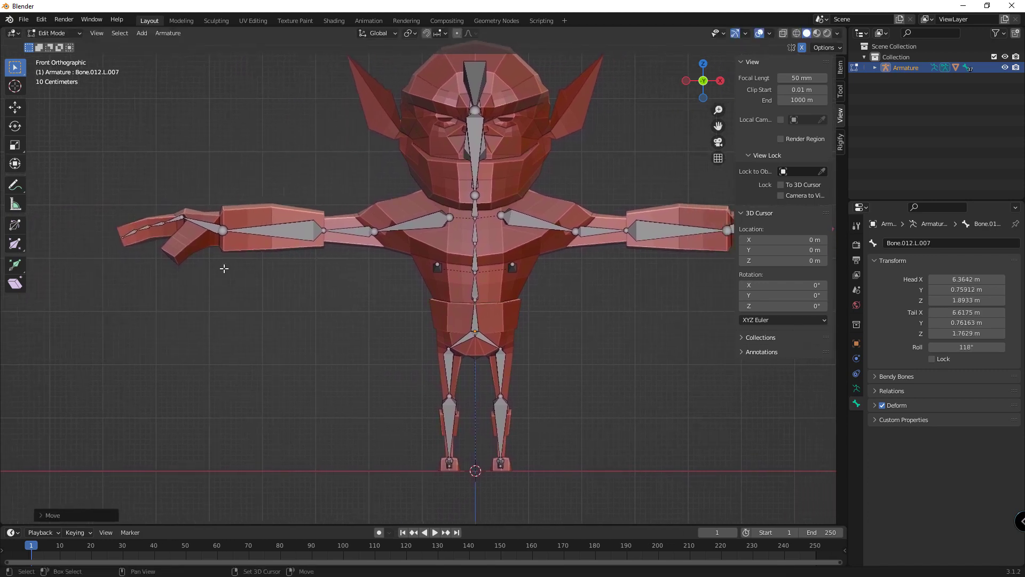
{"action": "left_click", "coordinate": [185, 216]}
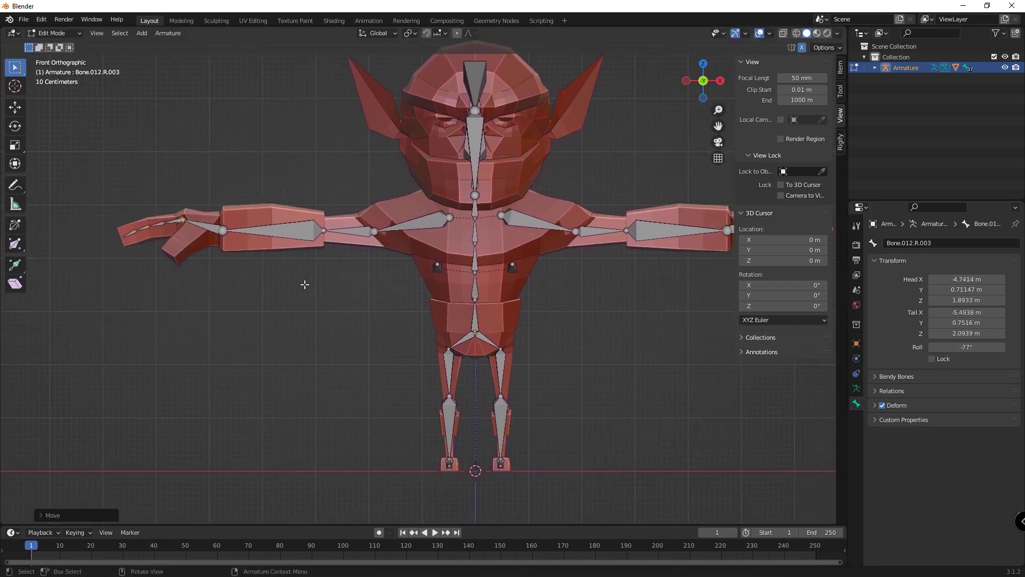
{"action": "scroll", "coordinate": [404, 266], "scroll_direction": "down", "scroll_amount": 2}
{"action": "scroll", "coordinate": [403, 265], "scroll_direction": "down", "scroll_amount": 1}
{"action": "middle_click_drag", "start_coordinate": [480, 231], "coordinate": [439, 309]}
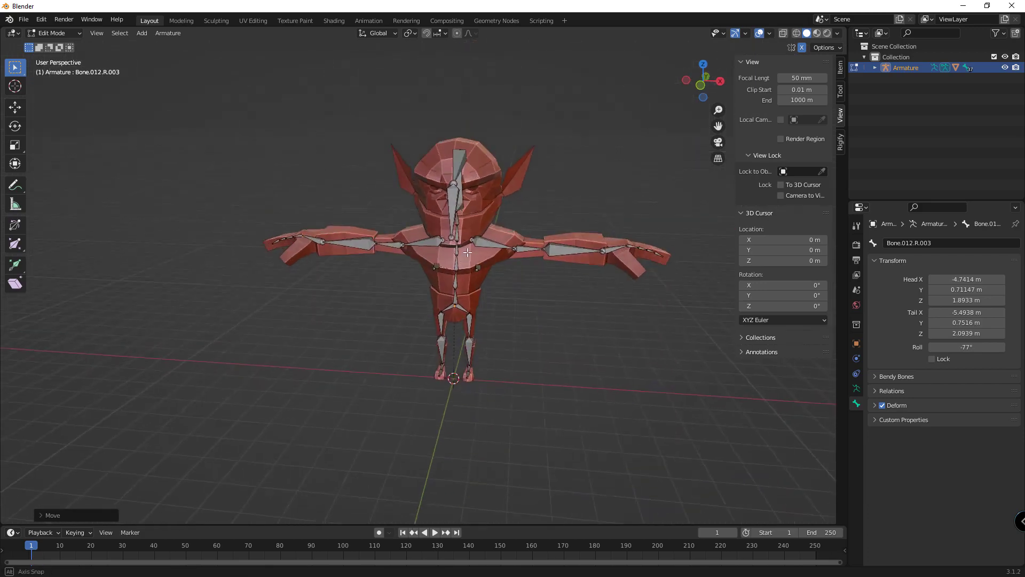
{"action": "key", "text": "KP_7"}
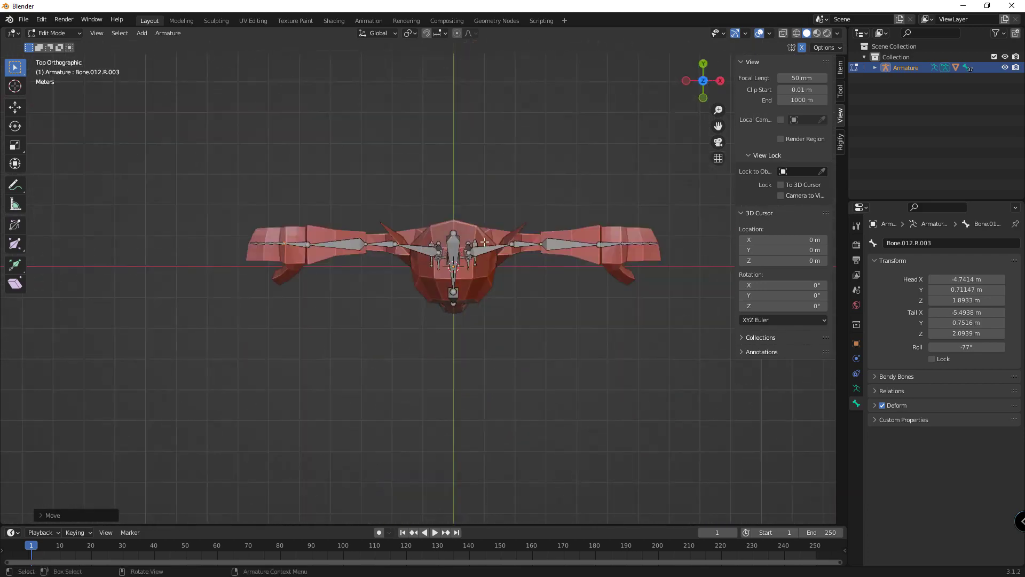
Extrude mirrored thumb bones from both hand bones and delete the extra extruded bone
{"action": "left_click", "coordinate": [619, 245]}
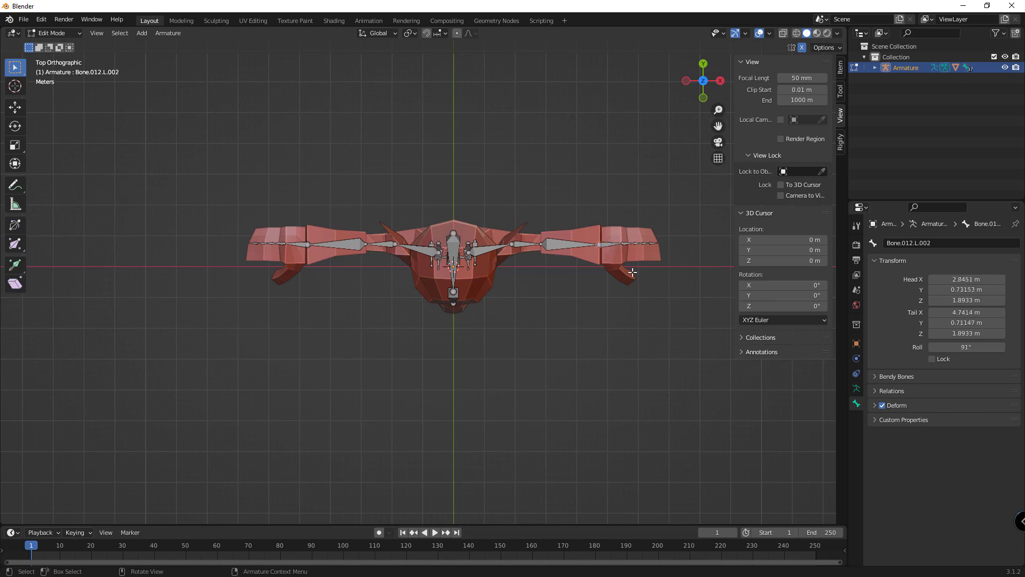
{"action": "scroll", "coordinate": [630, 276], "scroll_direction": "up", "scroll_amount": 2}
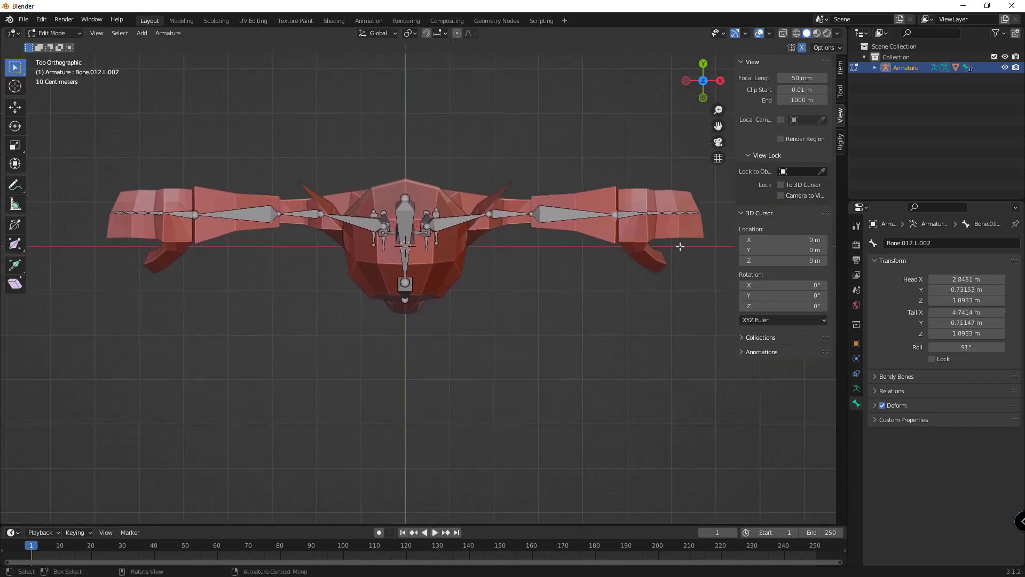
{"action": "key", "text": "e"}
{"action": "left_click", "coordinate": [687, 268]}
{"action": "key", "text": "e"}
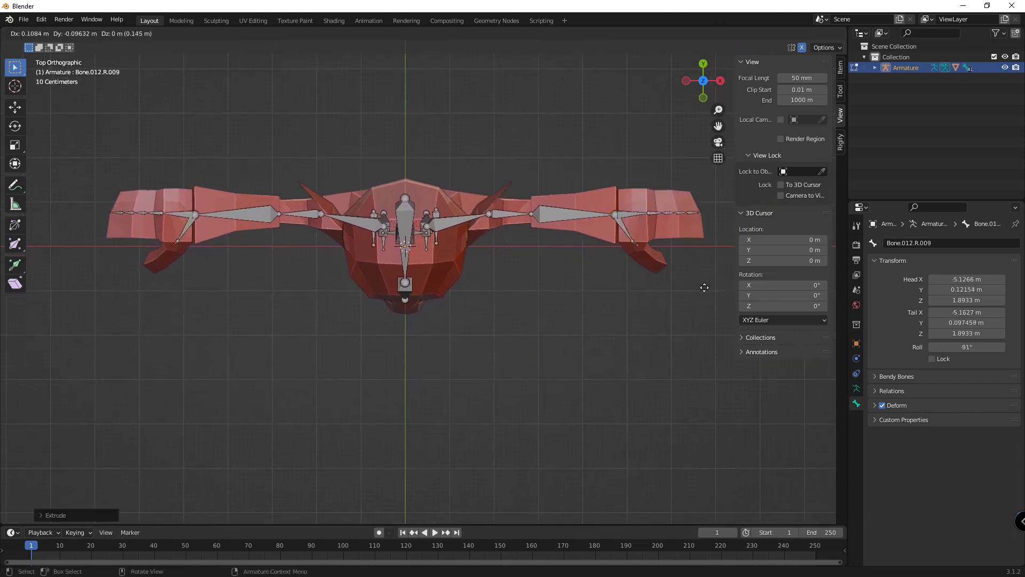
{"action": "left_click", "coordinate": [726, 306]}
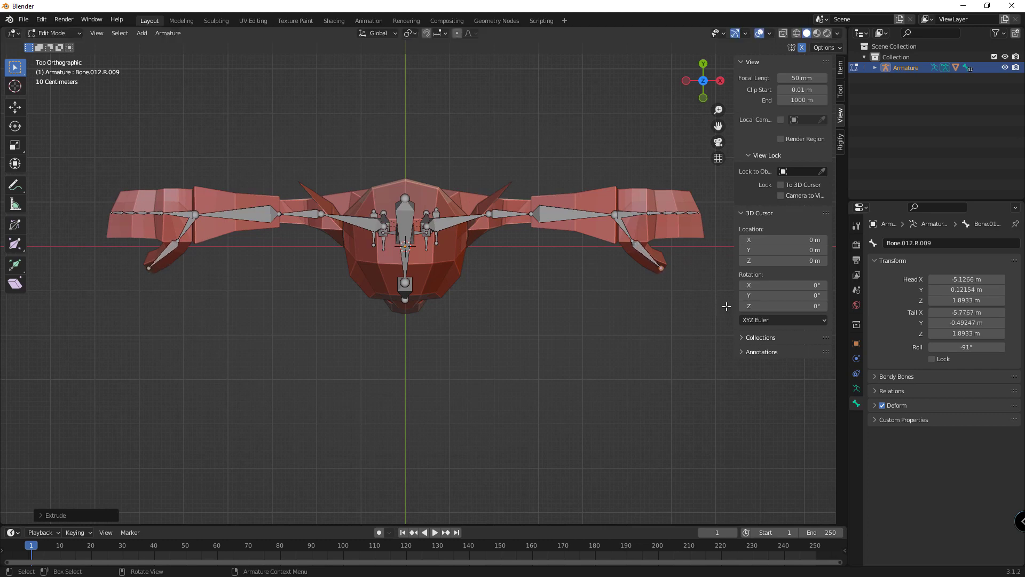
{"action": "left_click", "coordinate": [620, 219]}
{"action": "left_click", "coordinate": [622, 228], "text": "alt"}
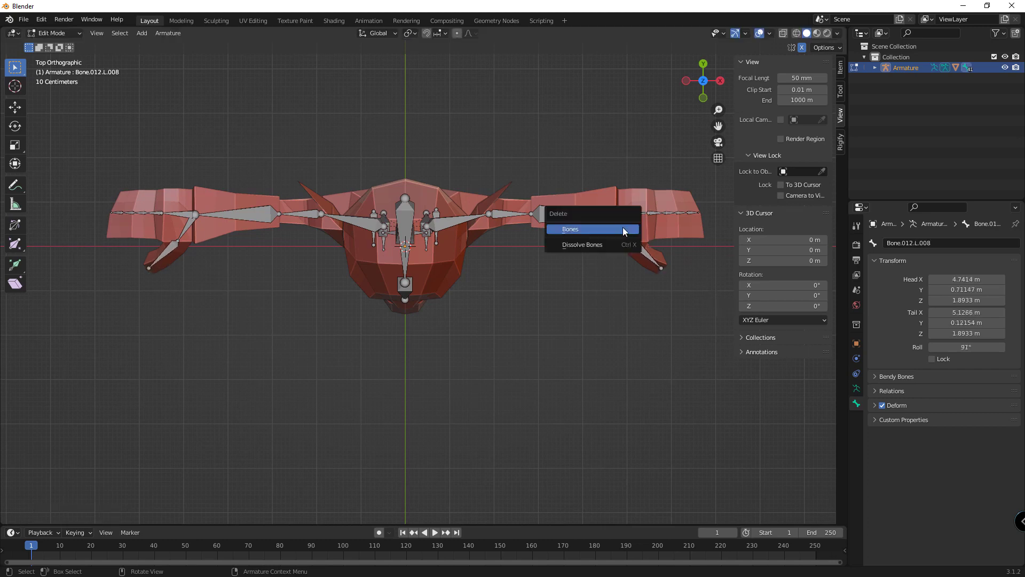
{"action": "left_click", "coordinate": [656, 284]}
Move thumb bone Bone.012.L.009's tip and joint to sit inside Gorin's thumb
{"action": "left_click", "coordinate": [648, 249]}
{"action": "key", "text": "KP_1"}
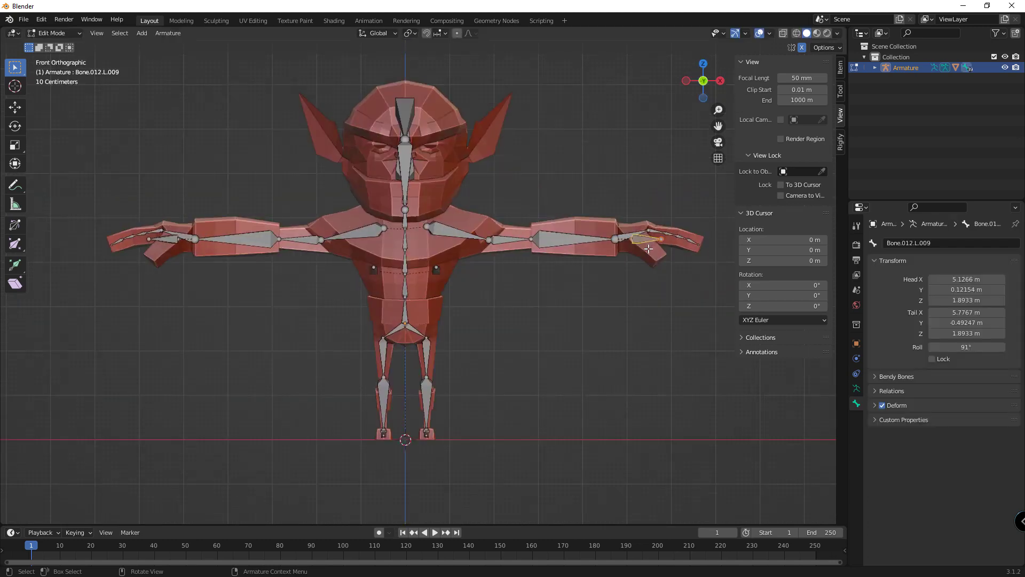
{"action": "key", "text": "g"}
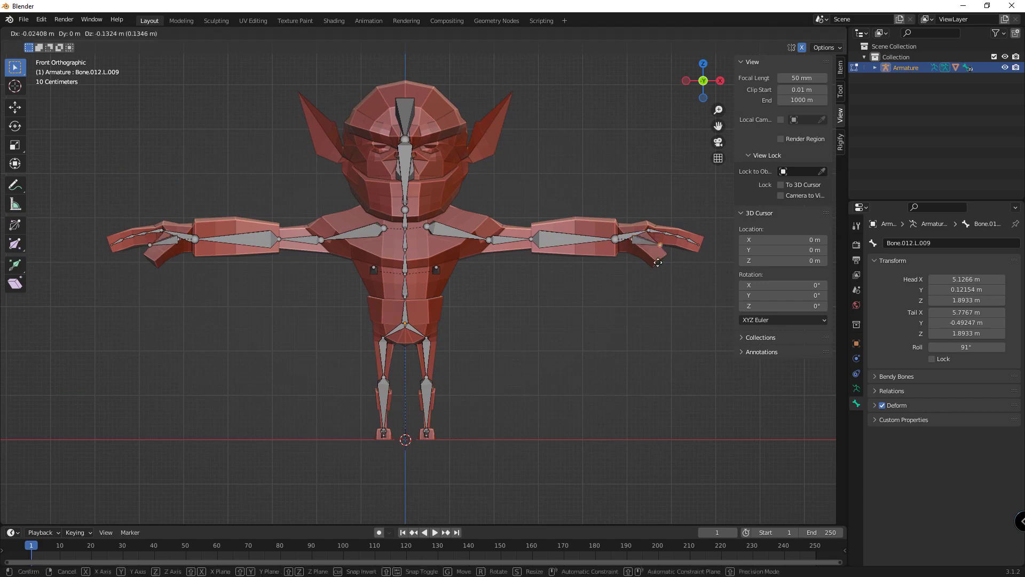
{"action": "left_click", "coordinate": [655, 272]}
{"action": "middle_click_drag", "start_coordinate": [687, 283], "coordinate": [452, 373]}
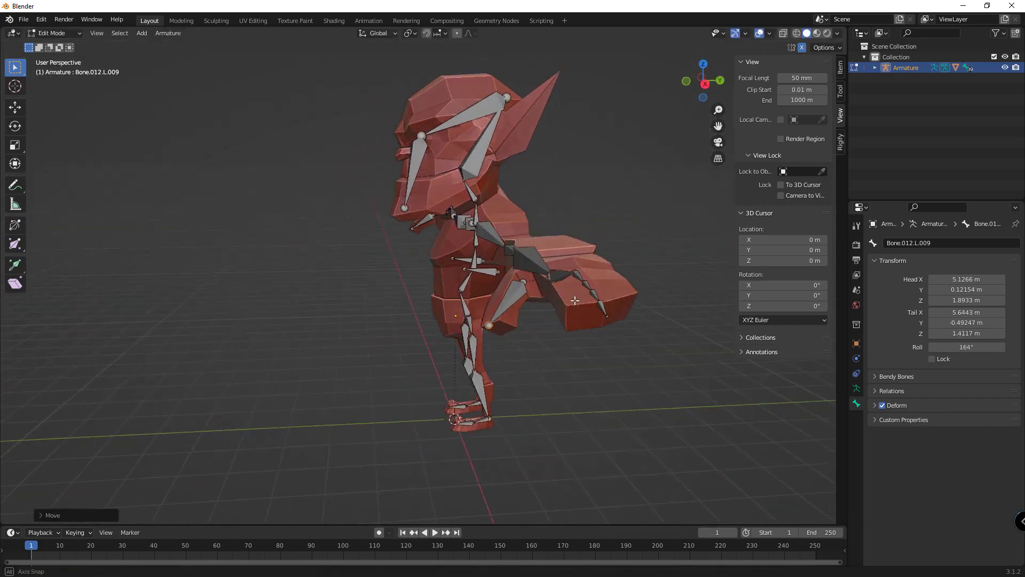
{"action": "key", "text": "g"}
{"action": "left_click", "coordinate": [495, 328]}
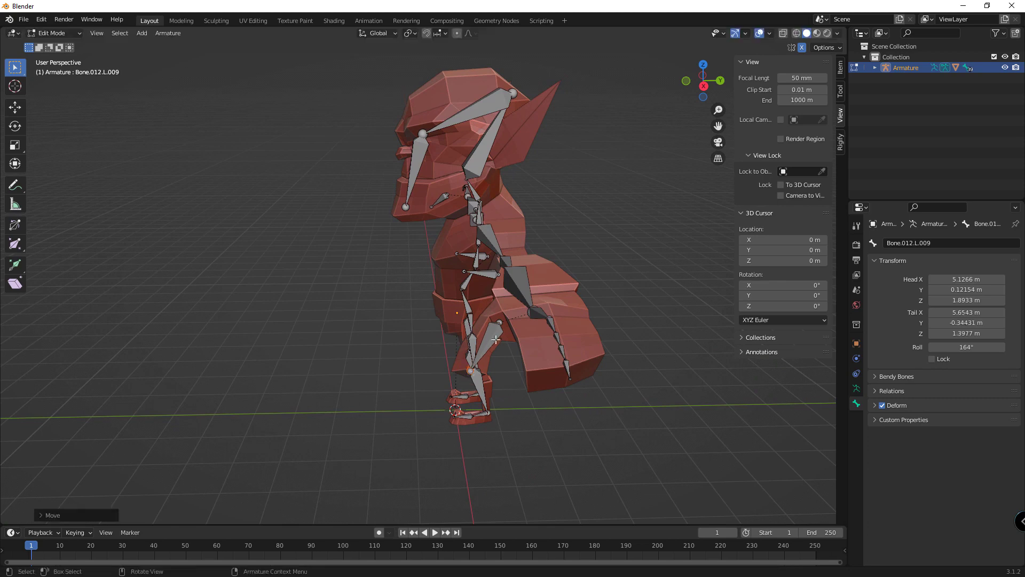
{"action": "key", "text": "g"}
{"action": "left_click", "coordinate": [495, 331]}
Subdivide the thumb bone into Bone.012.L.010 and reposition the new joint along the thumb's curl
{"action": "right_click", "coordinate": [495, 331]}
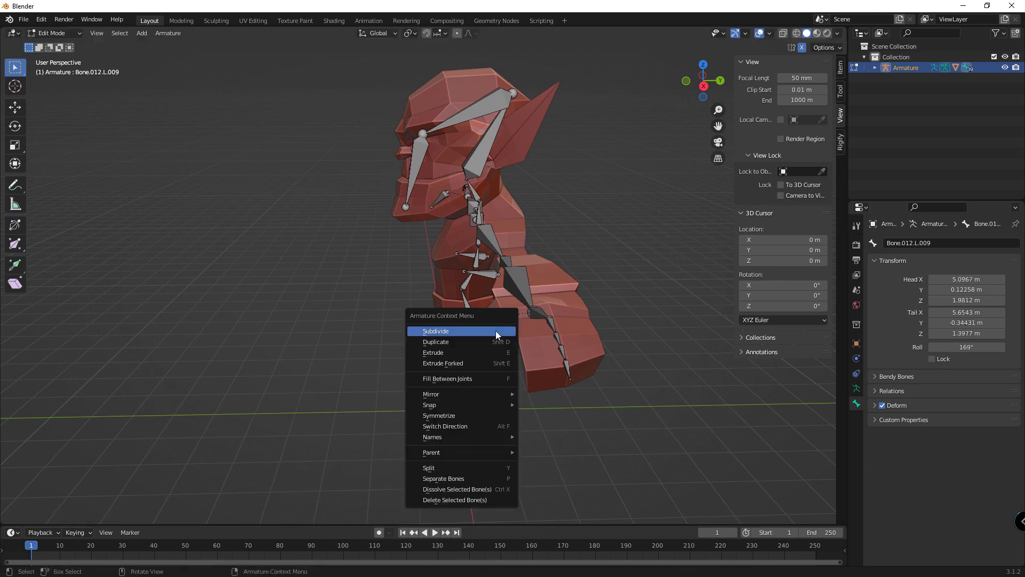
{"action": "left_click", "coordinate": [499, 334]}
{"action": "mouse_move", "coordinate": [499, 334]}
{"action": "middle_mouse_down"}
{"action": "mouse_move", "coordinate": [687, 348]}
{"action": "mouse_move", "coordinate": [548, 361]}
{"action": "middle_mouse_up"}
{"action": "left_click", "coordinate": [547, 362]}
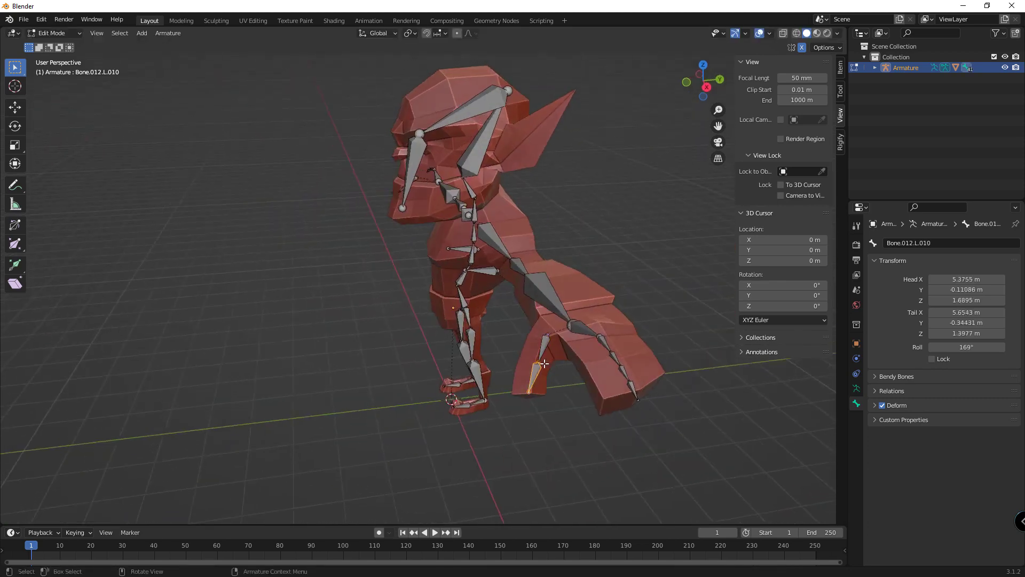
{"action": "key", "text": "g"}
{"action": "left_click", "coordinate": [538, 360]}
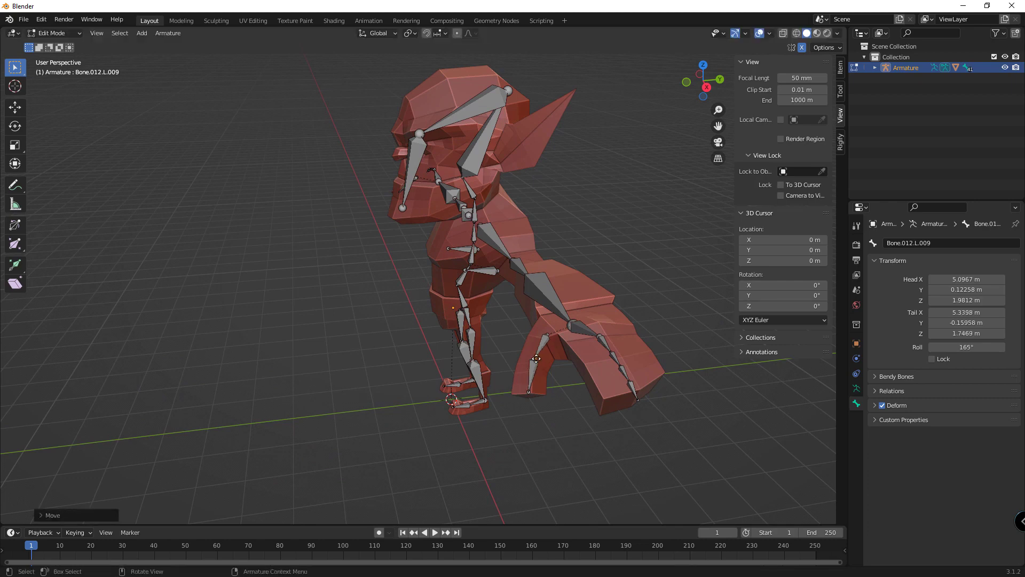
{"action": "middle_click_drag", "start_coordinate": [538, 360], "coordinate": [550, 323]}
{"action": "scroll", "coordinate": [478, 275], "scroll_direction": "down", "scroll_amount": 3}
{"action": "scroll", "coordinate": [368, 327], "scroll_direction": "up", "scroll_amount": 2}
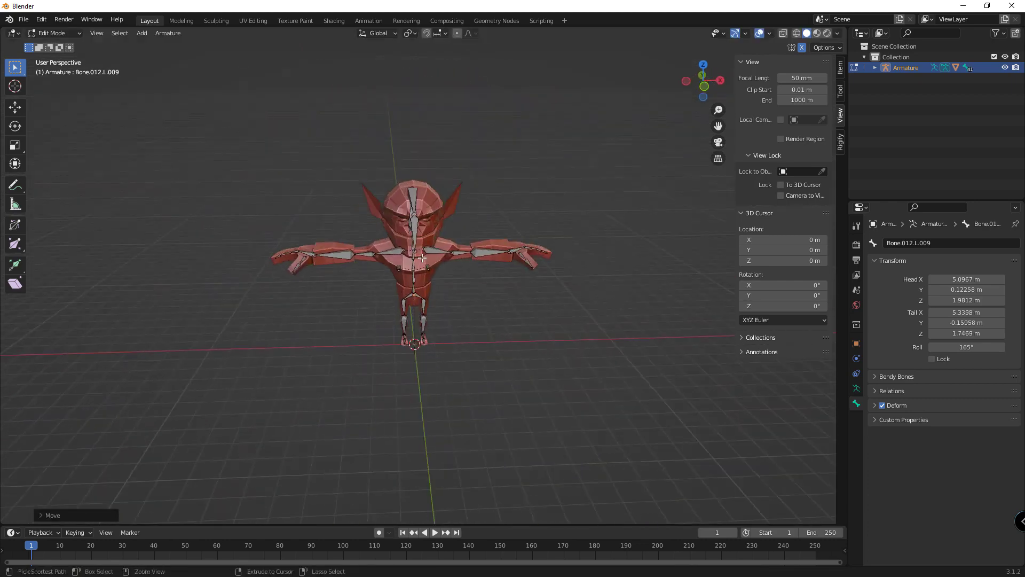
{"action": "key", "text": "ctrl+Tab"}
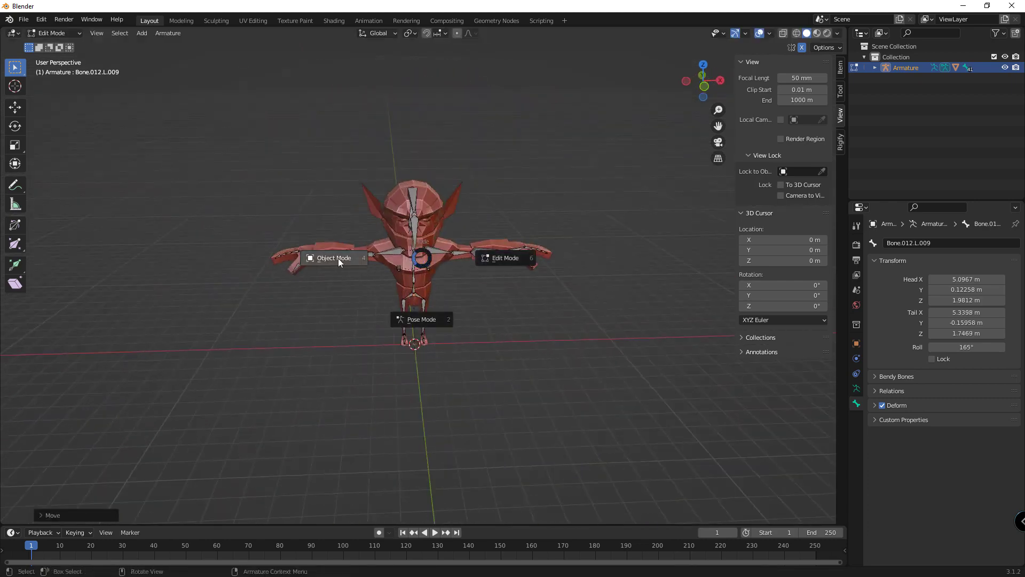
In Object Mode, parent the Gorin mesh to the armature With Automatic Weights
{"action": "left_click", "coordinate": [336, 258]}
{"action": "left_click", "coordinate": [437, 225]}
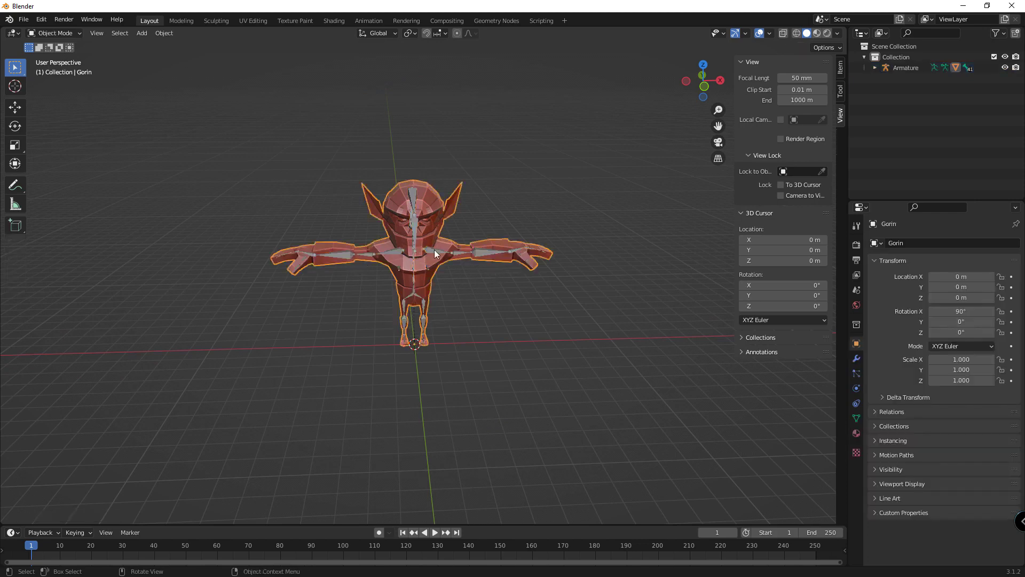
{"action": "left_click", "coordinate": [434, 249], "text": "shift"}
{"action": "key", "text": "ctrl+p"}
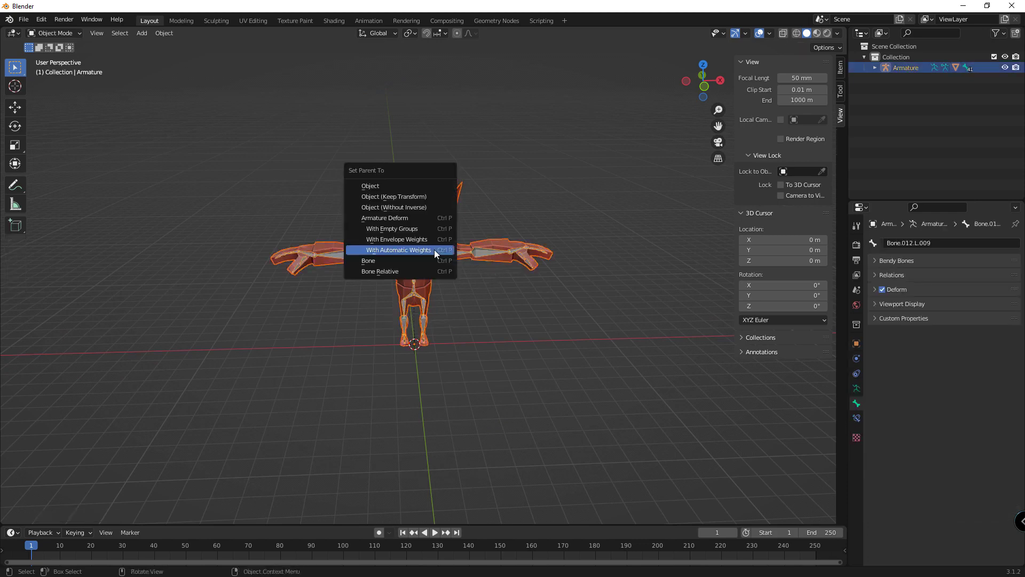
{"action": "left_click", "coordinate": [434, 248]}
Select the armature alone and switch it into Pose Mode
{"action": "scroll", "coordinate": [486, 220], "scroll_direction": "up", "scroll_amount": 3}
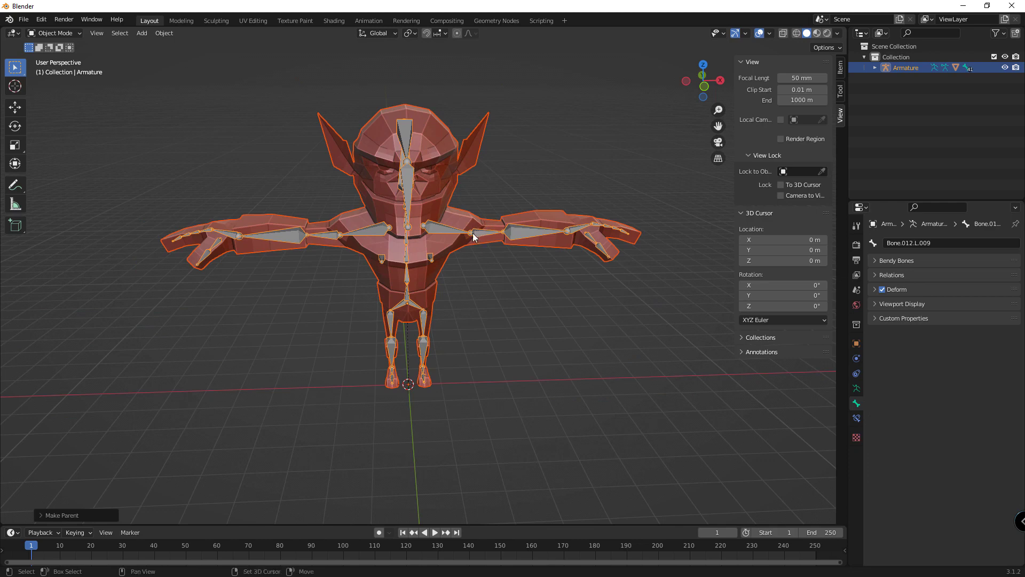
{"action": "middle_click_drag", "start_coordinate": [486, 220], "coordinate": [463, 267], "text": "shift"}
{"action": "left_click", "coordinate": [478, 261]}
{"action": "left_click", "coordinate": [485, 258]}
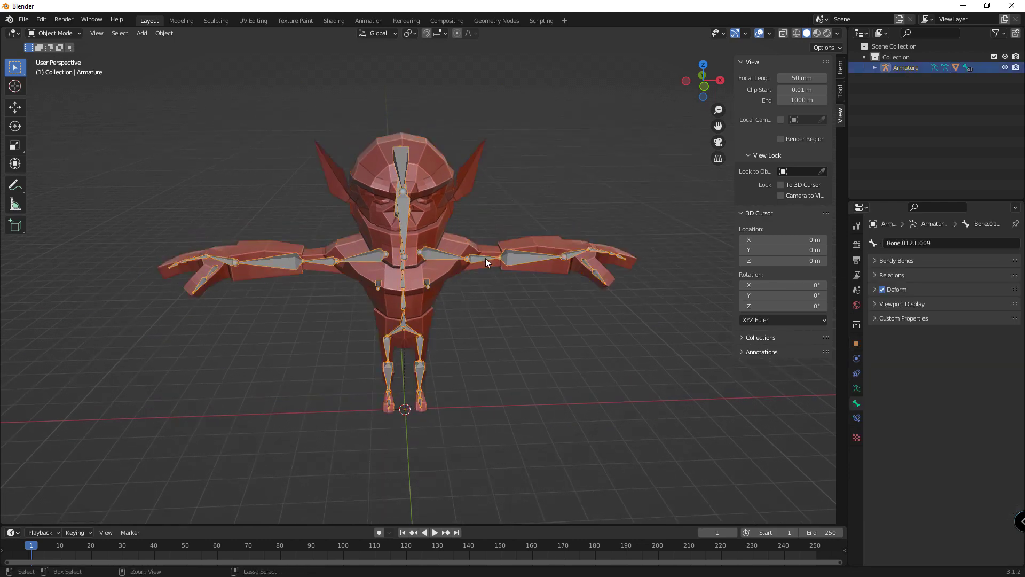
{"action": "key", "text": "ctrl+Tab"}
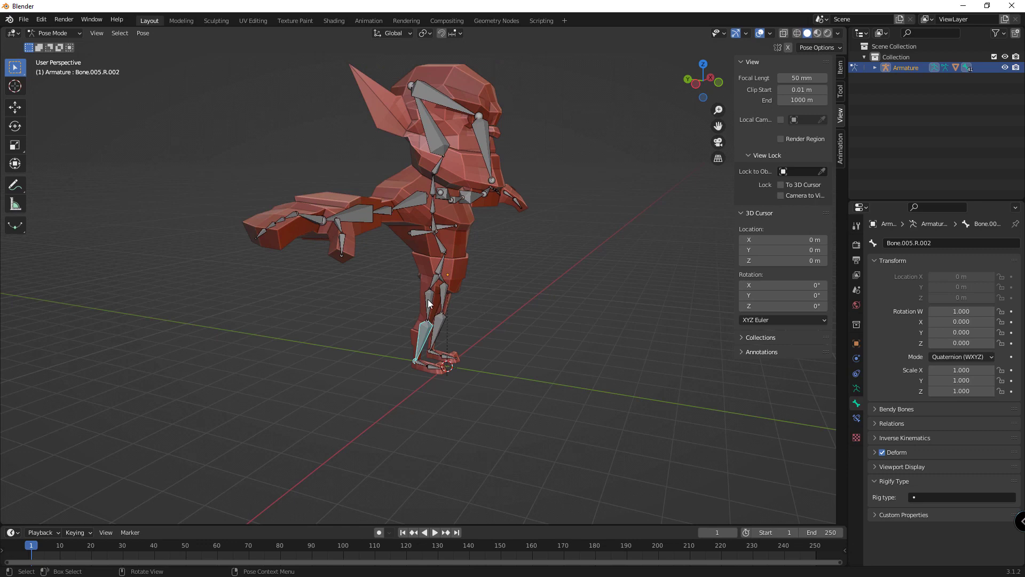
Rotate the right shin and move clavicle Bone.012.L to test deformation, then cancel back to rest pose
{"action": "key", "text": "r"}
{"action": "left_click", "coordinate": [504, 322]}
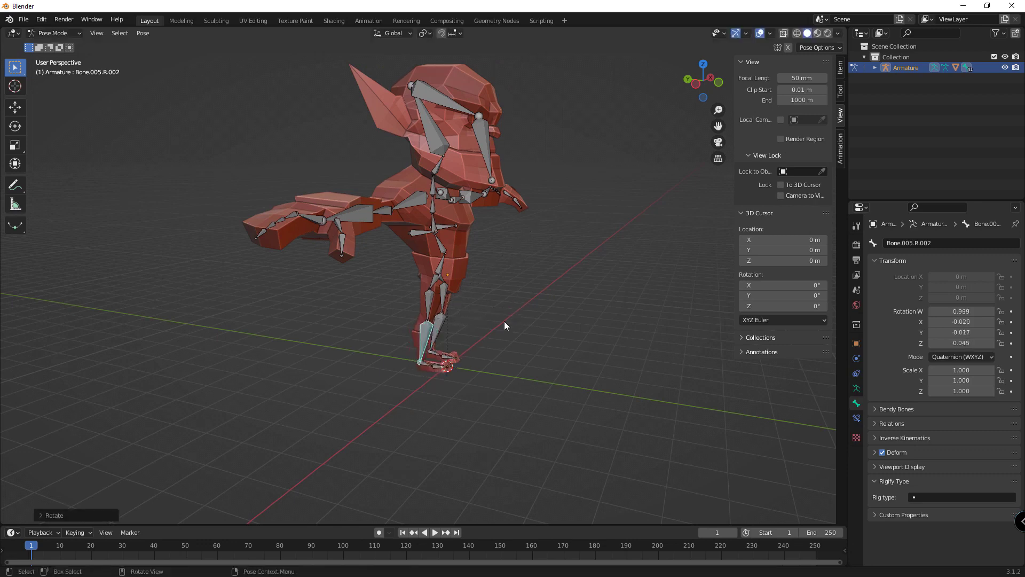
{"action": "left_click", "coordinate": [429, 368]}
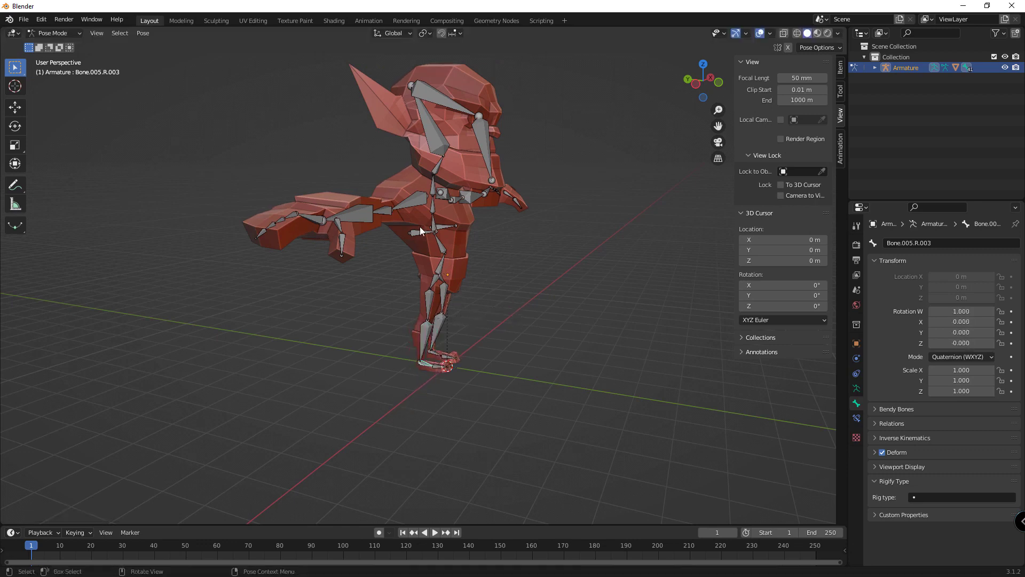
{"action": "left_click", "coordinate": [437, 271]}
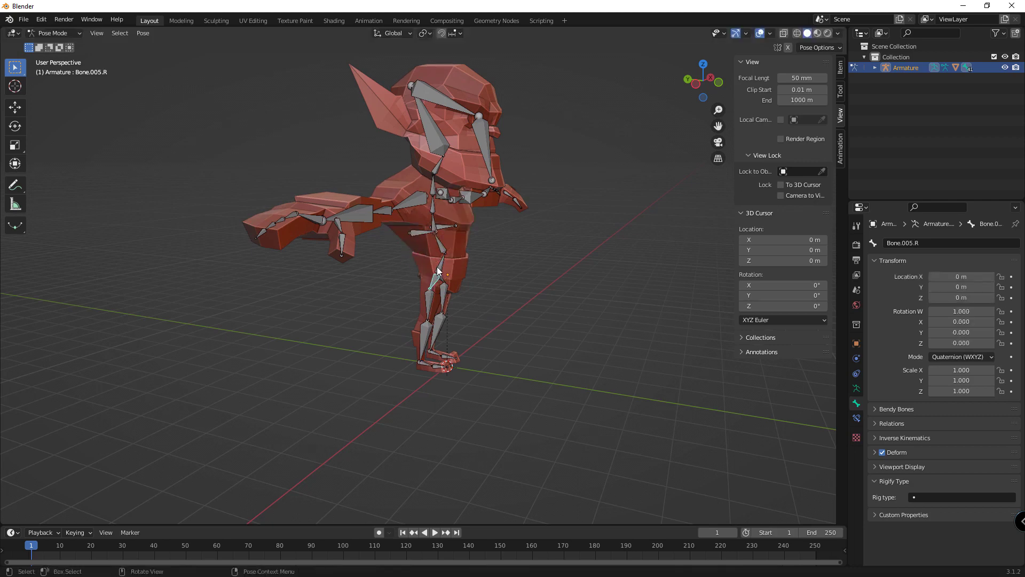
{"action": "mouse_move", "coordinate": [438, 271]}
{"action": "middle_mouse_down"}
{"action": "mouse_move", "coordinate": [527, 283]}
{"action": "mouse_move", "coordinate": [560, 222]}
{"action": "mouse_move", "coordinate": [549, 315]}
{"action": "mouse_move", "coordinate": [494, 225]}
{"action": "middle_mouse_up"}
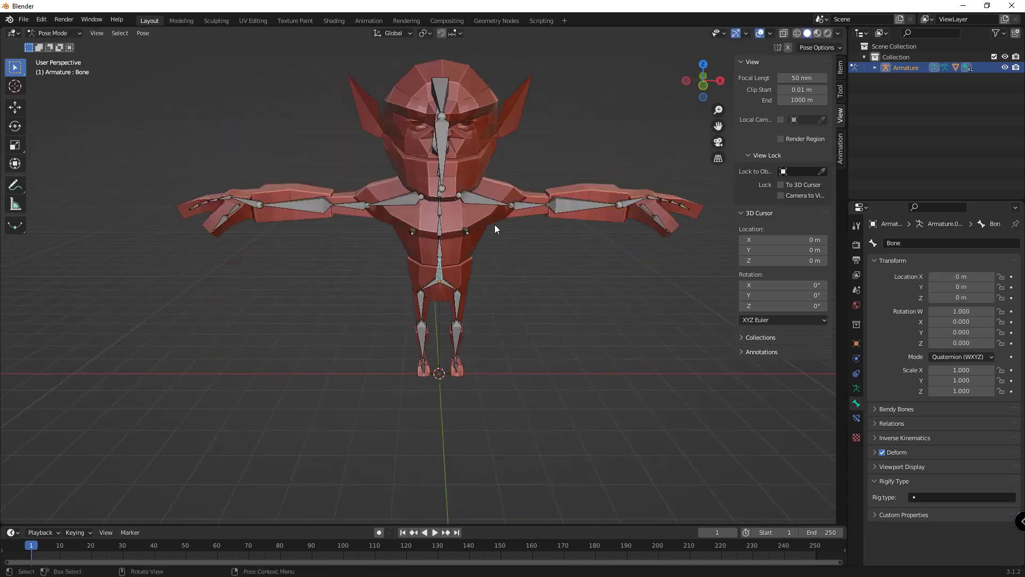
{"action": "left_click", "coordinate": [489, 204]}
{"action": "key", "text": "g"}
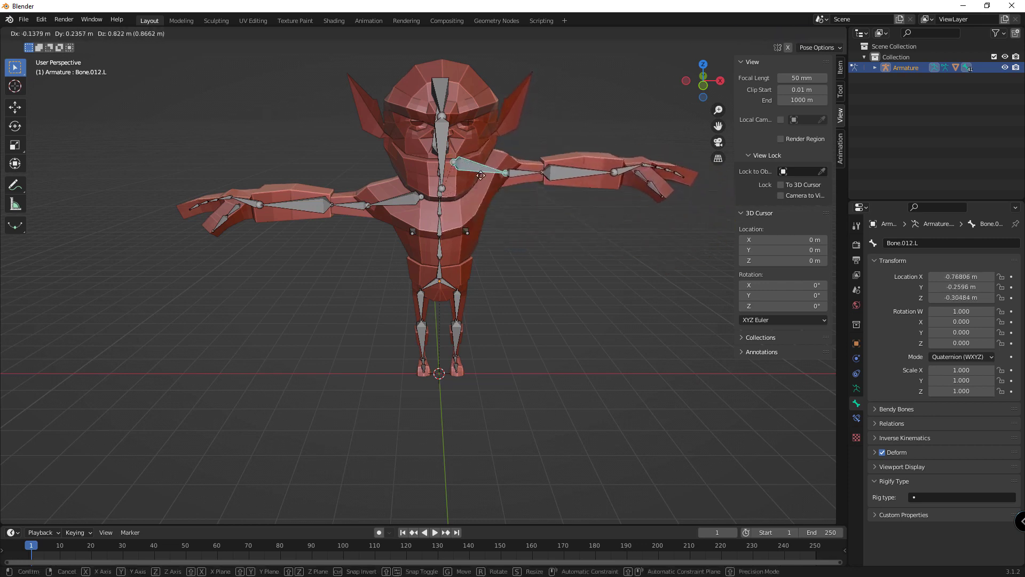
{"action": "key", "text": "Escape"}
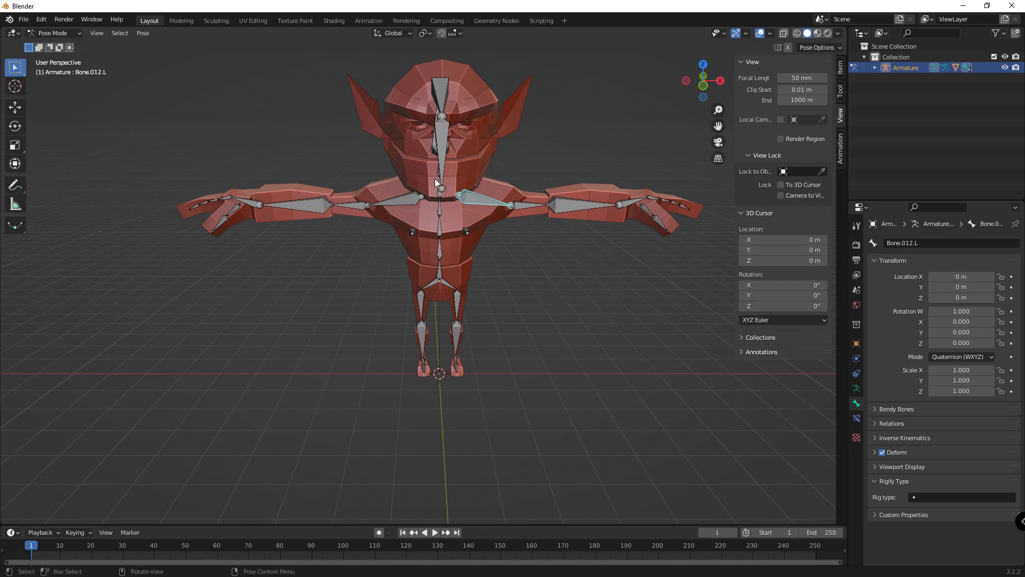
Show the Bone Constraints properties for Bone.012.L
{"action": "scroll", "coordinate": [434, 178], "scroll_direction": "down", "scroll_amount": 3}
{"action": "scroll", "coordinate": [408, 189], "scroll_direction": "down", "scroll_amount": 2}
{"action": "scroll", "coordinate": [408, 189], "scroll_direction": "up", "scroll_amount": 4}
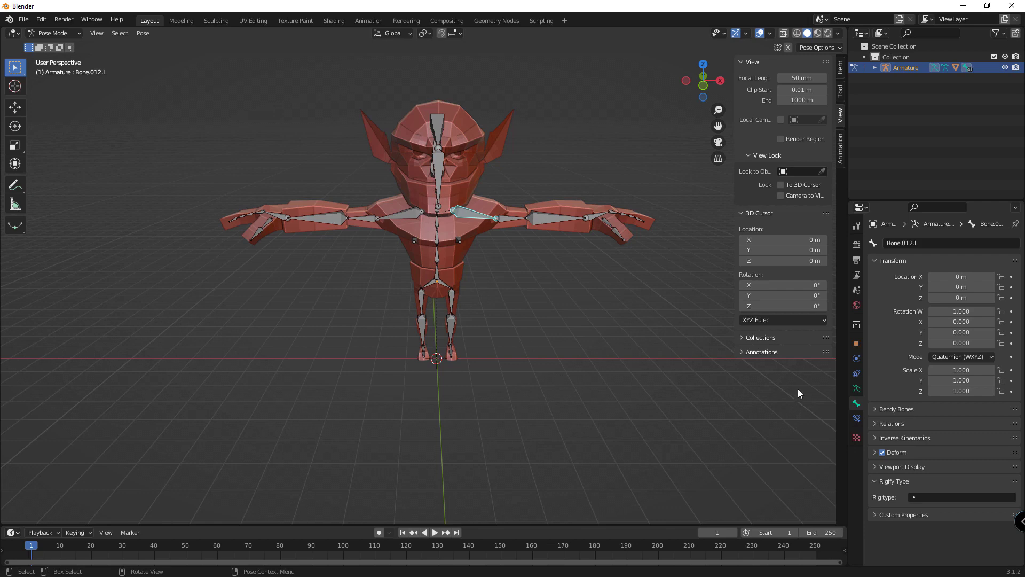
{"action": "left_click", "coordinate": [857, 419]}
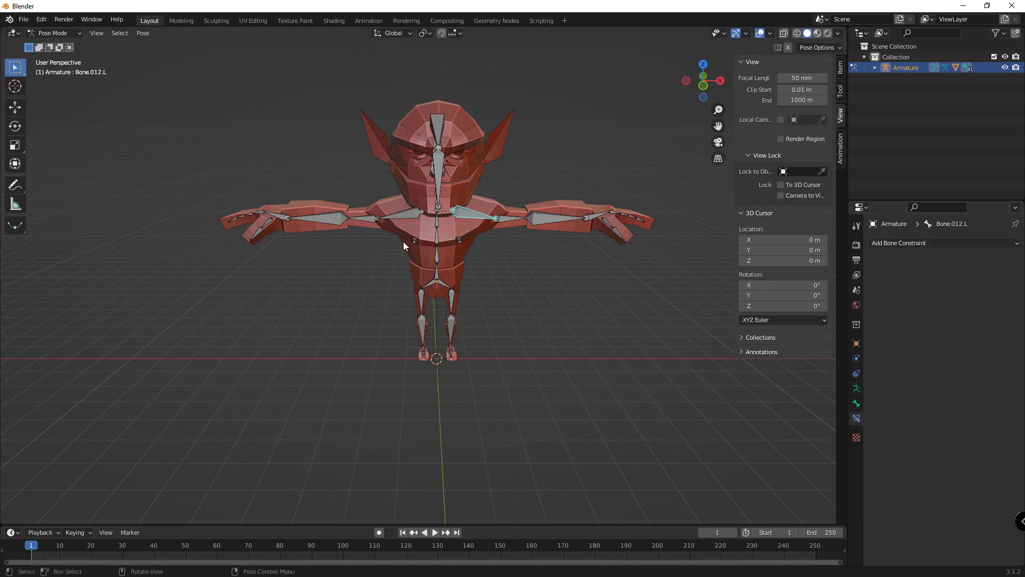